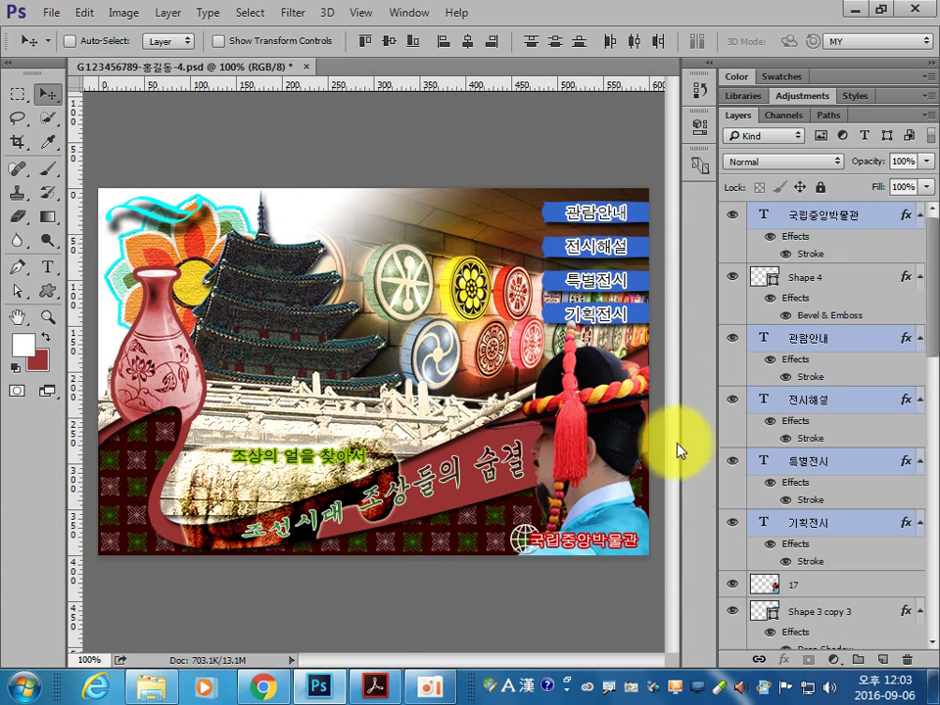
Review the exam conditions in the instructions PDF, then return to Photoshop.
left_click(351, 685)
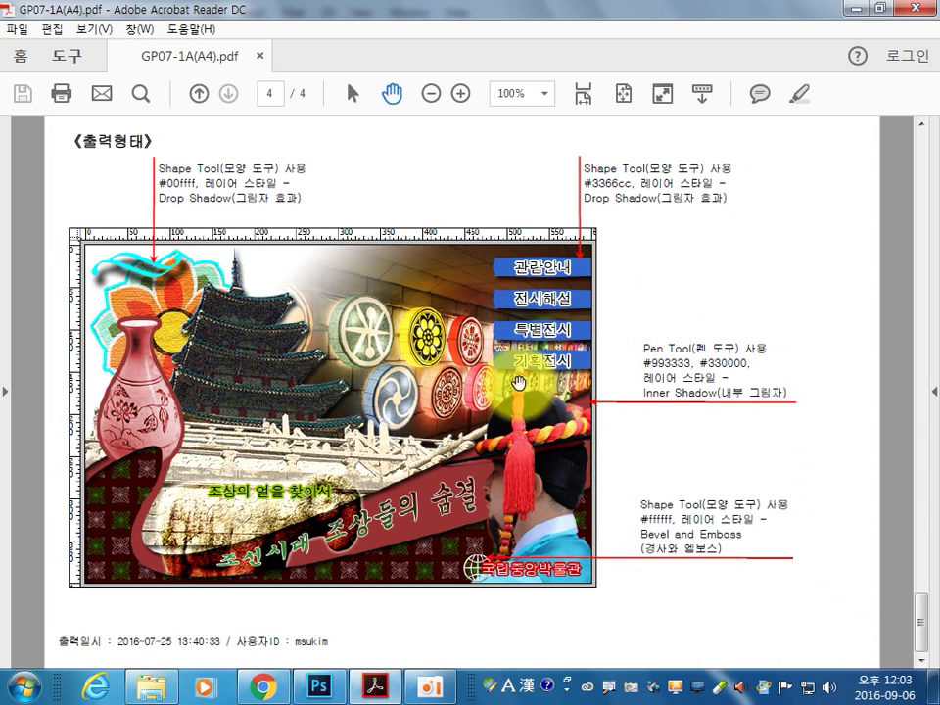
scroll(431, 287, "up", 4)
scroll(466, 310, "up", 5)
scroll(483, 440, "up", 2)
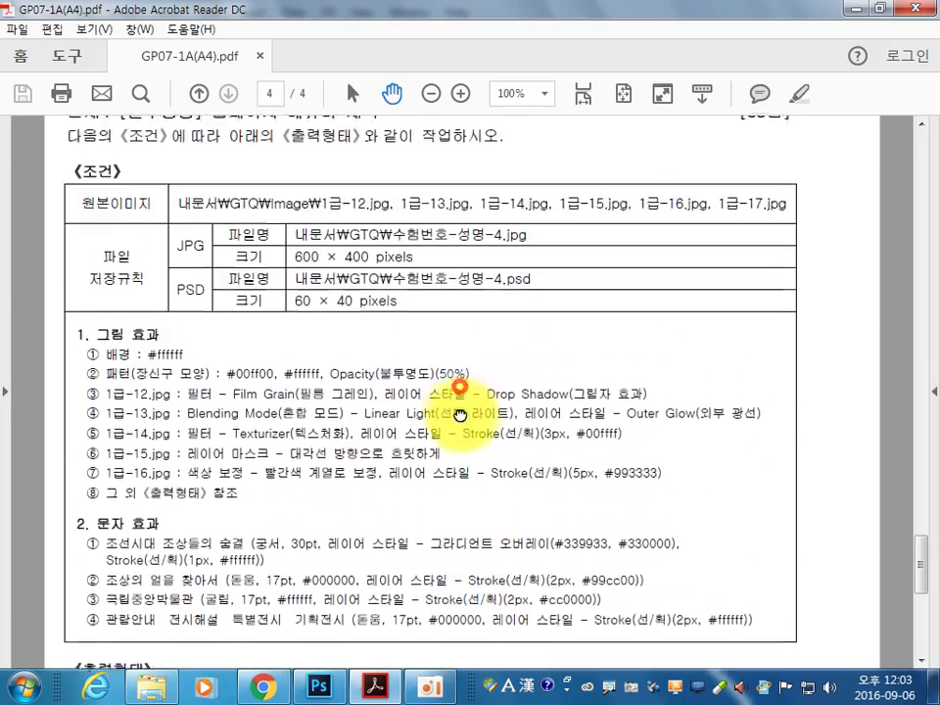
scroll(460, 415, "down", 1)
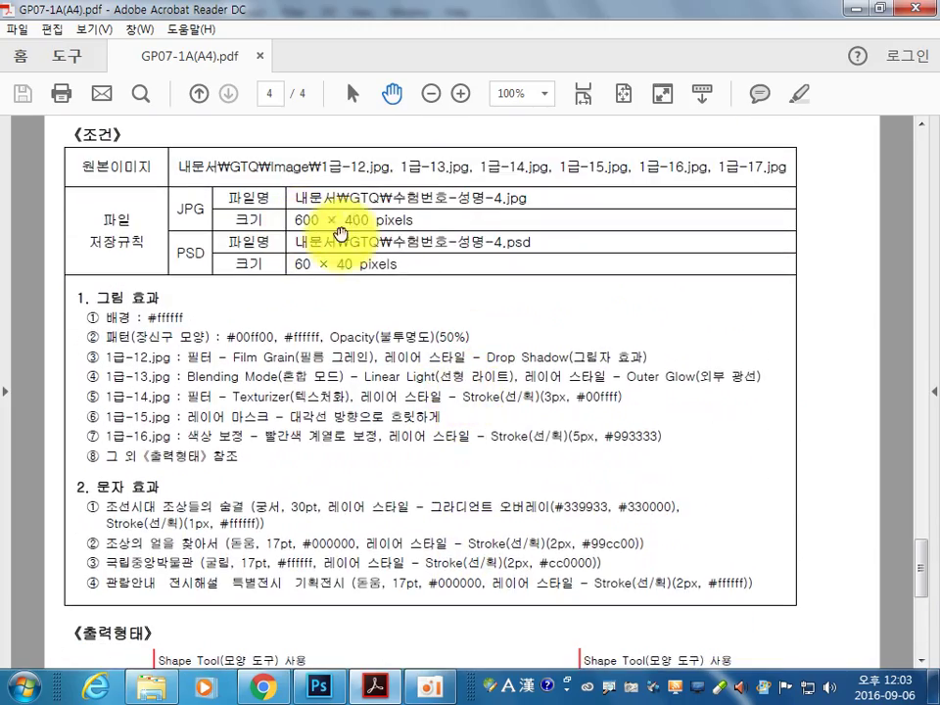
left_click(318, 685)
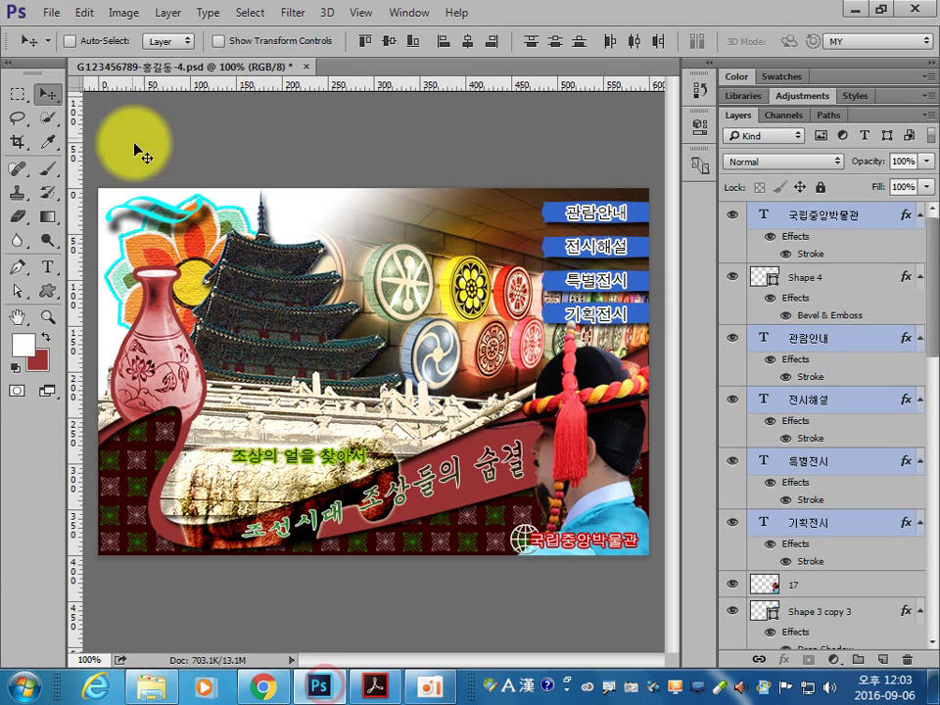
Create a 600 × 400 px document with white background, named with the exam number and name.
left_click(49, 12)
left_click(69, 32)
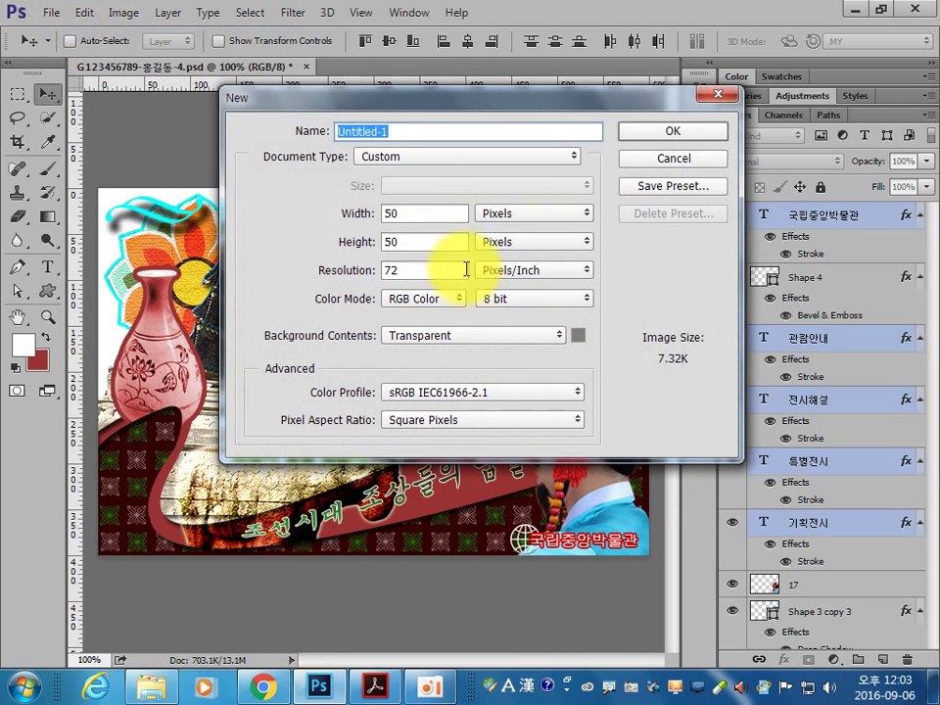
left_click(413, 213)
key("BackSpace")
key("BackSpace")
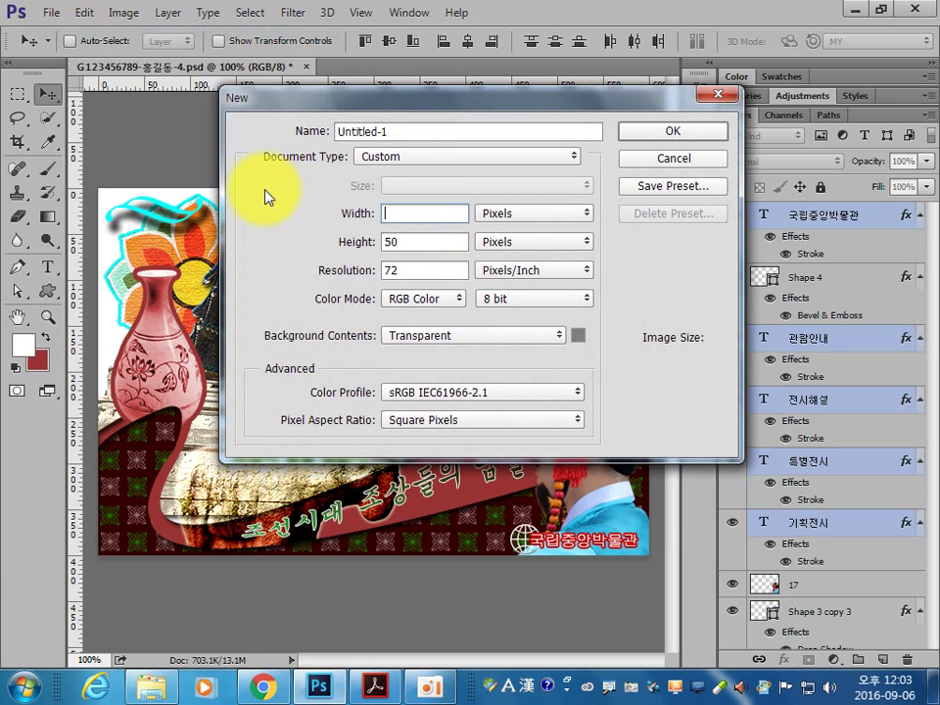
type("600")
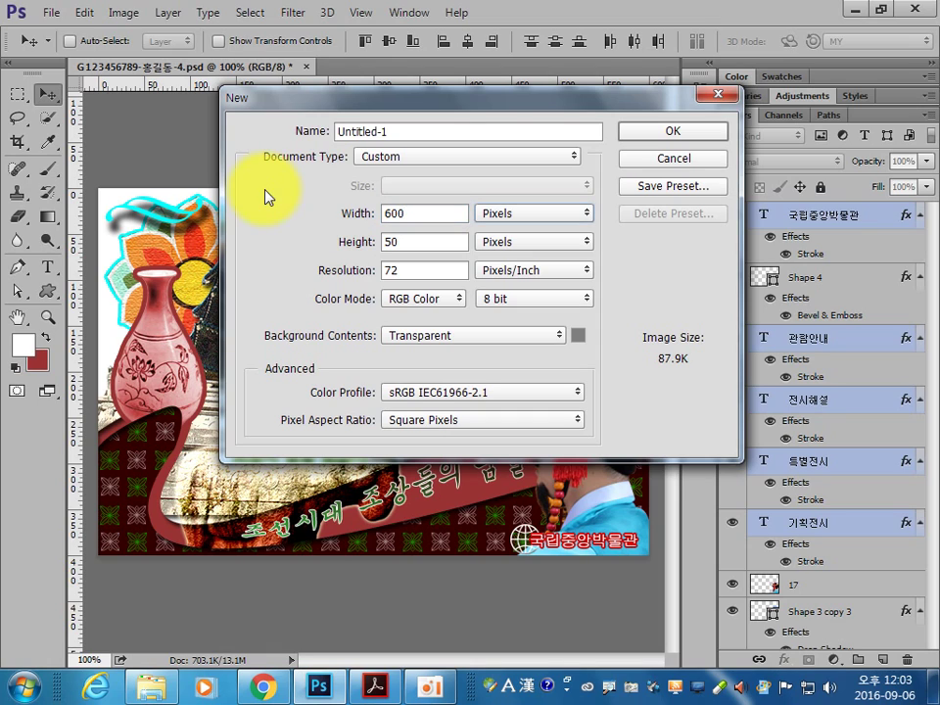
double_click(422, 242)
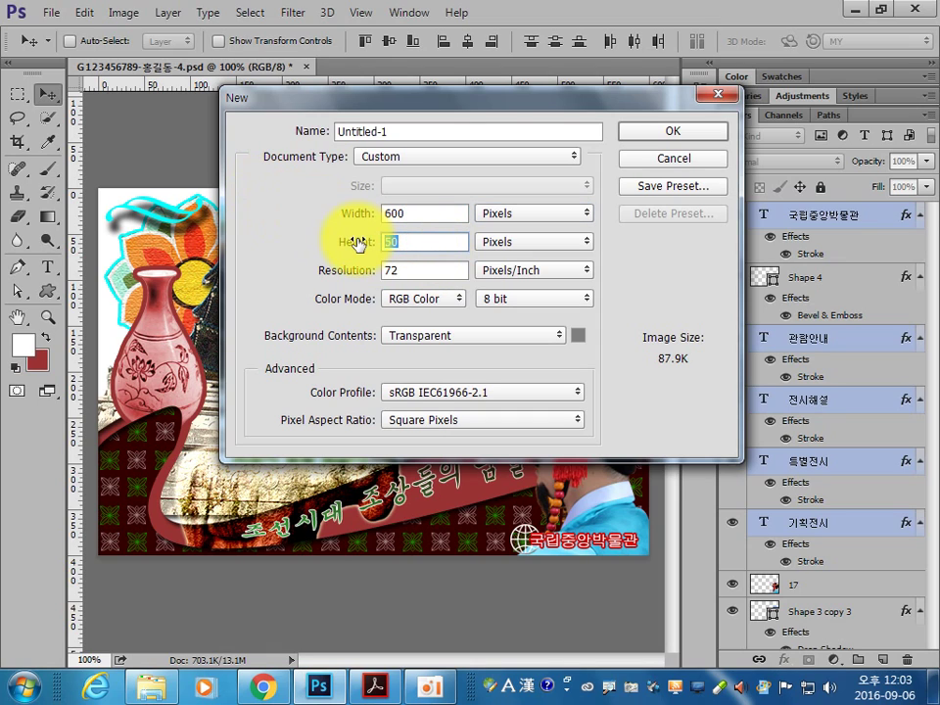
type("400")
double_click(397, 130)
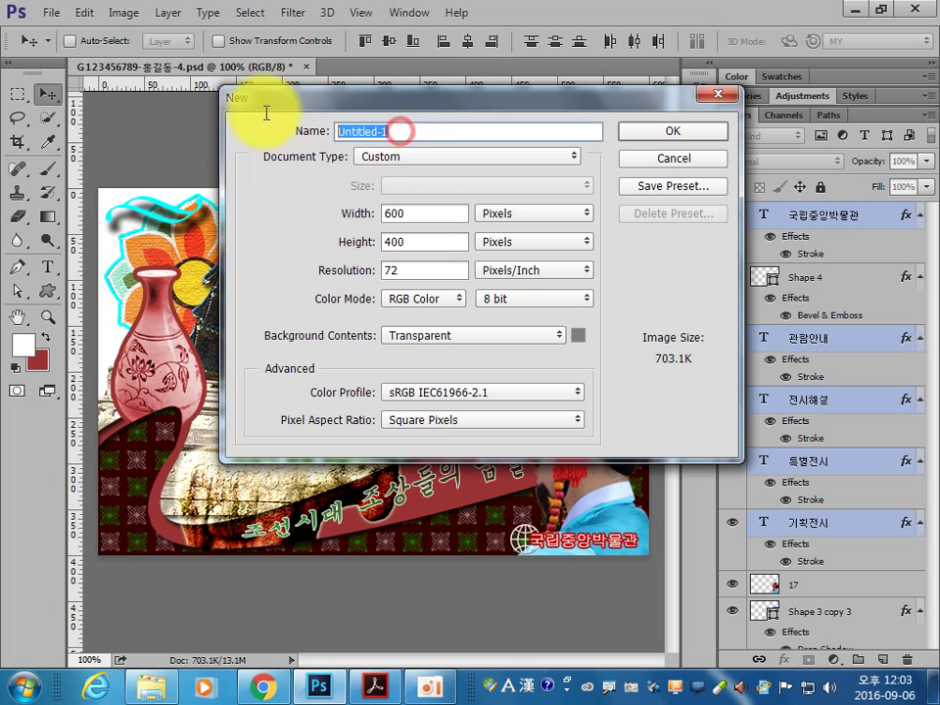
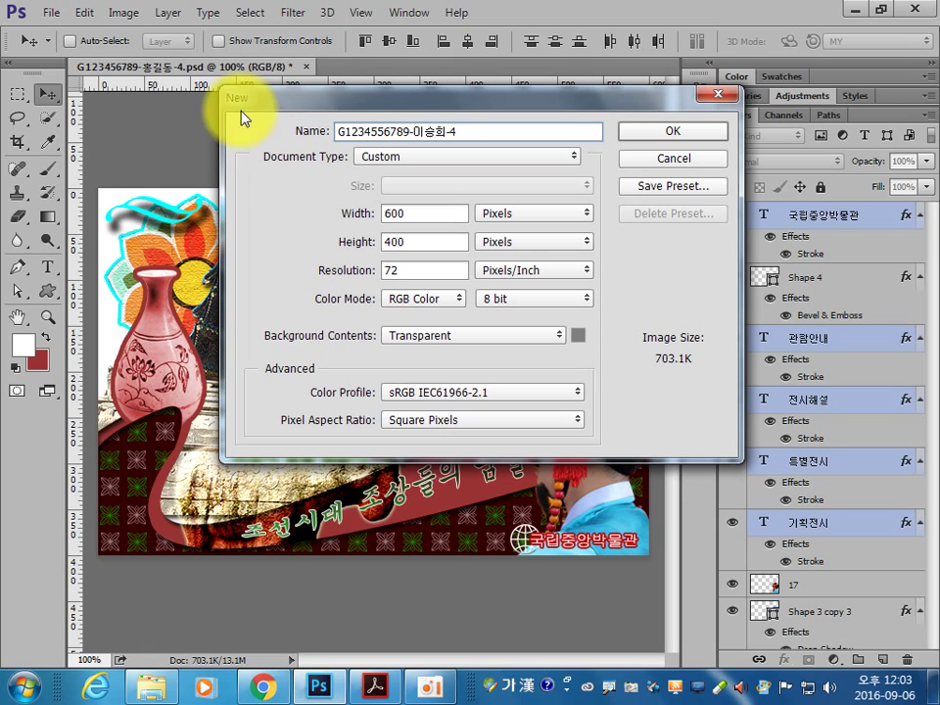
left_click(464, 336)
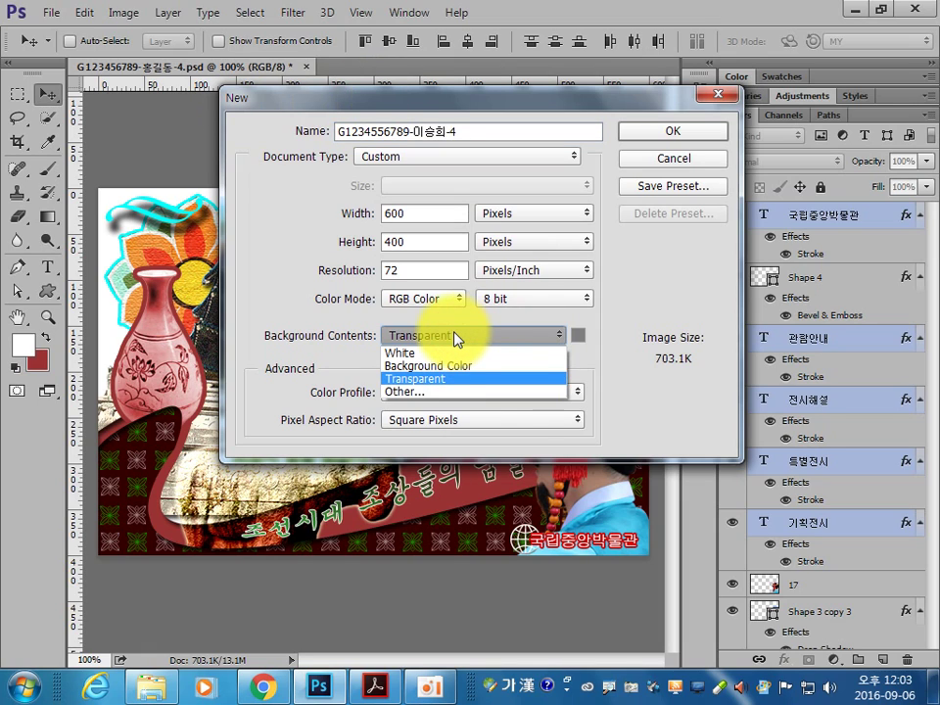
left_click(429, 353)
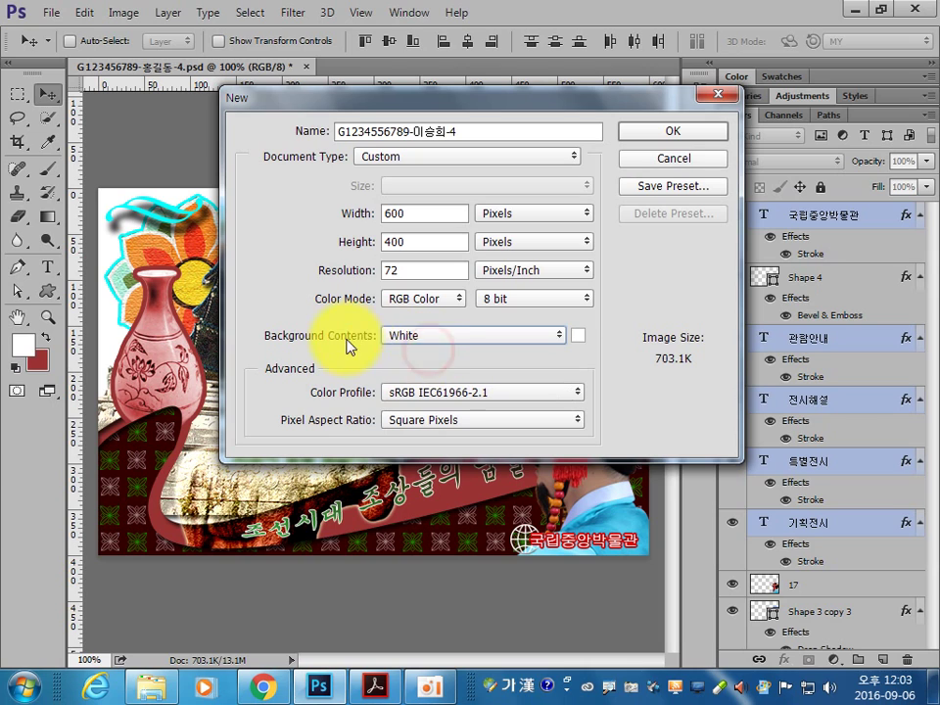
left_click(675, 132)
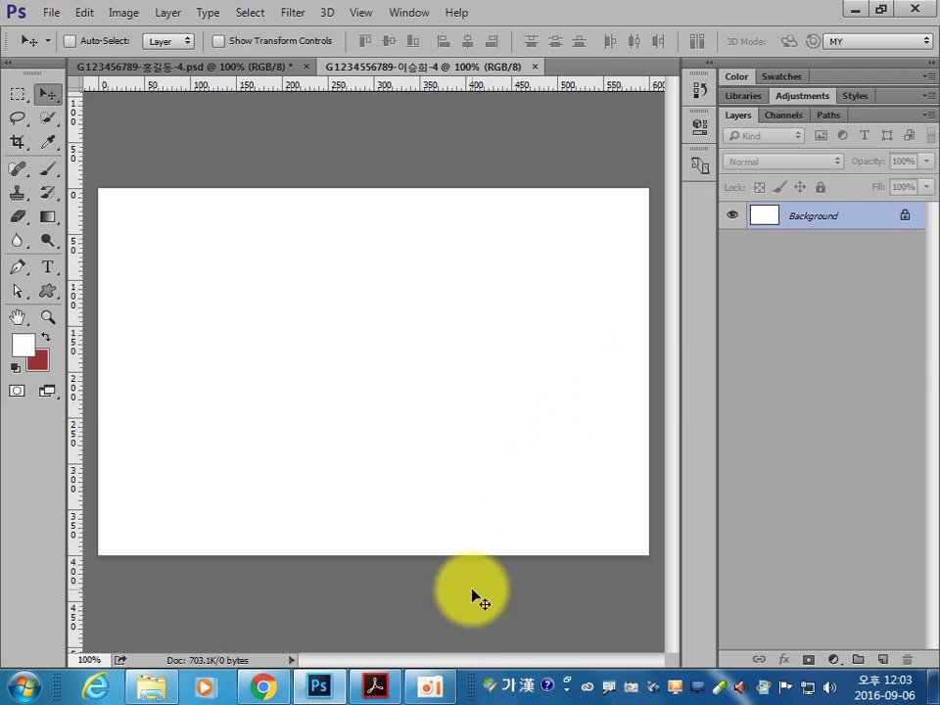
left_click(375, 685)
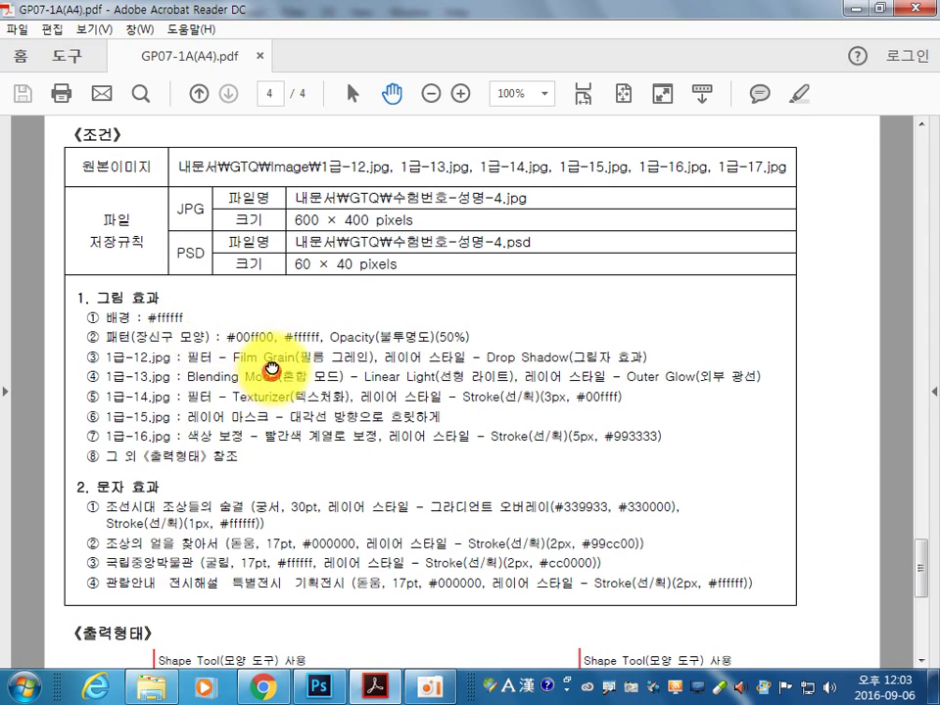
scroll(264, 333, "down", 1)
scroll(127, 326, "down", 2)
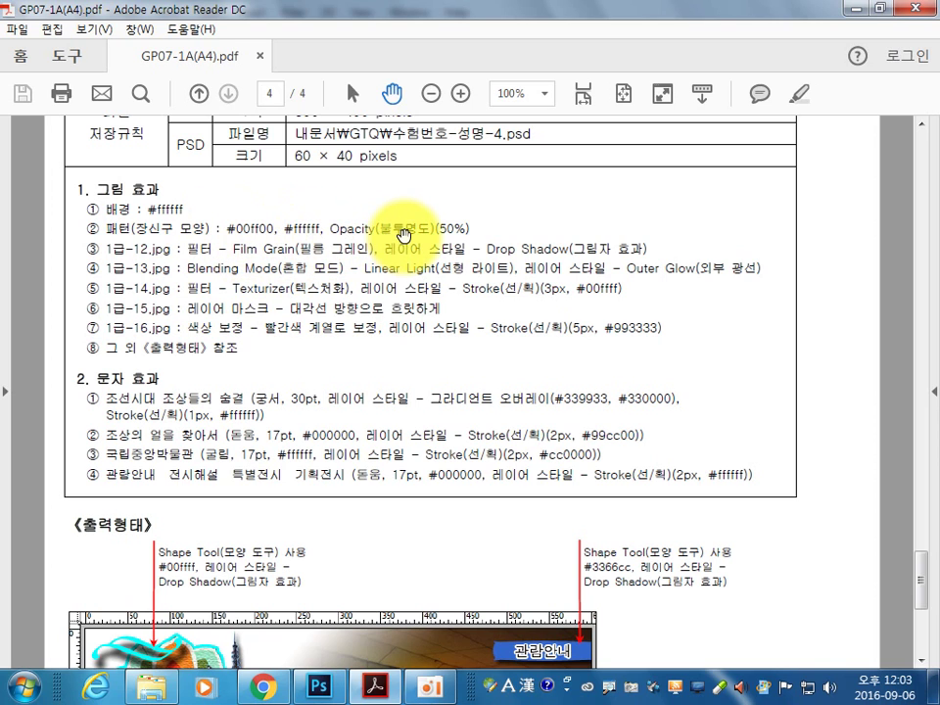
scroll(461, 392, "down", 8)
scroll(459, 279, "down", 2)
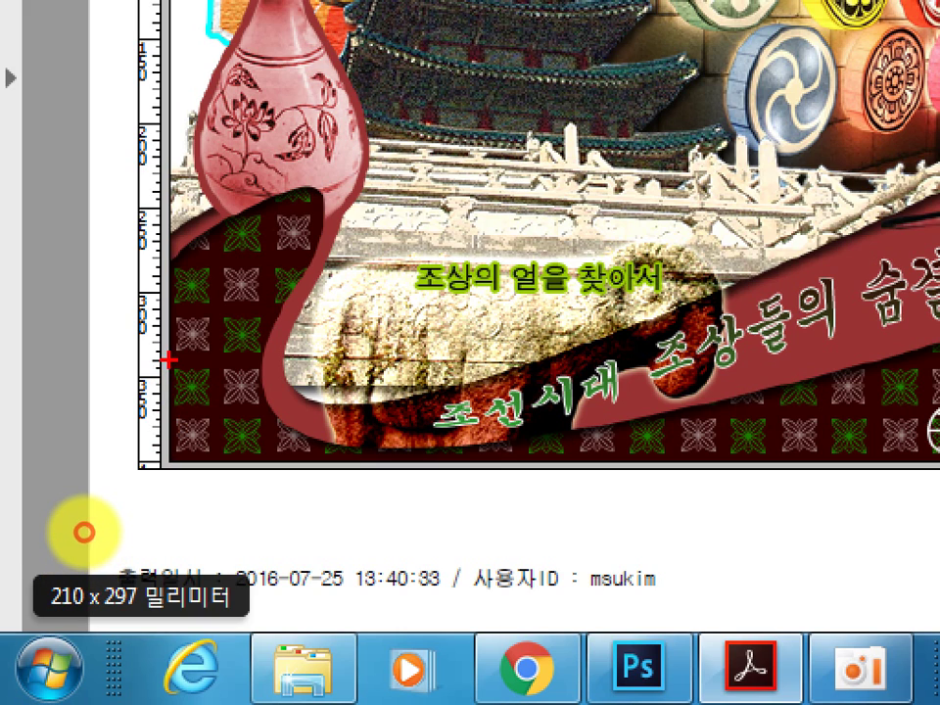
left_click_drag(168, 359, 232, 370)
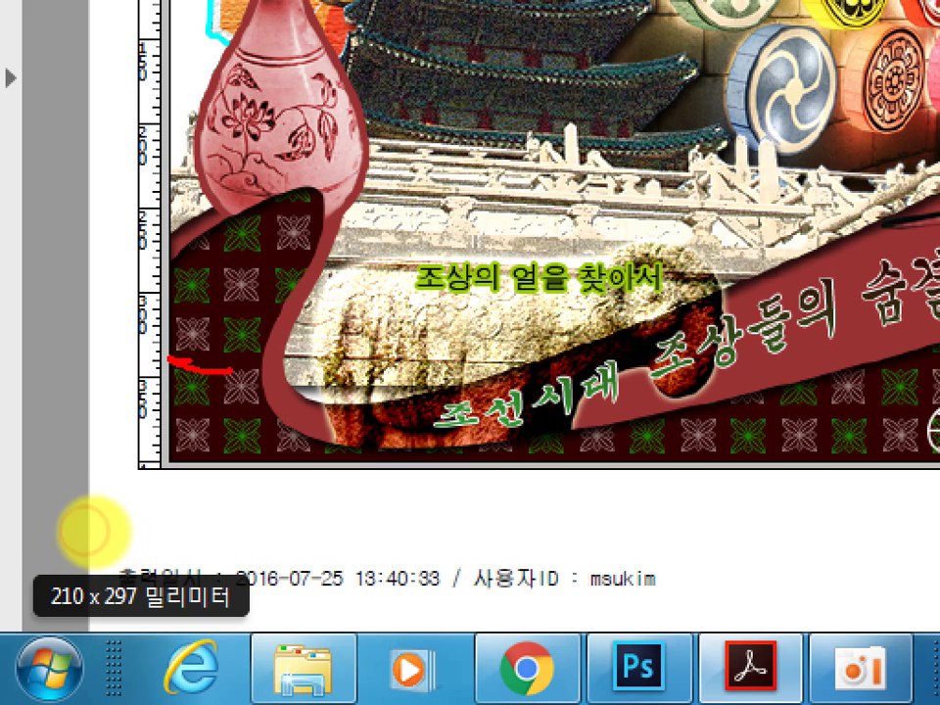
mouse_move(176, 359)
left_mouse_down()
mouse_move(244, 361)
mouse_move(278, 471)
left_mouse_up()
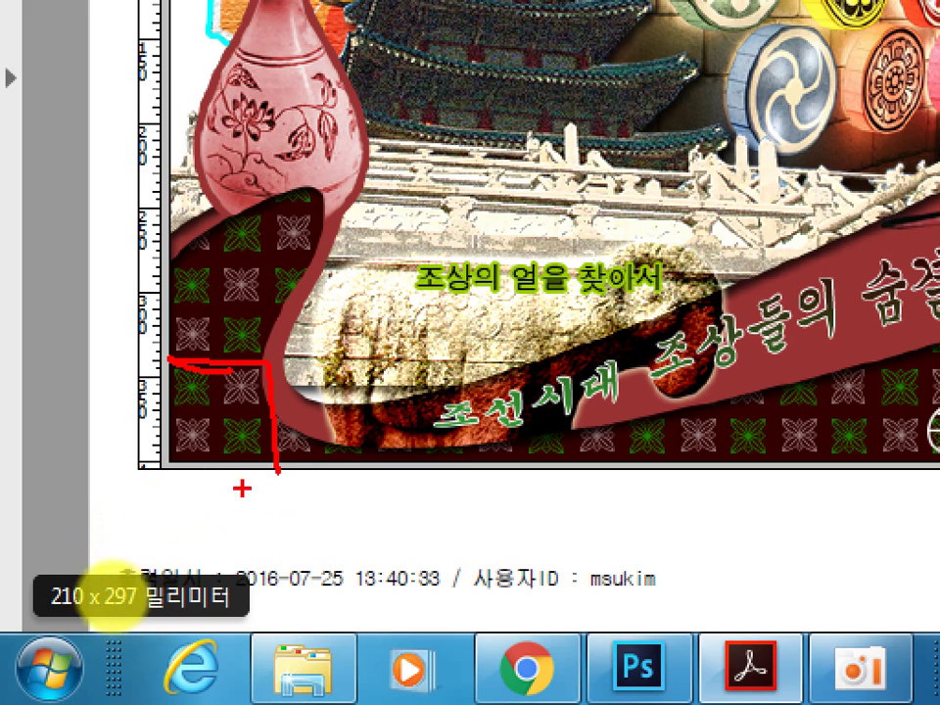
key("Escape")
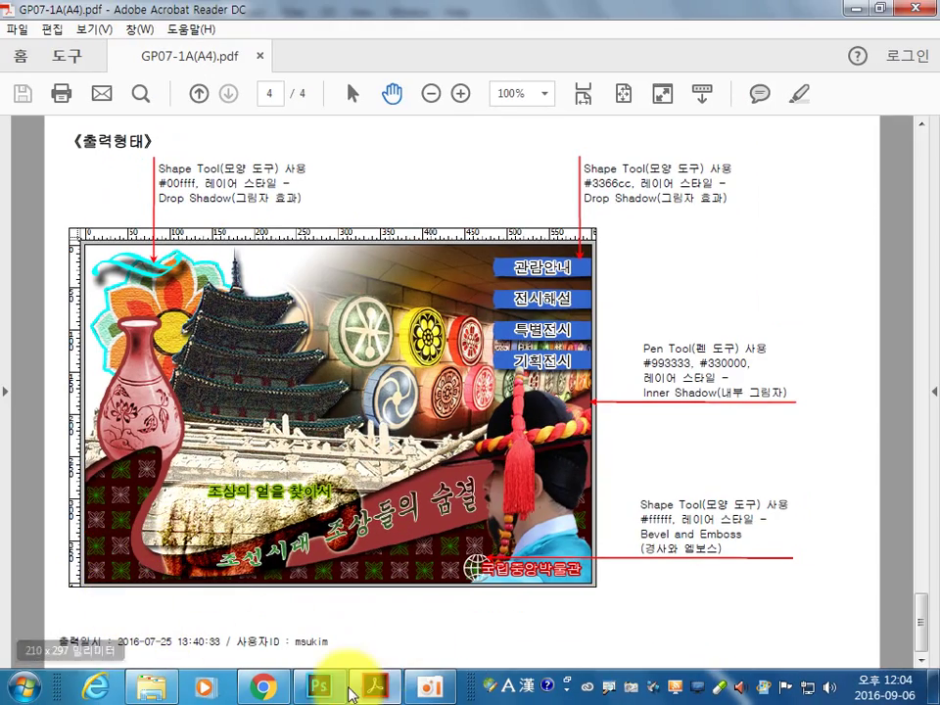
left_click(319, 685)
Create a new 60 × 60 px document with a transparent background.
left_click(41, 14)
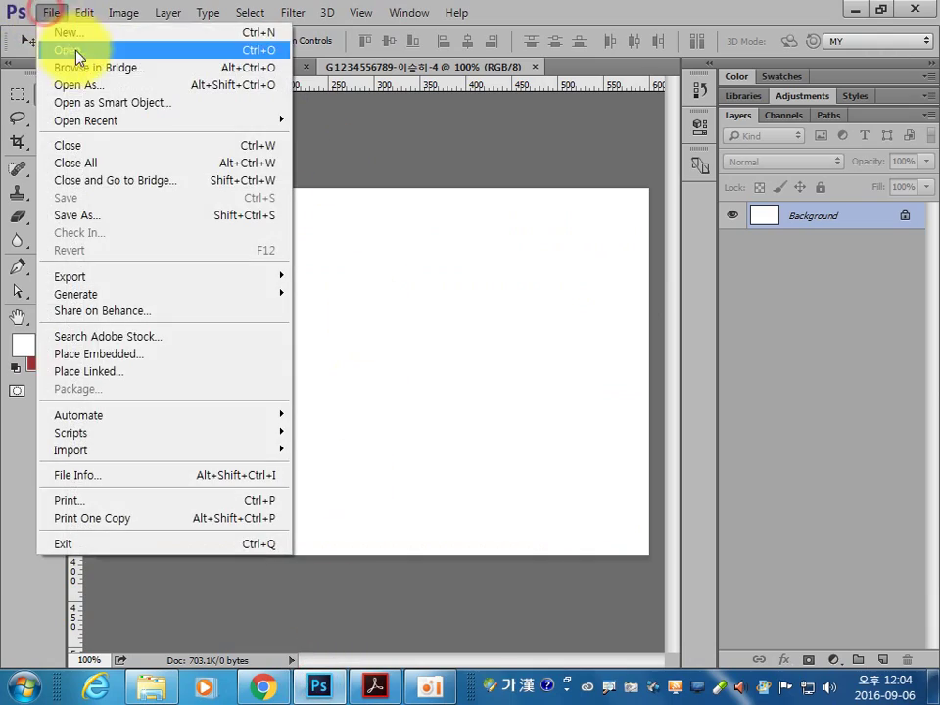
left_click(56, 34)
double_click(418, 213)
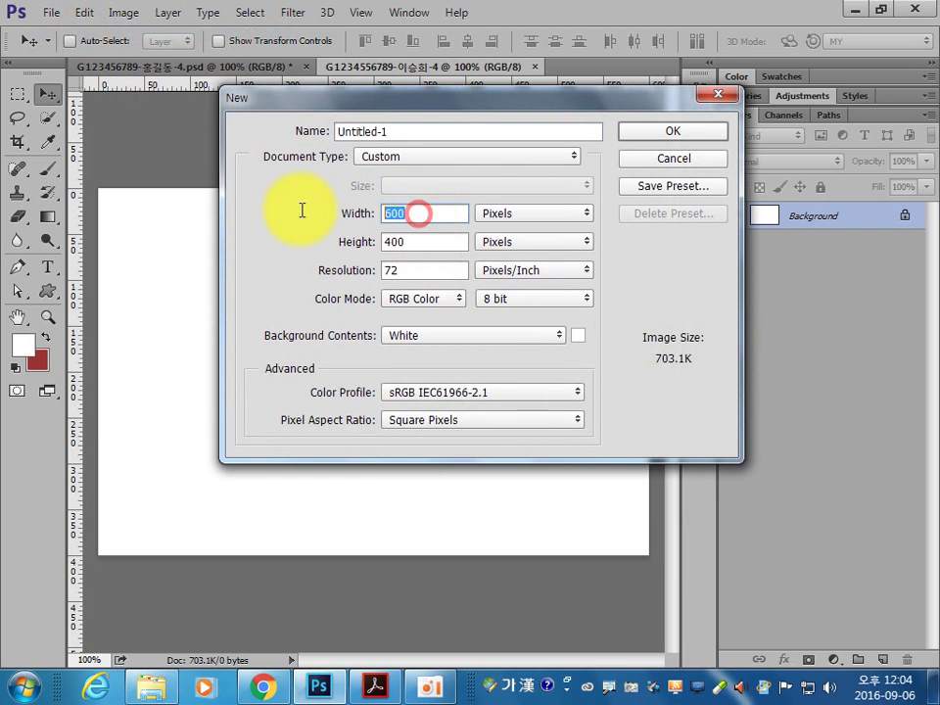
type("60")
double_click(417, 242)
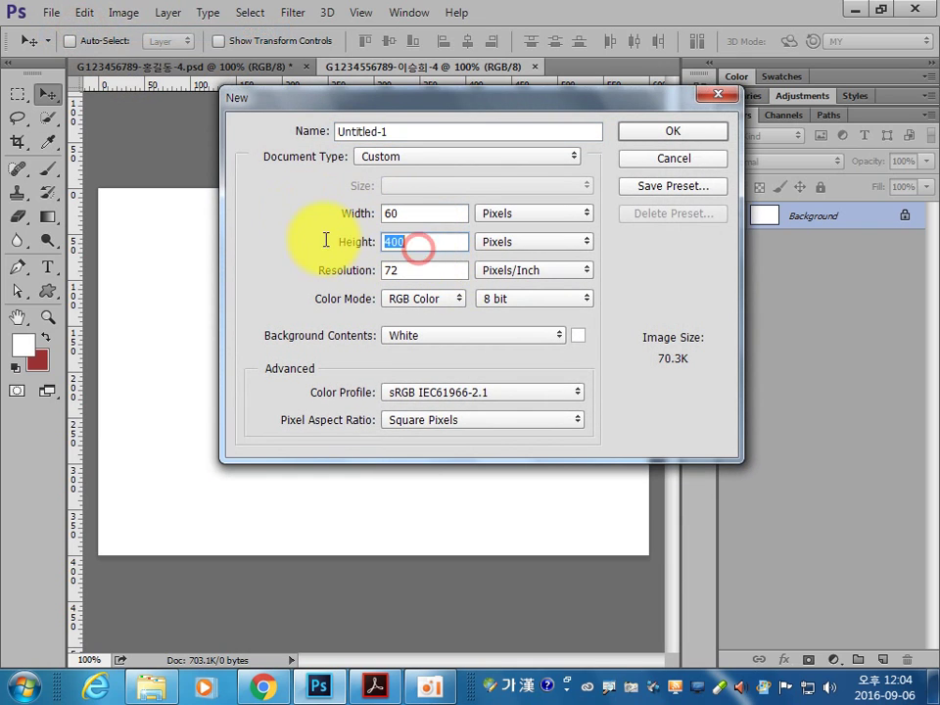
type("60")
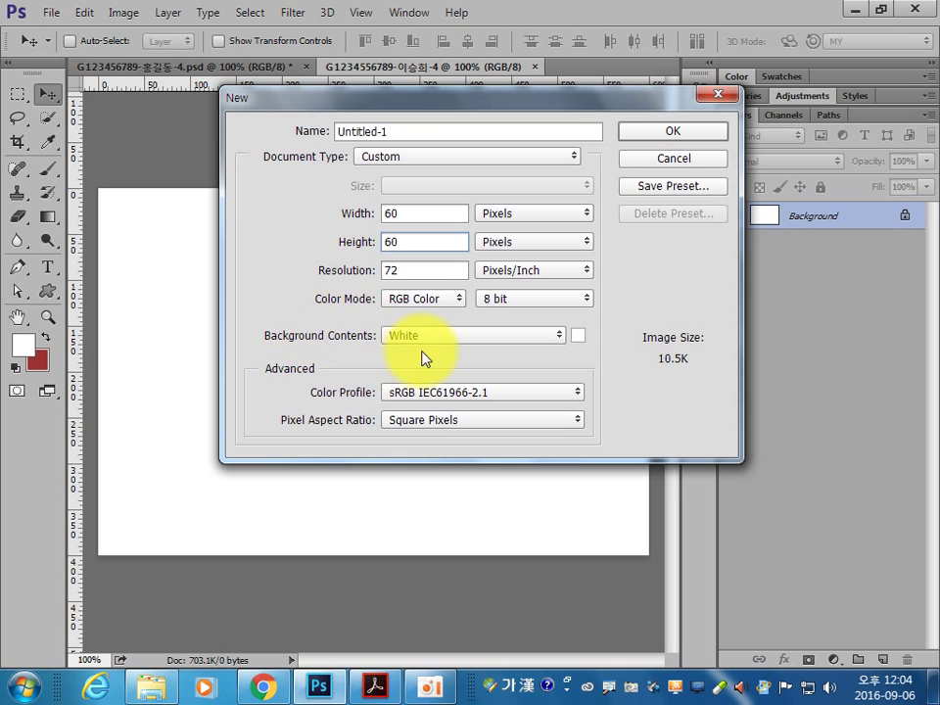
left_click(426, 336)
left_click(431, 380)
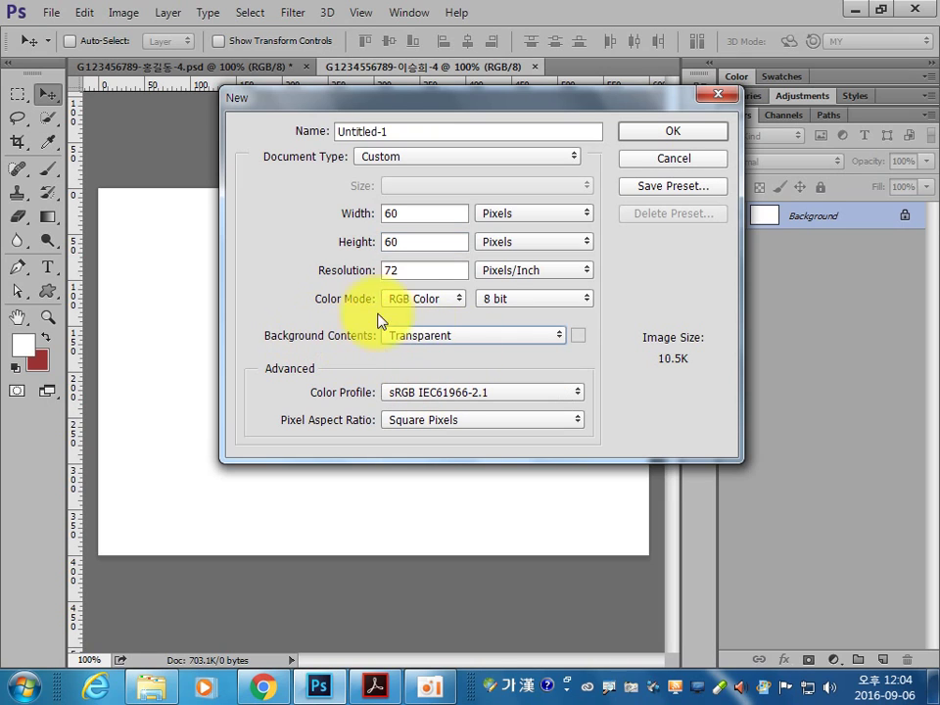
left_click(676, 133)
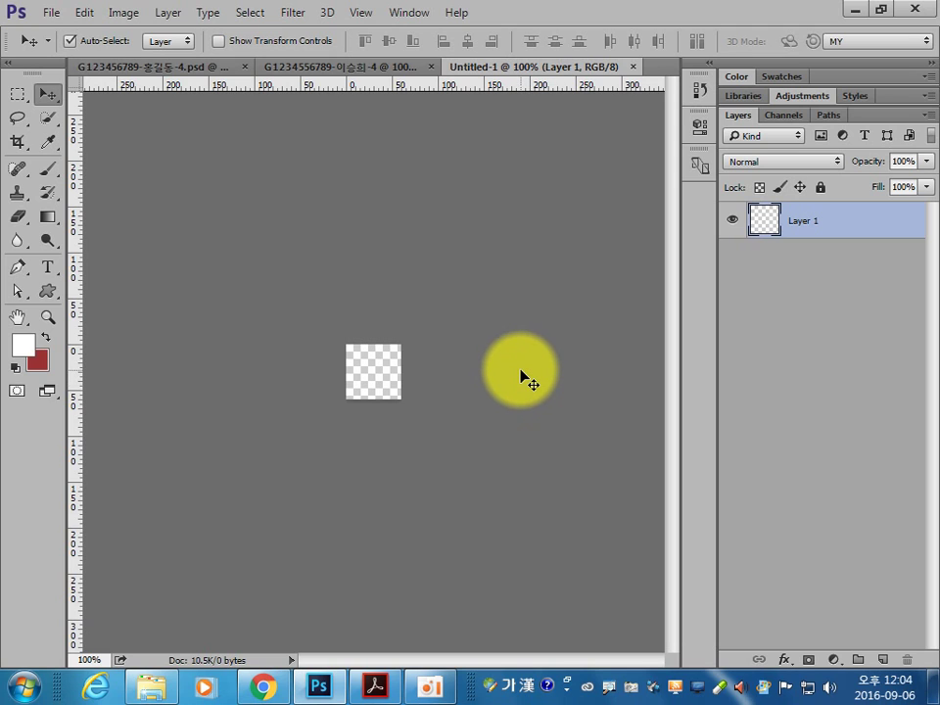
Zoom the tile to 400% and add vertical and horizontal guides through its centre.
key("ctrl+plus")
key("ctrl+plus")
key("ctrl+plus")
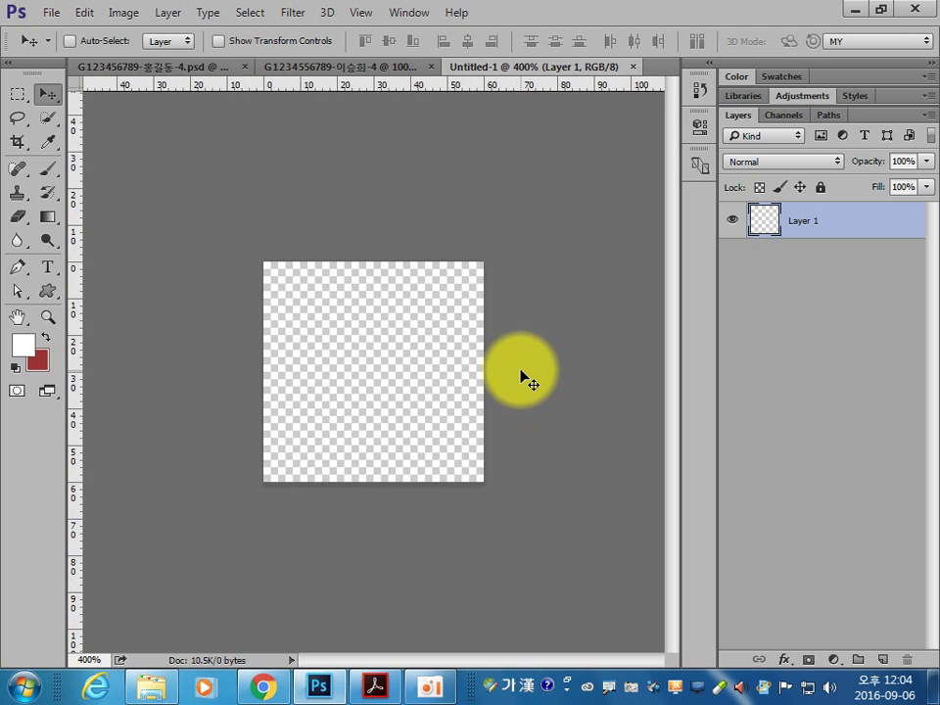
mouse_move(77, 376)
left_mouse_down()
mouse_move(381, 460)
mouse_move(373, 458)
left_mouse_up()
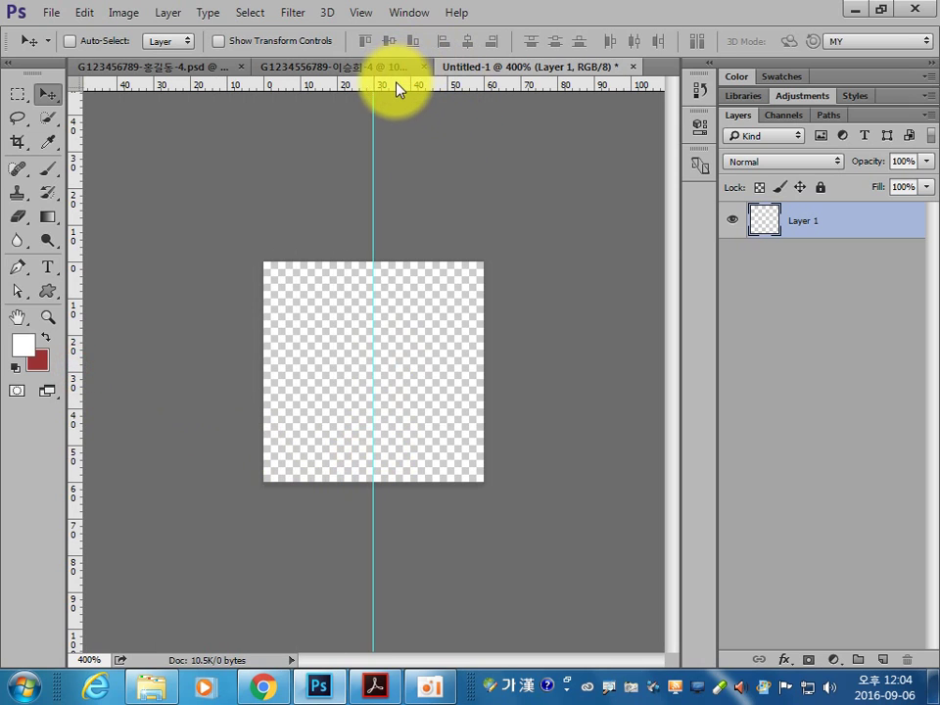
mouse_move(397, 86)
left_mouse_down()
mouse_move(382, 403)
mouse_move(387, 371)
left_mouse_up()
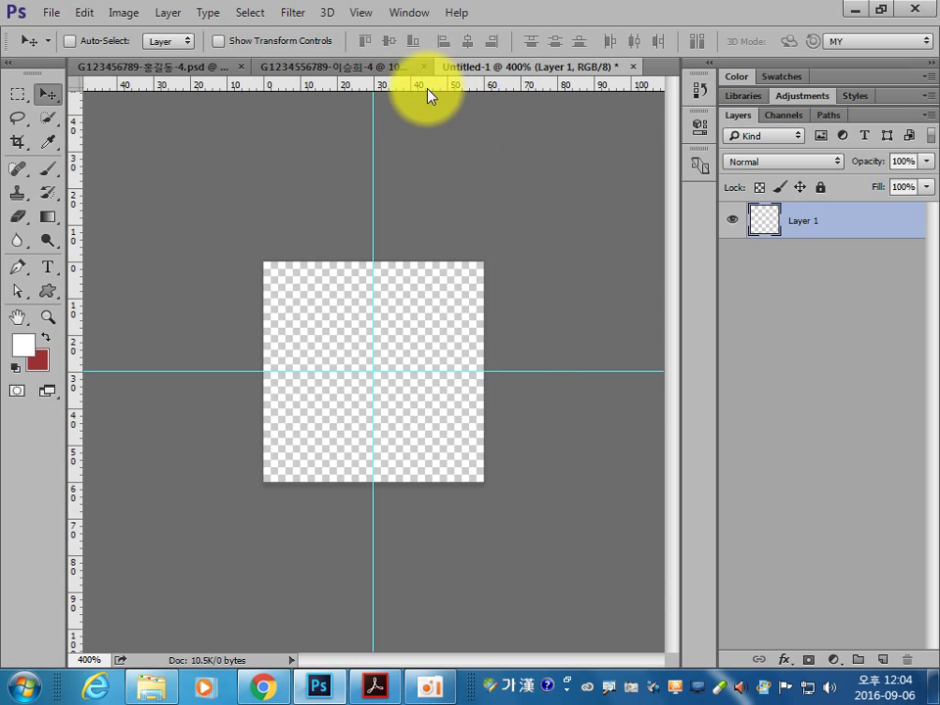
left_click(369, 16)
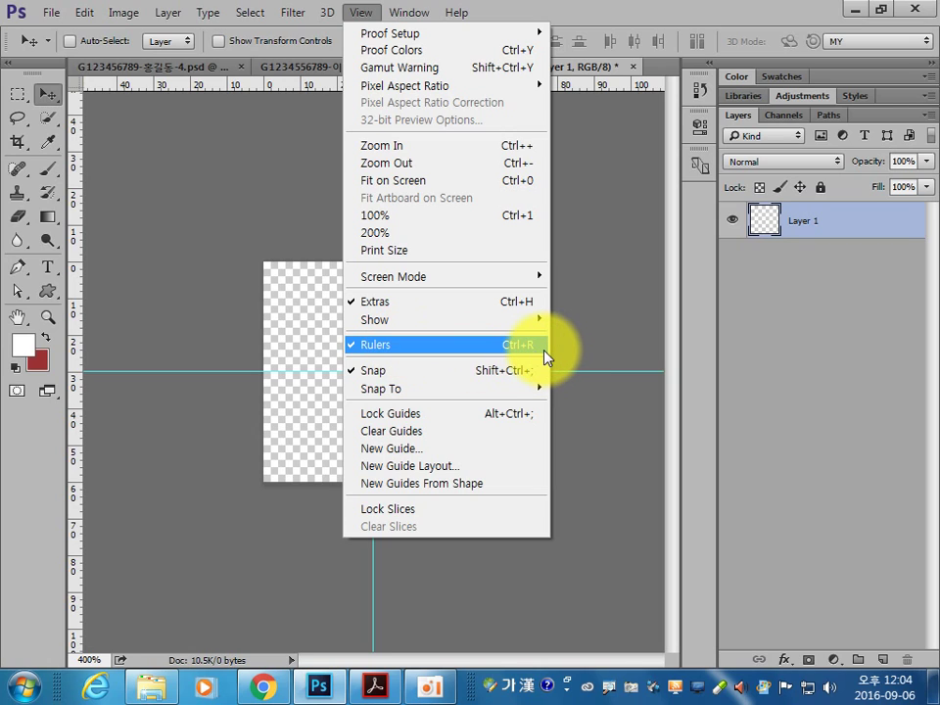
left_click(617, 297)
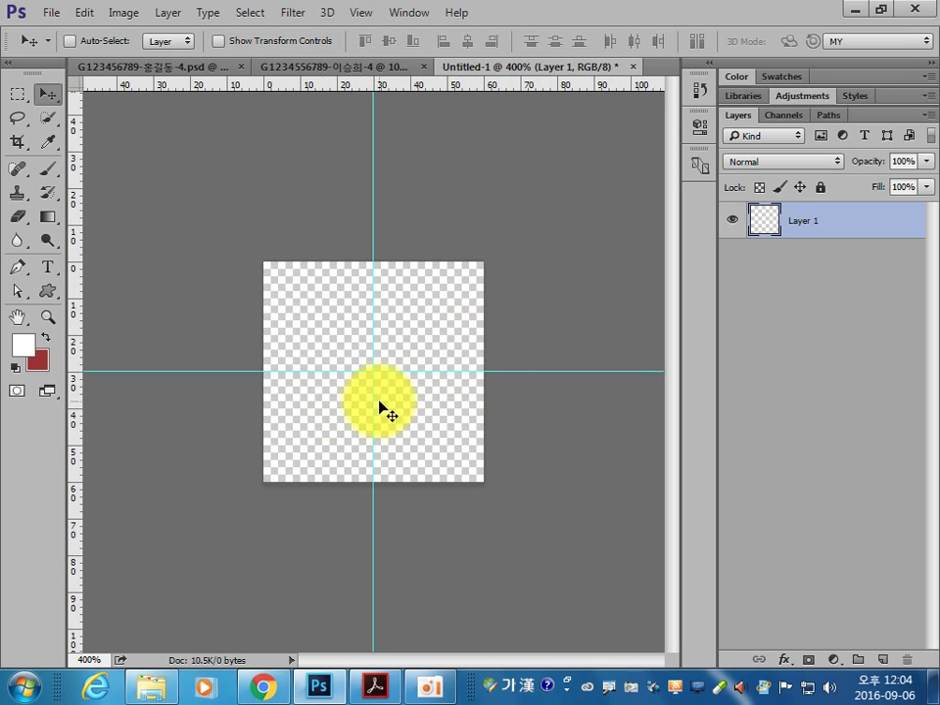
Check the pattern colours in the instructions PDF, then bring up the foreground colour picker.
left_click(370, 691)
scroll(411, 445, "up", 5)
scroll(410, 391, "up", 1)
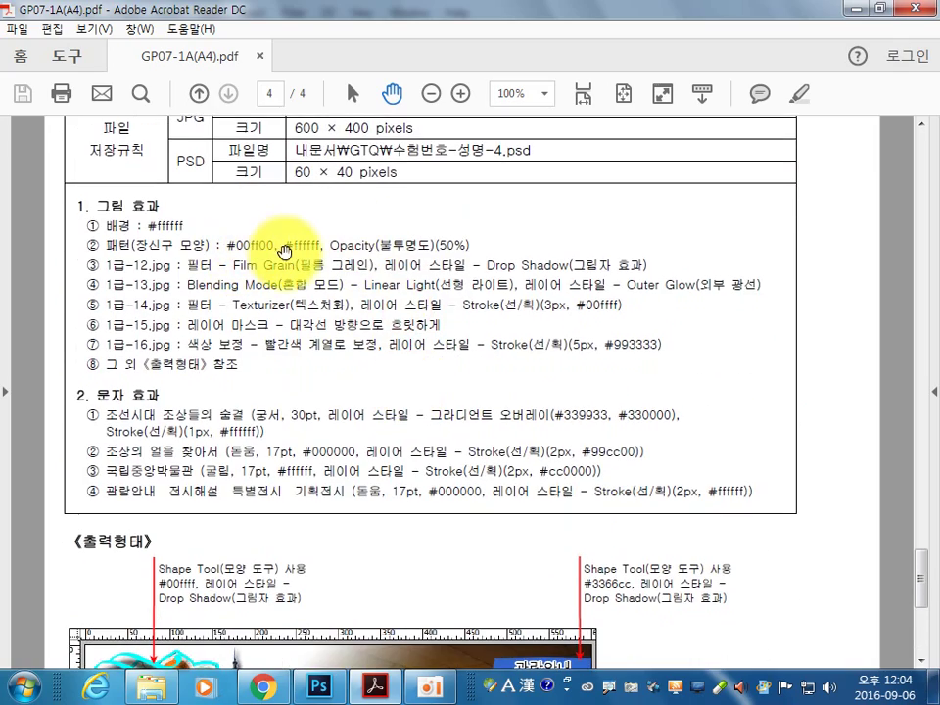
left_click(320, 685)
left_click(24, 343)
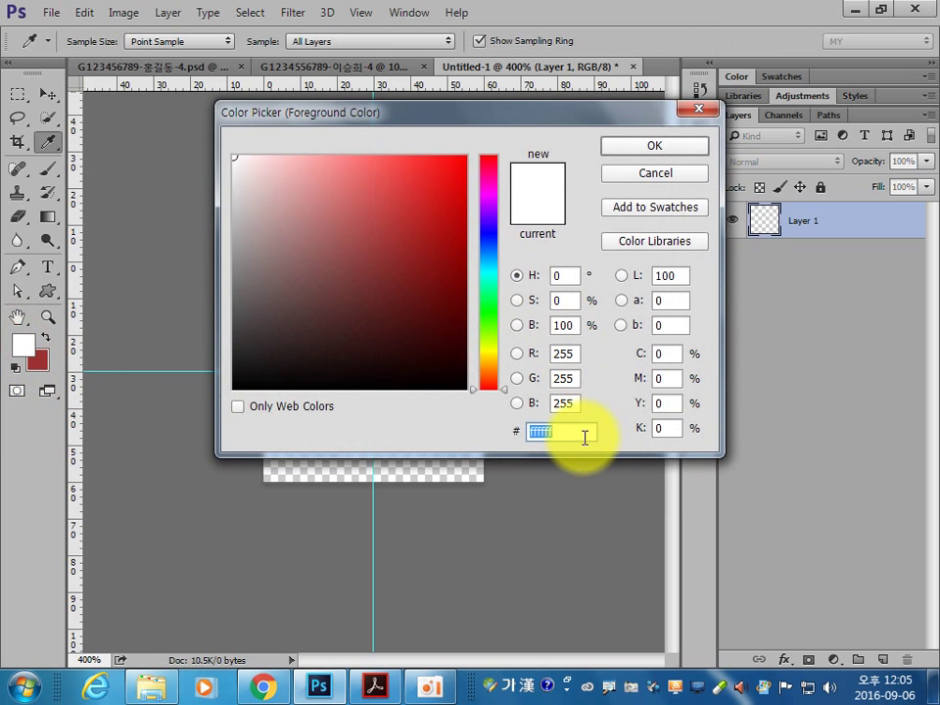
Set the foreground colour to green 00ff00.
type("00")
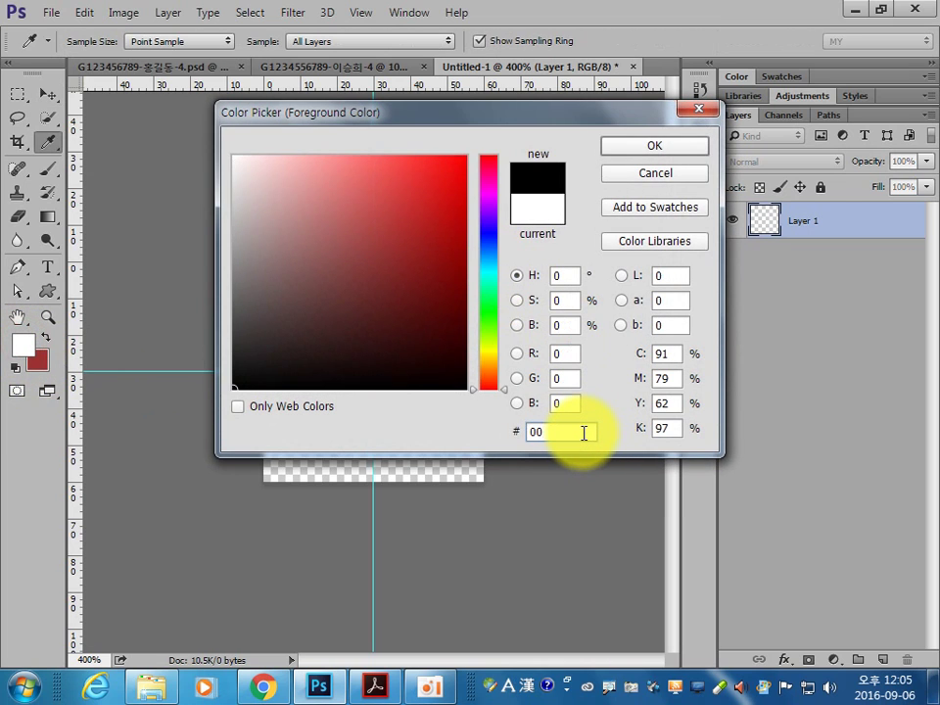
type("ff00")
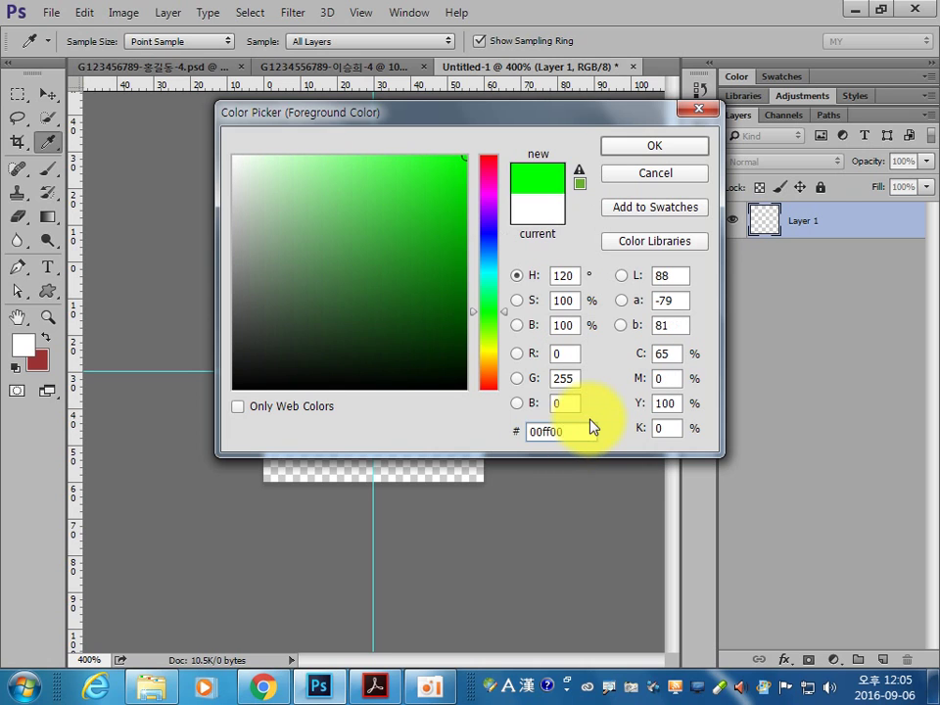
key("Return")
key("v")
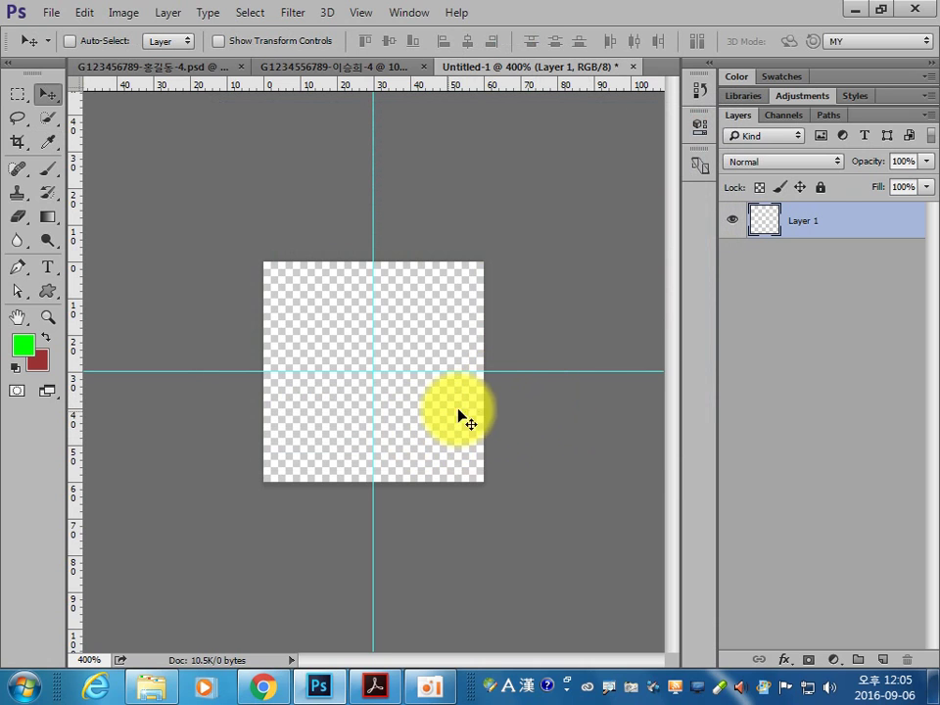
Choose the Custom Shape Tool with the leaf ornament shape.
left_click(47, 291)
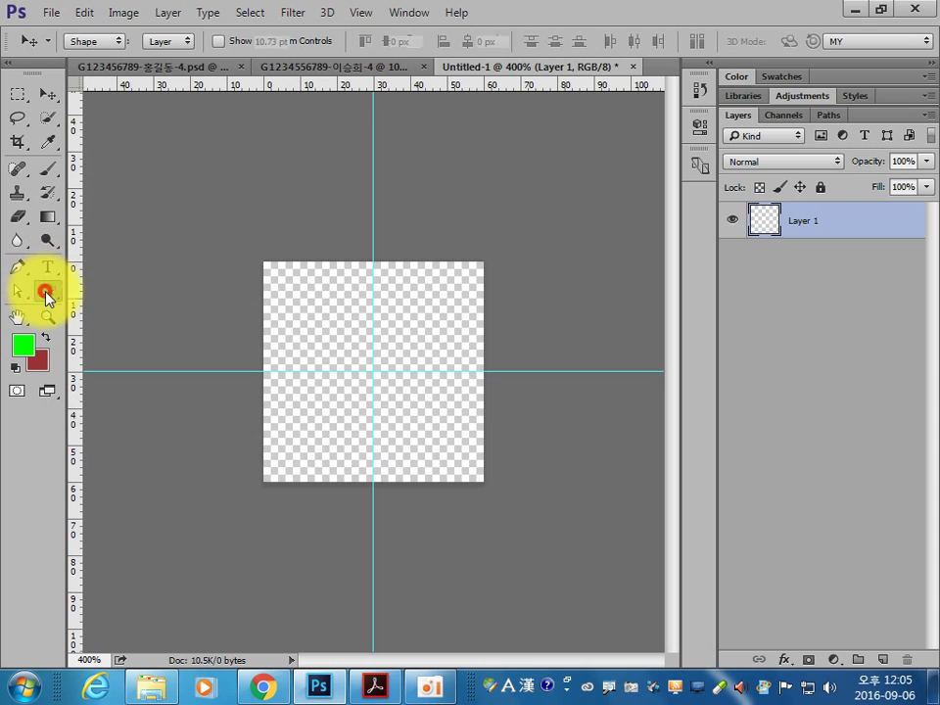
left_click(711, 44)
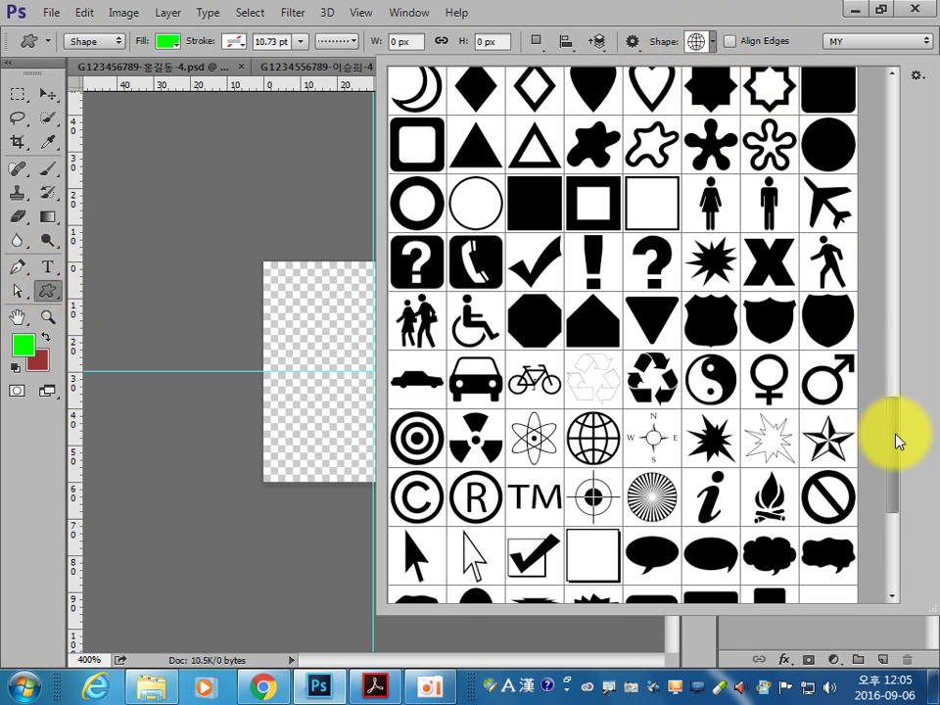
left_click_drag(891, 448, 897, 342)
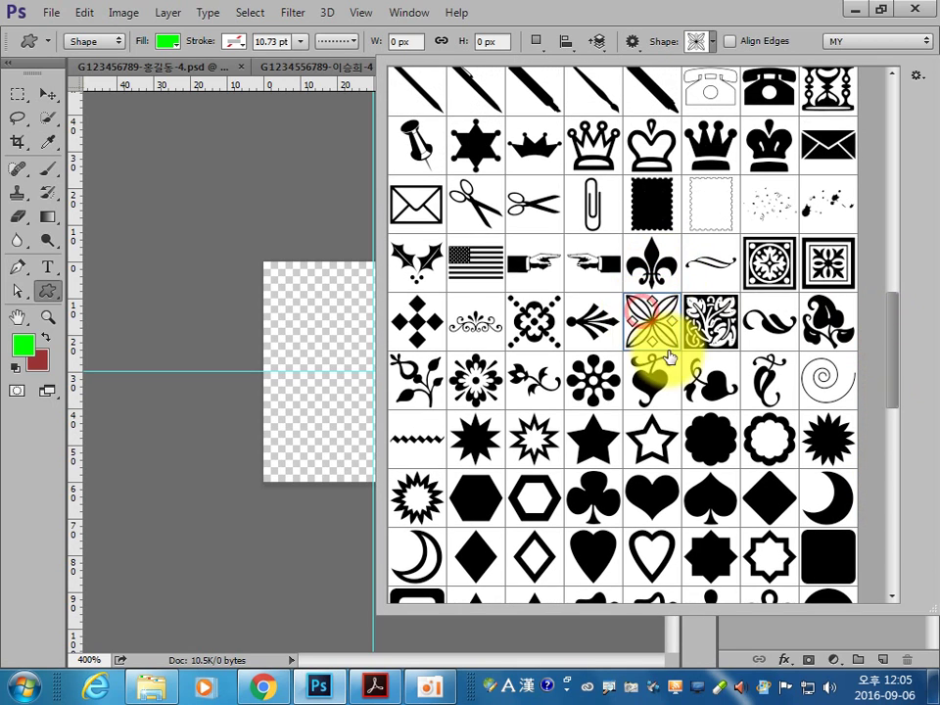
double_click(653, 323)
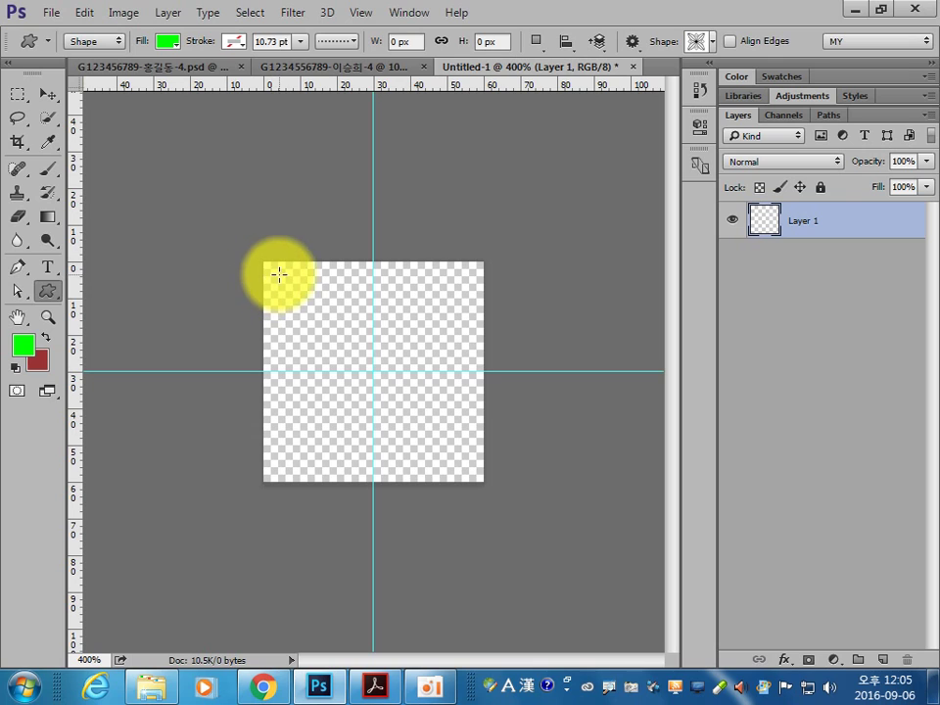
Draw the green leaf ornament in the top-left quarter and copy it into the right-hand quarters.
left_click_drag(271, 274, 359, 359)
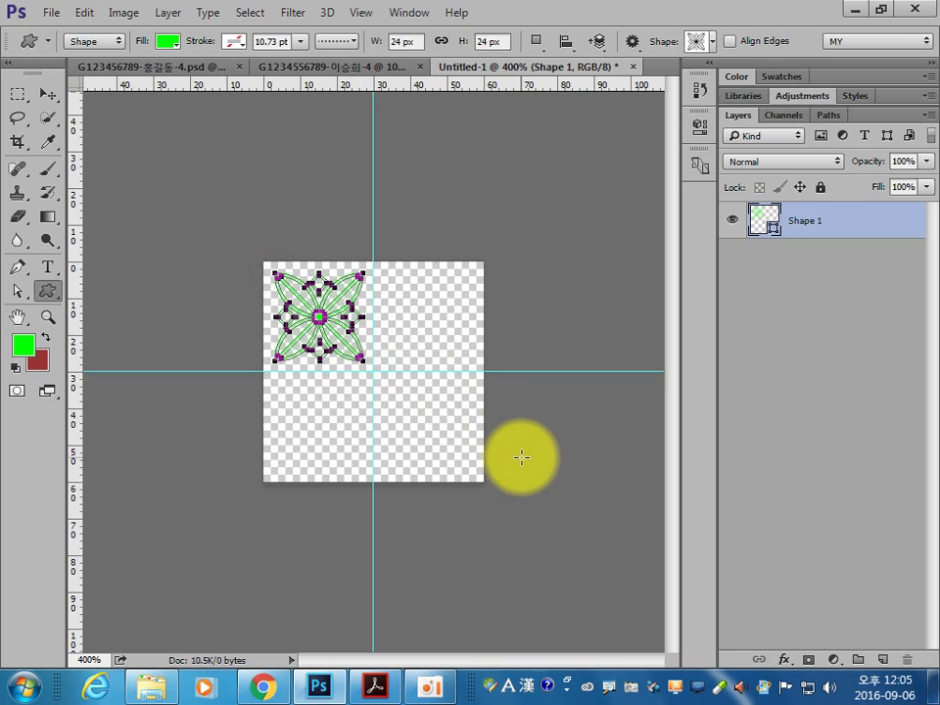
left_click(47, 93)
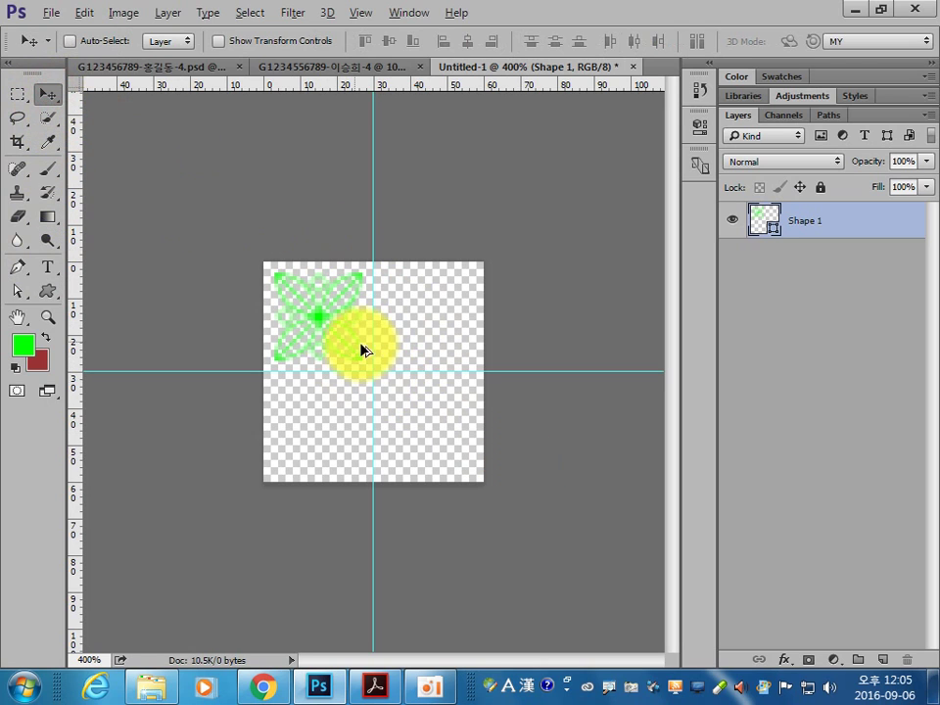
mouse_move(363, 350)
left_mouse_down()
mouse_move(373, 388)
mouse_move(447, 452)
left_mouse_up()
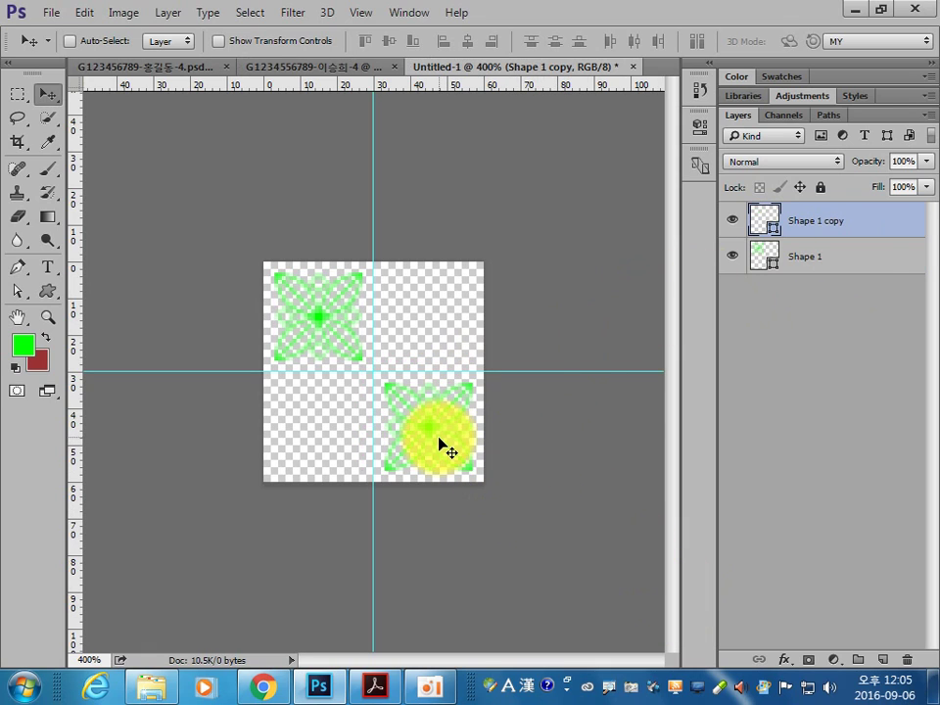
left_click_drag(439, 443, 440, 333)
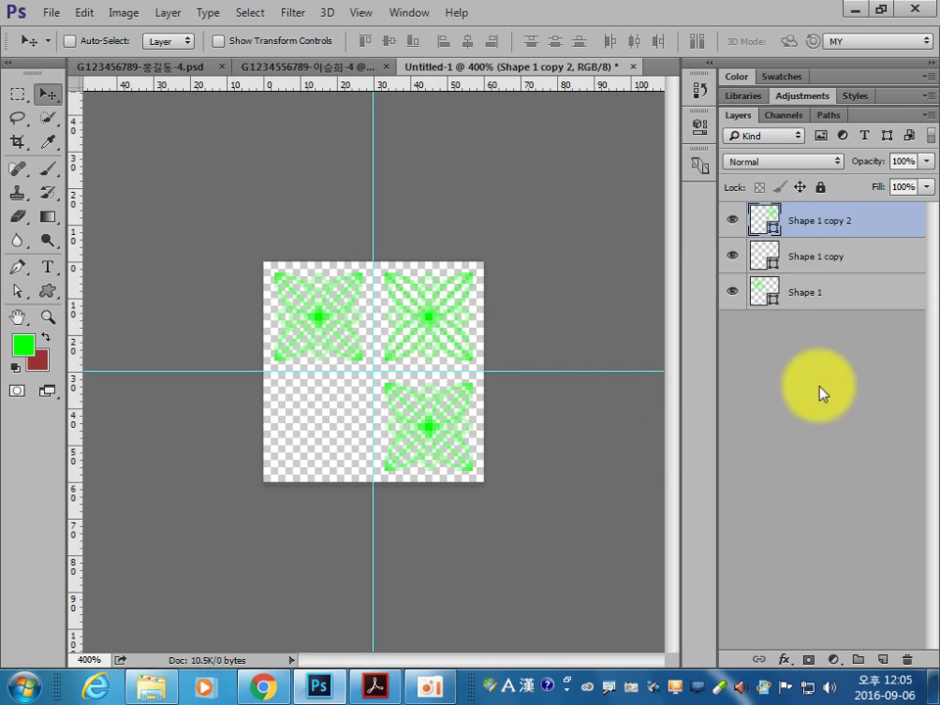
double_click(759, 213)
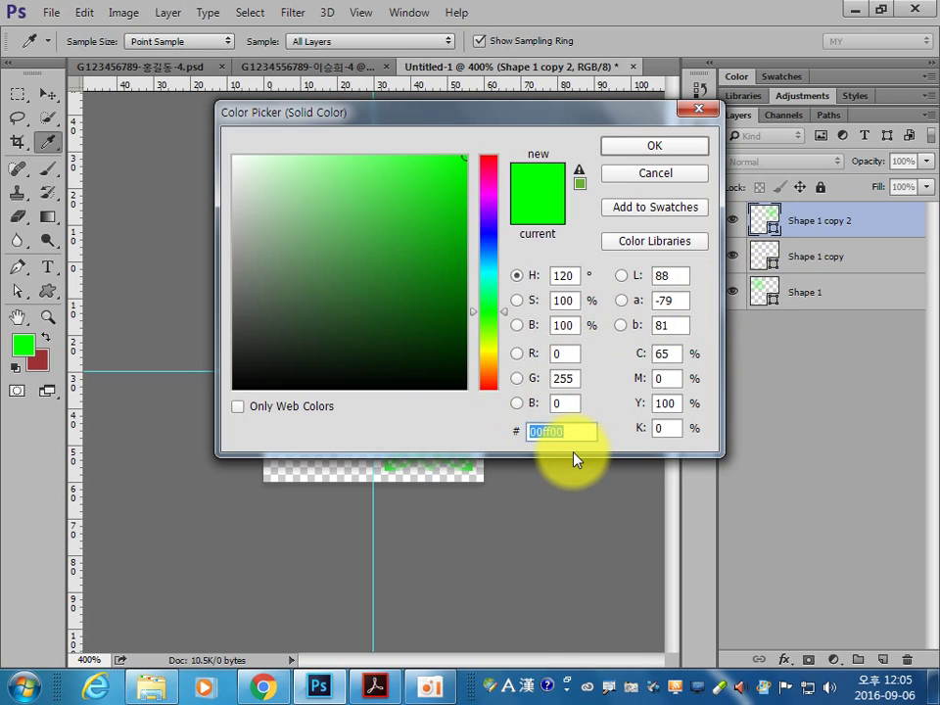
Give the top-right ornament fill ffffff and add a white copy in the bottom-left quarter.
type("ffff")
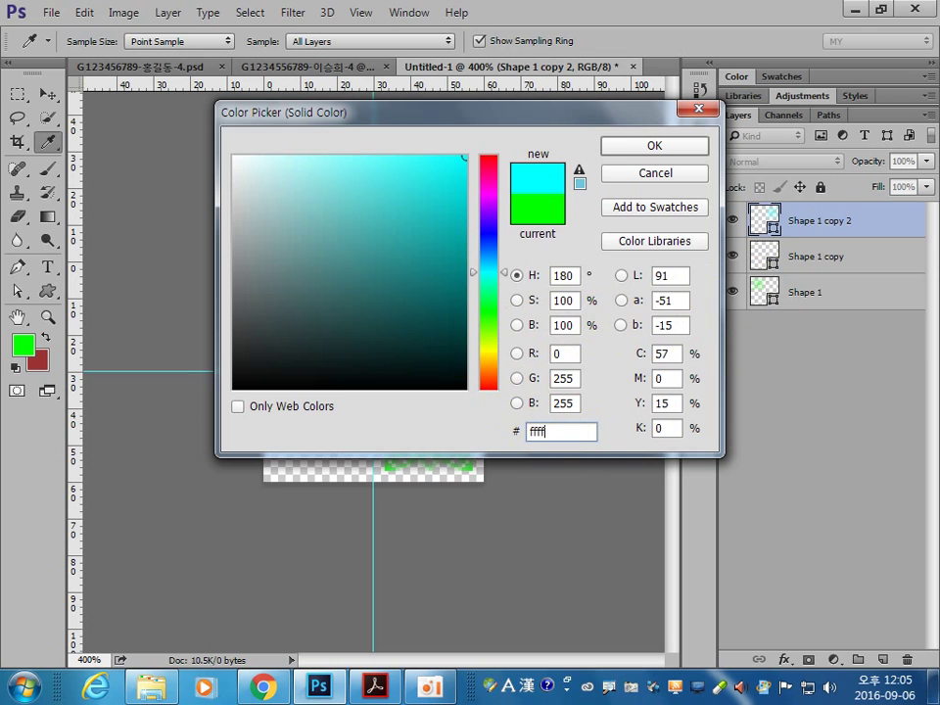
type("ff")
left_click(654, 146)
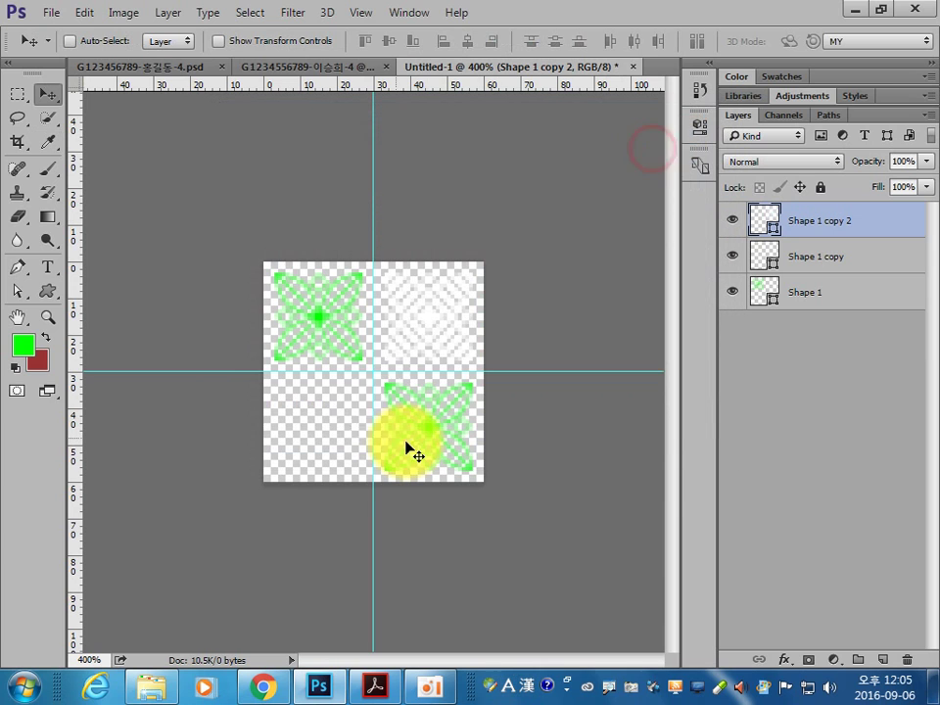
left_click_drag(446, 331, 336, 447)
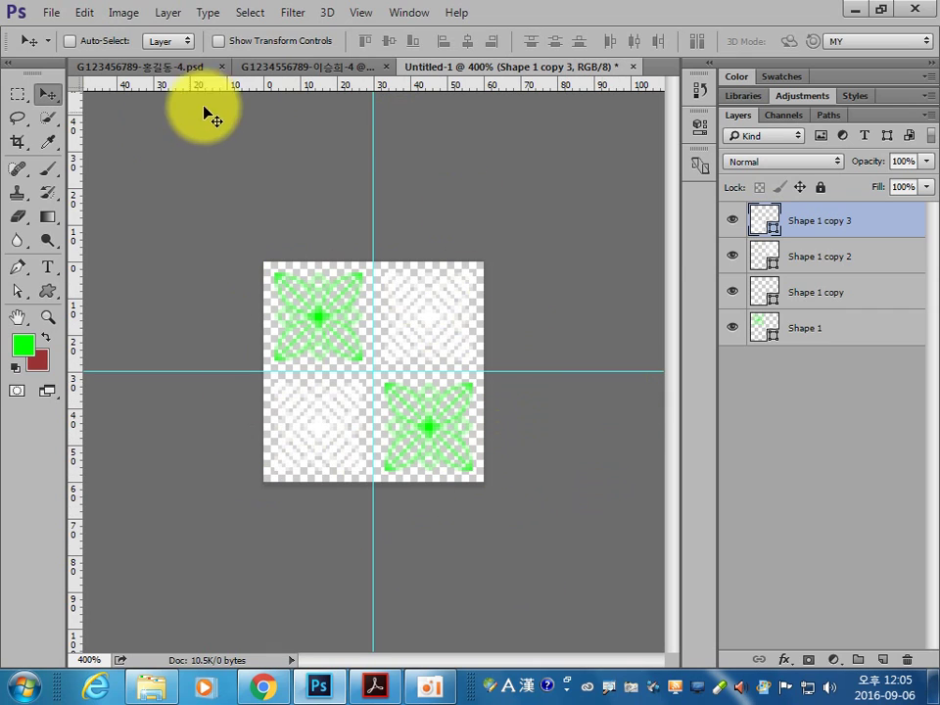
left_click(86, 14)
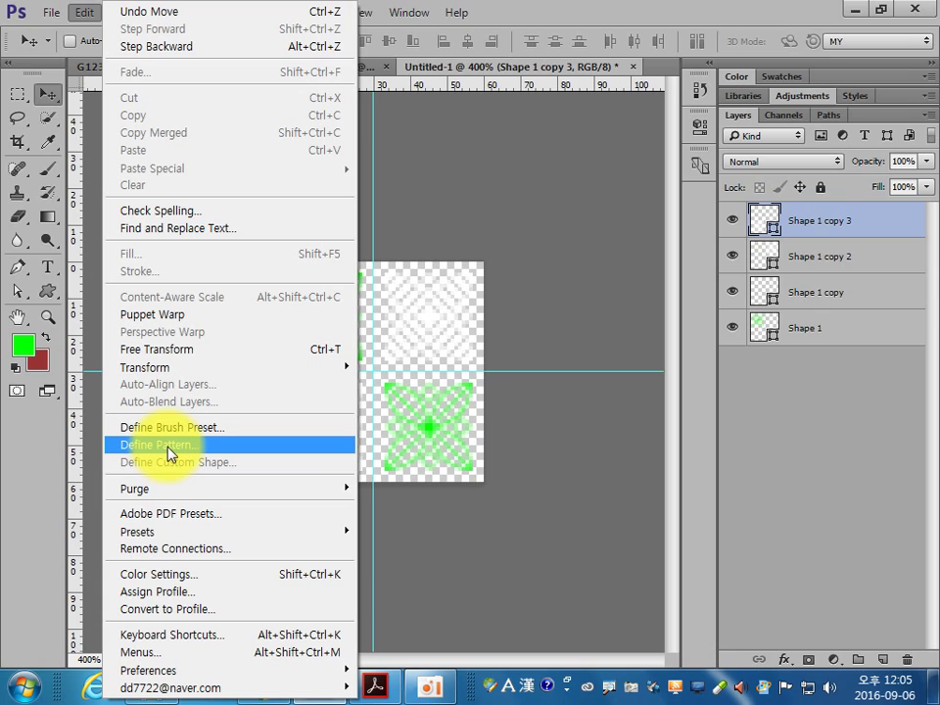
Define the four-ornament tile as the pattern 'Pattern 2', then switch to the instructions PDF.
left_click(168, 446)
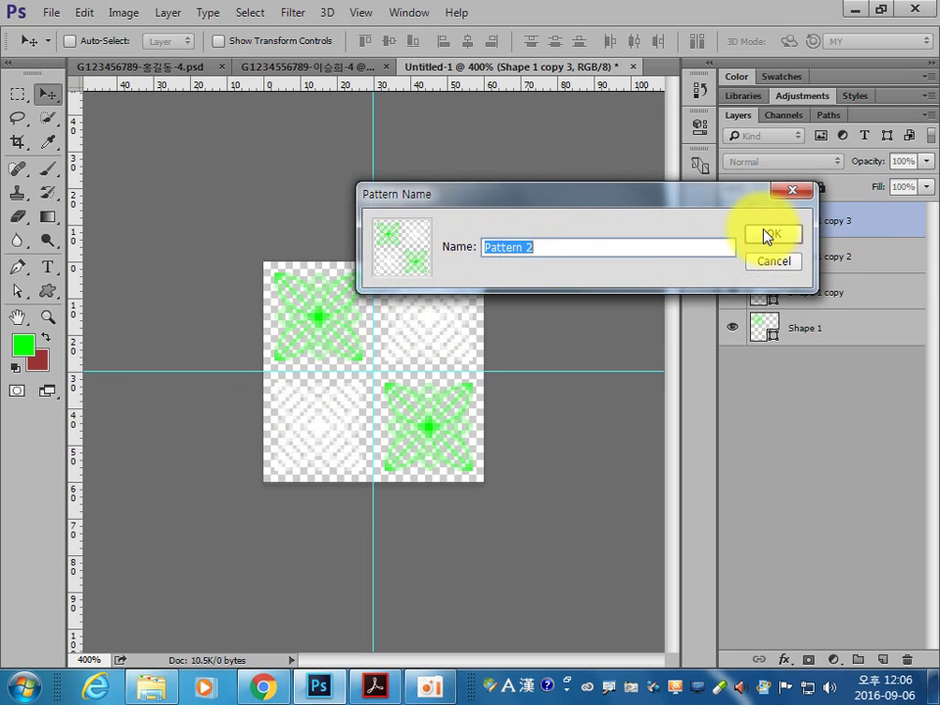
left_click(767, 235)
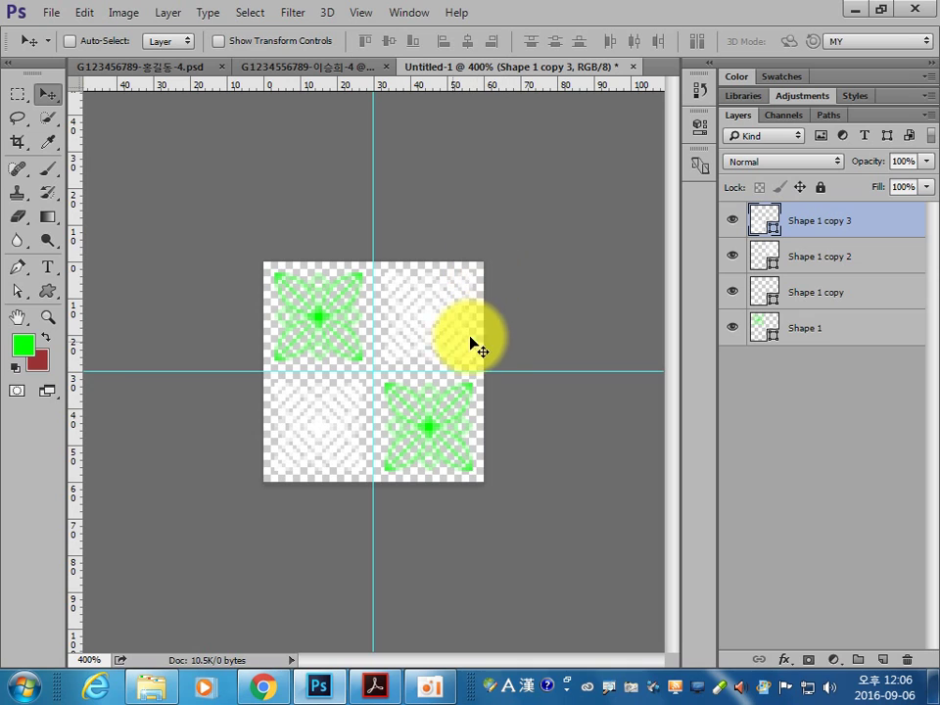
left_click(308, 66)
Pan the instructions PDF to the sample output image, then return to Photoshop.
left_click(375, 686)
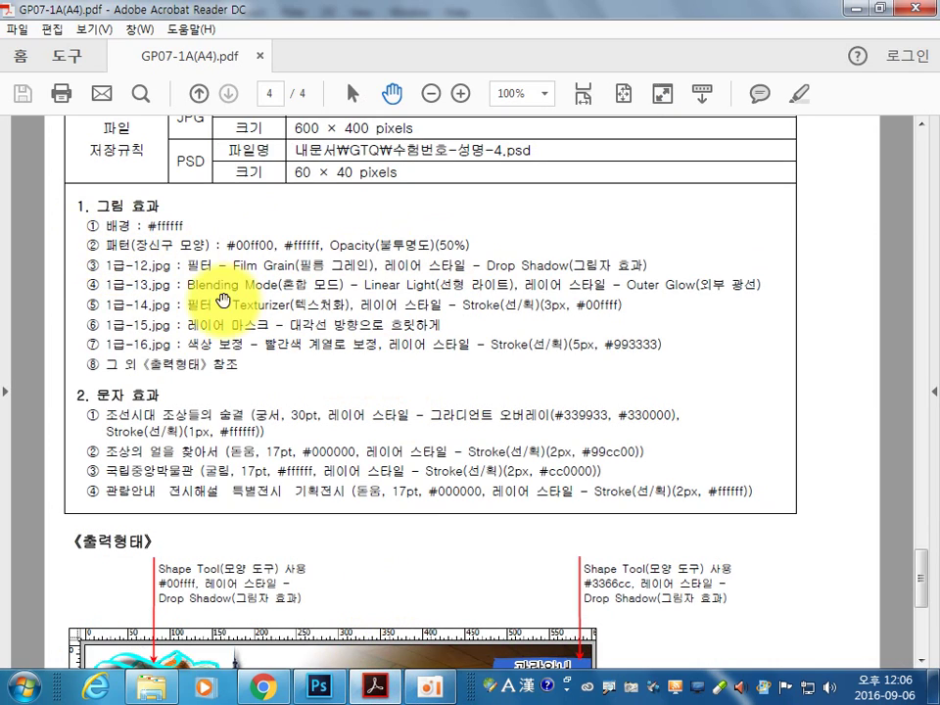
left_click_drag(170, 340, 195, 210)
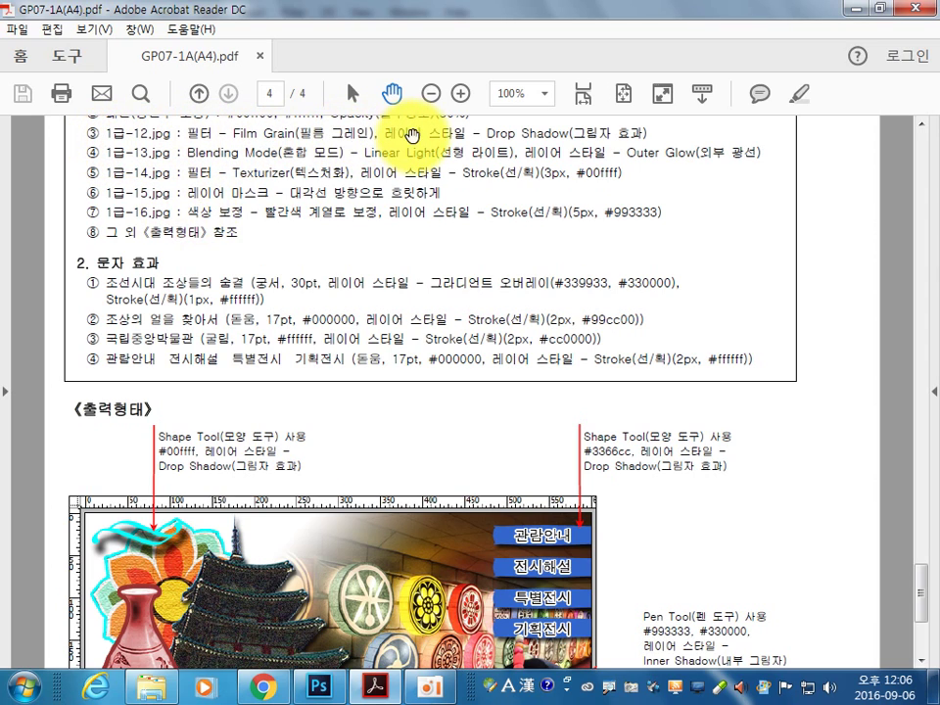
left_click_drag(455, 572, 514, 267)
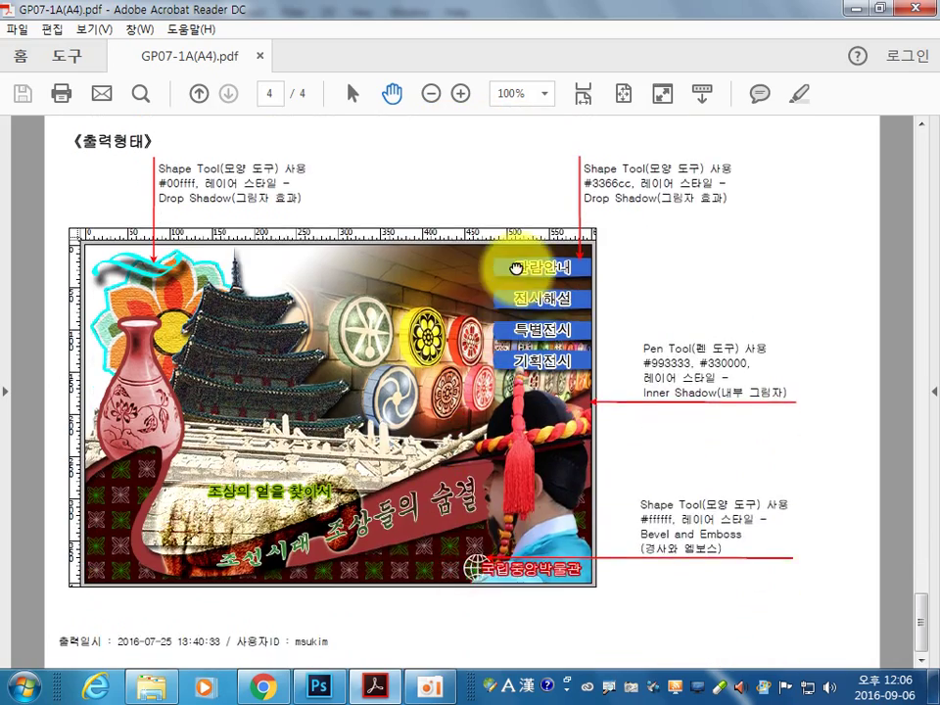
left_click(318, 685)
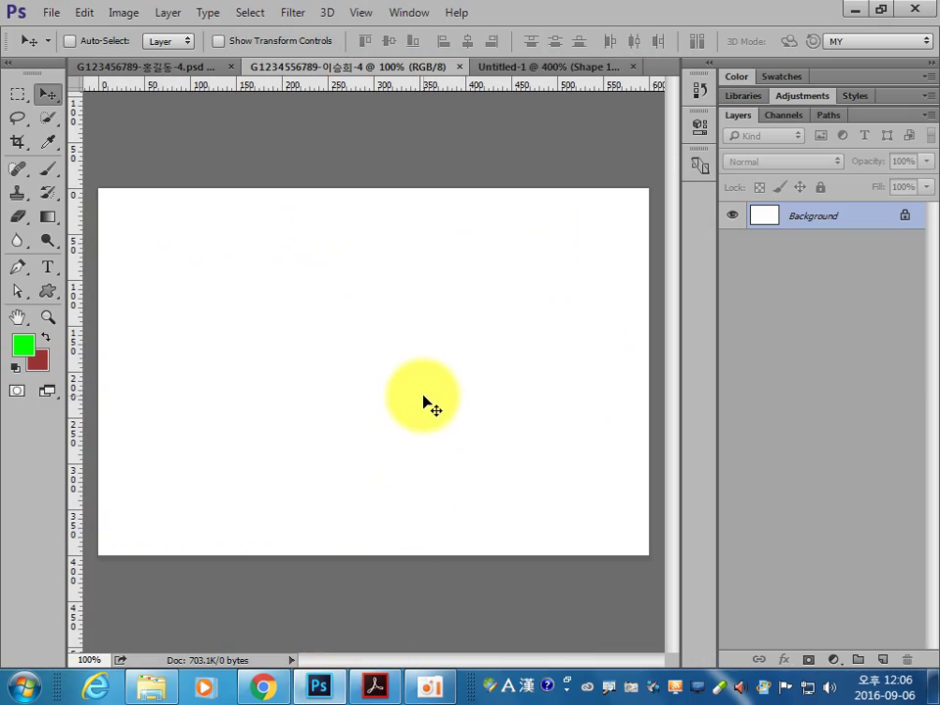
Open the pagoda photo 1급-12.jpg from the 소스파일 folder.
key("ctrl+o")
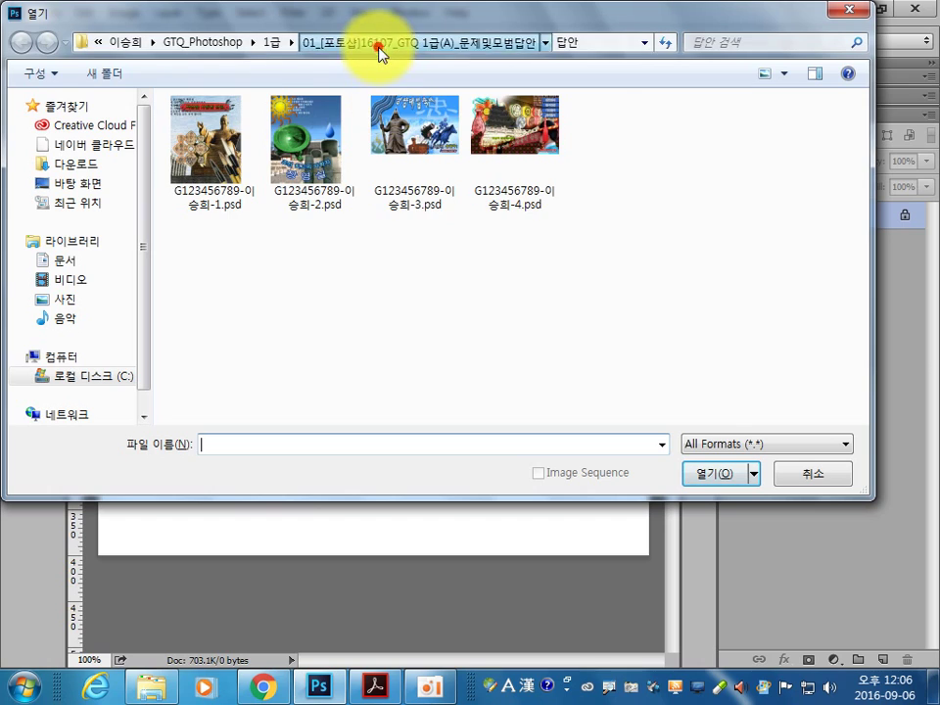
left_click(380, 42)
double_click(210, 163)
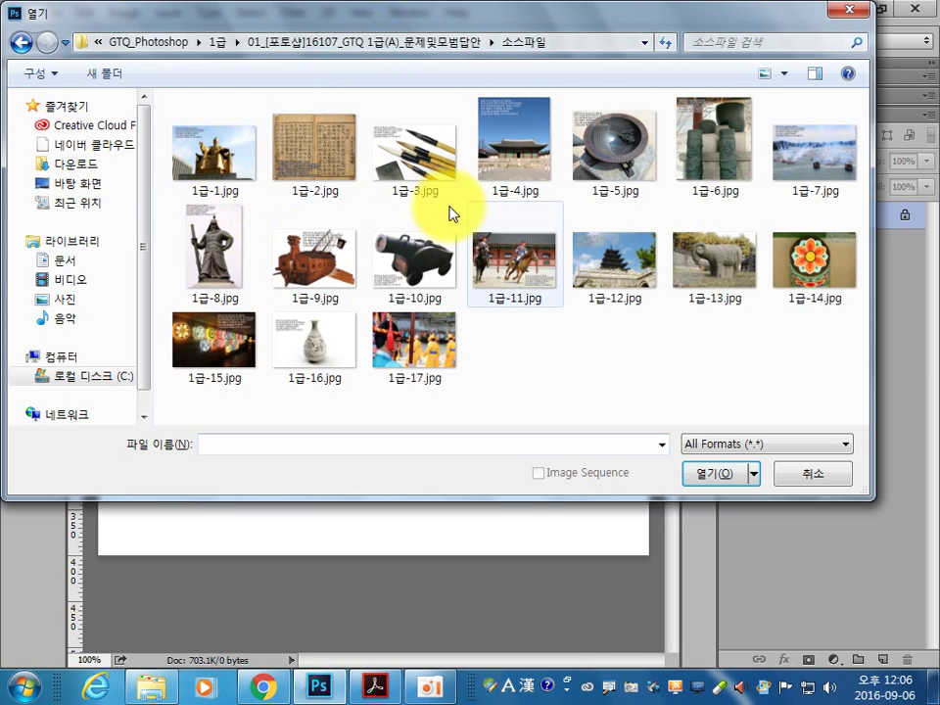
double_click(631, 273)
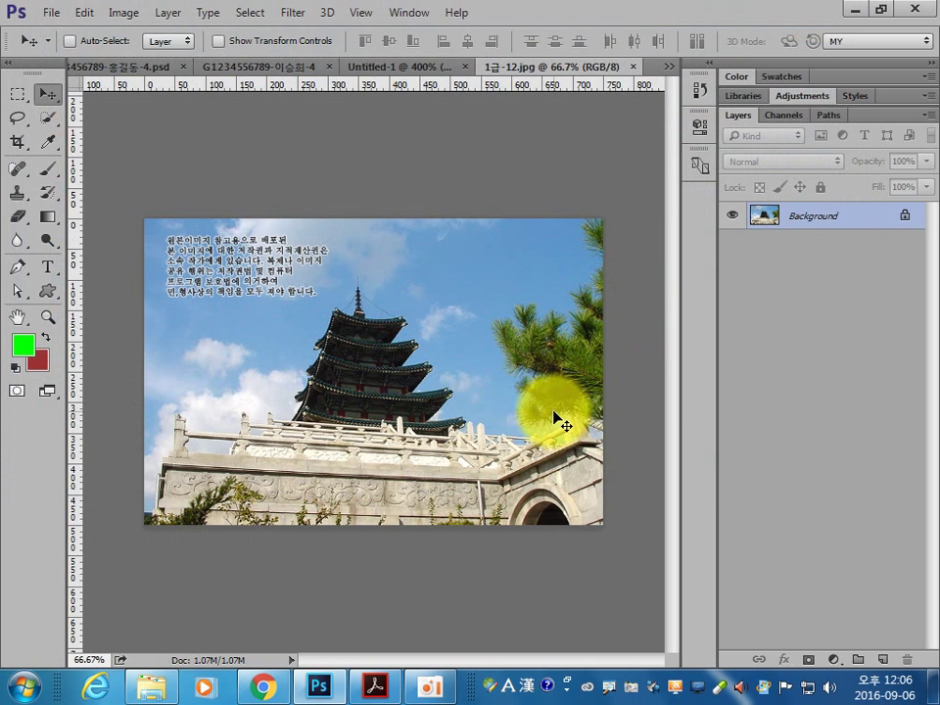
Quick-select the stone wall, right arch, pagoda and left balustrade end, then zoom in on the pillar.
left_click(47, 117)
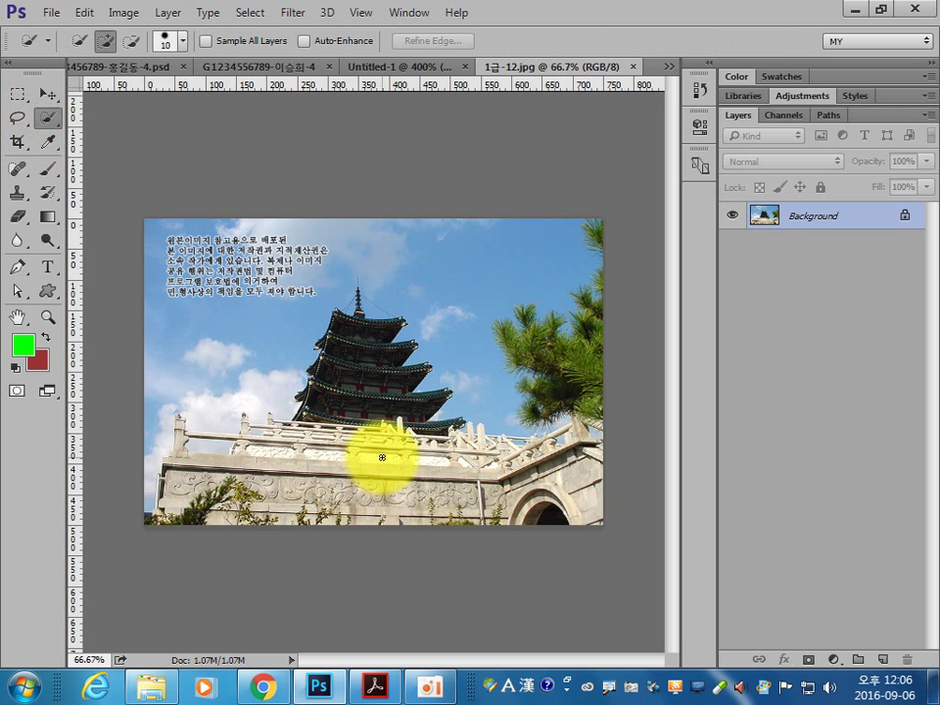
key("bracketright")
key("bracketright")
key("bracketright")
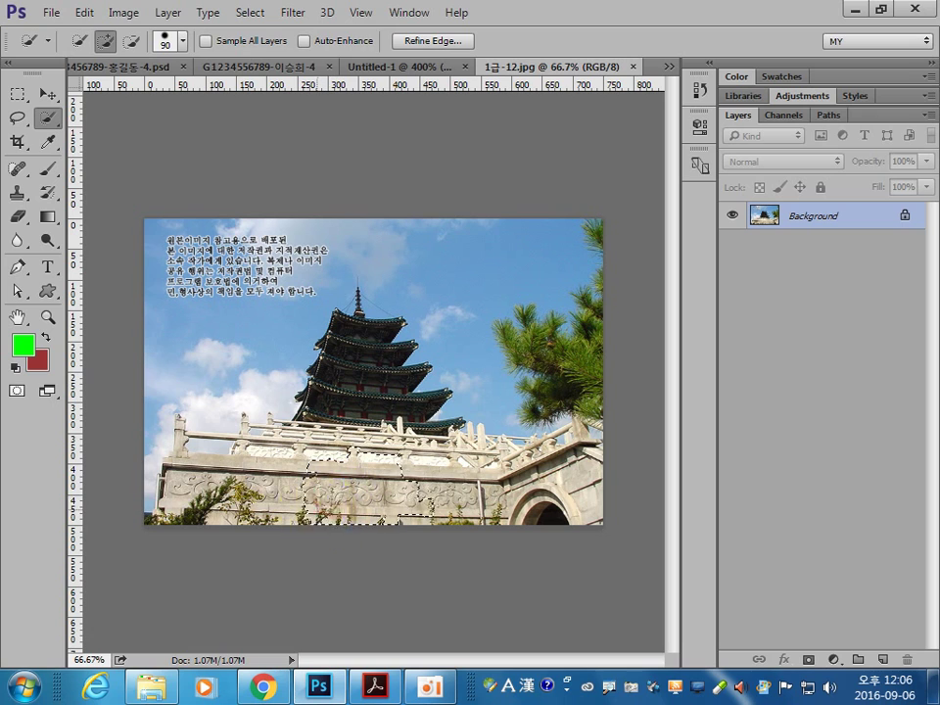
mouse_move(284, 509)
left_mouse_down()
mouse_move(171, 519)
mouse_move(419, 477)
mouse_move(402, 520)
left_mouse_up()
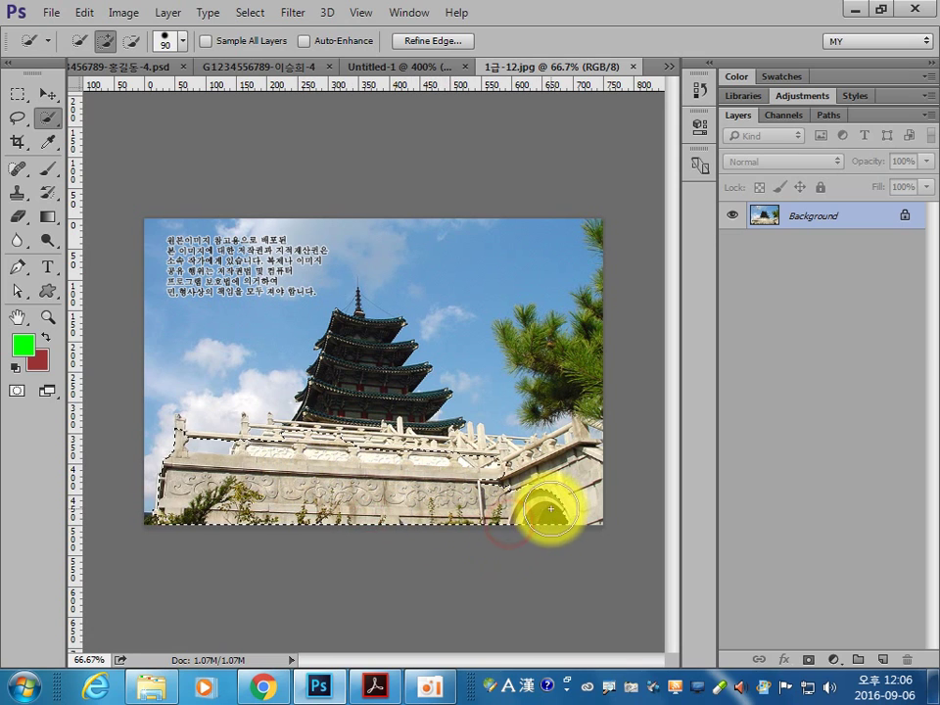
mouse_move(542, 511)
left_mouse_down()
mouse_move(568, 479)
mouse_move(421, 458)
left_mouse_up()
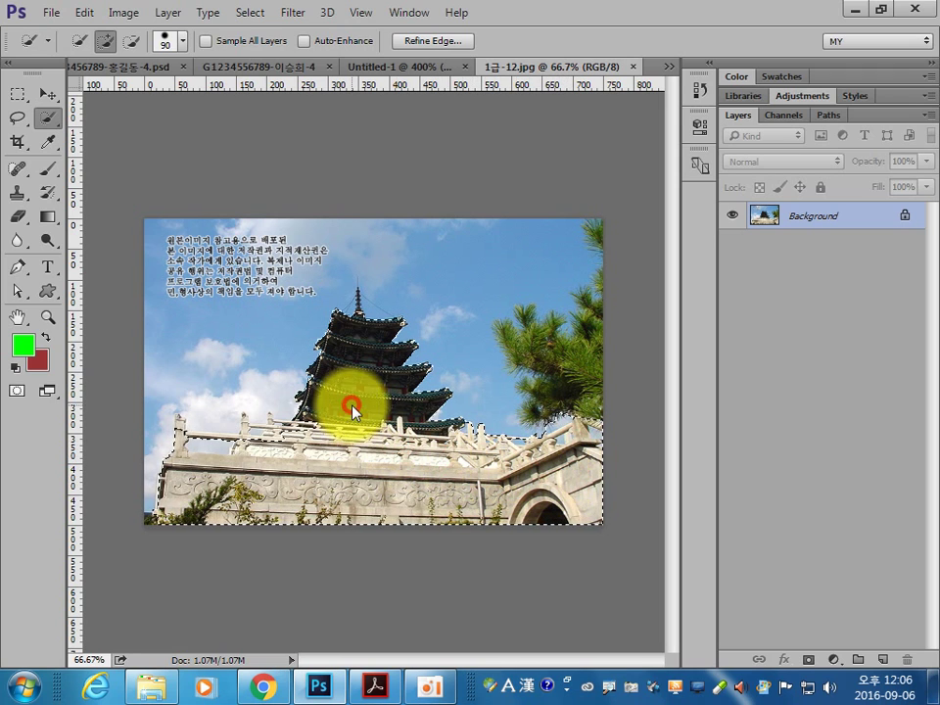
left_click_drag(421, 459, 350, 401)
left_click(274, 447)
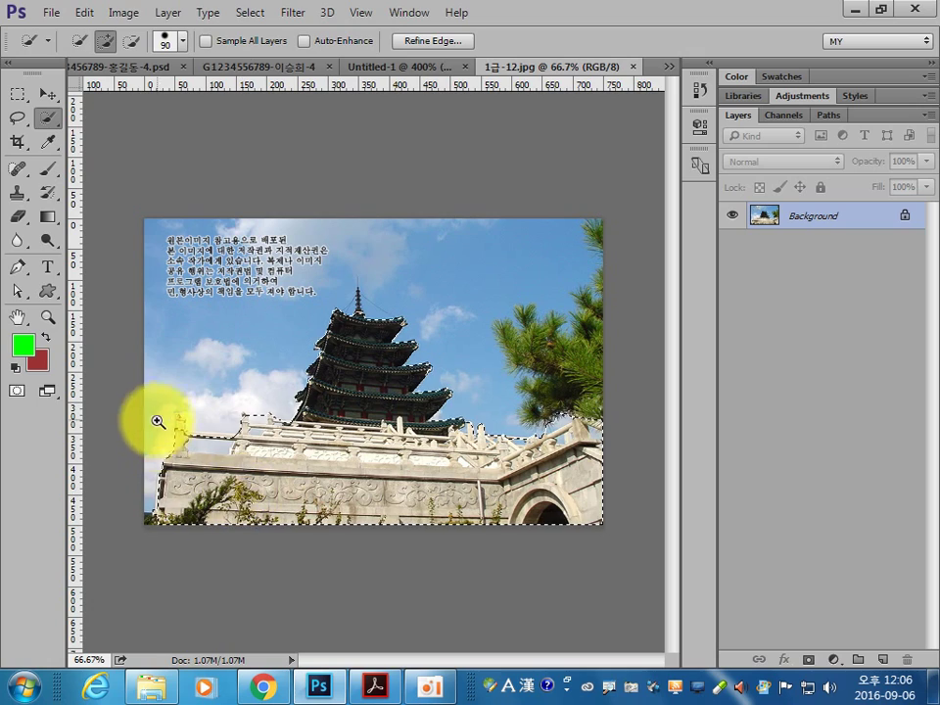
mouse_move(174, 388)
left_mouse_down()
mouse_move(273, 479)
mouse_move(284, 442)
mouse_move(520, 495)
left_mouse_up()
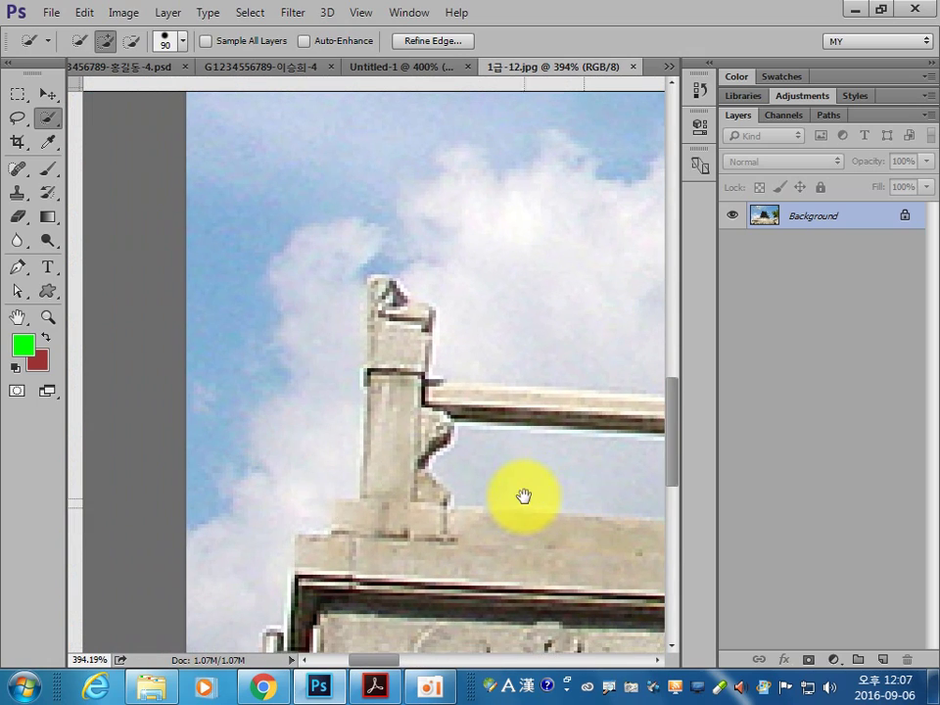
With a smaller brush, refine the selection along the pillar tops and subtract the sky under the beam.
key("bracketleft")
key("bracketleft")
key("bracketleft")
key("bracketleft")
key("bracketleft")
left_click(406, 363)
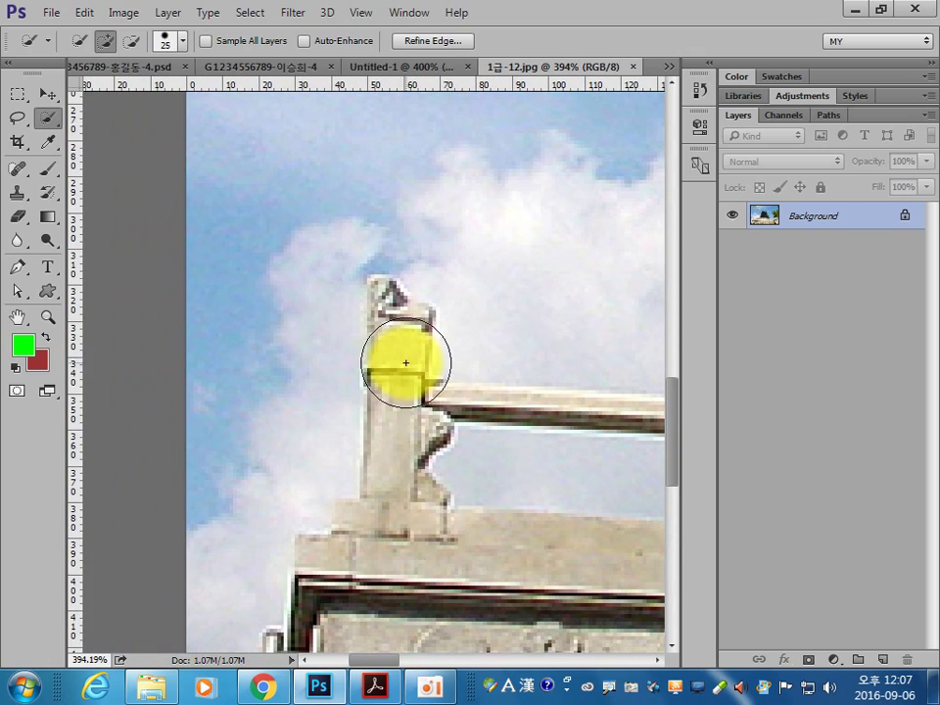
left_click_drag(400, 368, 396, 336)
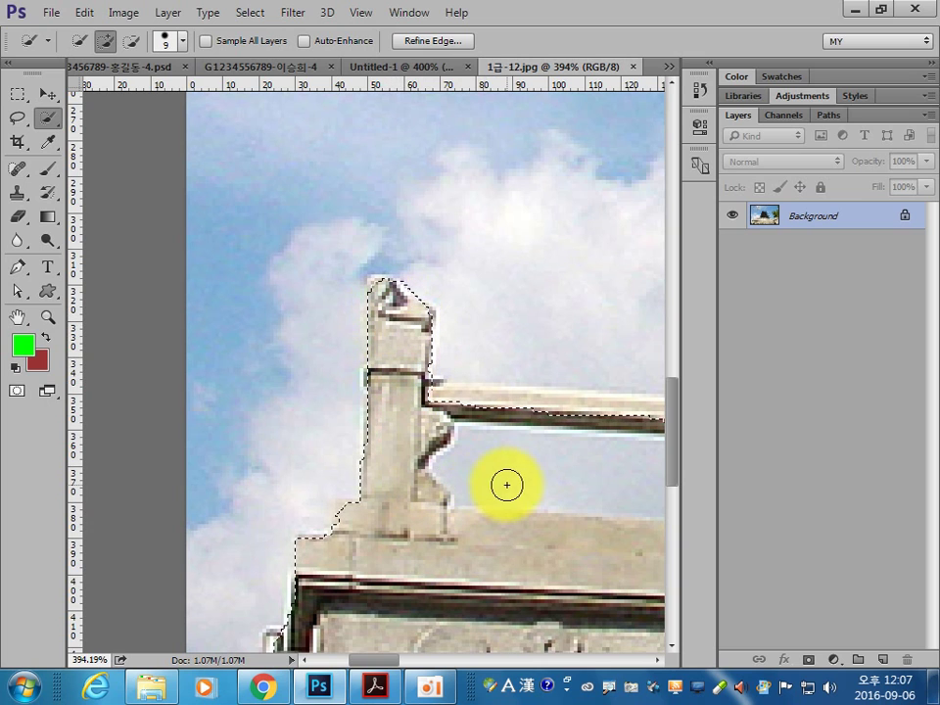
mouse_move(574, 494)
left_mouse_down()
mouse_move(432, 357)
mouse_move(368, 363)
left_mouse_up()
key("ctrl+d")
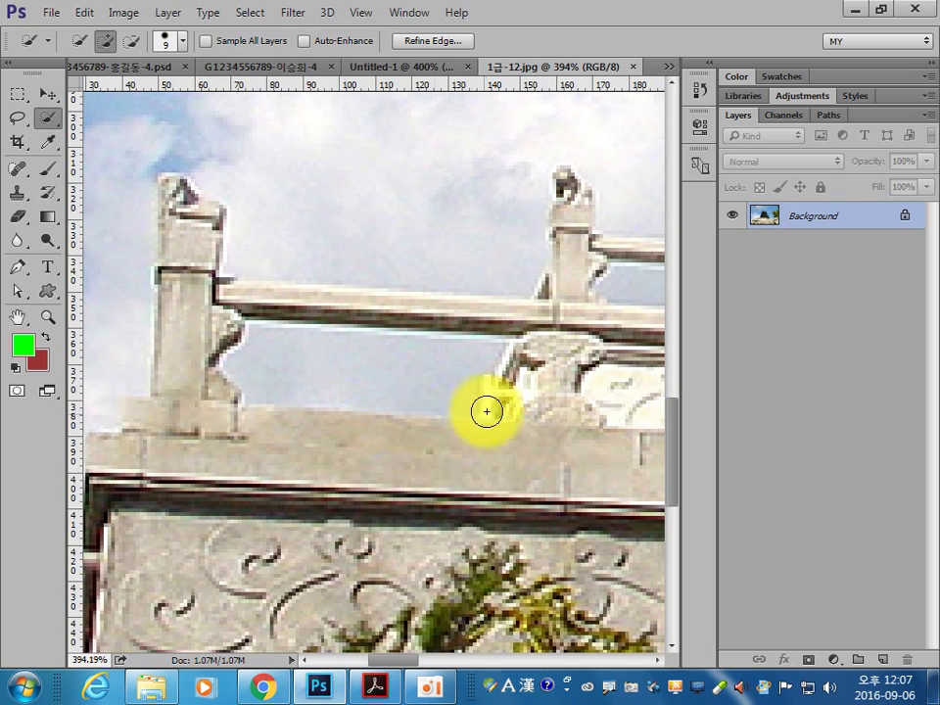
left_click_drag(547, 315, 368, 381)
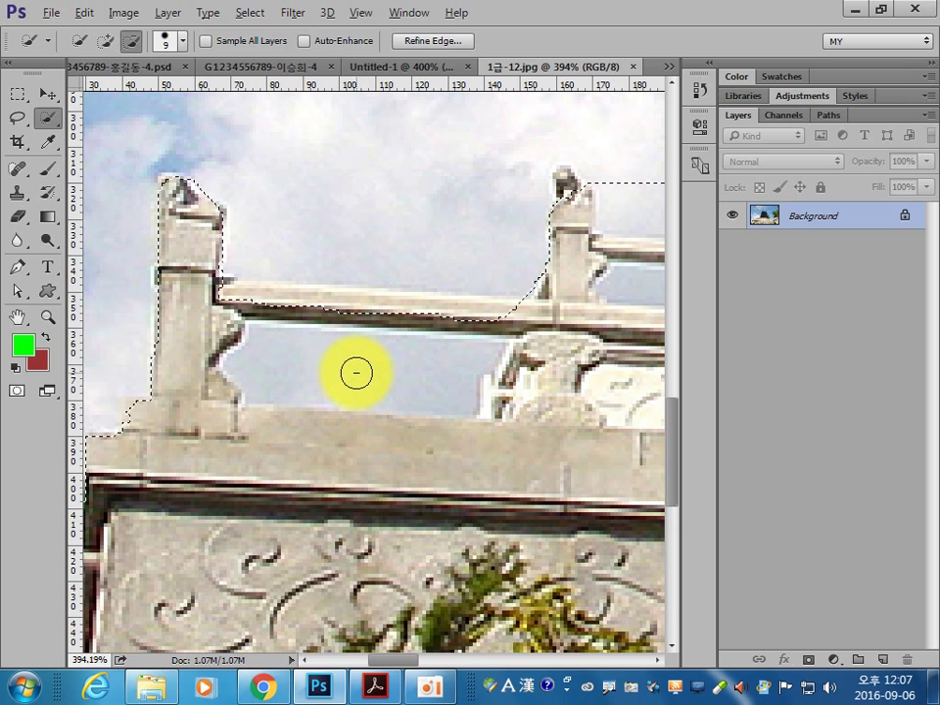
left_click_drag(349, 372, 221, 204)
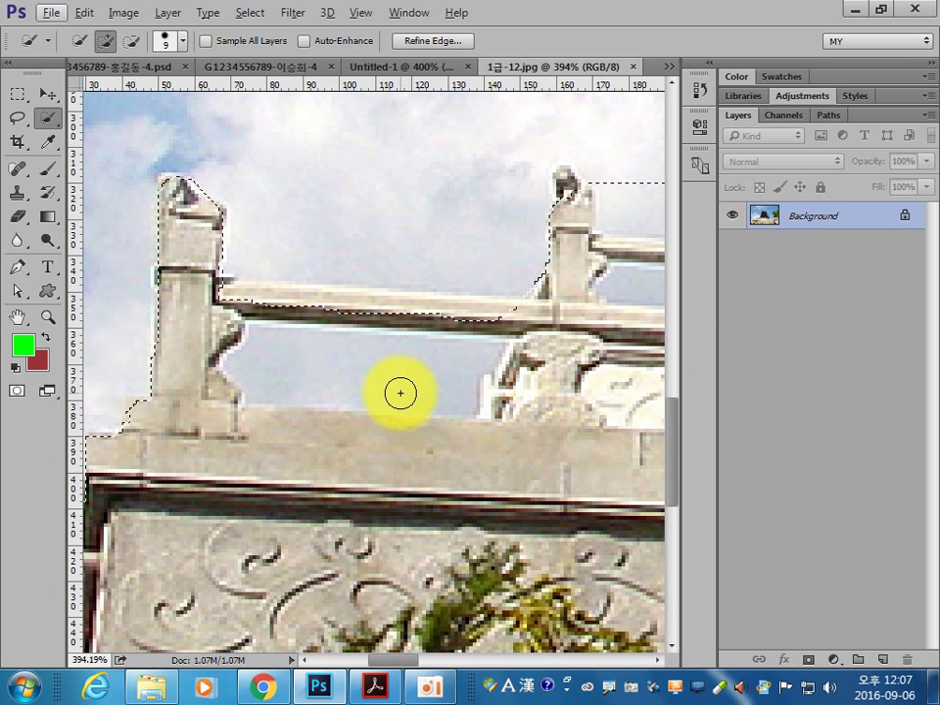
left_click_drag(348, 378, 348, 363)
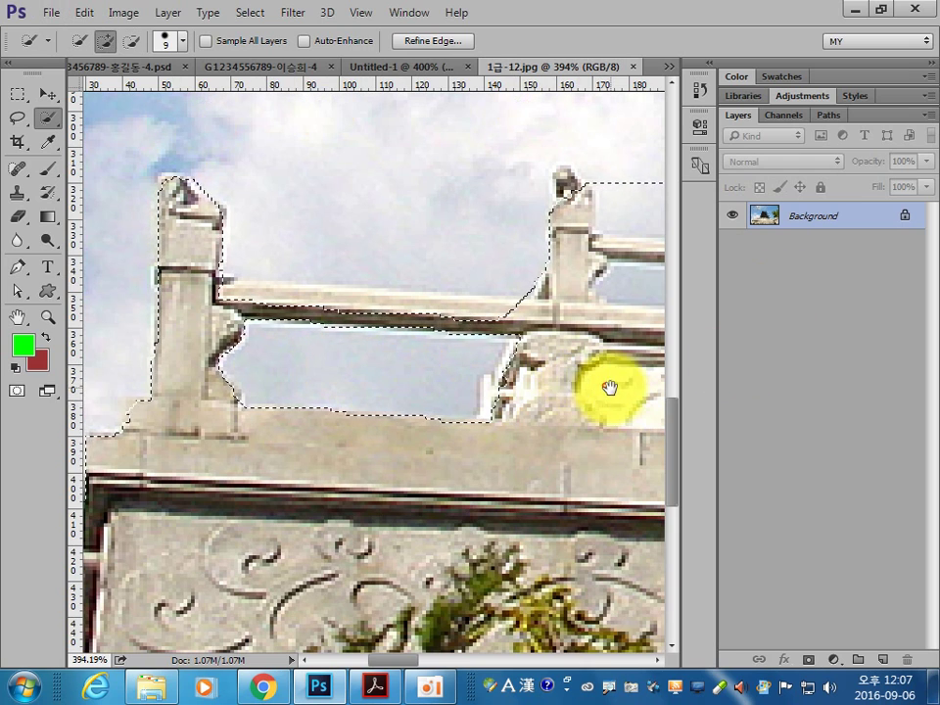
left_click_drag(609, 387, 200, 478)
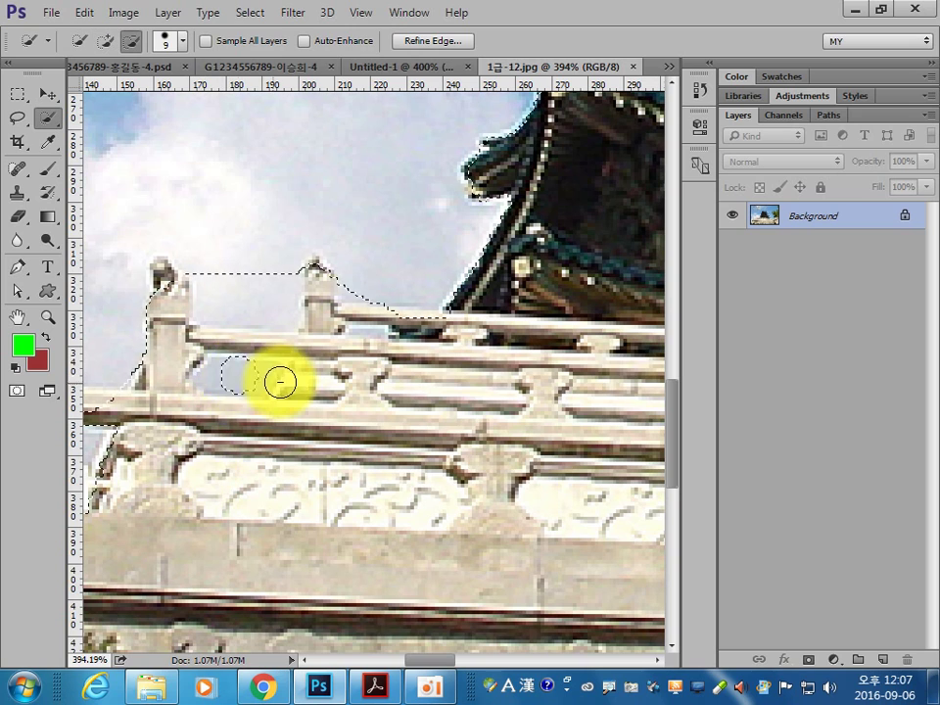
Subtract the sky gap between the balustrade pillars from the selection.
left_click(264, 374)
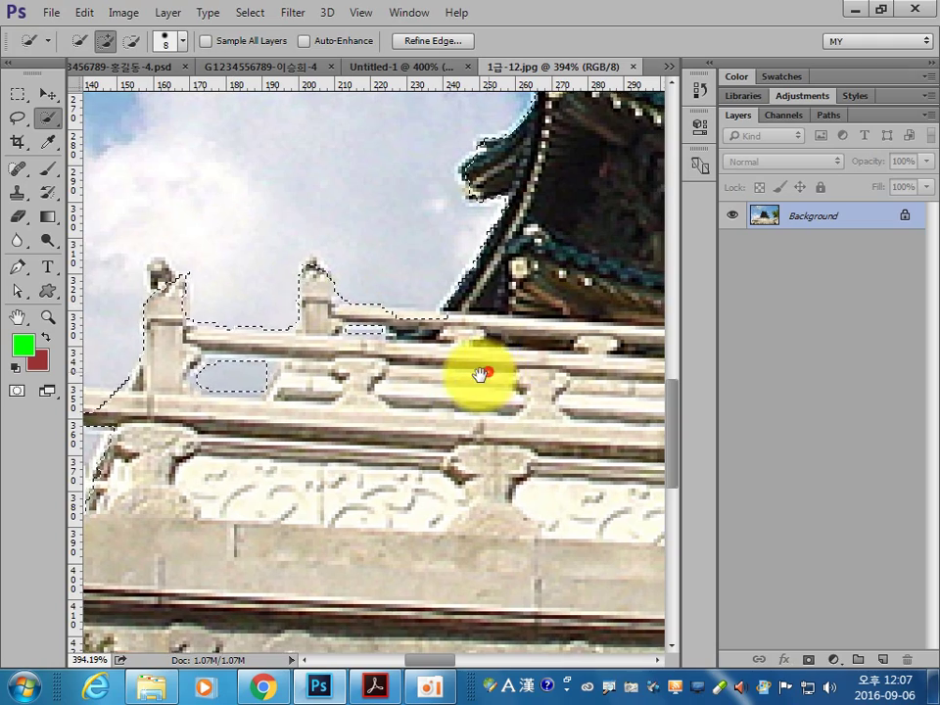
left_click_drag(483, 373, 213, 566)
left_click_drag(331, 283, 329, 451)
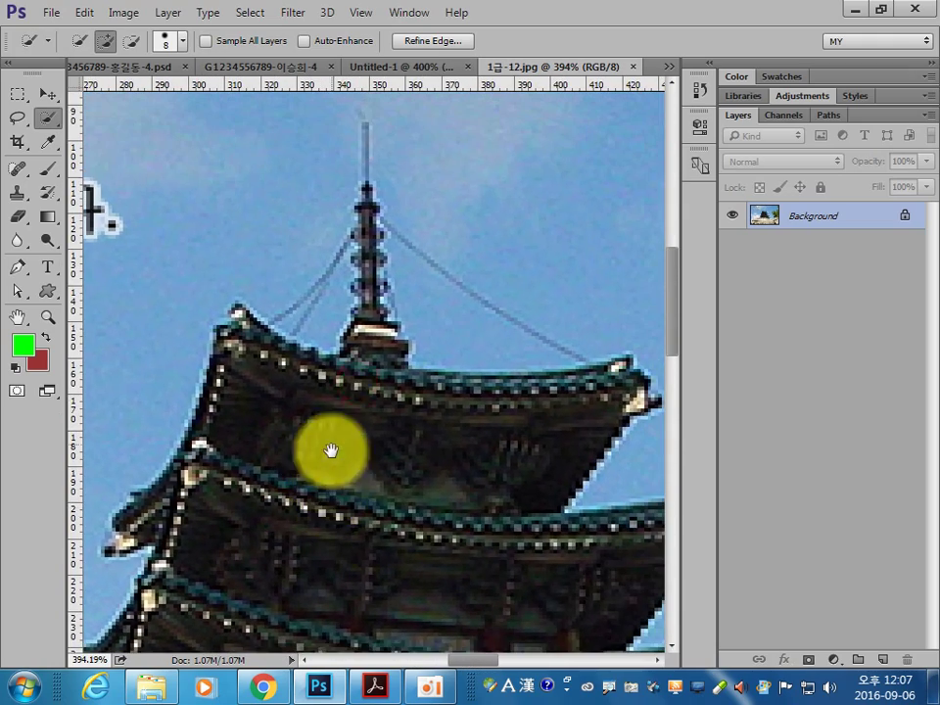
Add the spire base and the left, right and lower-left roof corner tips to the selection.
left_click_drag(369, 327, 369, 209)
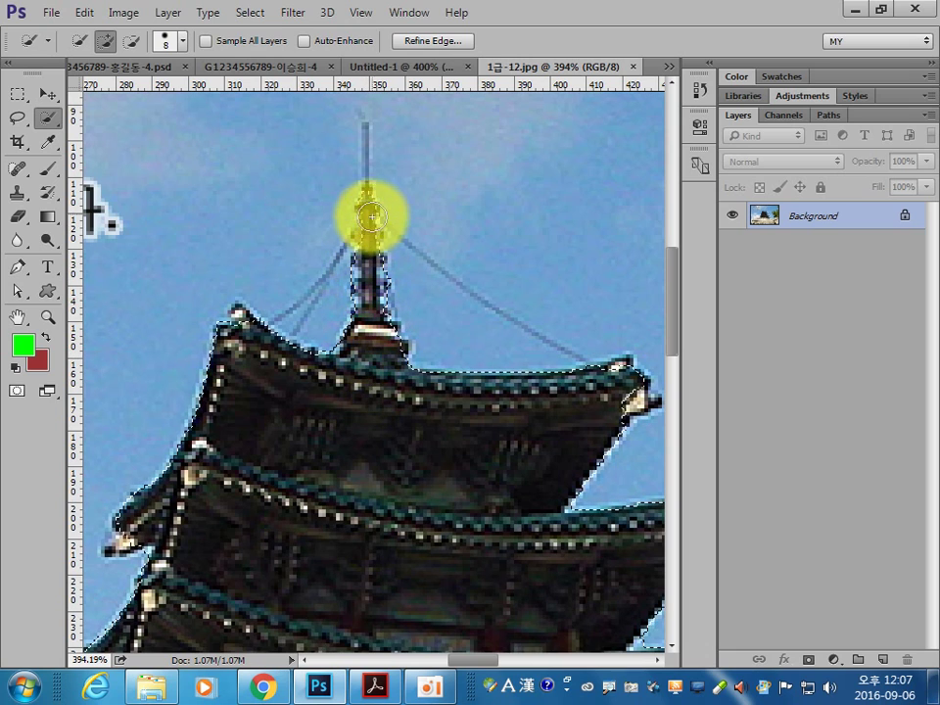
left_click_drag(229, 321, 241, 320)
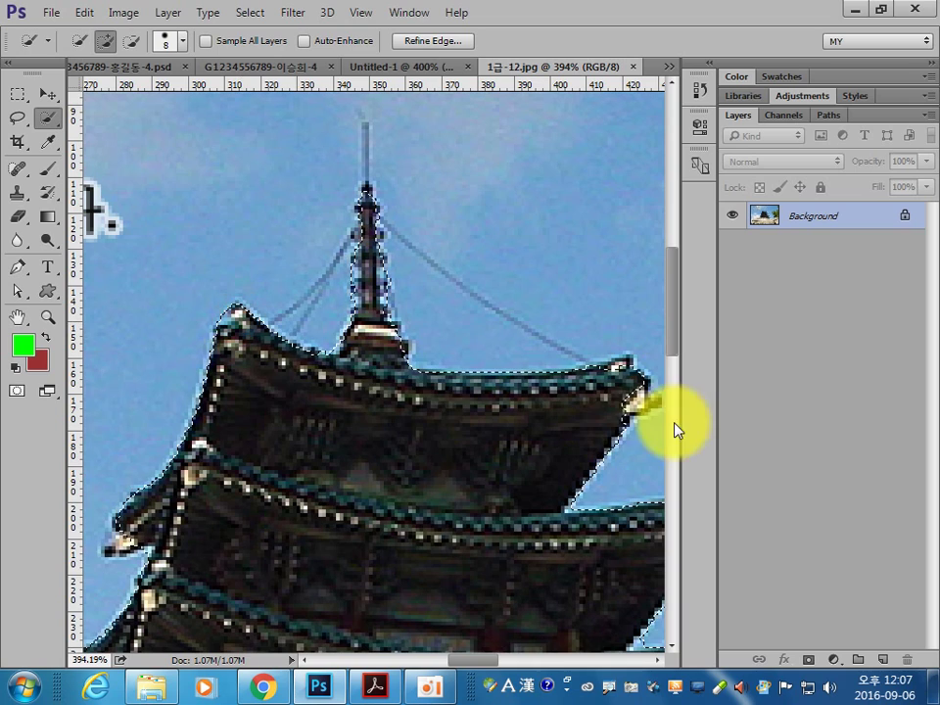
left_click(645, 397)
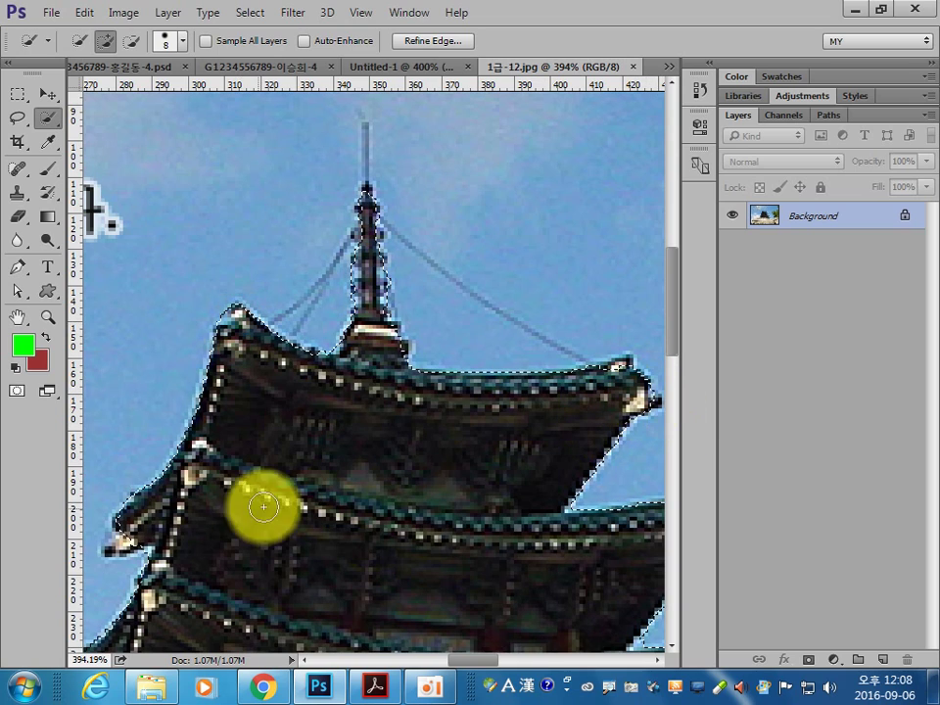
left_click(127, 541)
scroll(439, 519, "down", 3)
scroll(329, 545, "down", 1)
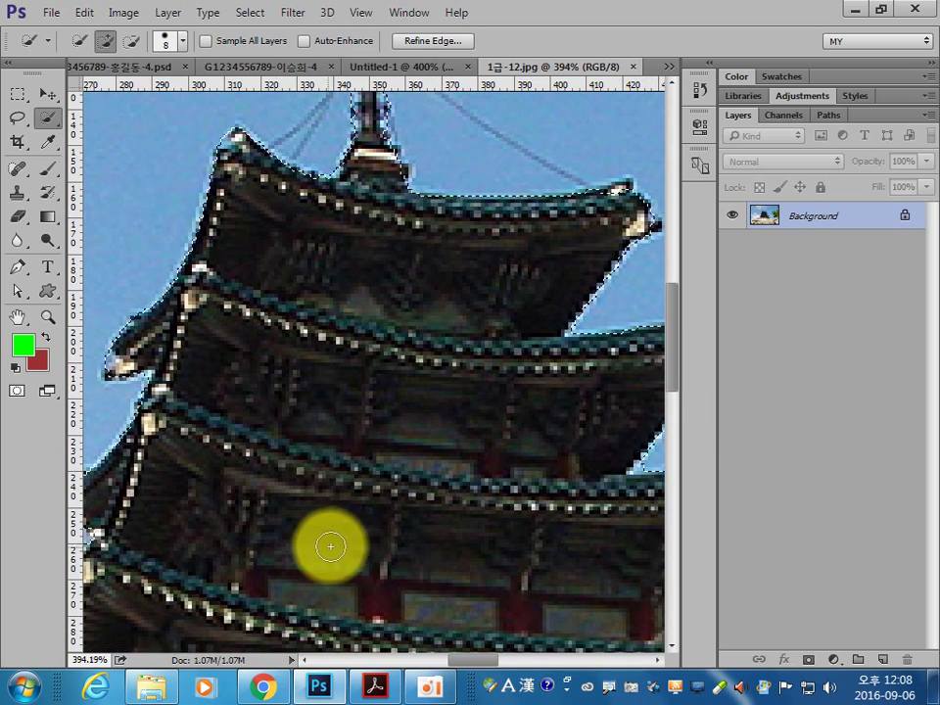
scroll(473, 453, "left", 4)
scroll(280, 508, "left", 2)
key("ctrl+d")
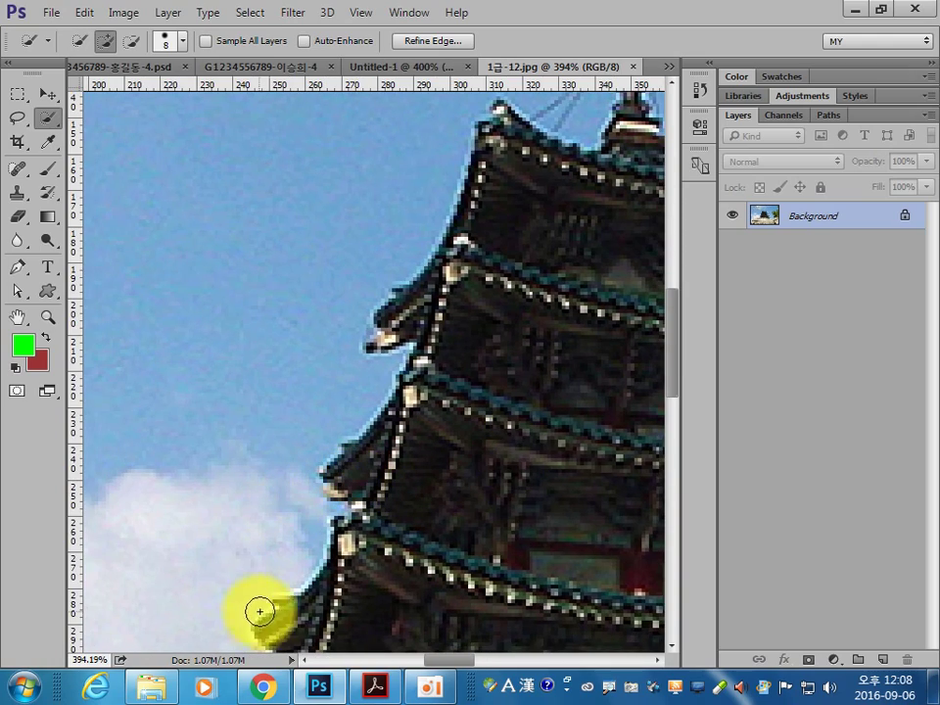
left_click_drag(604, 332, 241, 640)
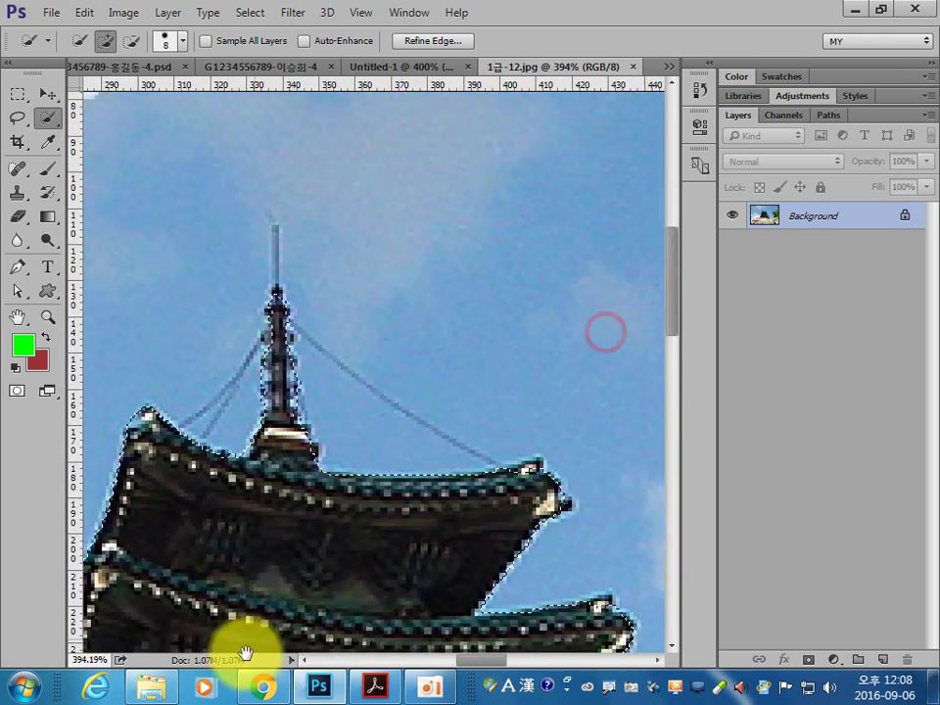
mouse_move(480, 205)
left_mouse_down()
mouse_move(298, 456)
mouse_move(586, 216)
left_mouse_up()
left_click(376, 685)
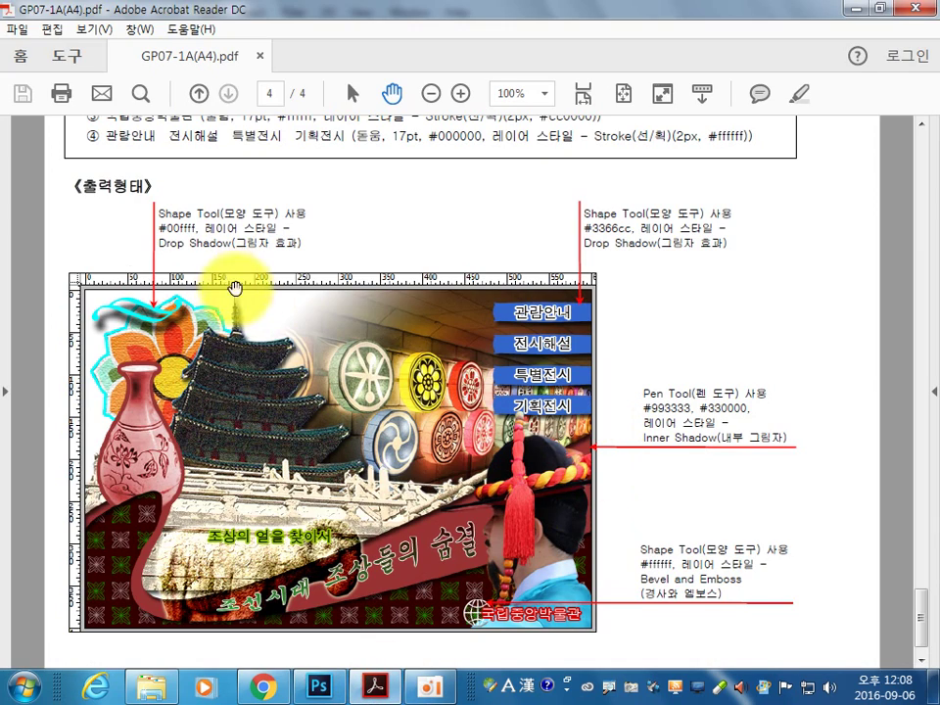
left_click(319, 688)
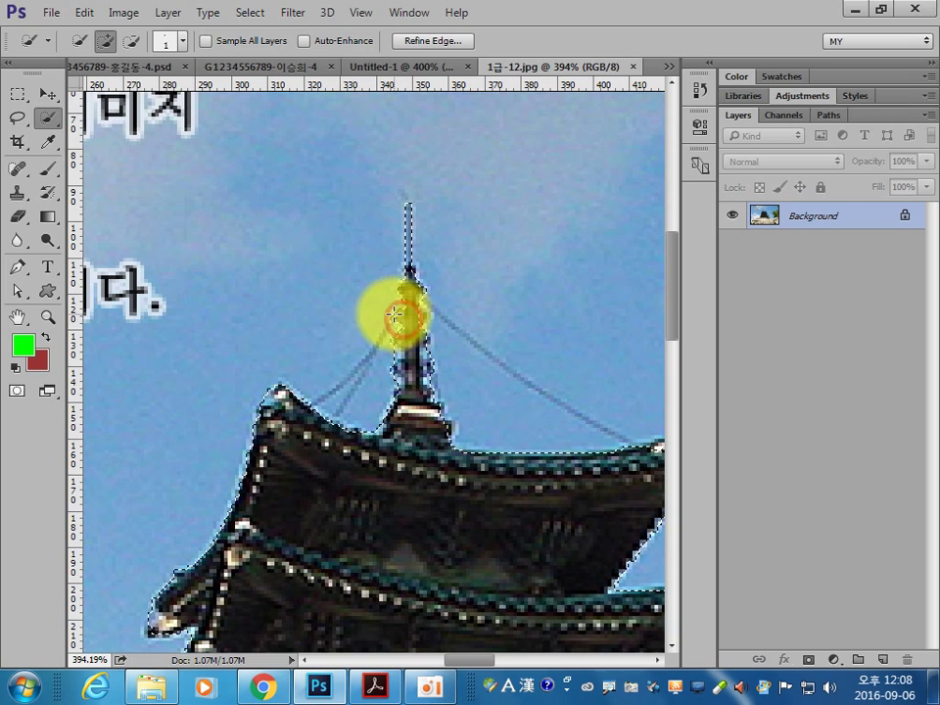
Add the spire, lower roof edges and white balustrade pillars to the pagoda selection.
mouse_move(404, 309)
left_mouse_down()
mouse_move(419, 315)
mouse_move(459, 419)
left_mouse_up()
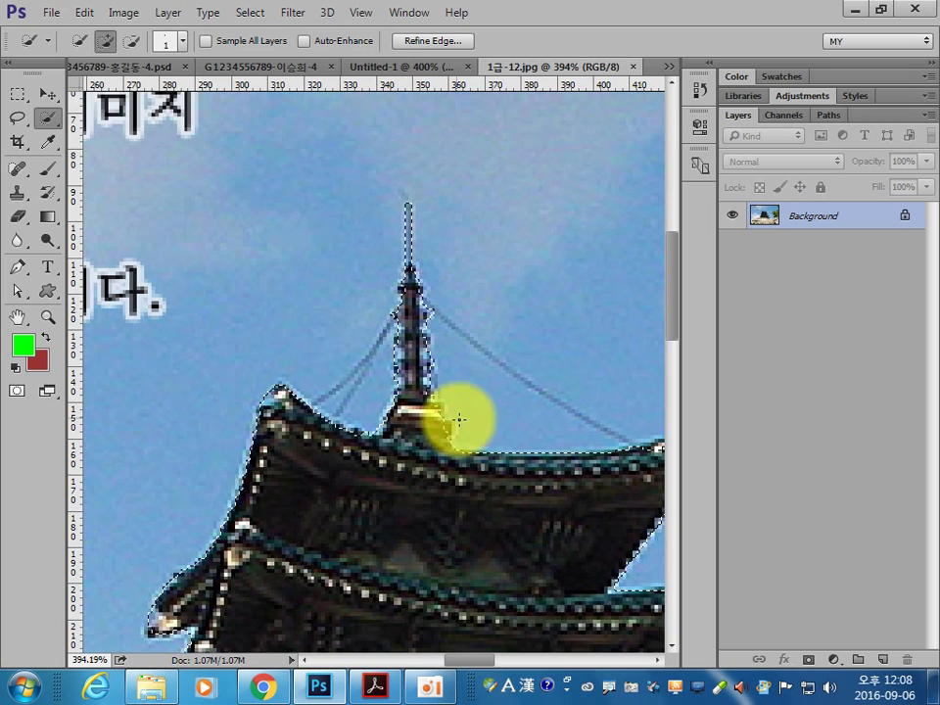
mouse_move(555, 470)
left_mouse_down()
mouse_move(303, 457)
mouse_move(325, 469)
left_mouse_up()
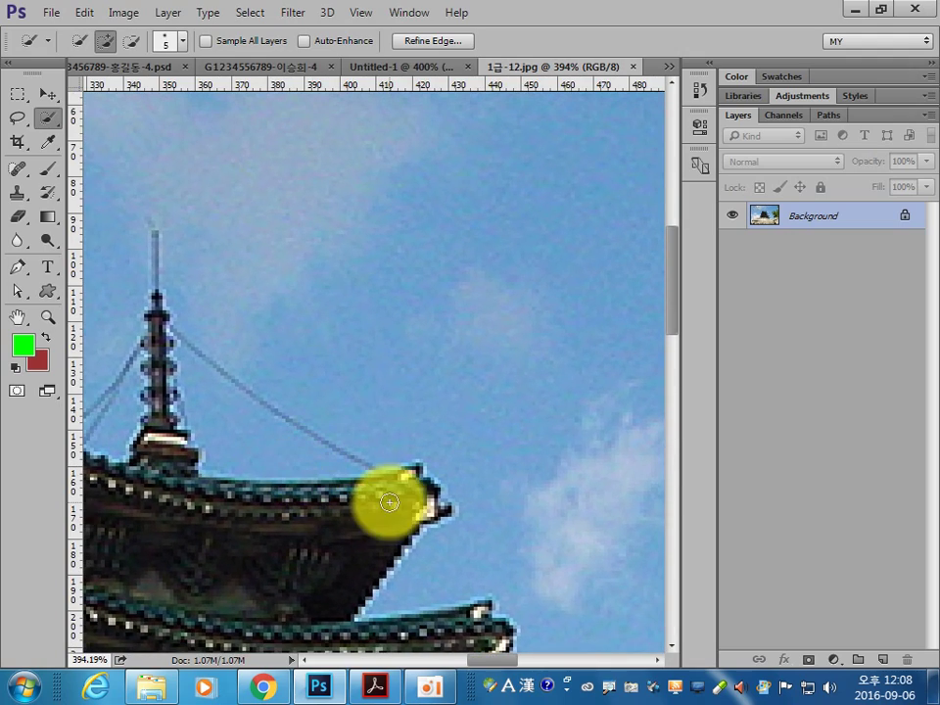
mouse_move(514, 587)
left_mouse_down()
mouse_move(486, 220)
mouse_move(413, 268)
mouse_move(520, 373)
mouse_move(531, 360)
mouse_move(452, 216)
mouse_move(577, 457)
left_mouse_up()
mouse_move(602, 516)
left_mouse_down()
mouse_move(445, 403)
mouse_move(413, 401)
left_mouse_up()
mouse_move(499, 413)
left_mouse_down()
mouse_move(437, 357)
mouse_move(470, 361)
left_mouse_up()
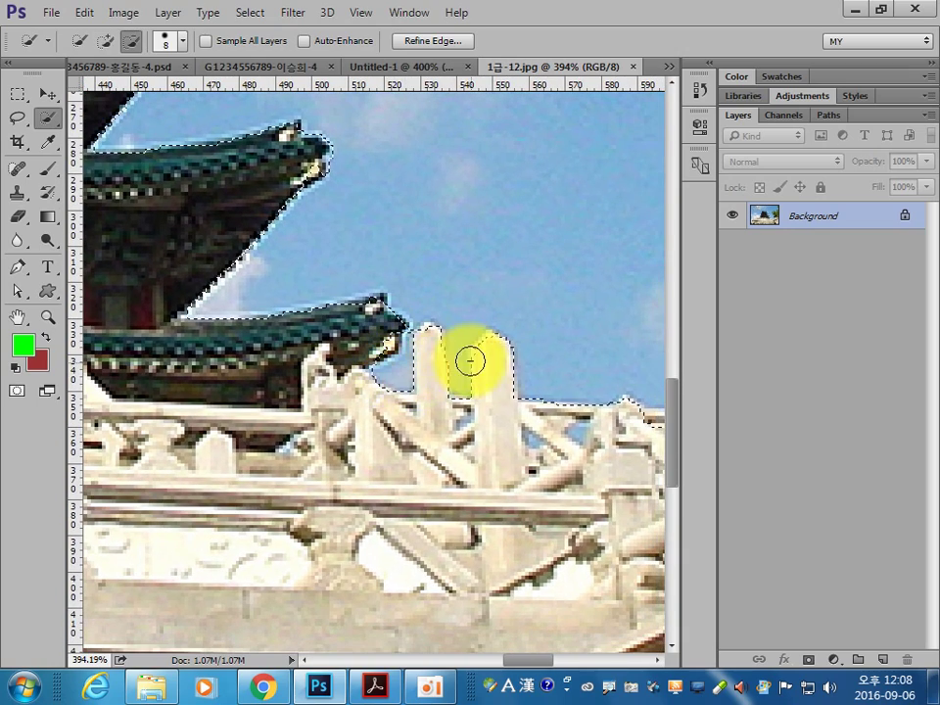
left_click_drag(498, 430, 424, 416)
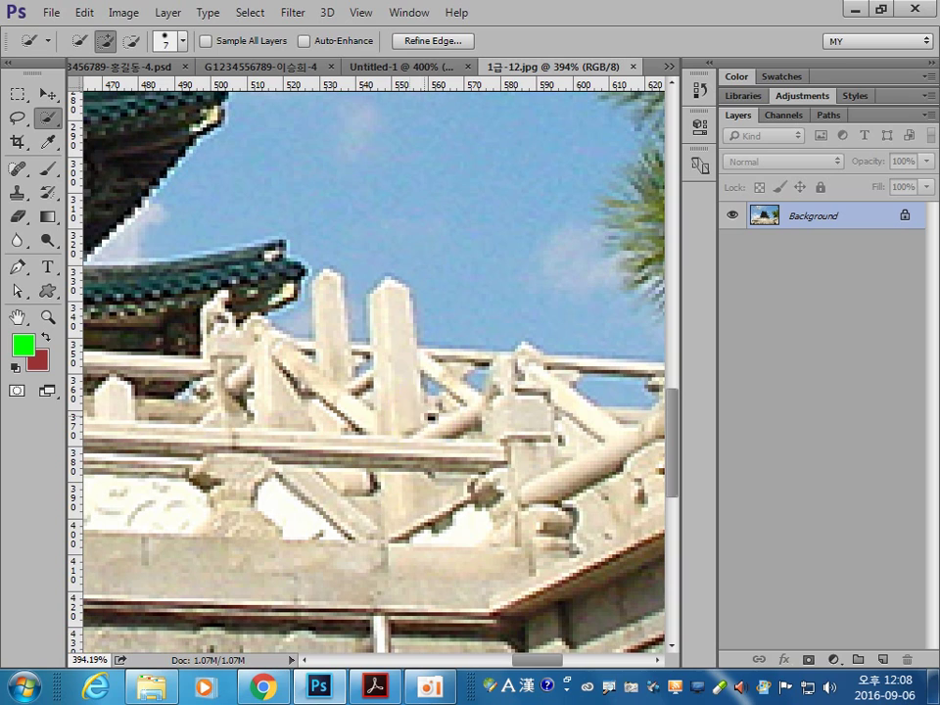
Subtract a small sky patch, then add the railing under the pine.
left_click(366, 368, "alt")
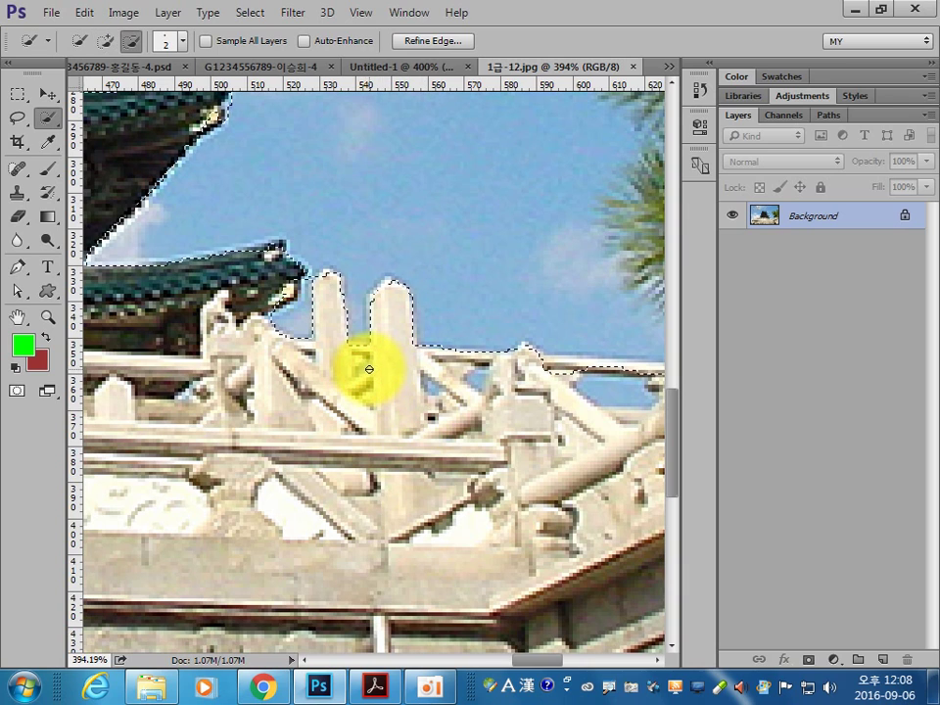
mouse_move(359, 370)
left_mouse_down()
mouse_move(419, 388)
mouse_move(494, 380)
left_mouse_up()
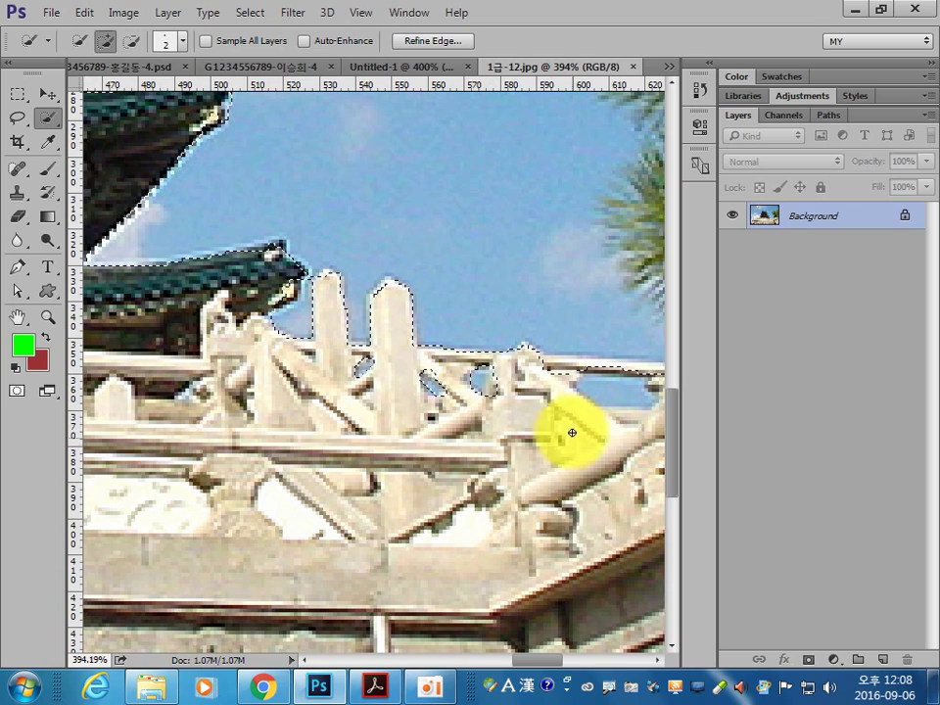
mouse_move(514, 466)
left_mouse_down()
mouse_move(321, 423)
mouse_move(356, 430)
left_mouse_up()
key("ctrl+r")
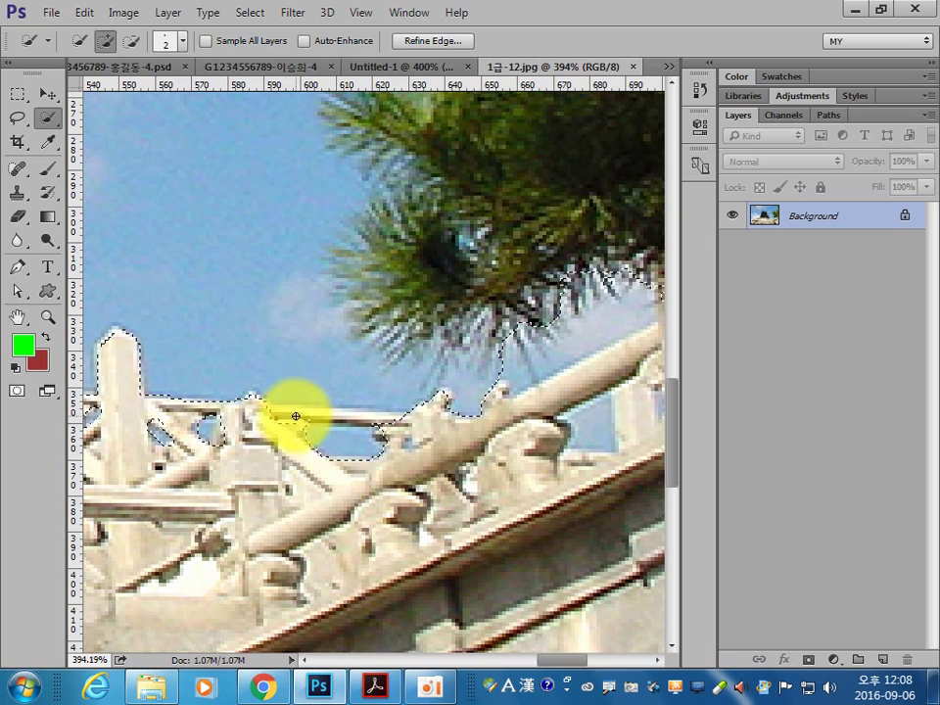
left_click(269, 413)
left_click_drag(282, 413, 372, 418)
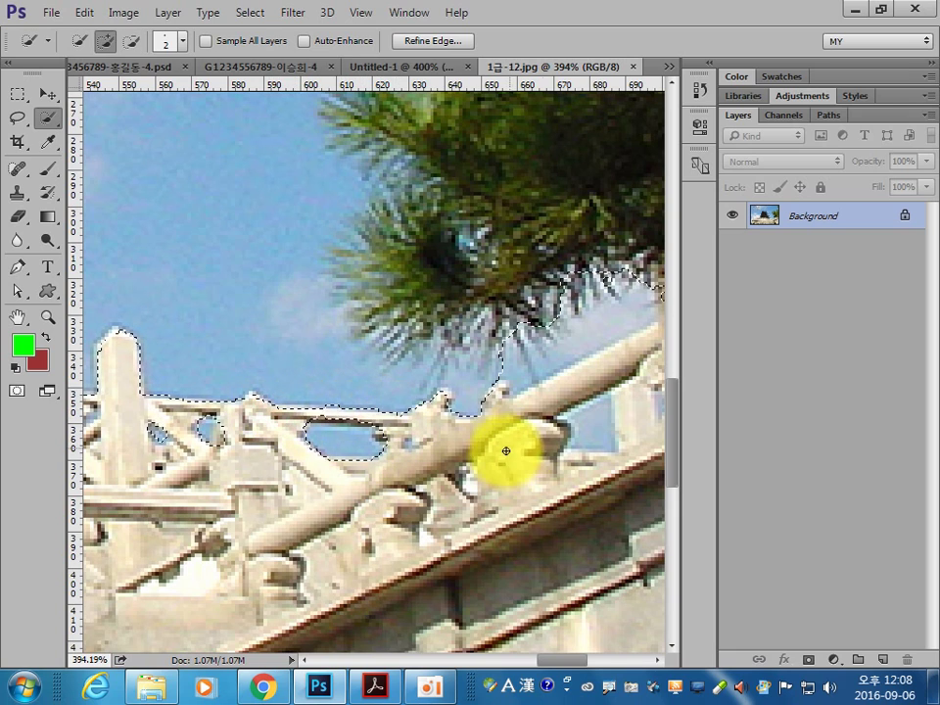
Exclude the pine, sky and dark gap at the railing's right end, then fit to screen.
left_click_drag(549, 436, 359, 491)
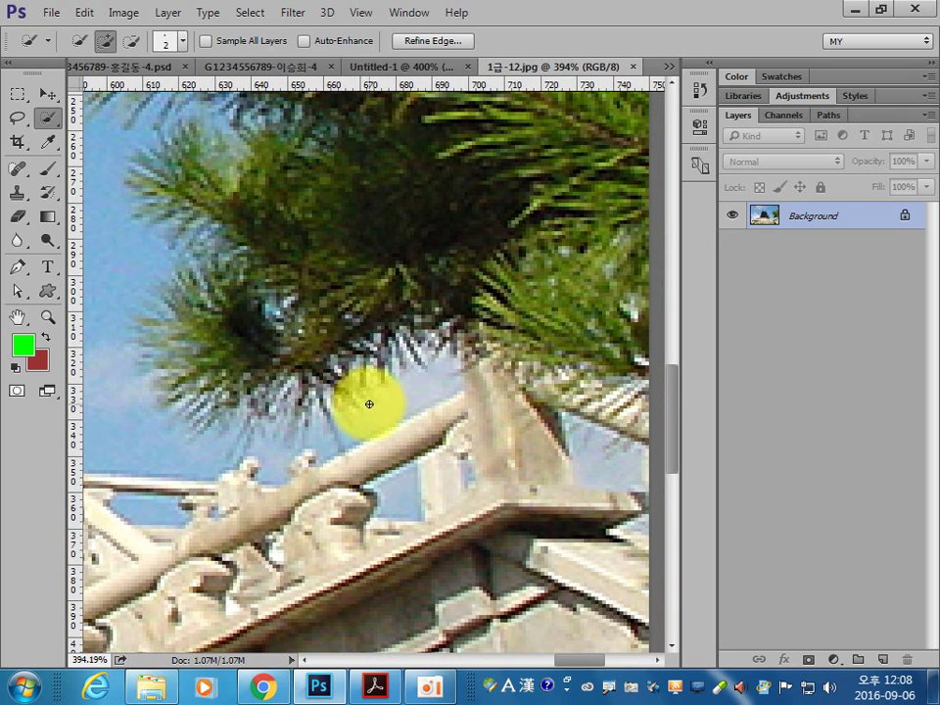
key("bracketright")
key("bracketright")
key("bracketright")
left_click(335, 415, "alt")
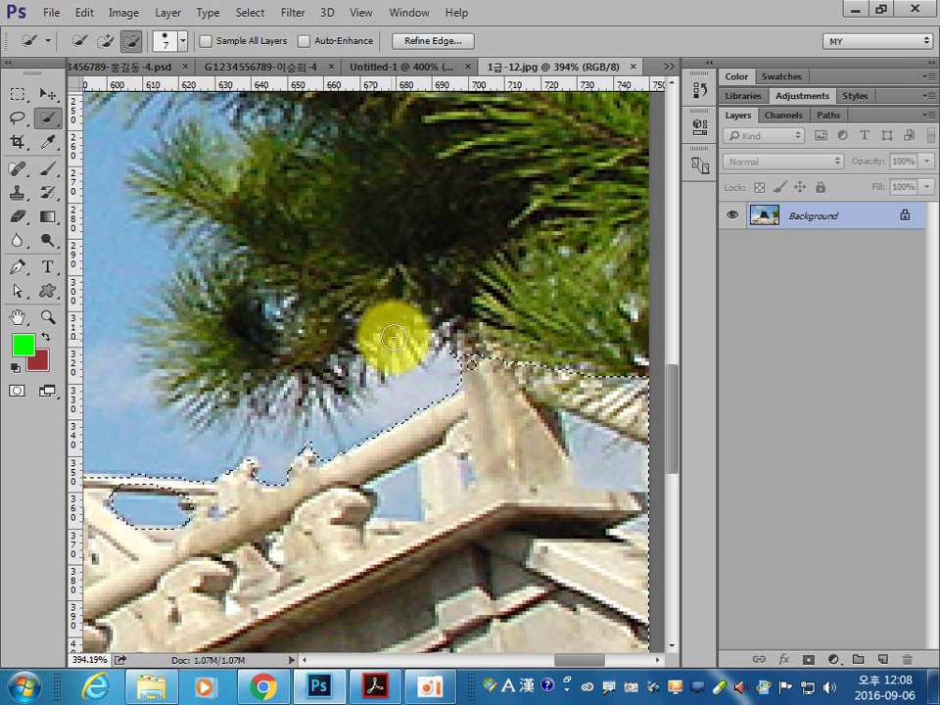
left_click(479, 371, "alt")
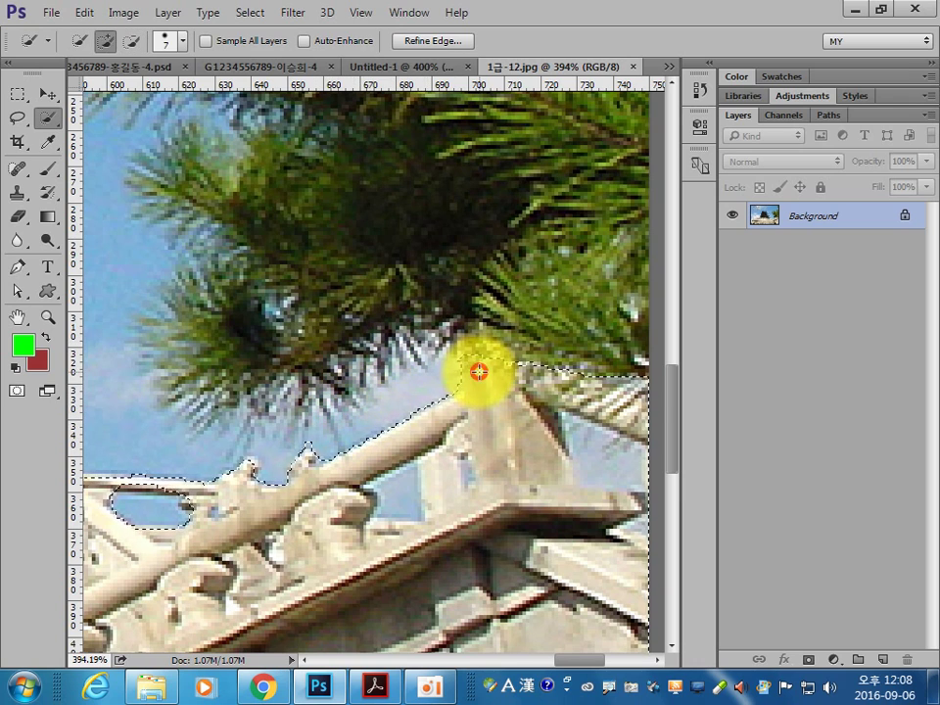
left_click(402, 484)
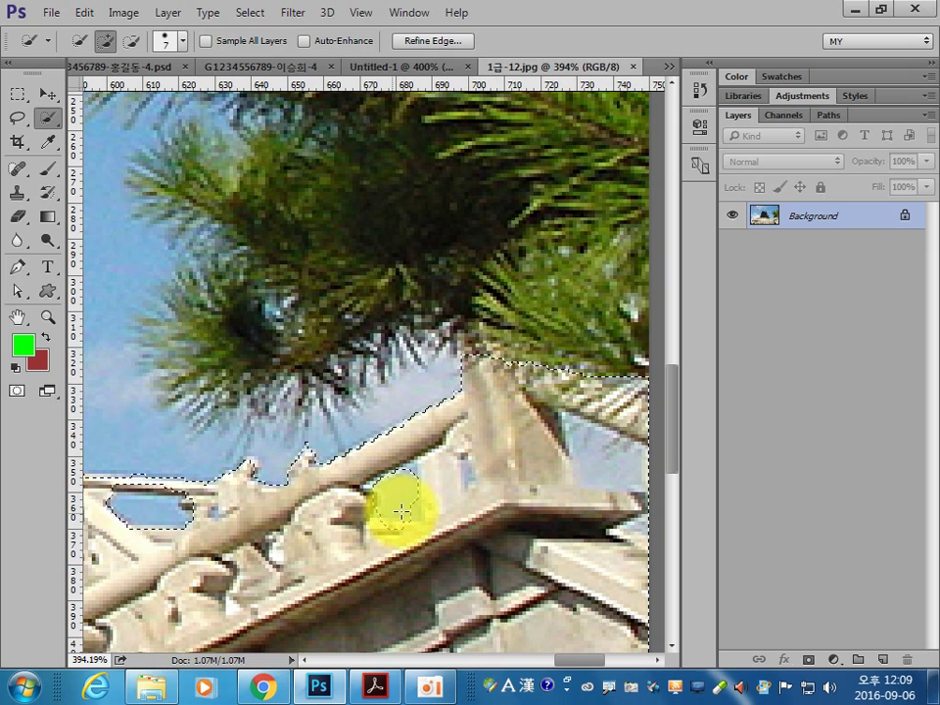
mouse_move(644, 466)
left_mouse_down()
mouse_move(576, 452)
mouse_move(526, 509)
left_mouse_up()
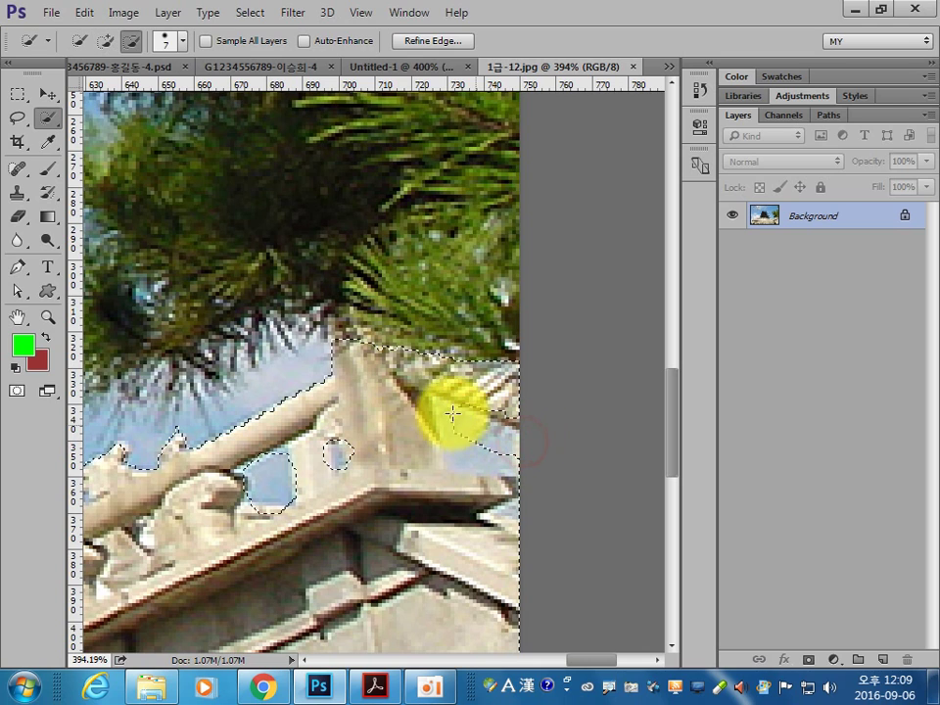
left_click(519, 509, "alt")
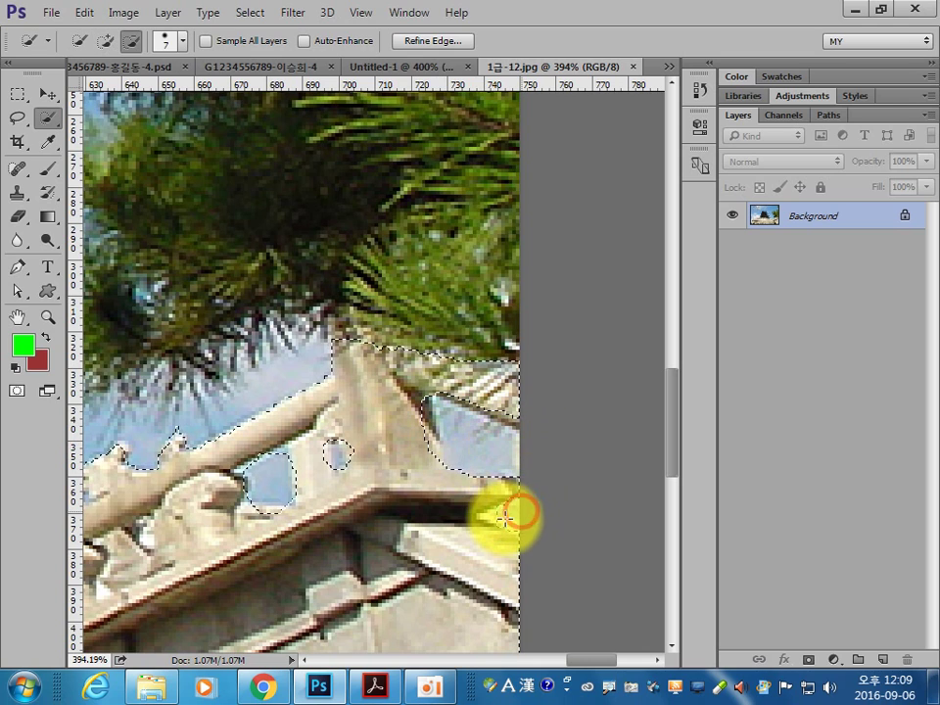
key("ctrl+0")
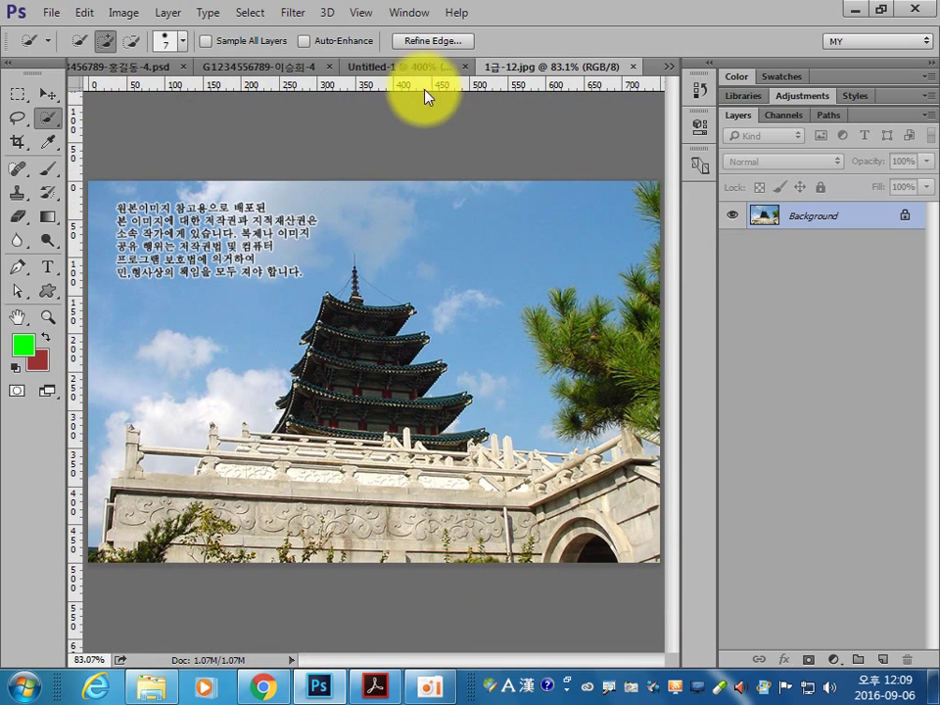
Paste the pagoda into the blank document, scaled to about 83% and shifted lower left.
left_click(234, 63)
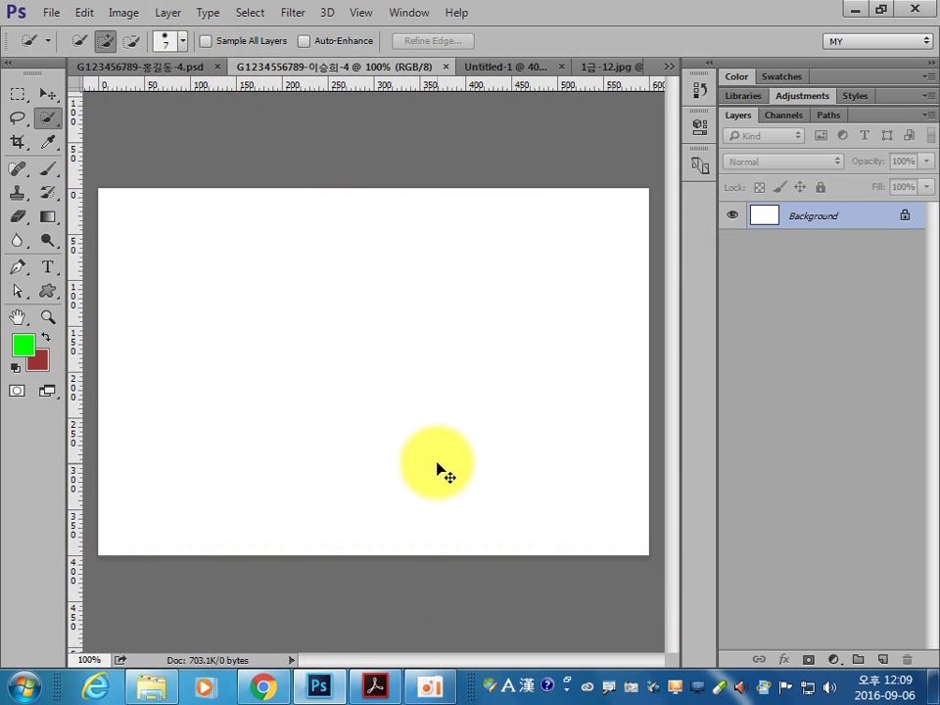
key("ctrl+v")
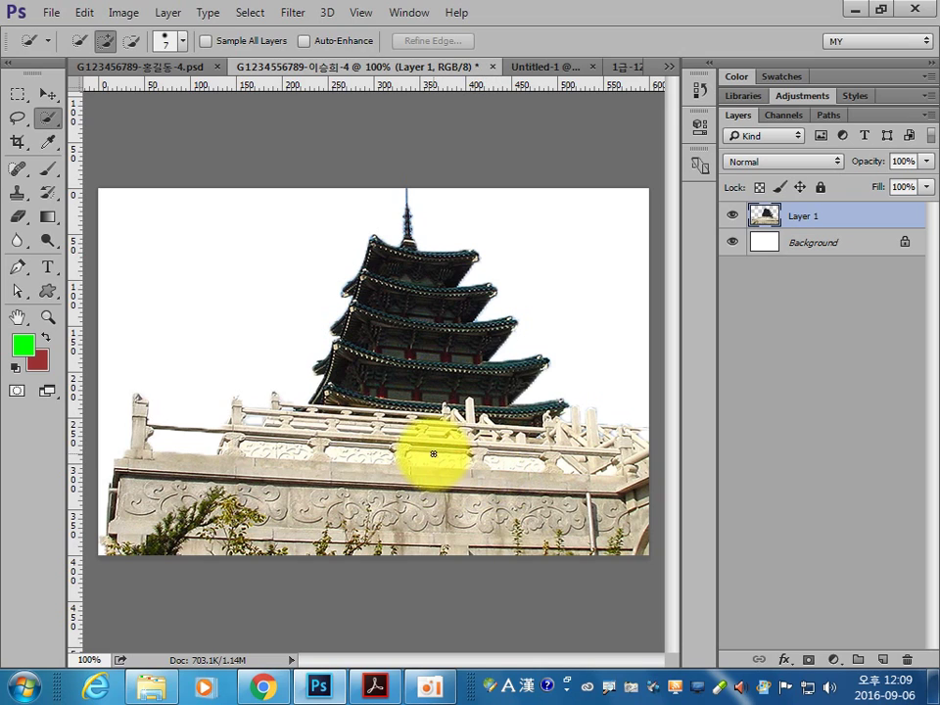
key("ctrl+t")
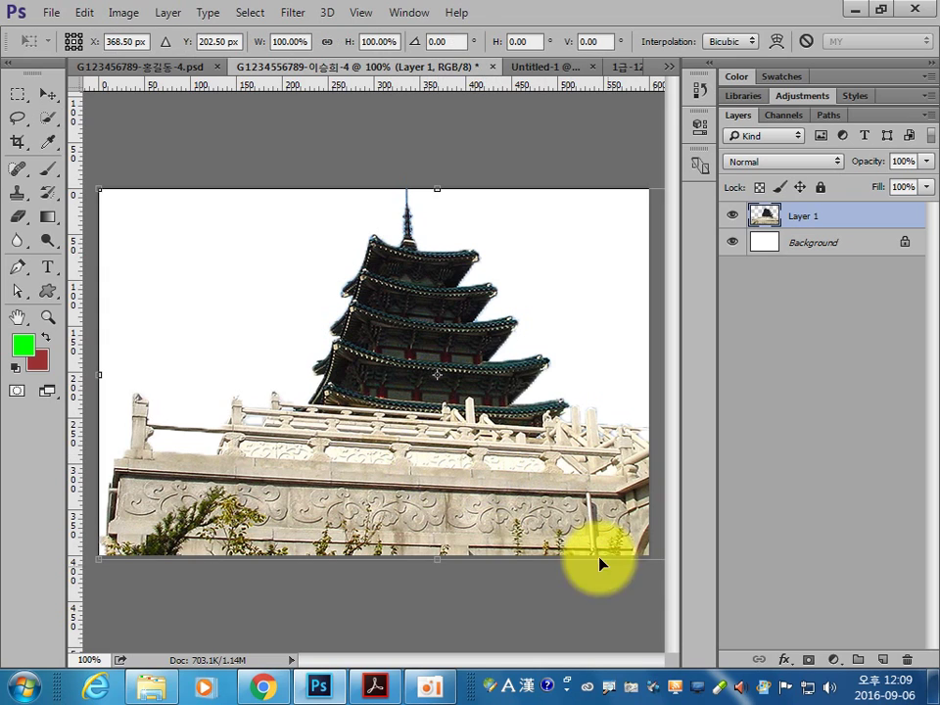
left_click_drag(100, 557, 211, 494)
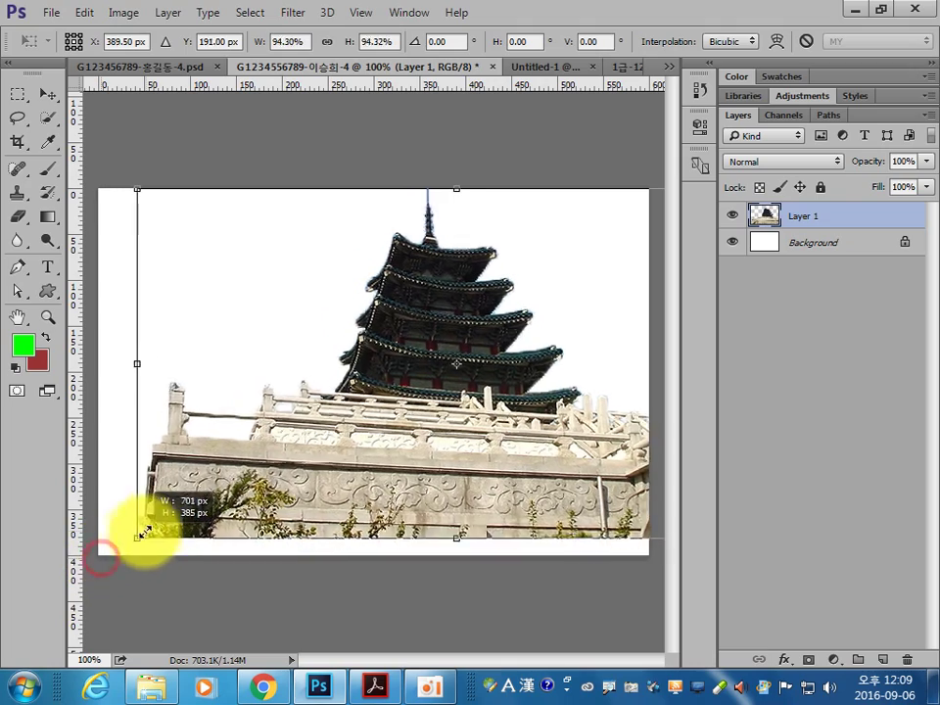
mouse_move(472, 430)
left_mouse_down()
mouse_move(287, 470)
mouse_move(281, 438)
mouse_move(264, 436)
left_mouse_up()
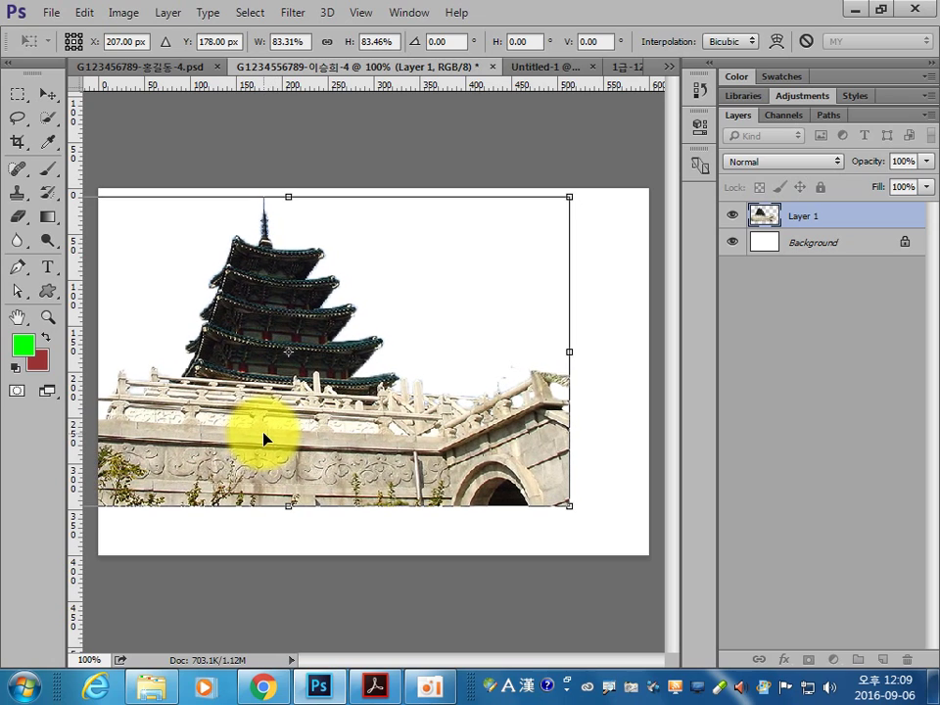
key("Return")
left_click(376, 686)
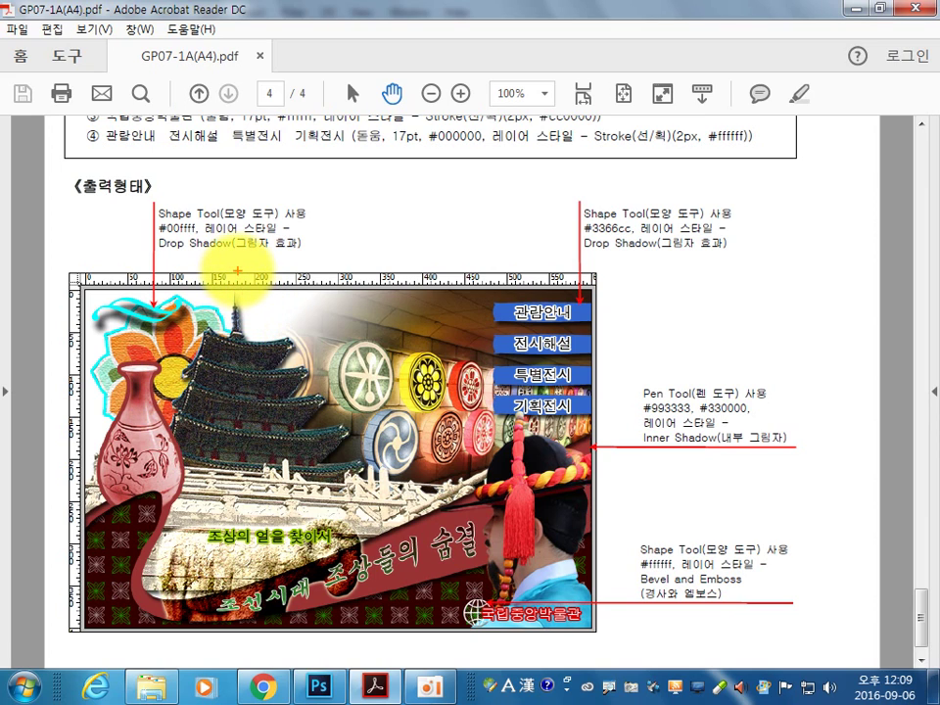
Mark pagoda and vase levels on the sample output, then reread the 1급-12.jpg Film Grain requirement.
left_click_drag(238, 272, 229, 374)
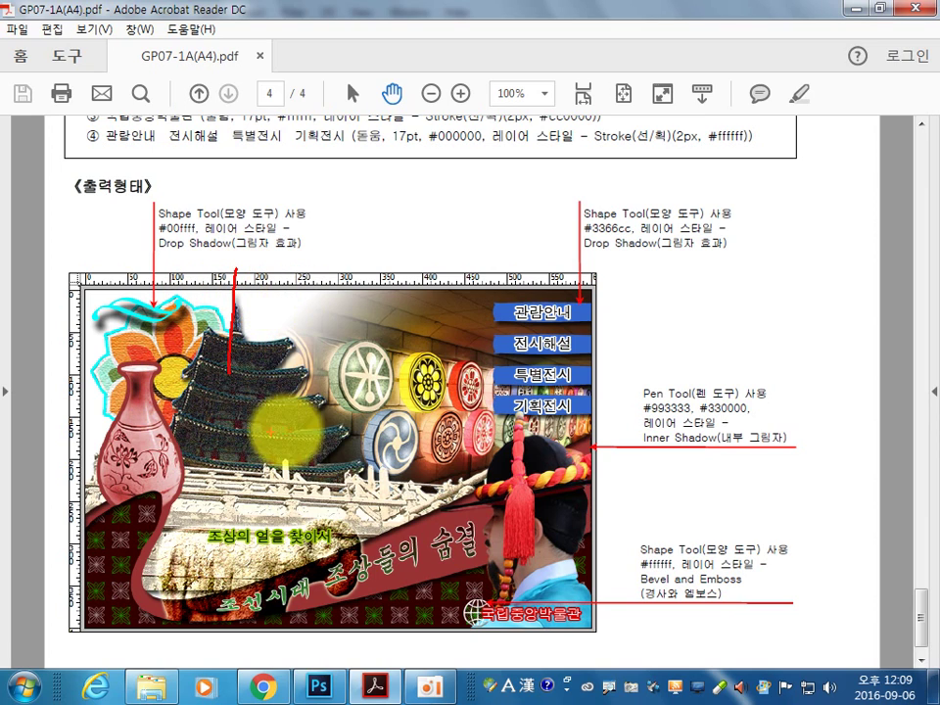
left_click_drag(205, 467, 67, 453)
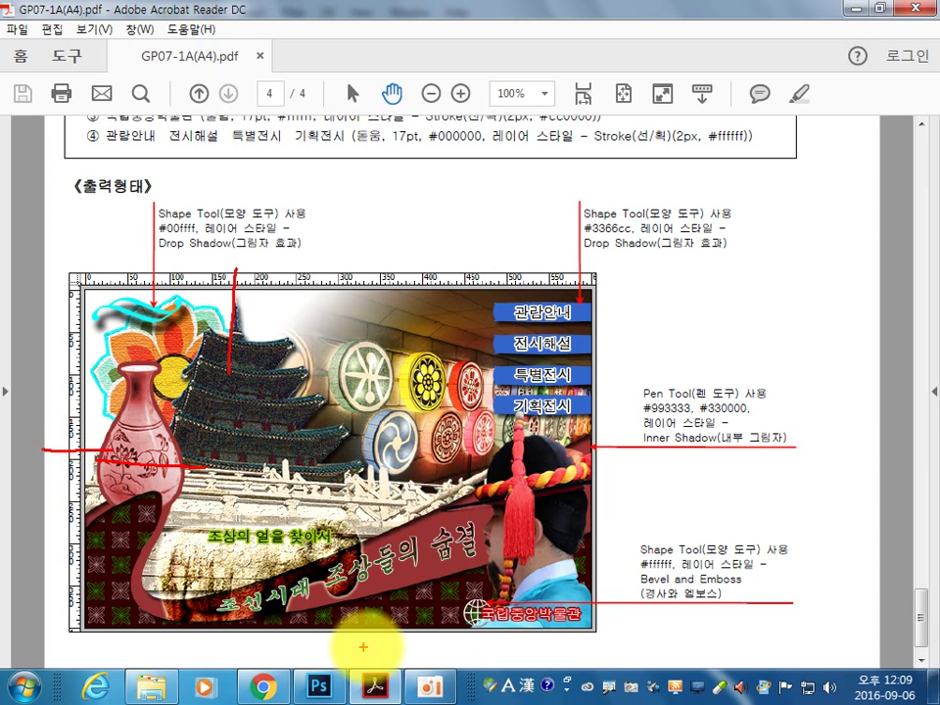
left_click(324, 691)
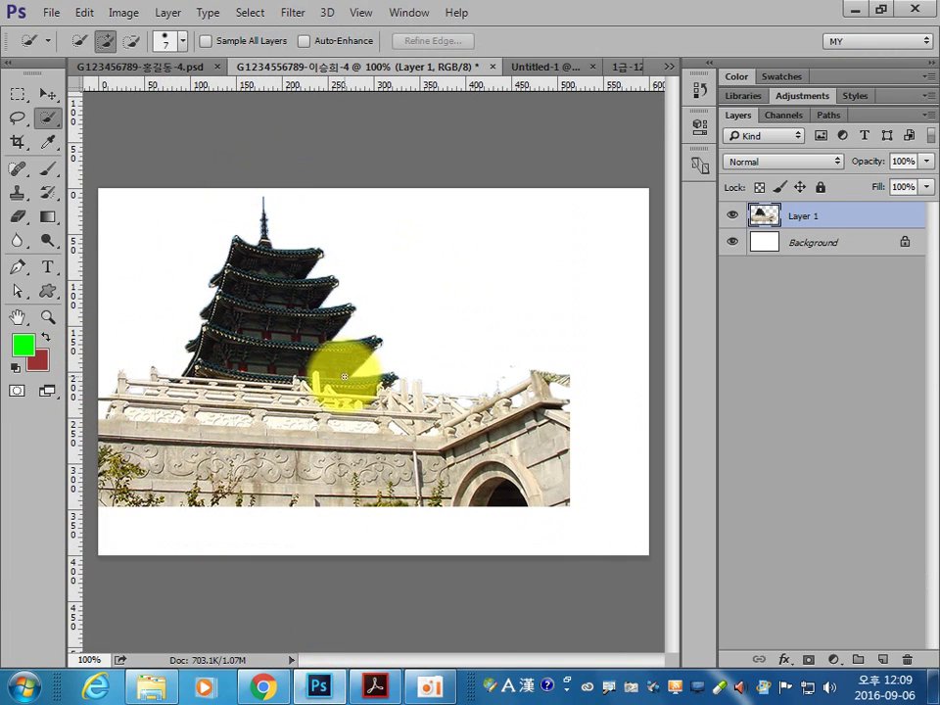
left_click(375, 688)
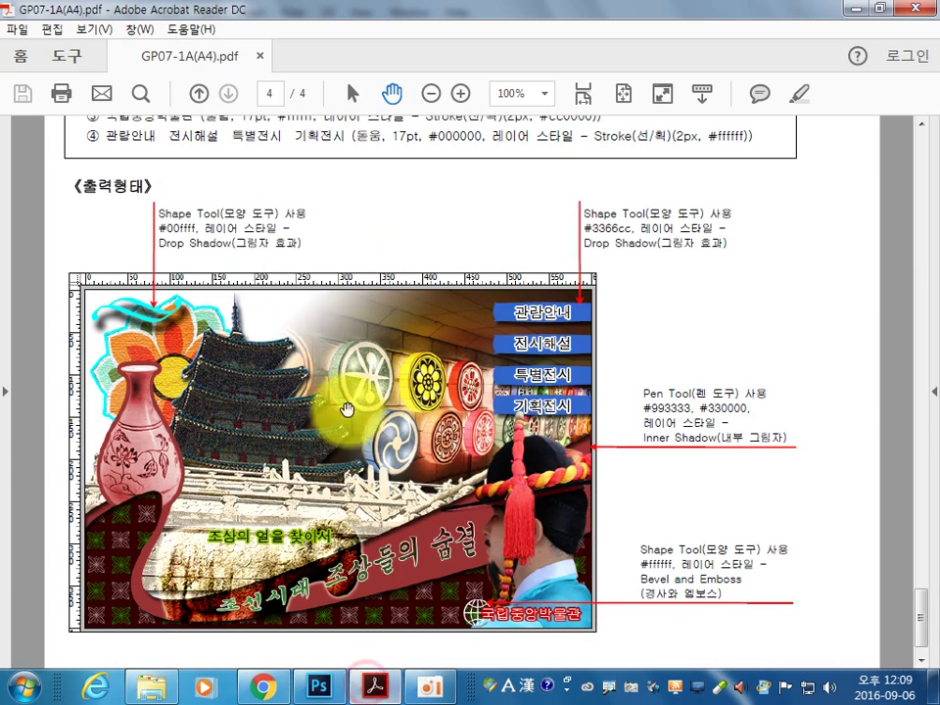
scroll(362, 431, "up", 5)
scroll(373, 460, "up", 3)
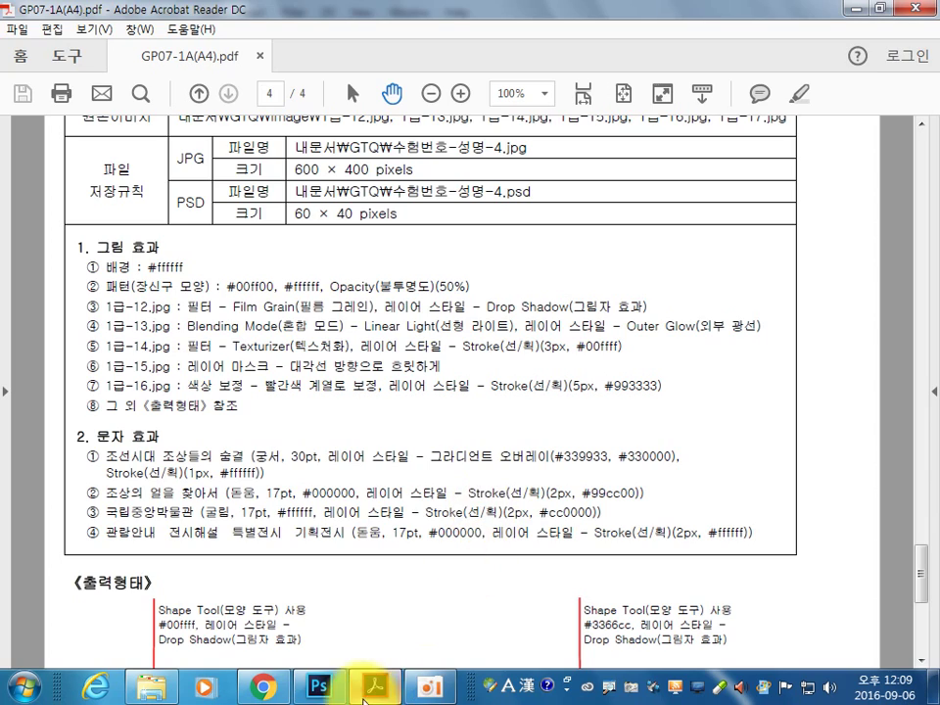
left_click(301, 690)
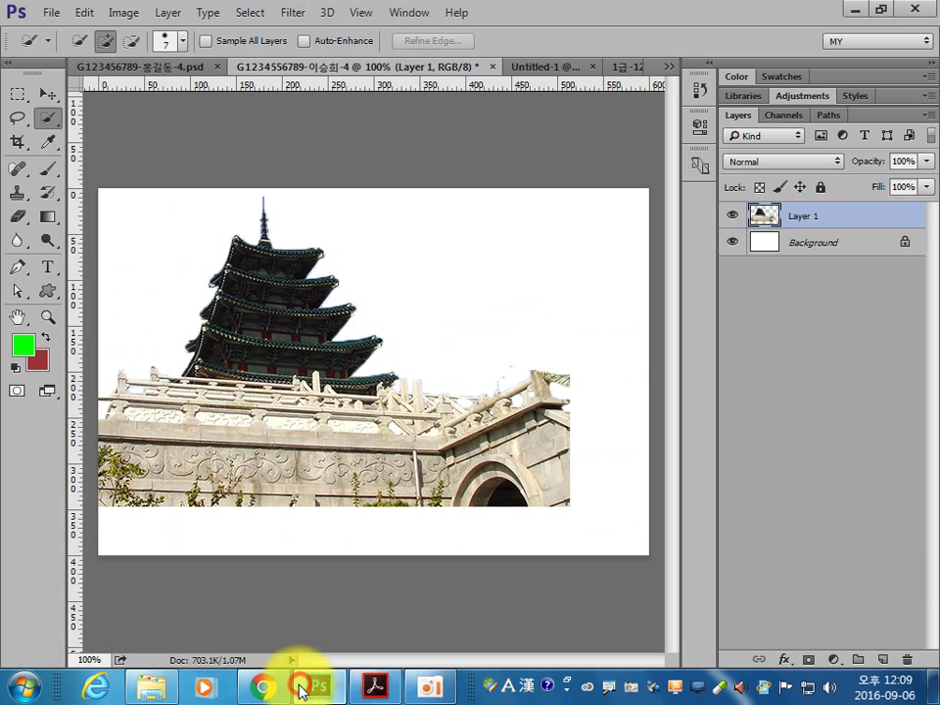
Give Layer 1 a darker Drop Shadow offset down and to the right.
double_click(850, 218)
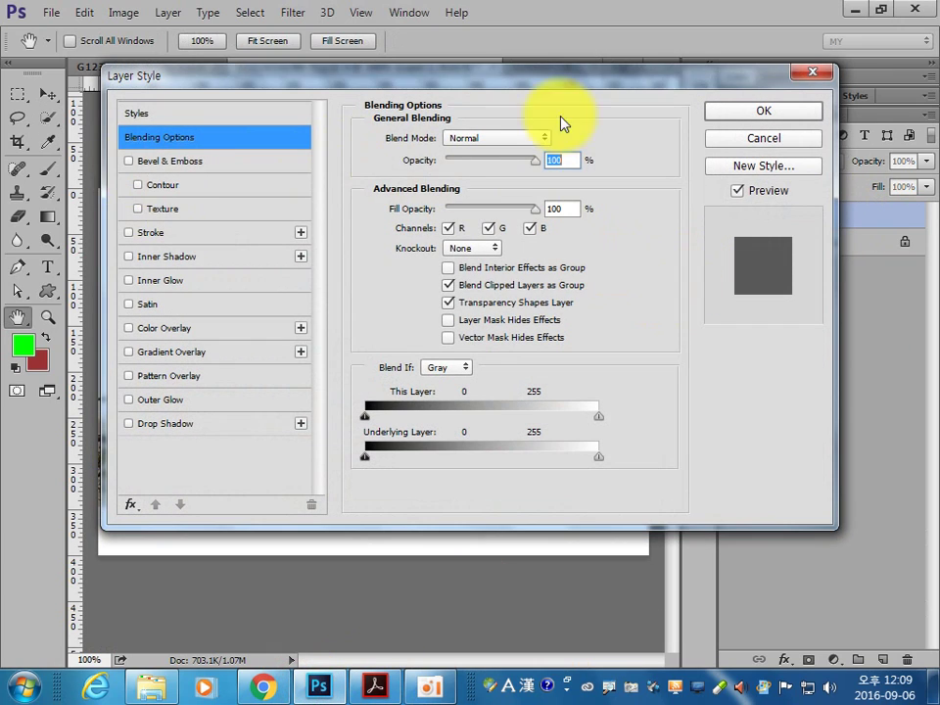
left_click(176, 424)
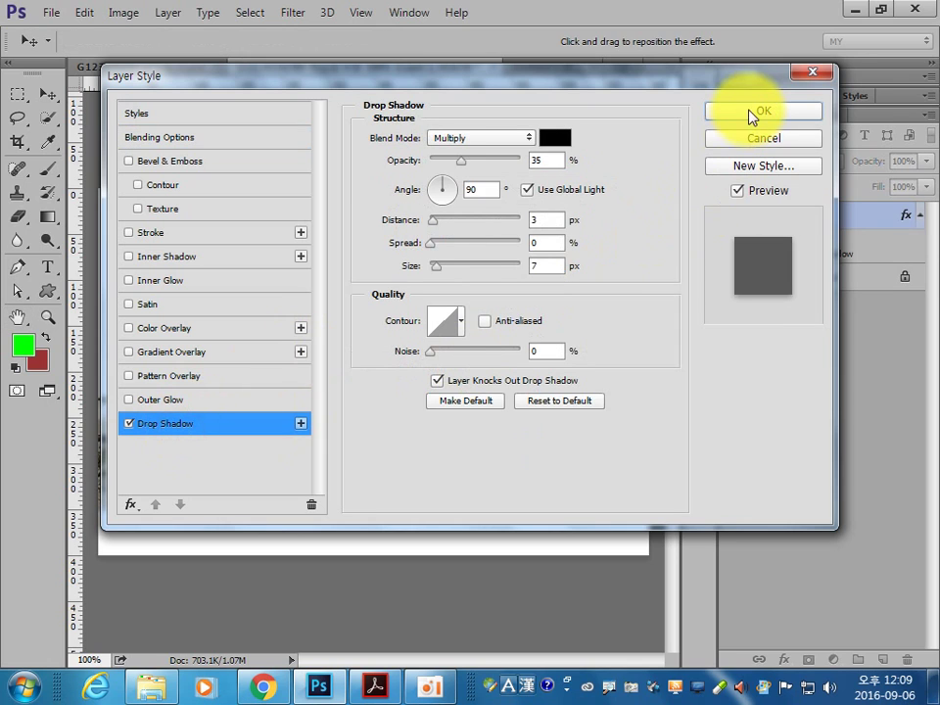
left_click_drag(626, 86, 781, 482)
mouse_move(409, 367)
left_mouse_down()
mouse_move(395, 364)
mouse_move(391, 379)
left_mouse_up()
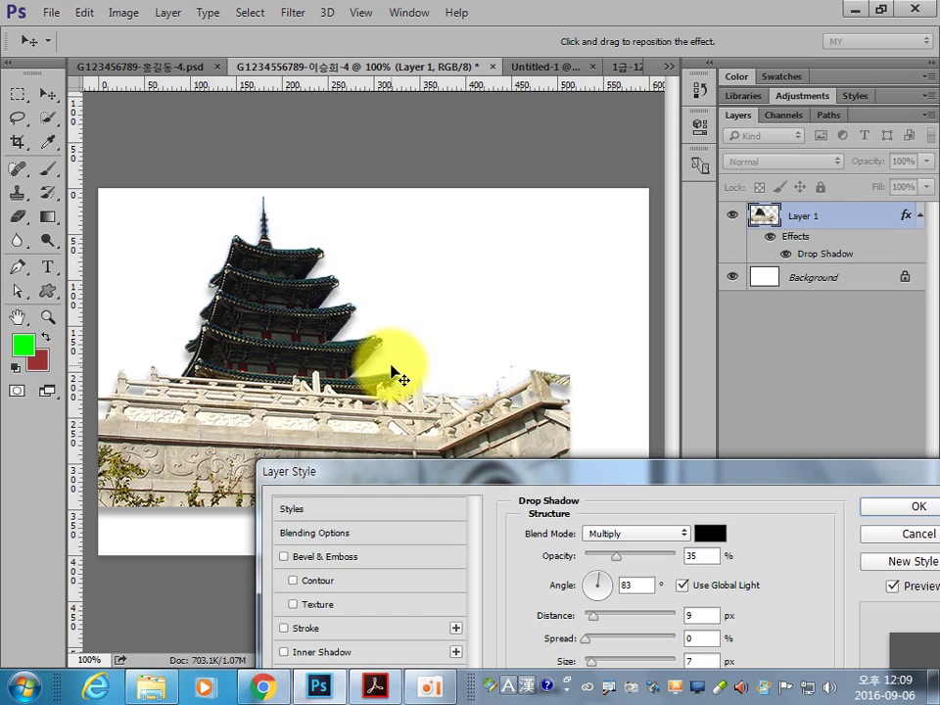
left_click_drag(614, 556, 634, 555)
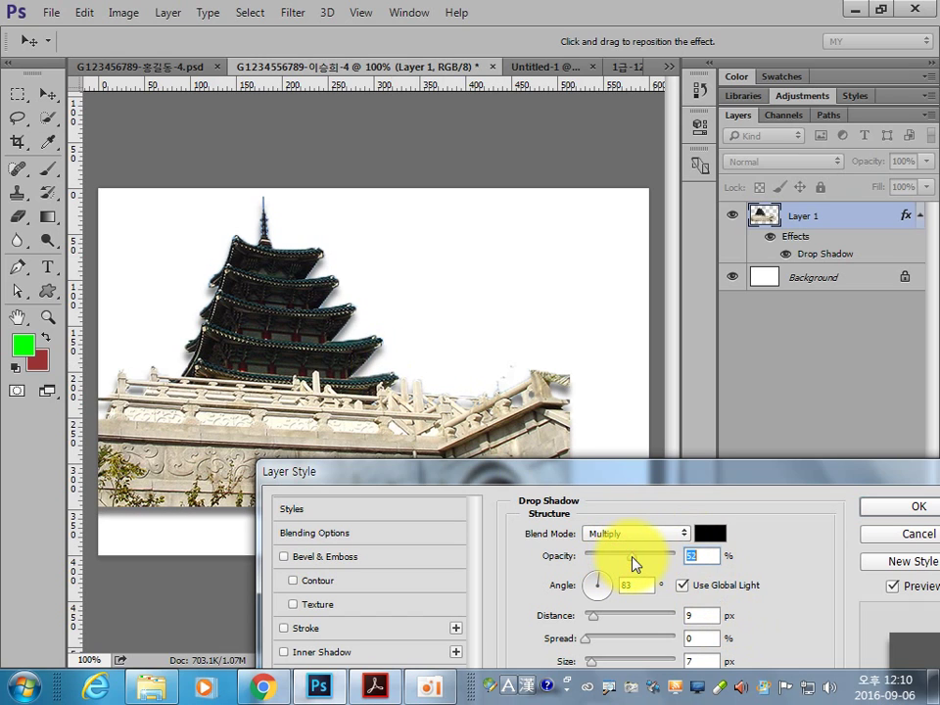
left_click(900, 509)
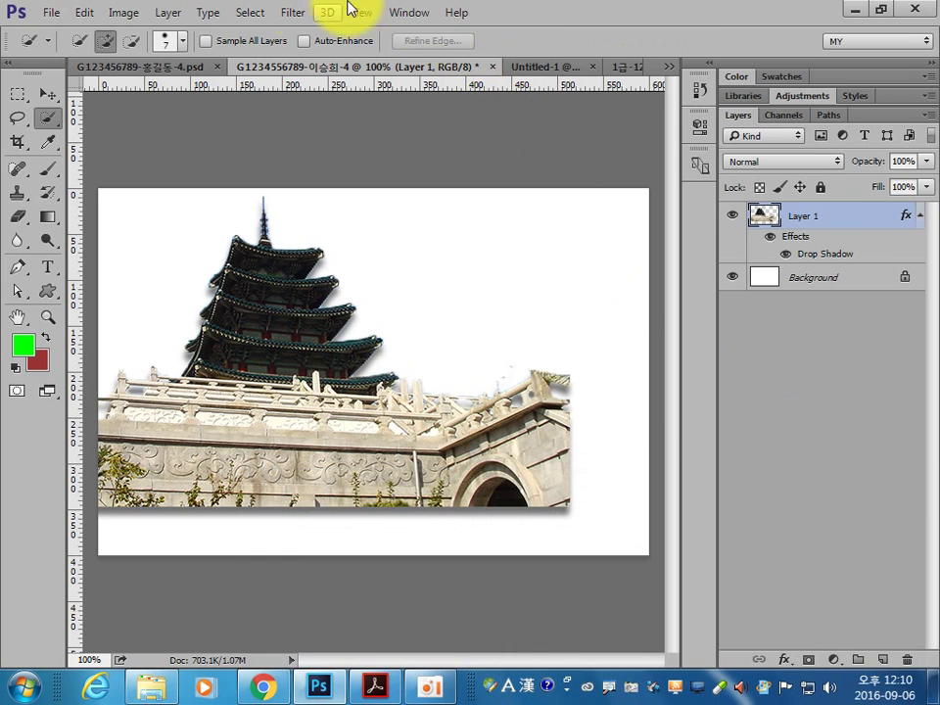
Apply the Artistic Film Grain filter (grain 5, intensity 10) to the pagoda layer.
left_click(300, 11)
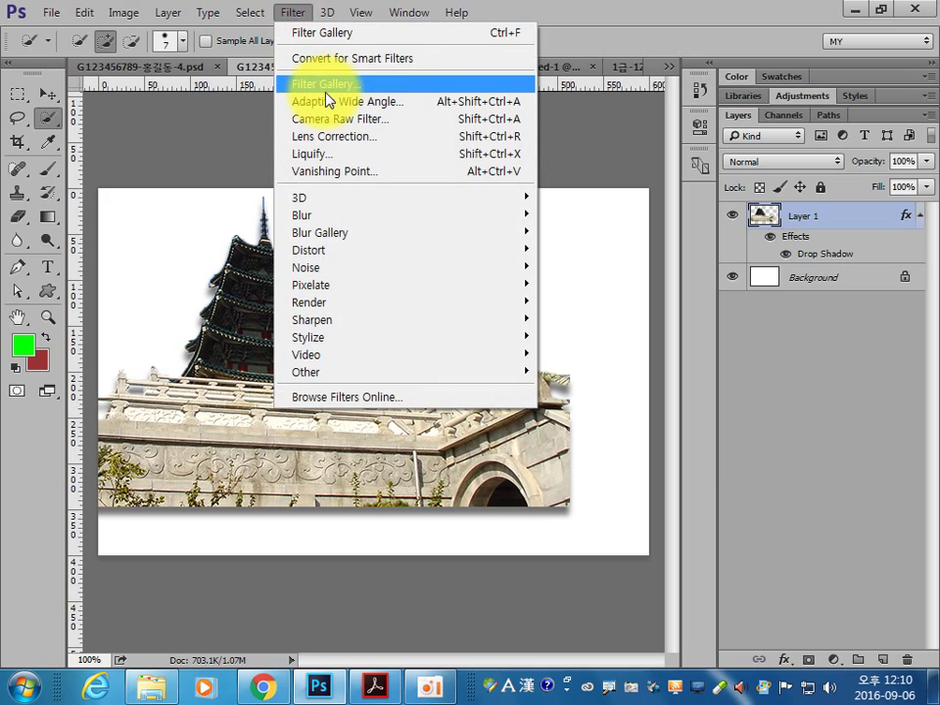
left_click(324, 85)
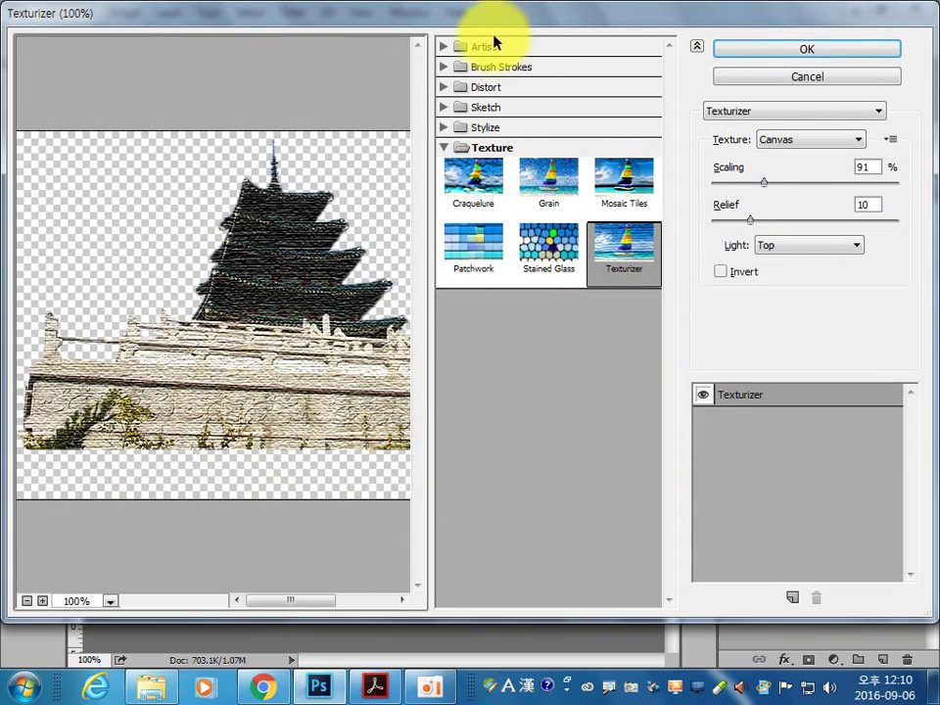
left_click(491, 46)
left_click(474, 143)
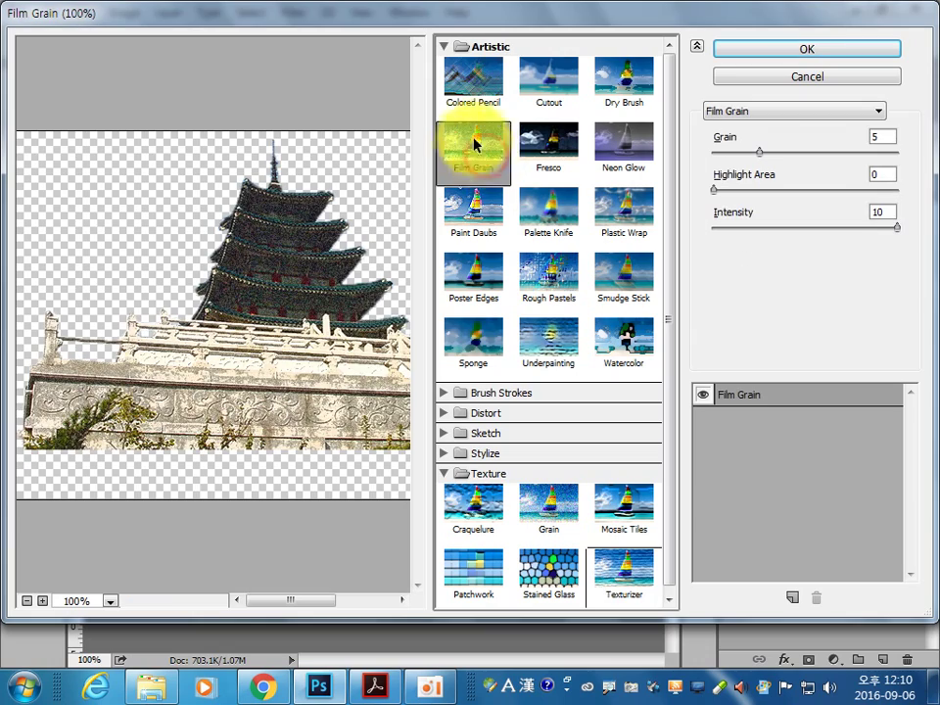
left_click(862, 54)
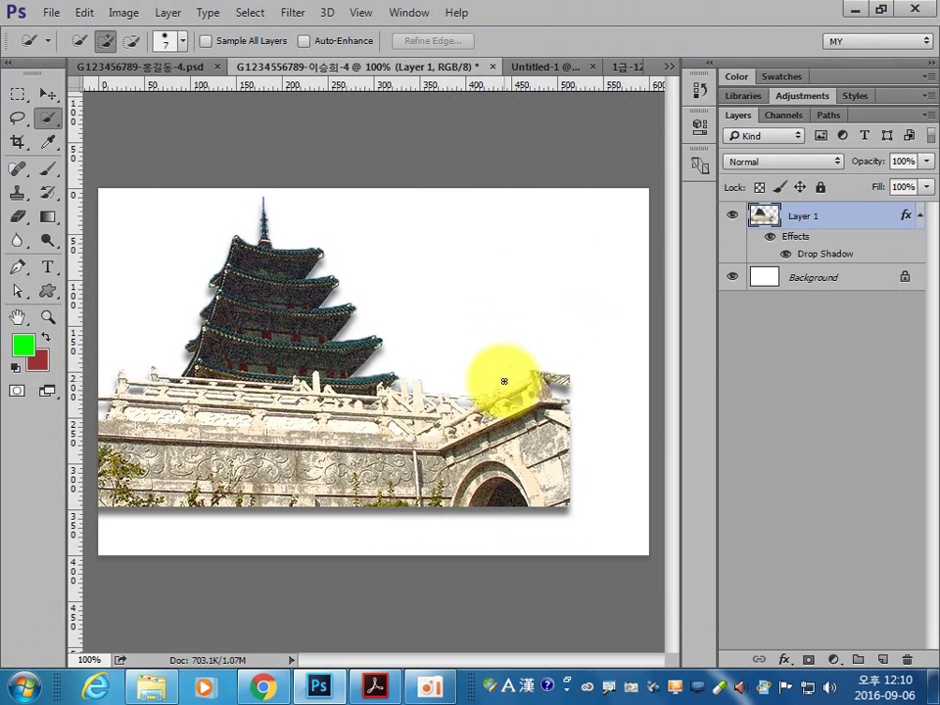
left_click(372, 685)
scroll(348, 409, "down", 3)
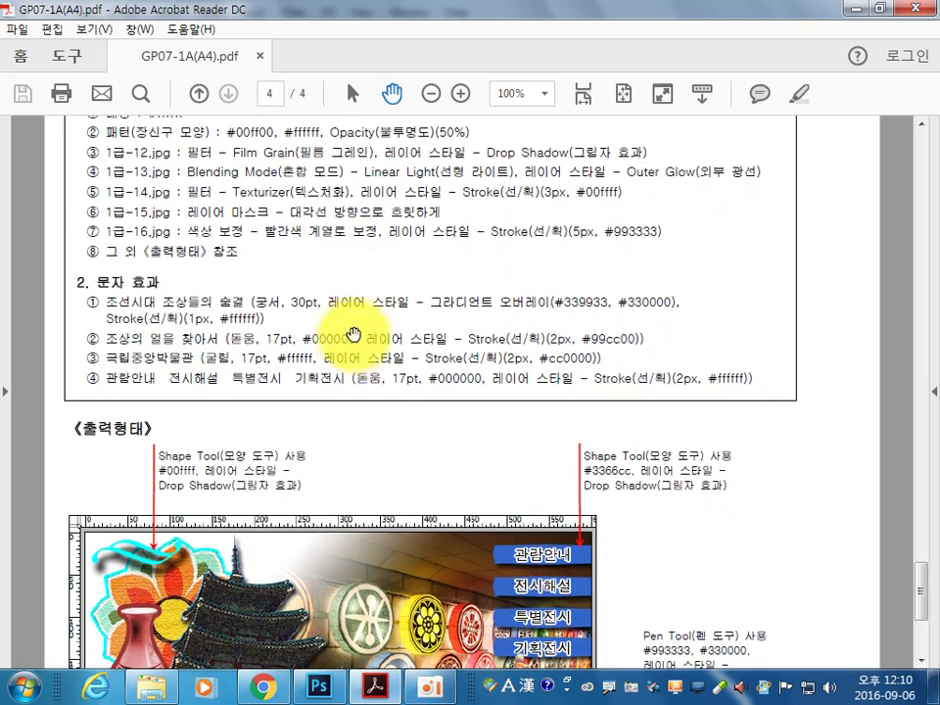
scroll(323, 343, "down", 2)
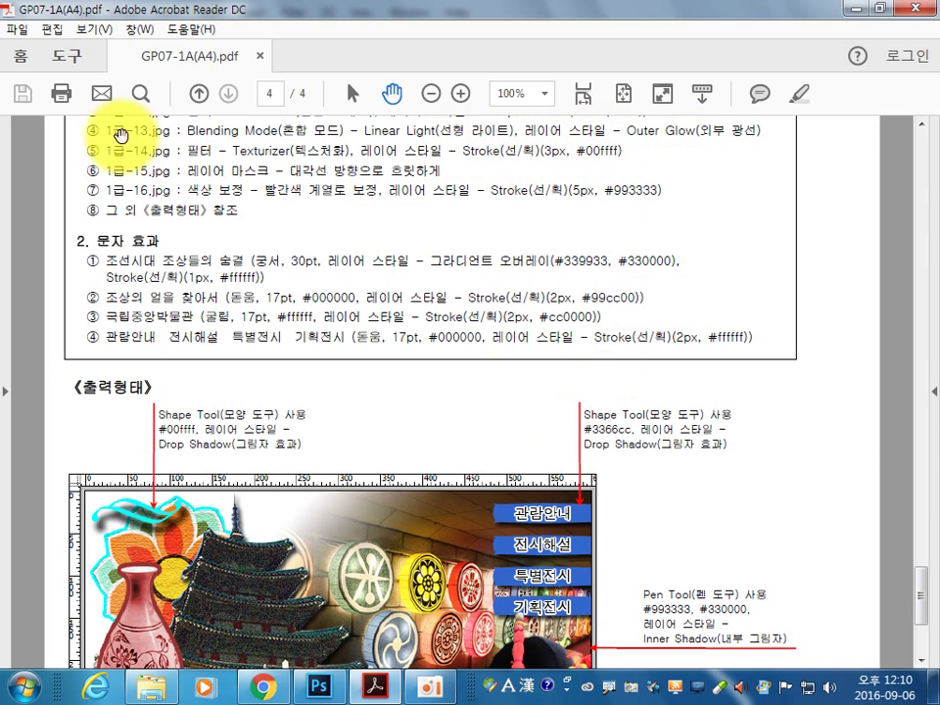
scroll(323, 342, "down", 5)
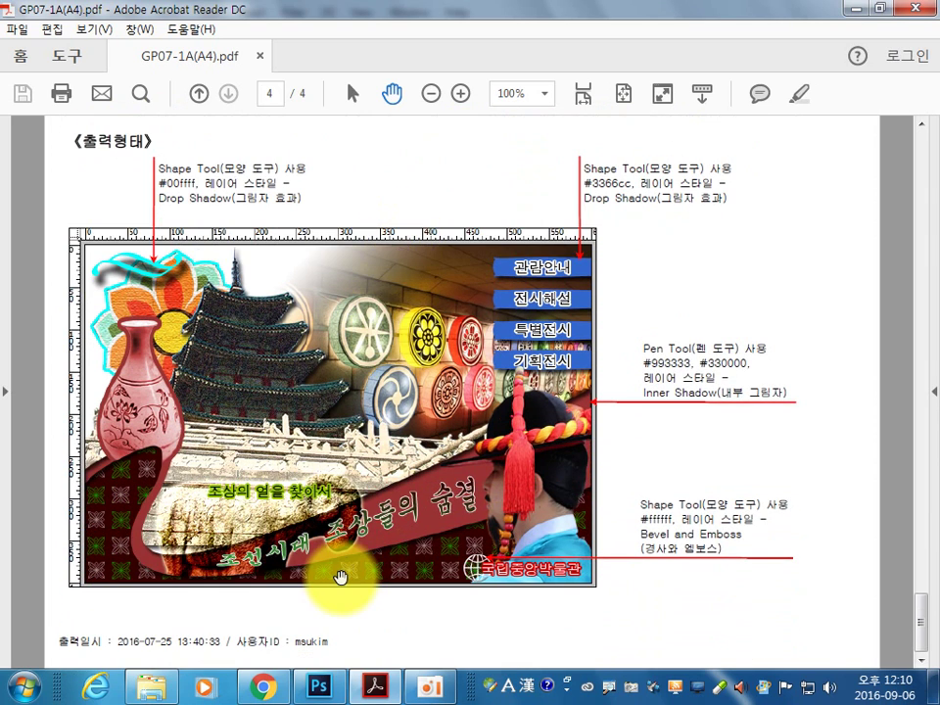
left_click_drag(278, 594, 137, 551)
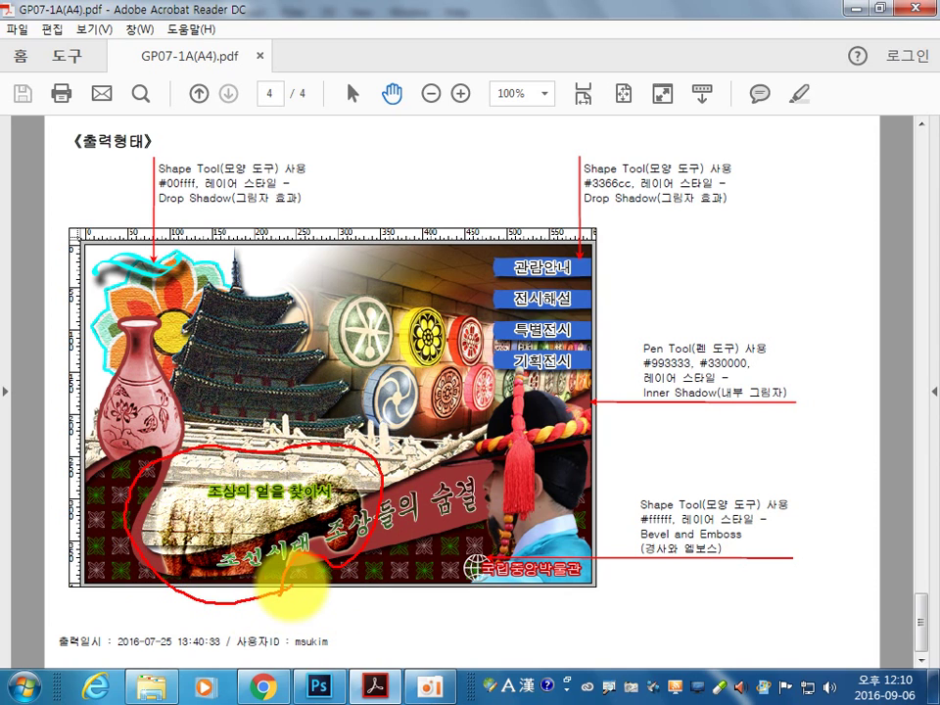
Open 1급-13.jpg and select the ram's body and legs, trimming grass at the bottom.
left_click(337, 694)
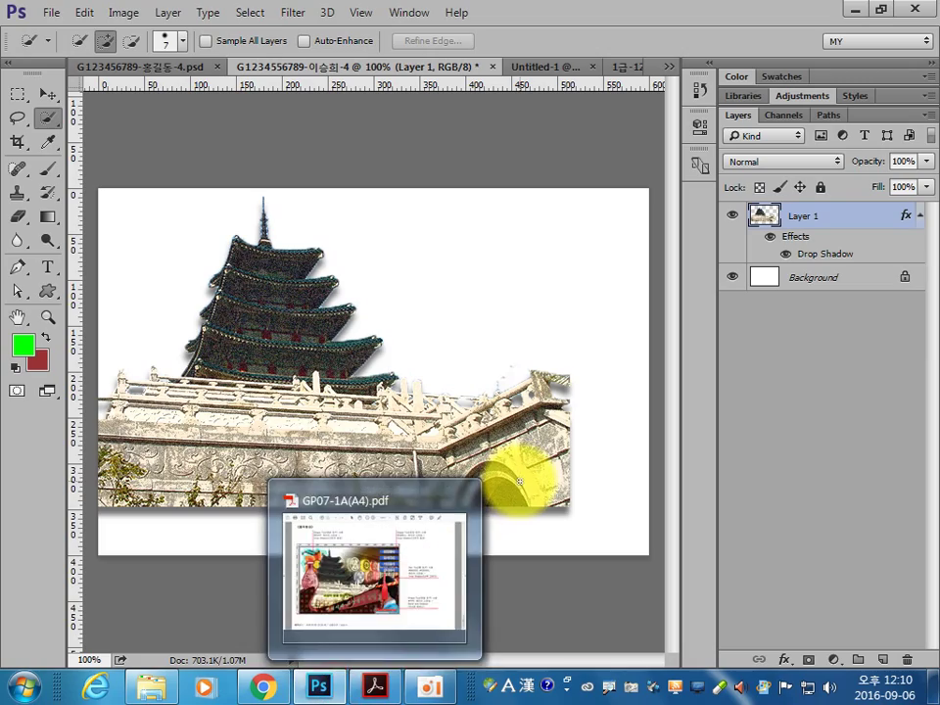
key("ctrl+o")
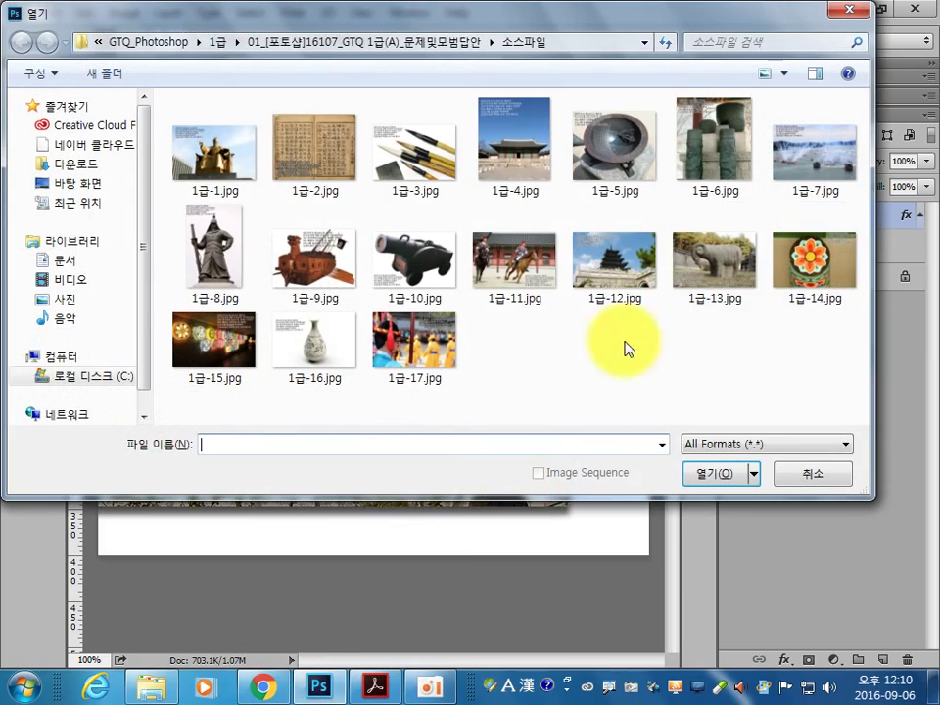
double_click(720, 269)
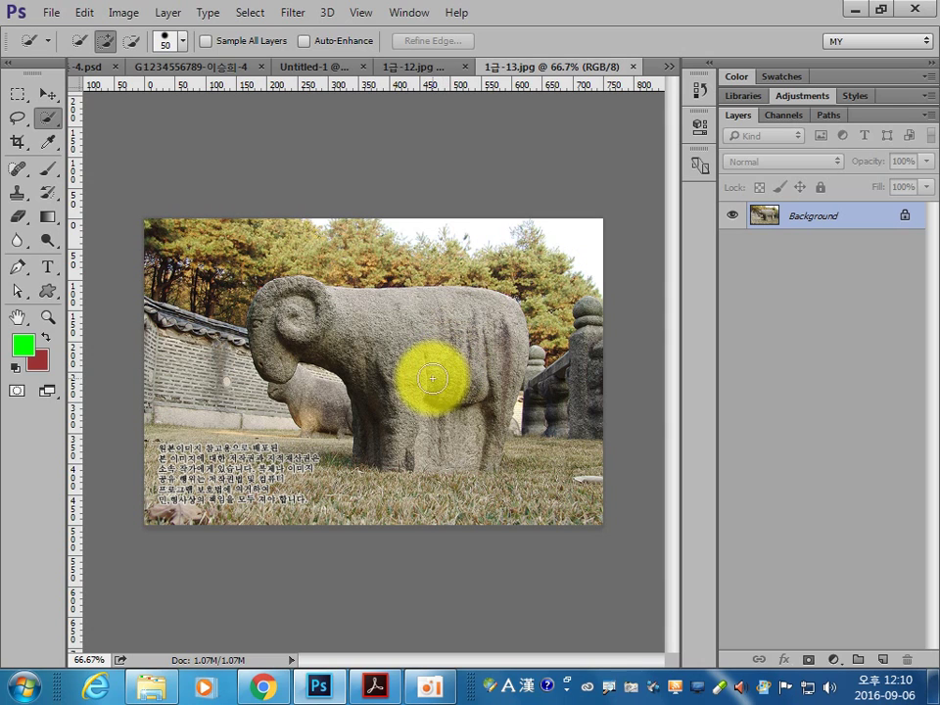
key("bracketright")
key("bracketright")
key("bracketright")
left_click_drag(425, 373, 459, 396)
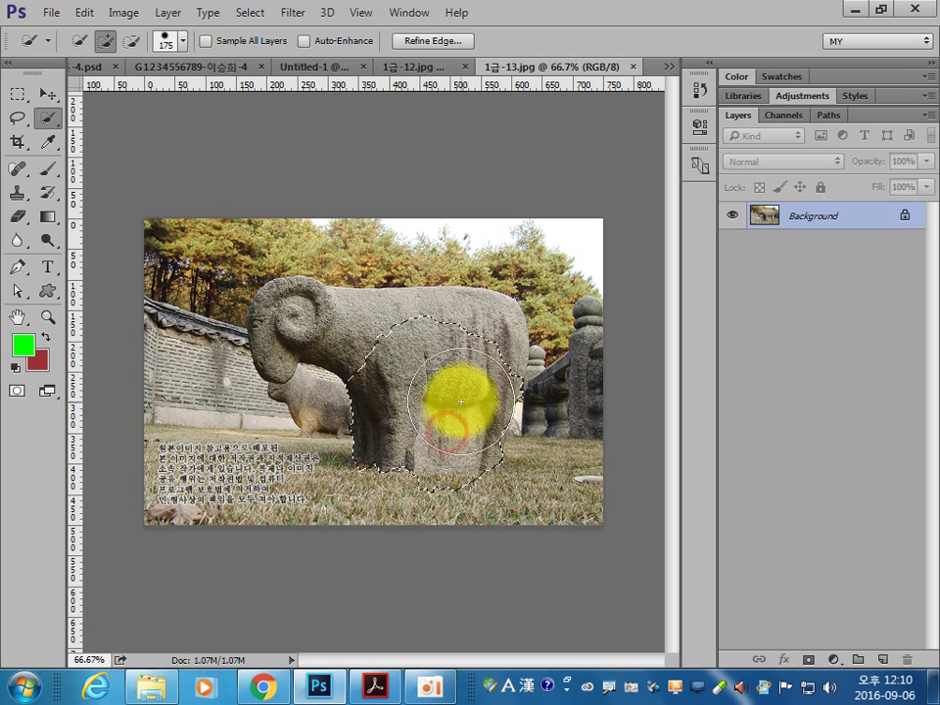
left_click_drag(453, 399, 446, 446)
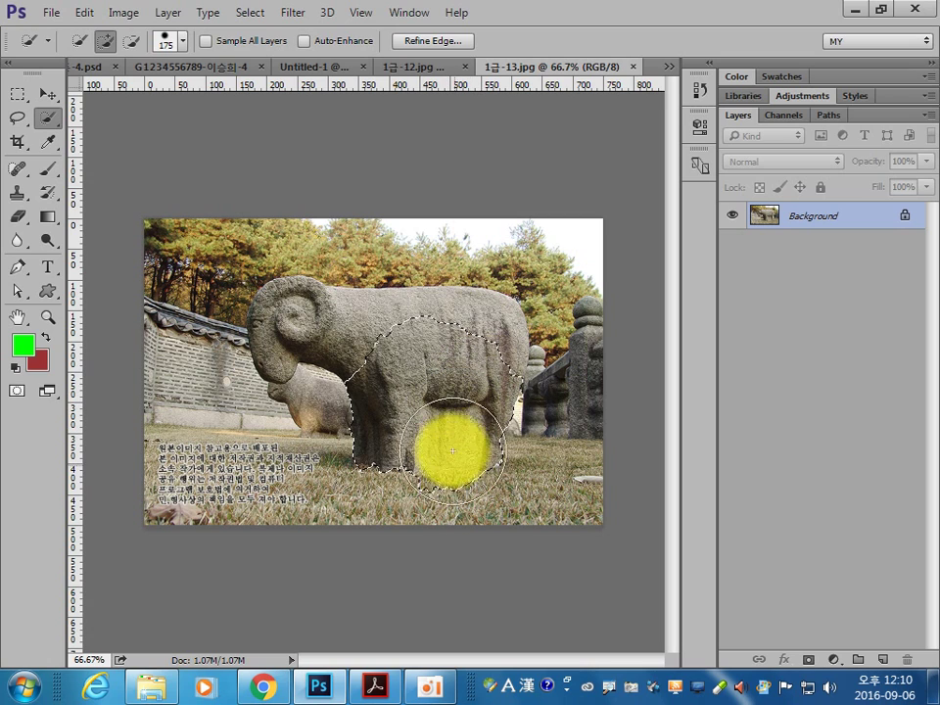
left_click(437, 524, "alt")
left_click(468, 534, "alt")
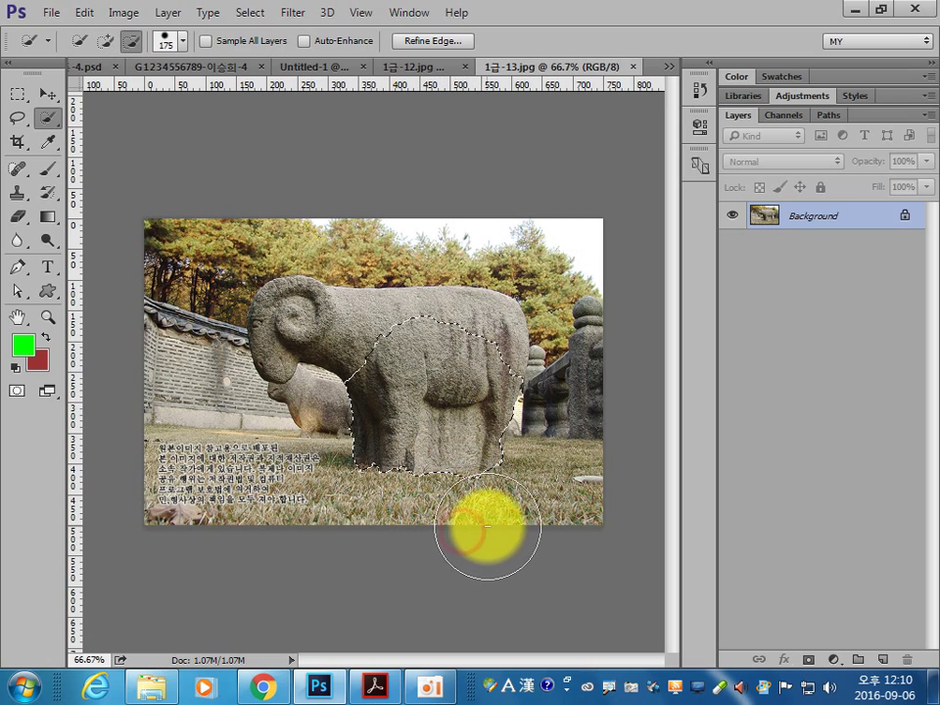
Extend the ram selection across its back and head.
key("bracketleft")
key("bracketleft")
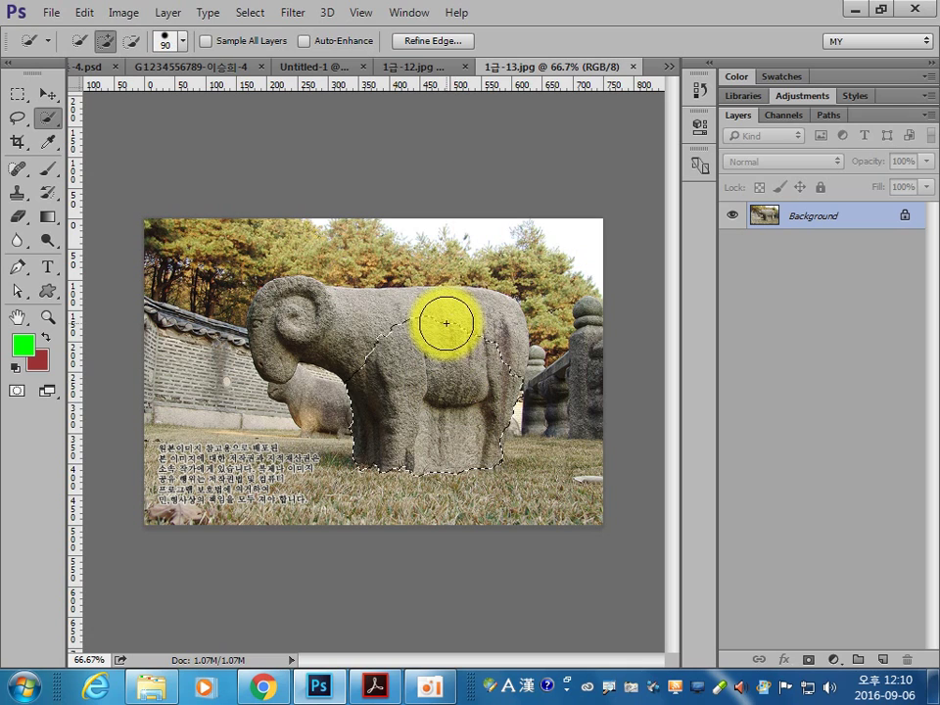
mouse_move(485, 364)
left_mouse_down()
mouse_move(387, 323)
mouse_move(266, 305)
mouse_move(220, 314)
left_mouse_up()
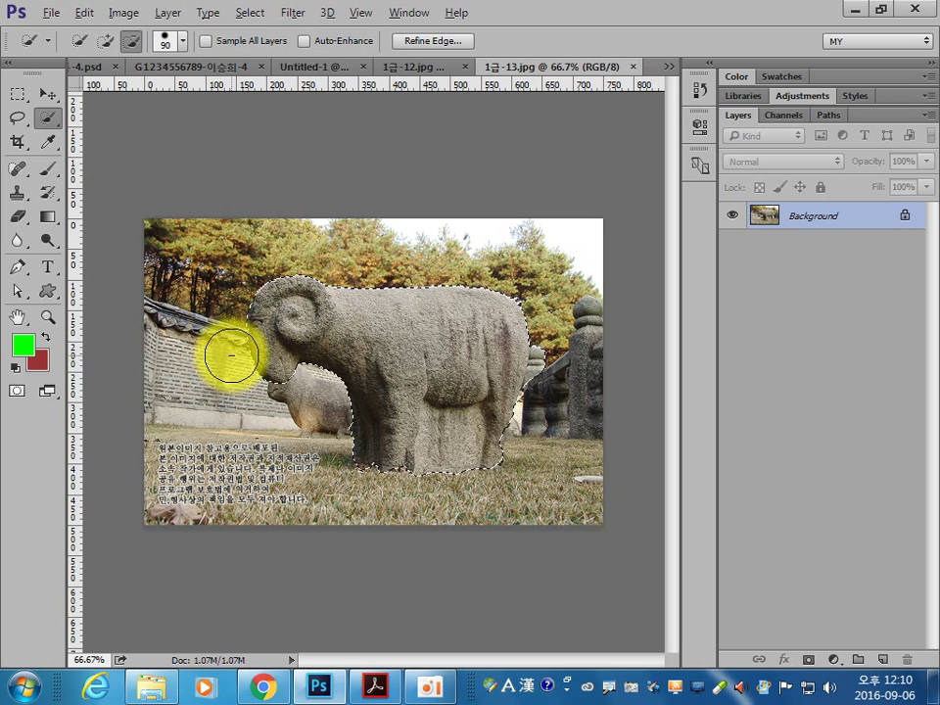
left_click_drag(224, 358, 267, 361)
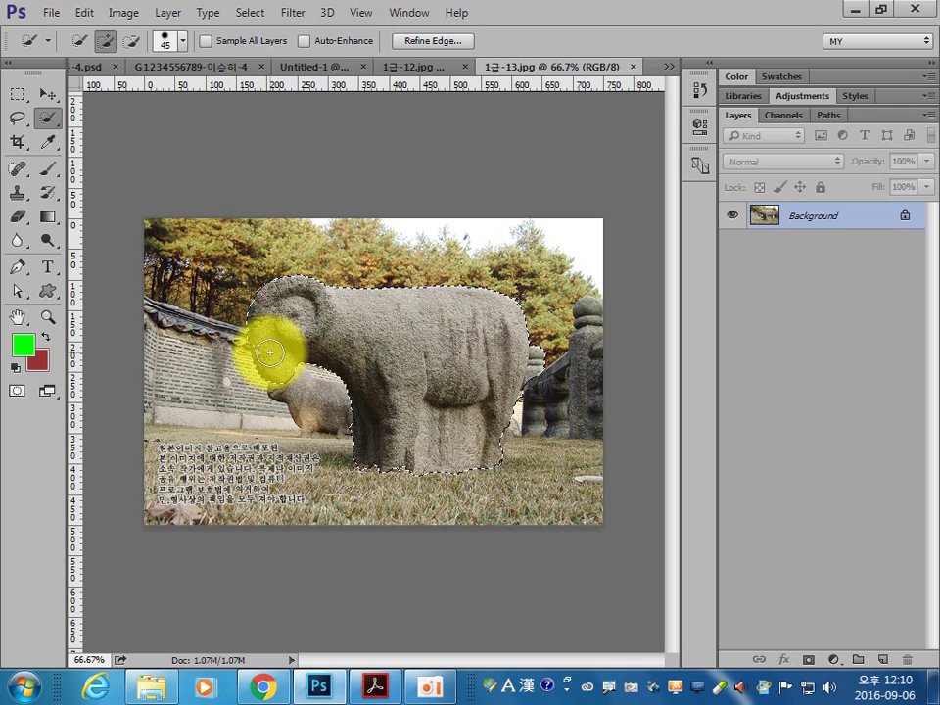
left_click(265, 342)
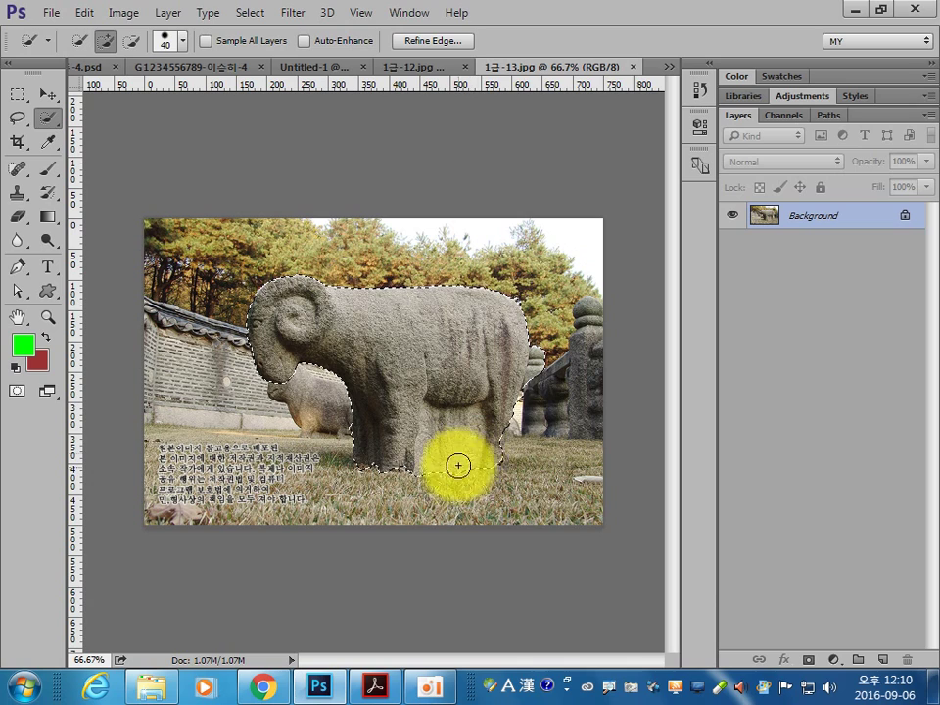
left_click(375, 685)
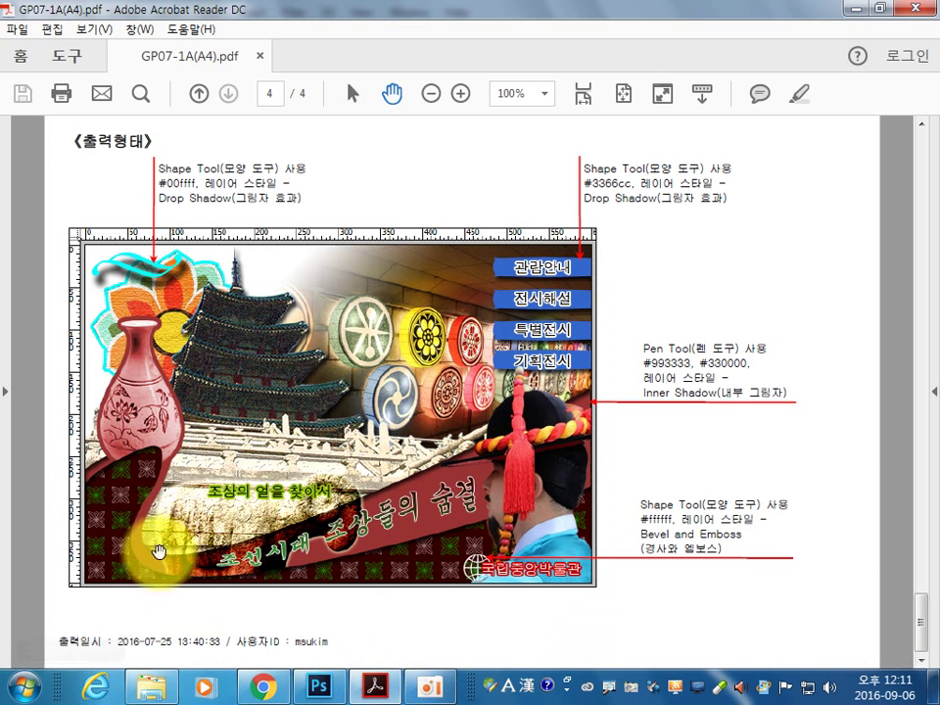
left_click(319, 686)
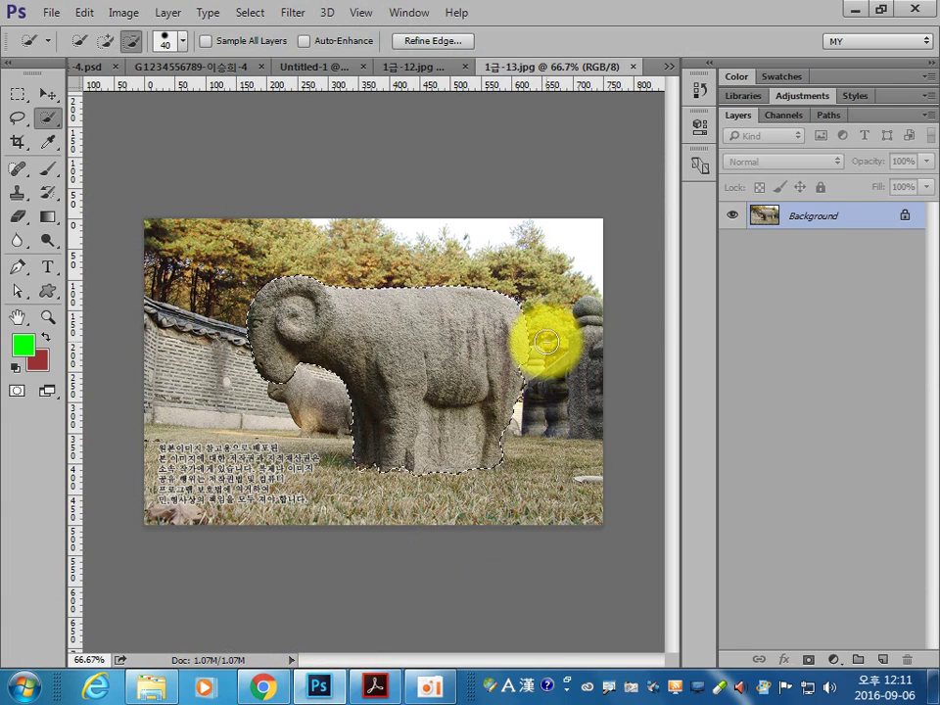
Refine the ram's right side, then add a new empty Layer 2 in the pagoda composite.
key("alt")
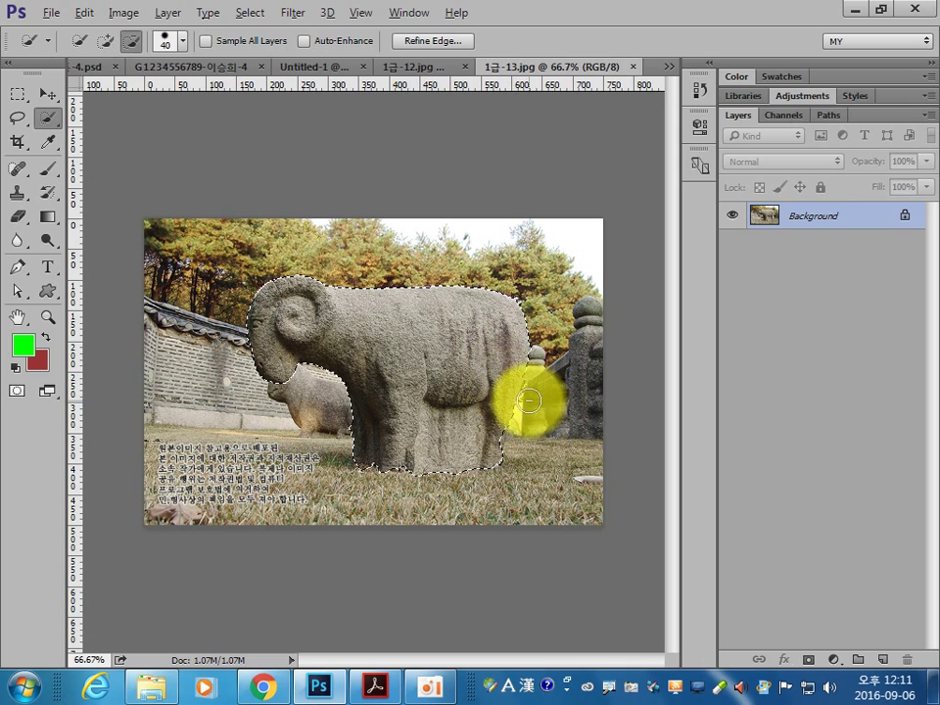
key("alt")
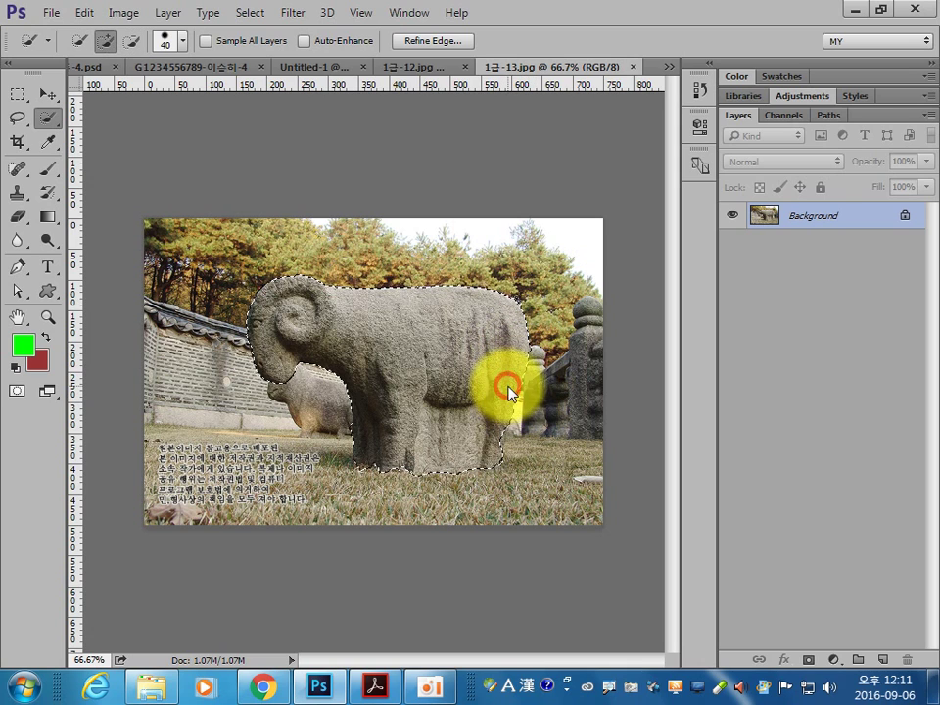
left_click_drag(509, 391, 509, 340)
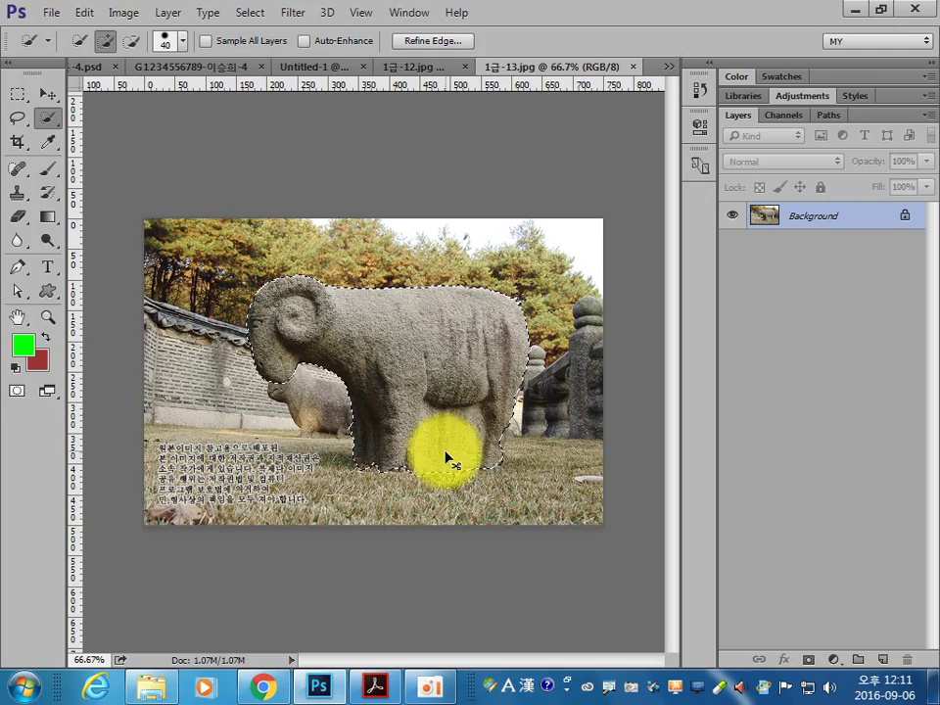
left_click(375, 685)
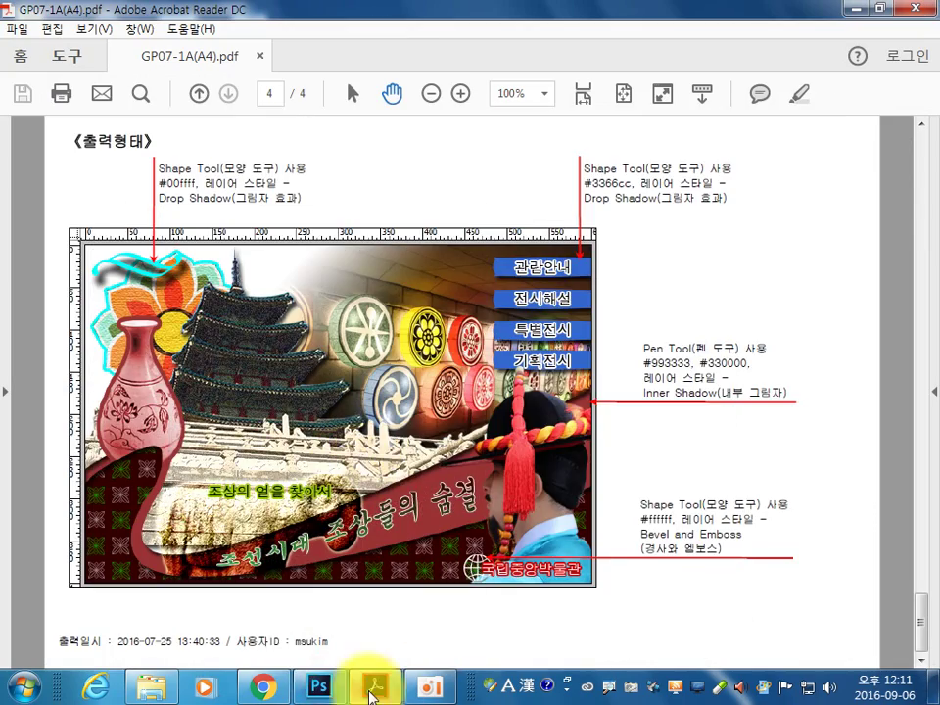
left_click(318, 685)
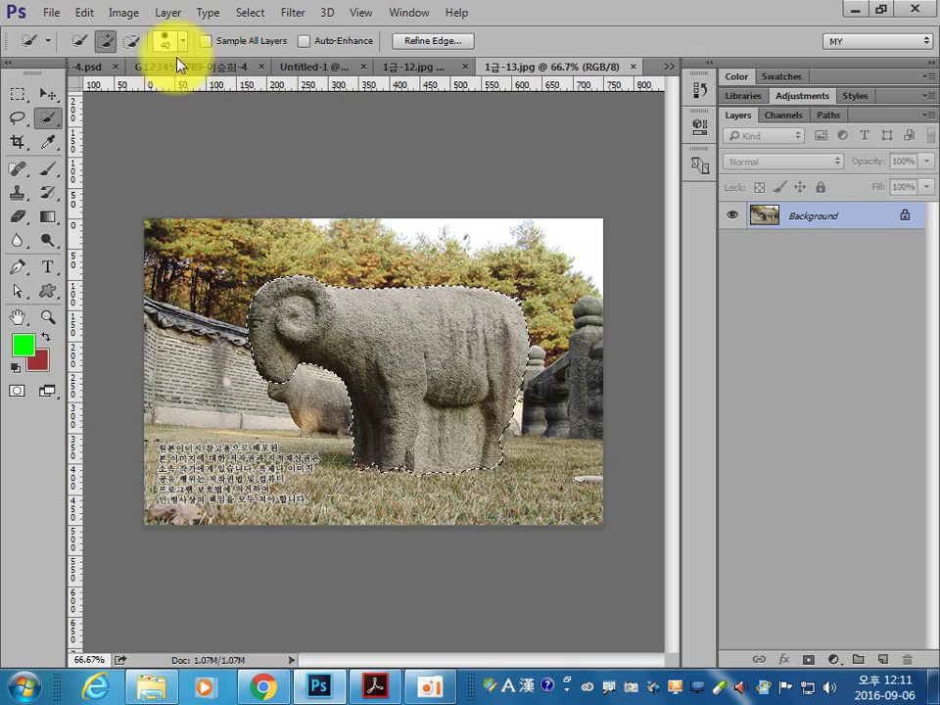
left_click(186, 66)
key("ctrl+shift+alt+n")
Paste the ram, flip it horizontally, scale to about 47.6% and place it lower left.
key("ctrl+v")
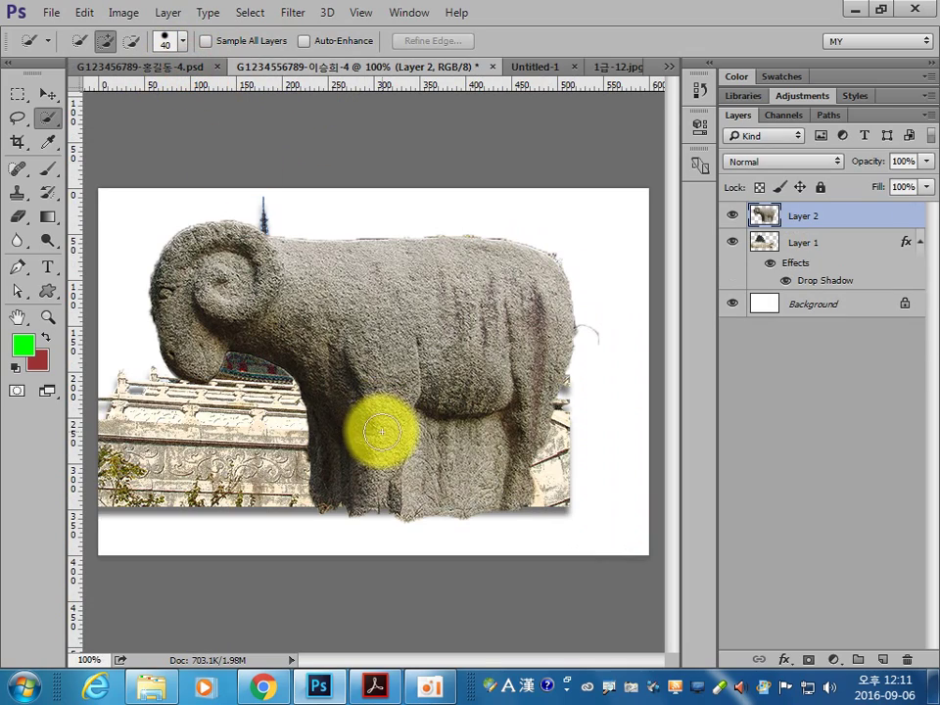
left_click(372, 683)
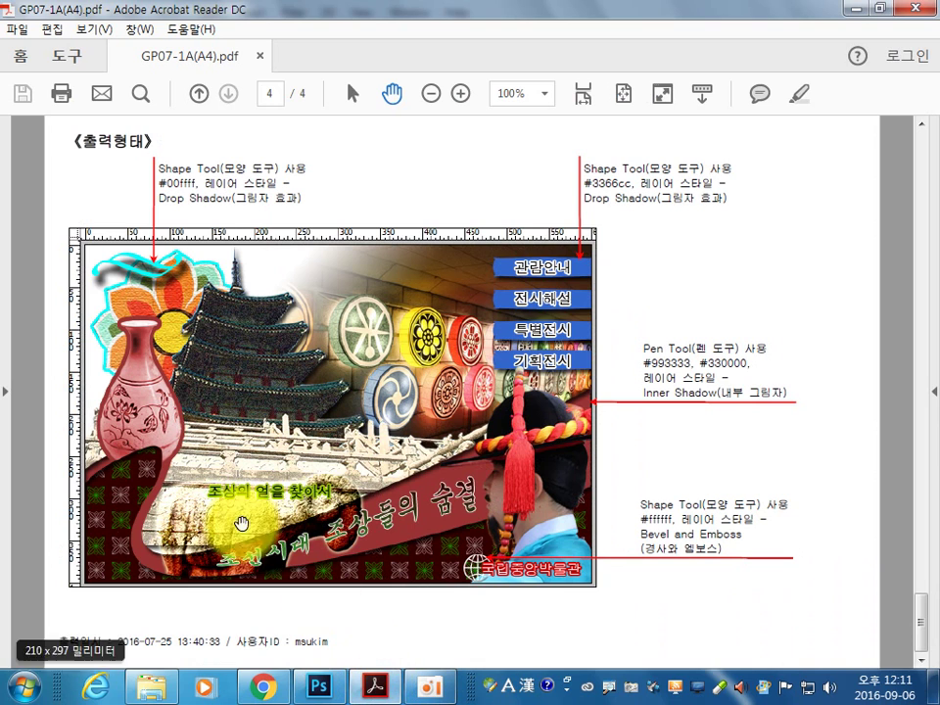
left_click(331, 692)
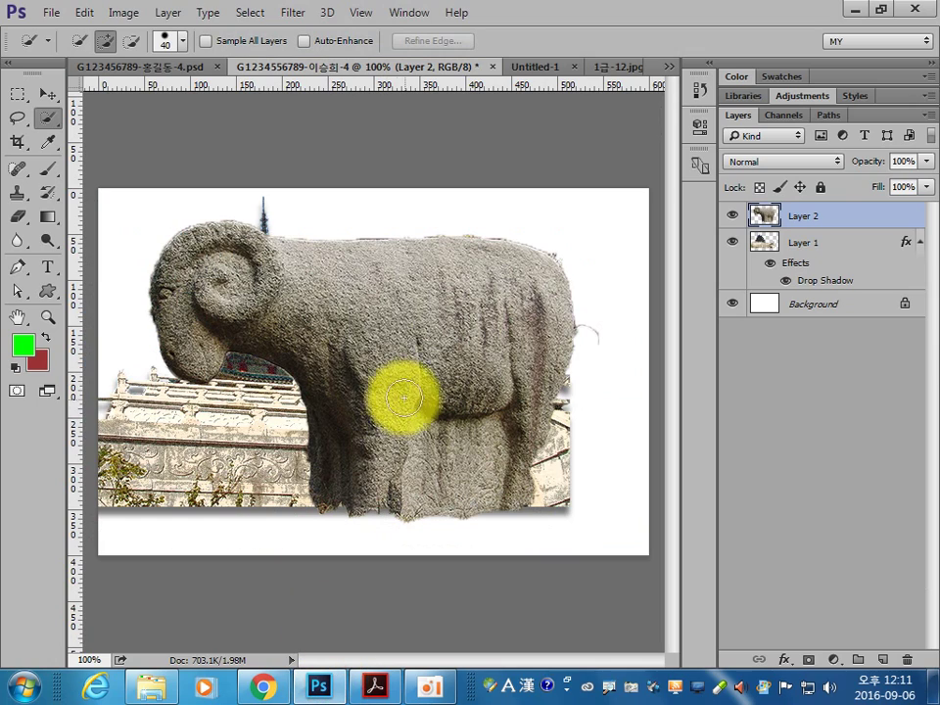
left_click(88, 14)
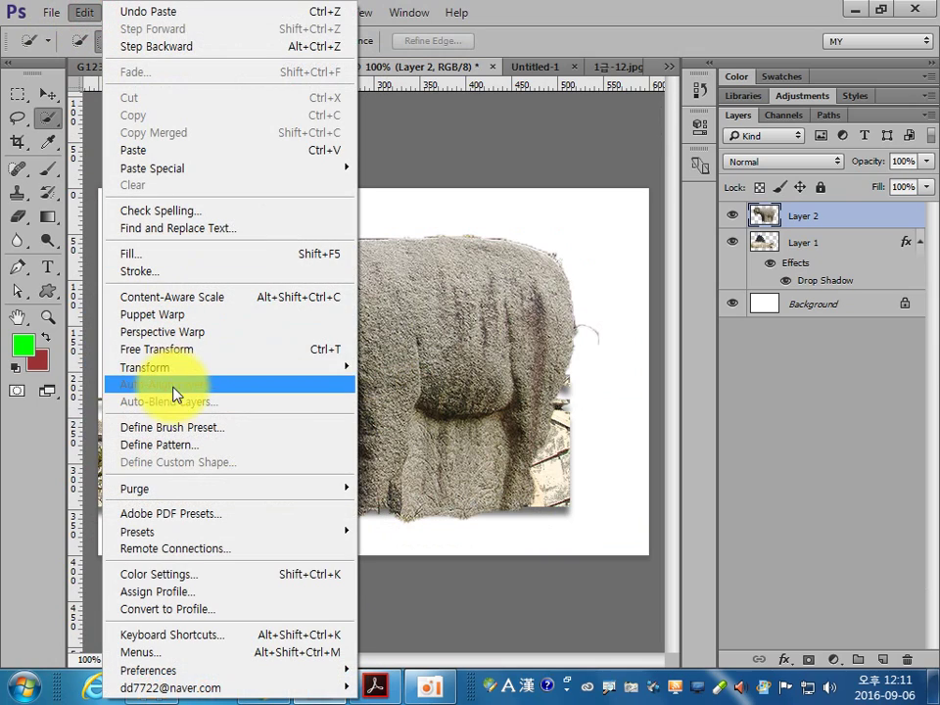
mouse_move(145, 368)
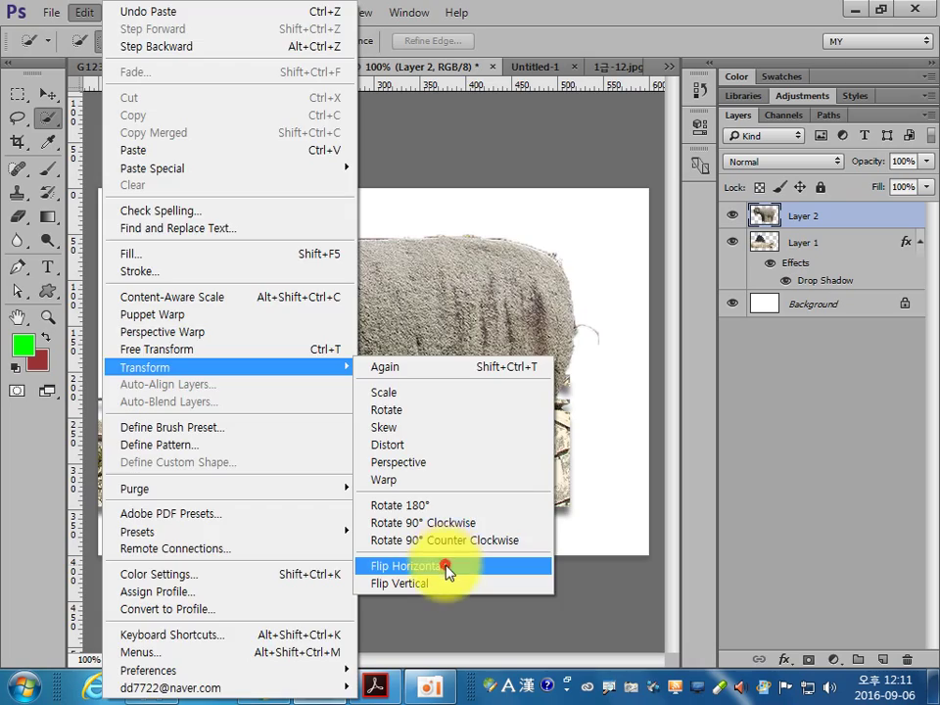
left_click(445, 565)
key("ctrl+t")
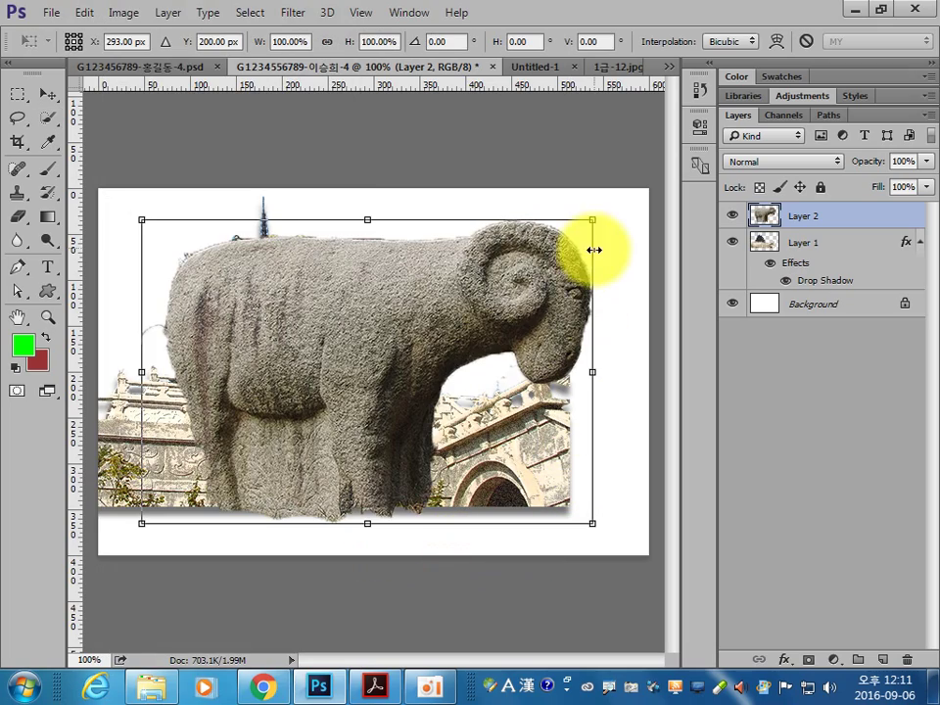
mouse_move(593, 215)
left_mouse_down()
mouse_move(468, 332)
mouse_move(357, 379)
left_mouse_up()
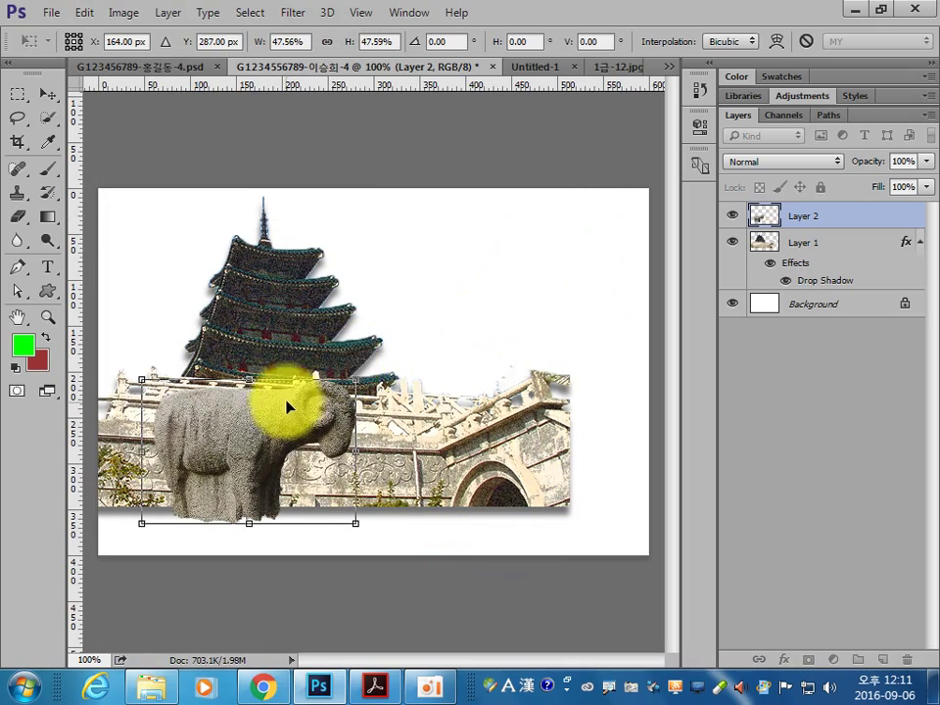
mouse_move(260, 424)
left_mouse_down()
mouse_move(315, 458)
mouse_move(302, 483)
left_mouse_up()
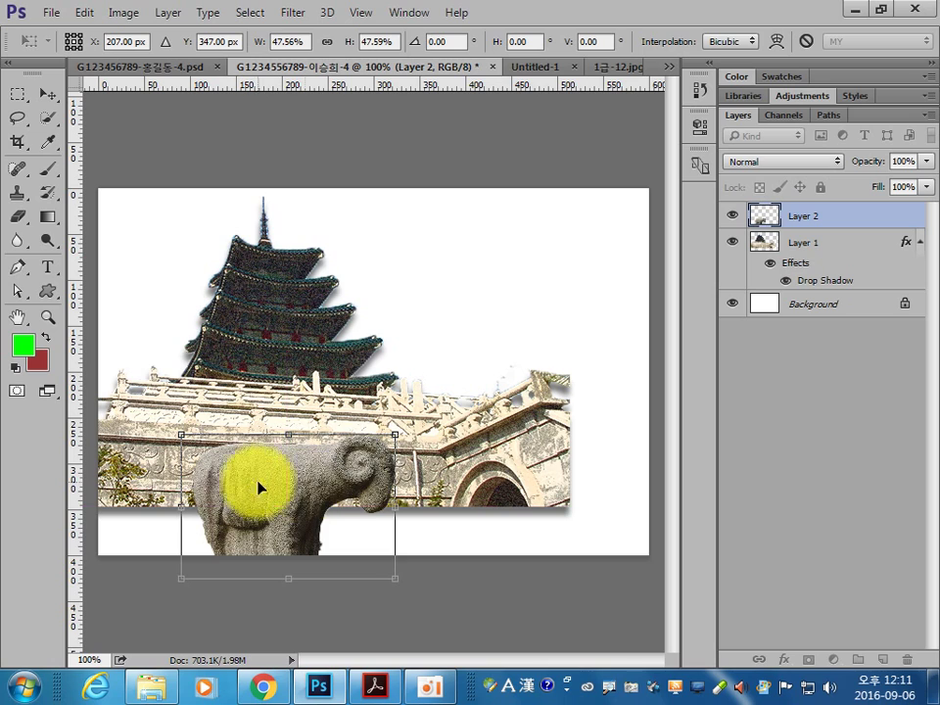
key("Return")
Set Layer 2's blend mode to Linear Light.
key("w")
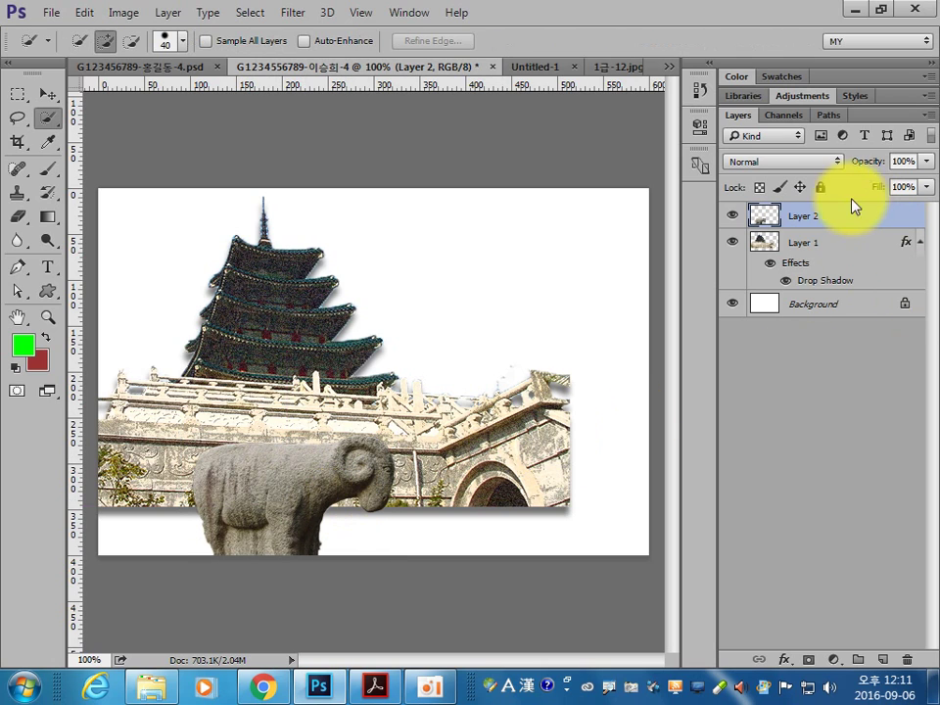
left_click(785, 162)
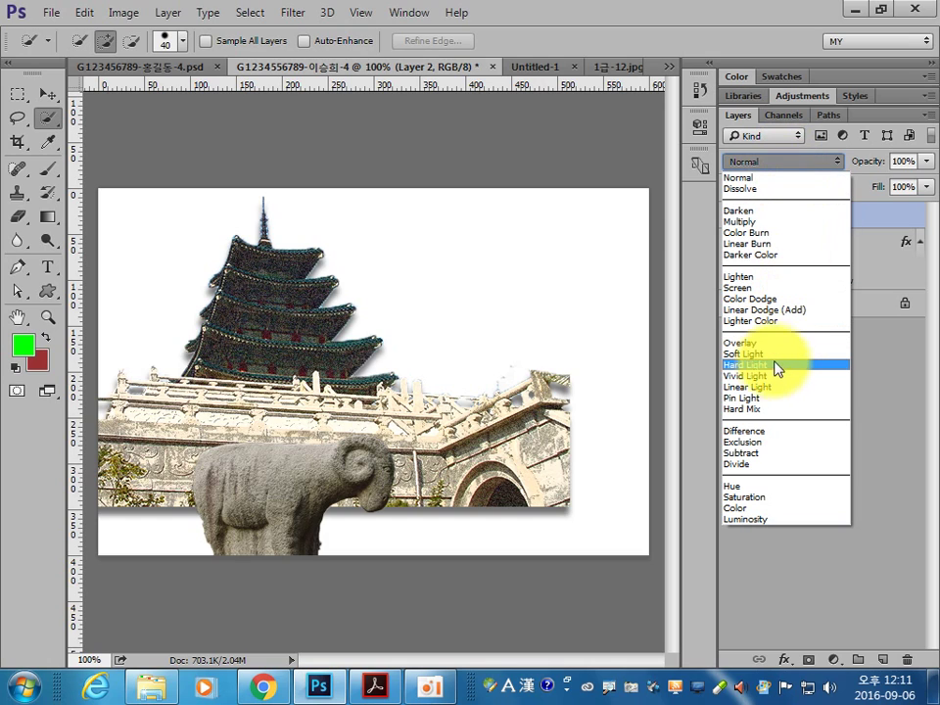
left_click(766, 387)
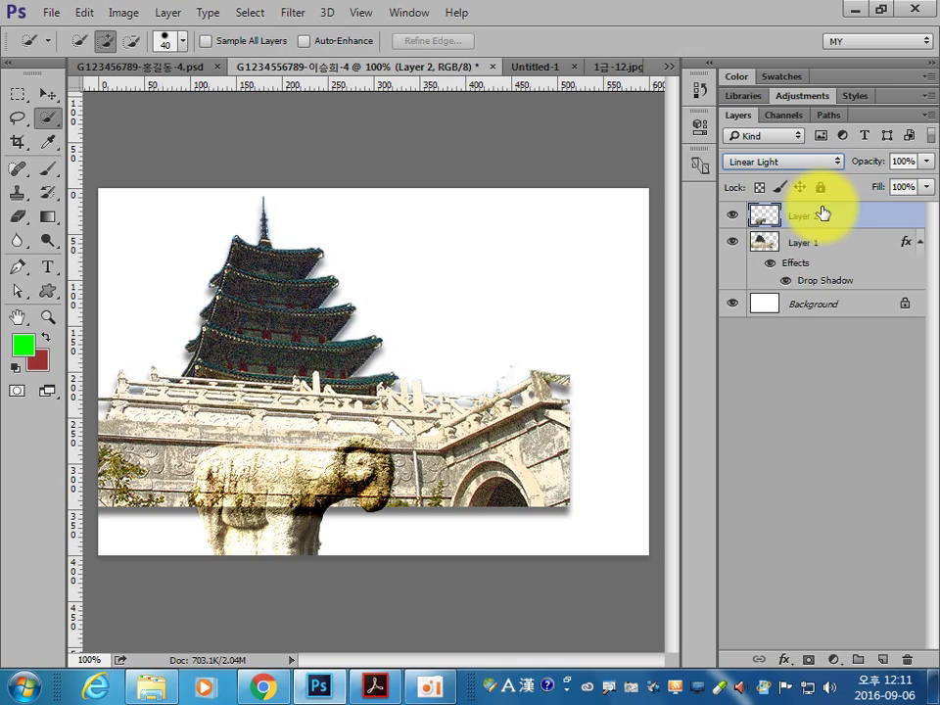
Add an Outer Glow effect to the ram layer.
double_click(883, 216)
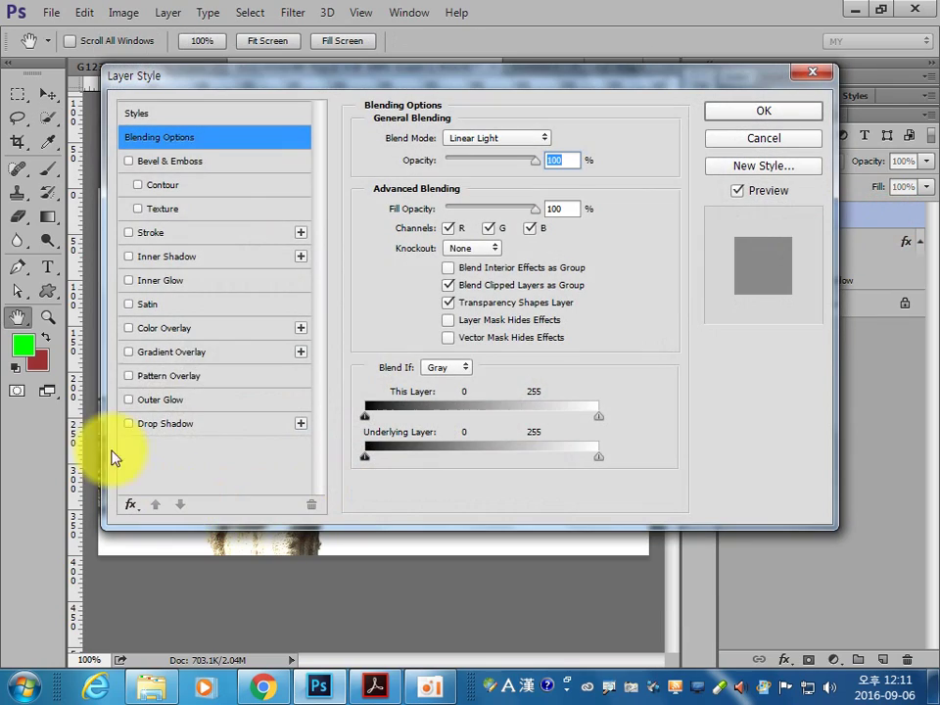
left_click(174, 403)
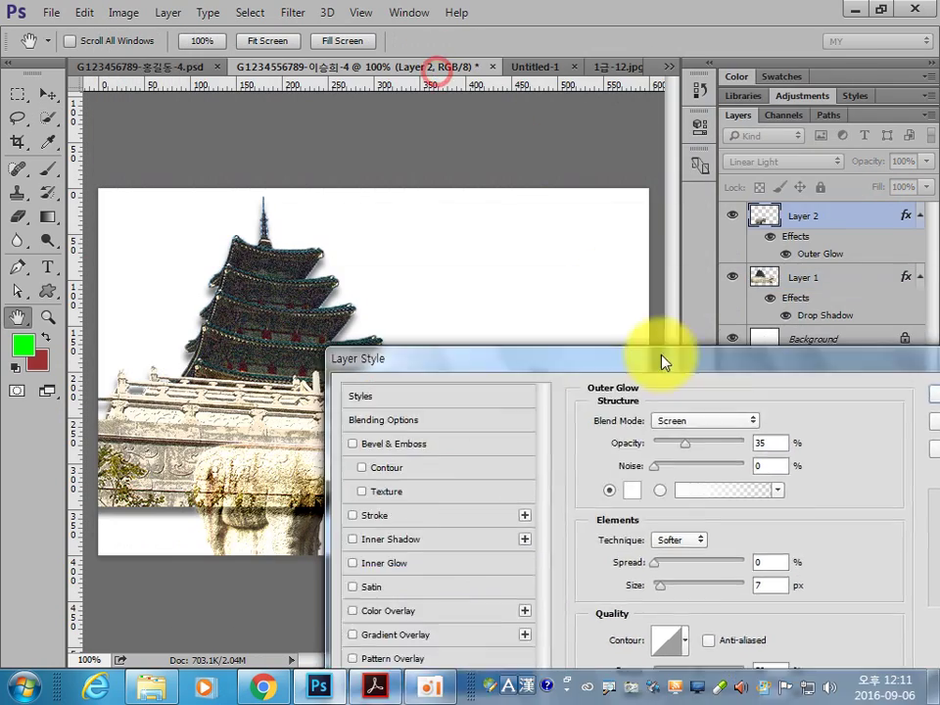
left_click_drag(428, 76, 662, 485)
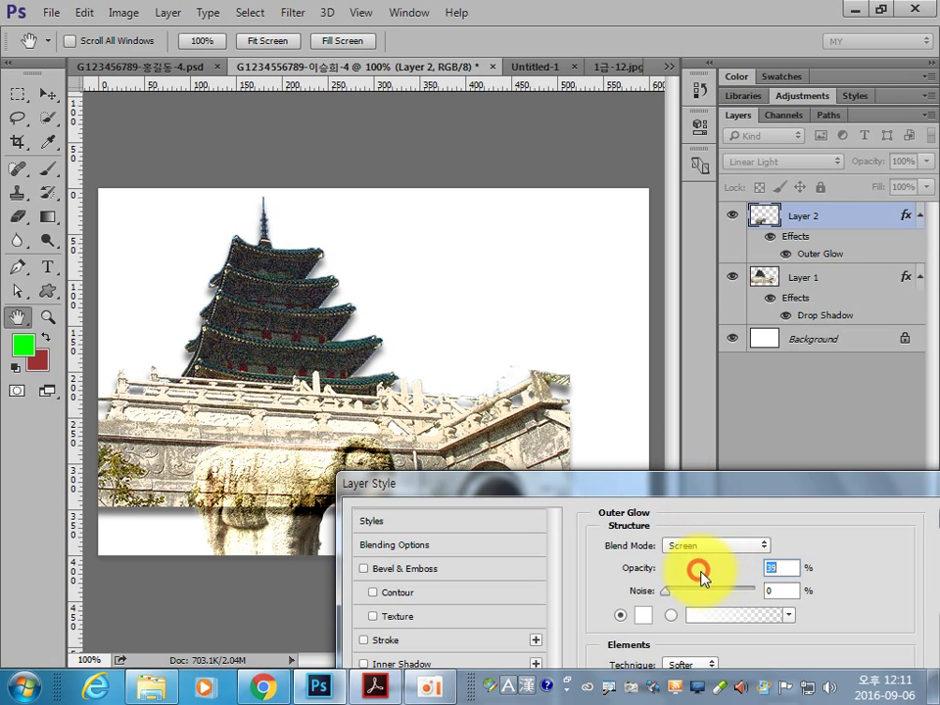
left_click_drag(852, 484, 670, 536)
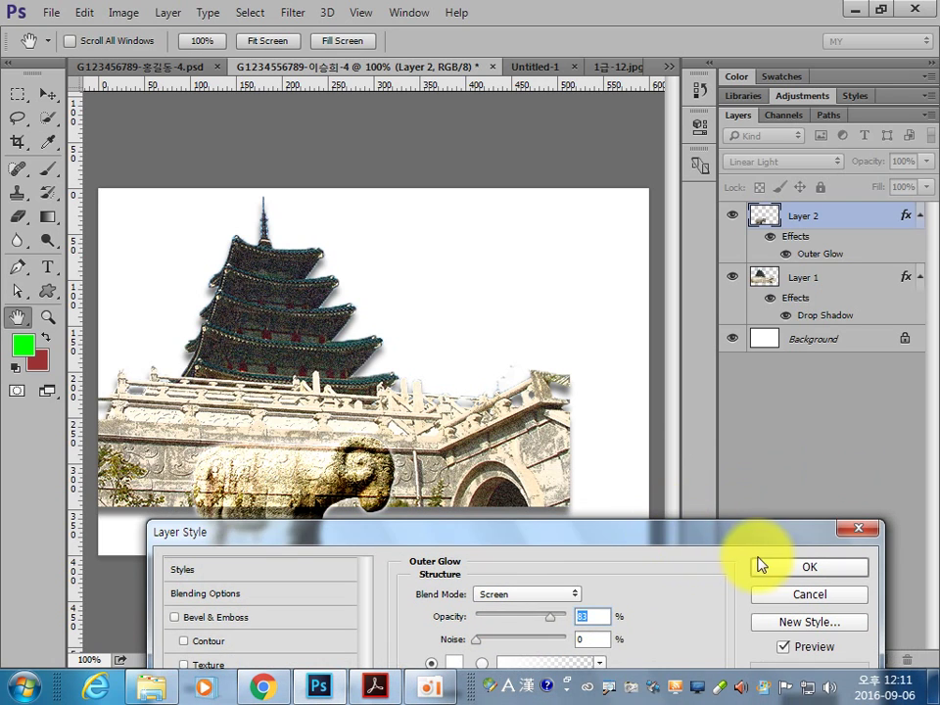
key("w")
key("Return")
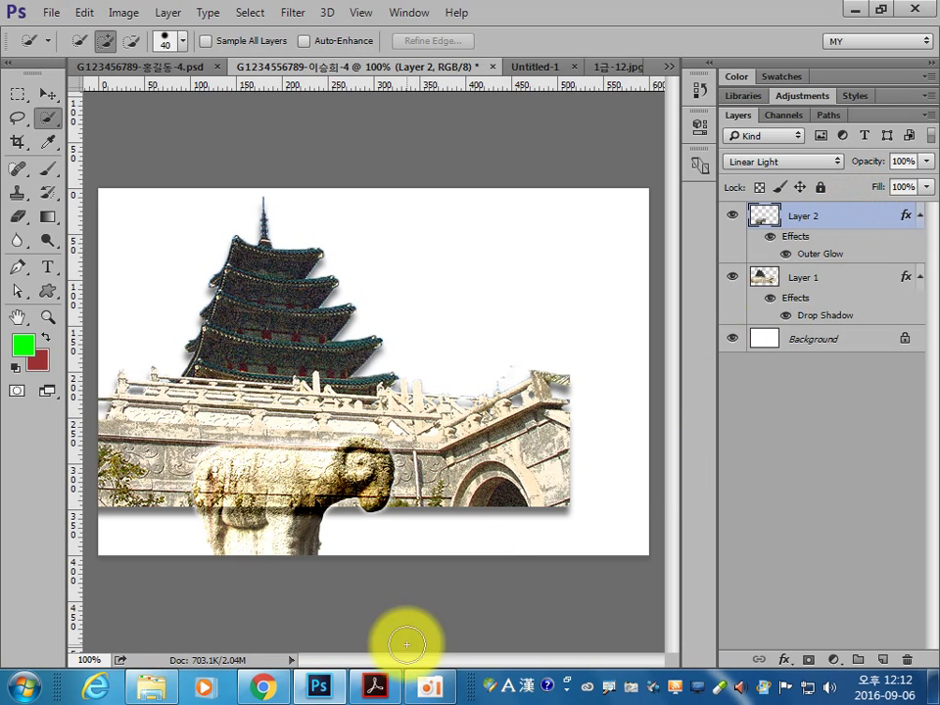
Scroll the task sheet to the text-effect requirements and page-4 sample output.
left_click(375, 685)
scroll(340, 274, "up", 6)
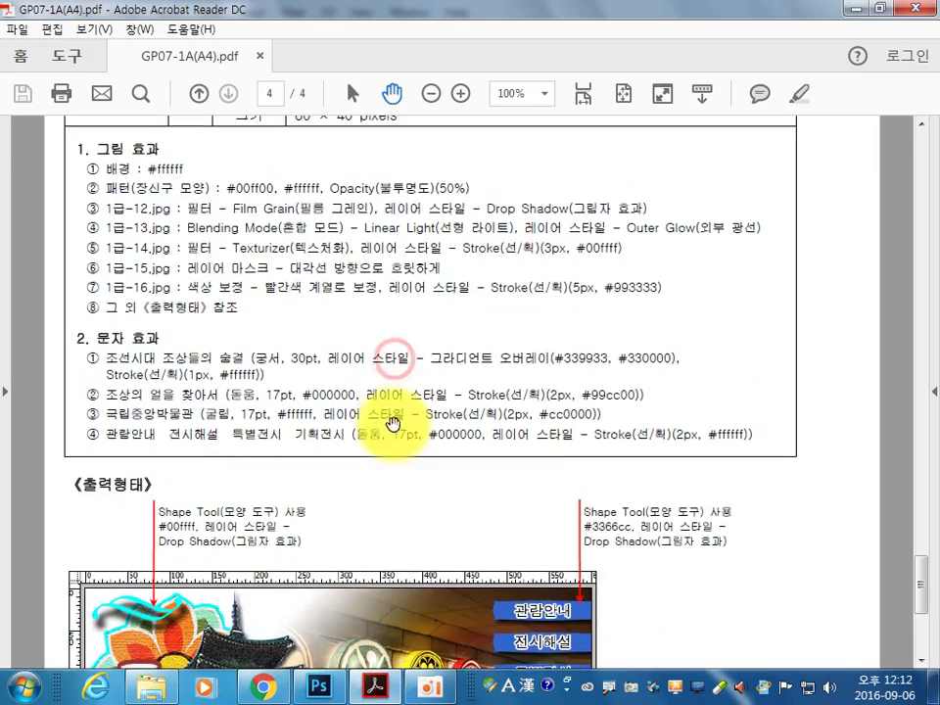
scroll(360, 437, "down", 2)
scroll(382, 339, "down", 1)
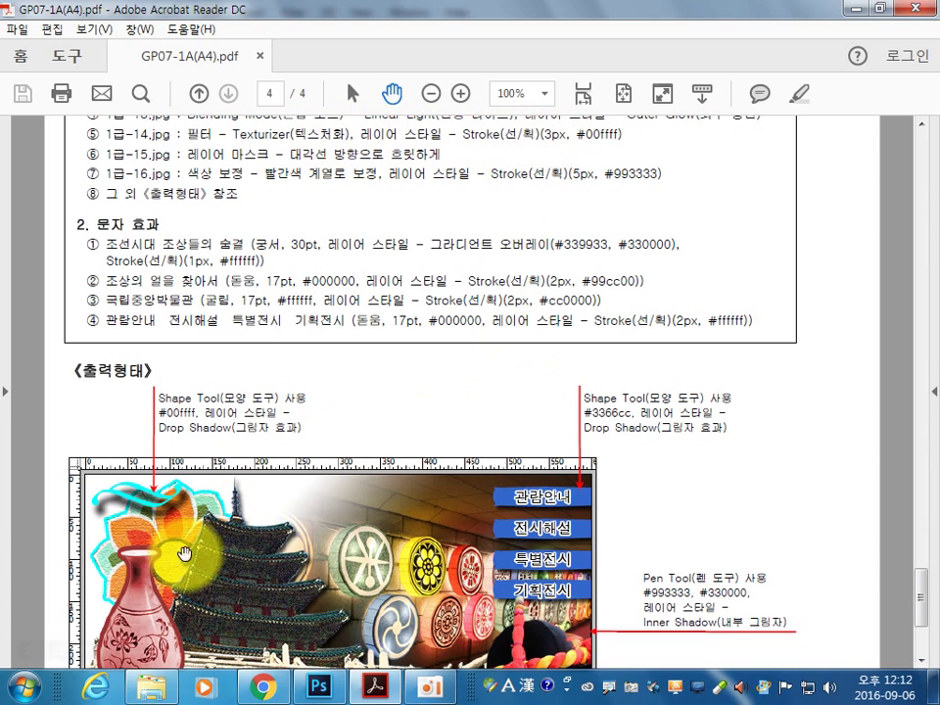
Open 1급-14.jpg and quick-select the flower's petals and leaves, adjusting brush size.
left_click(318, 685)
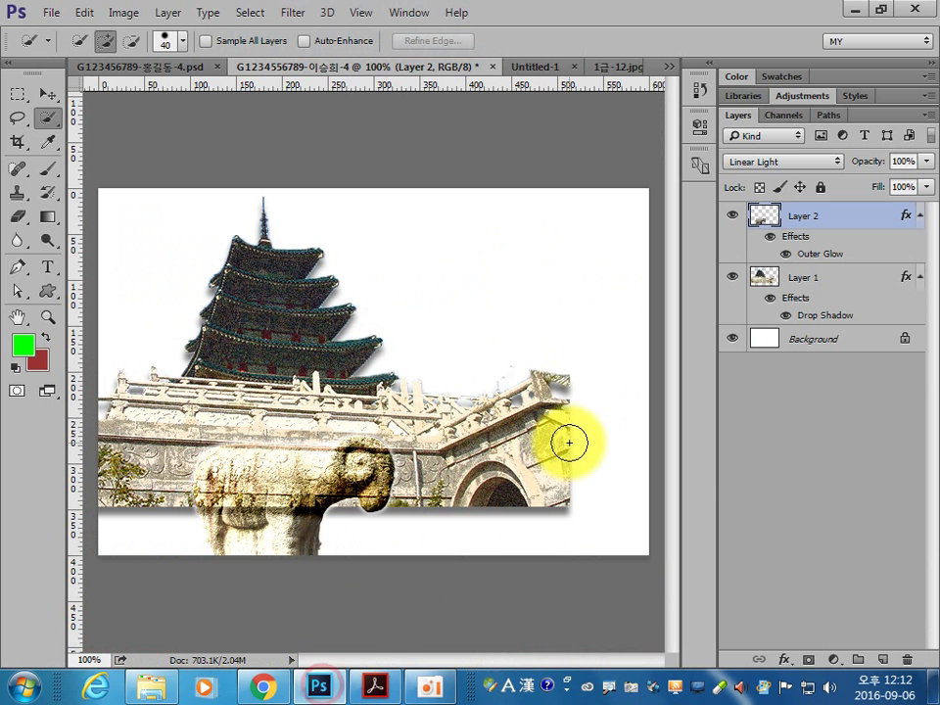
key("ctrl+o")
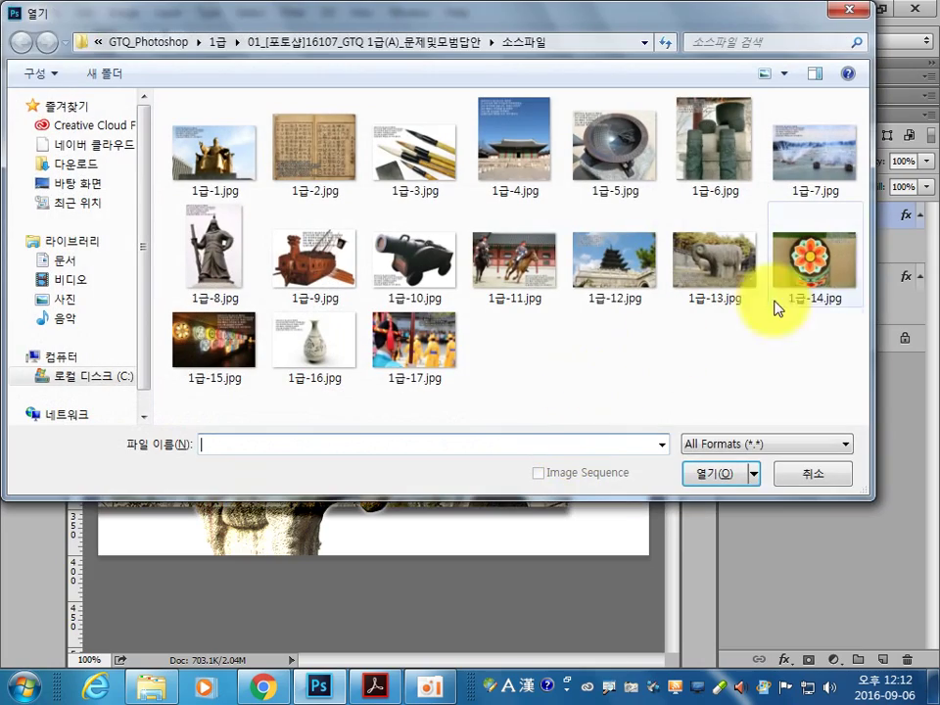
double_click(844, 277)
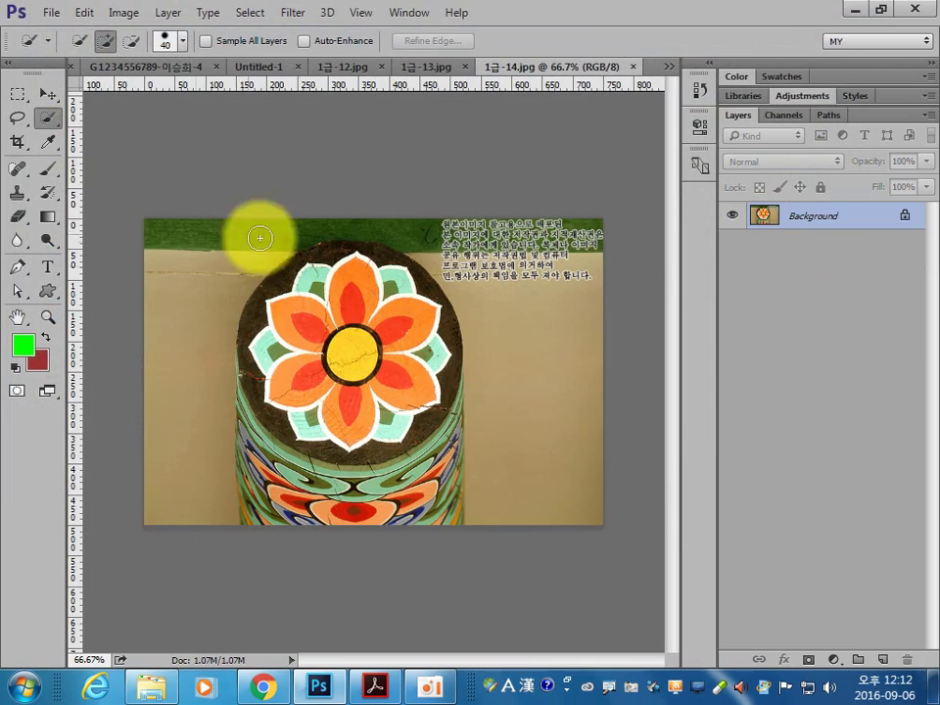
key("bracketright")
key("bracketright")
key("bracketright")
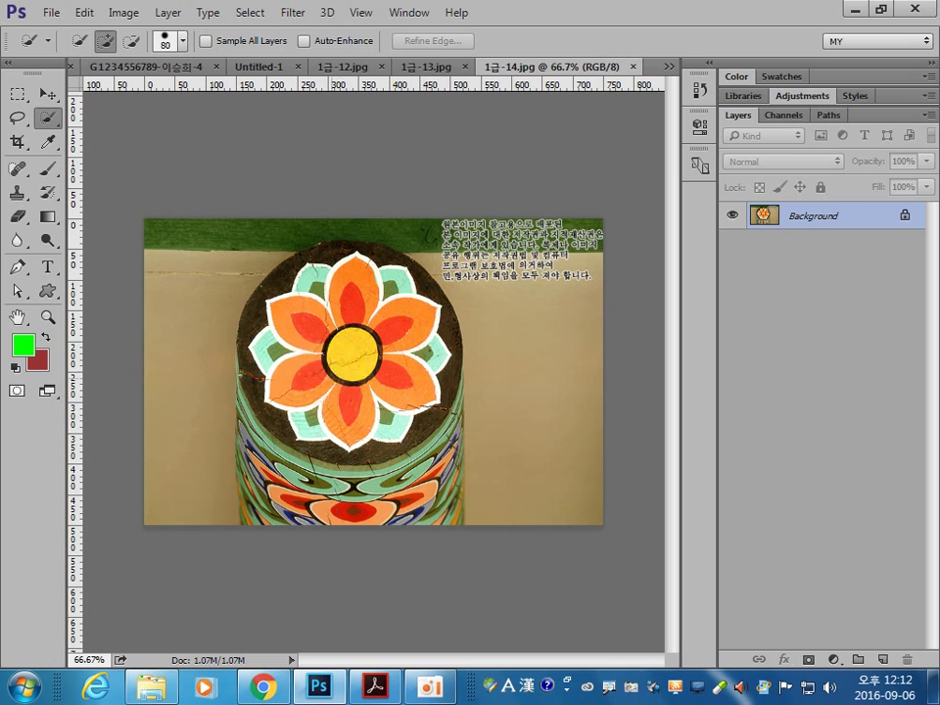
key("bracketright")
key("bracketright")
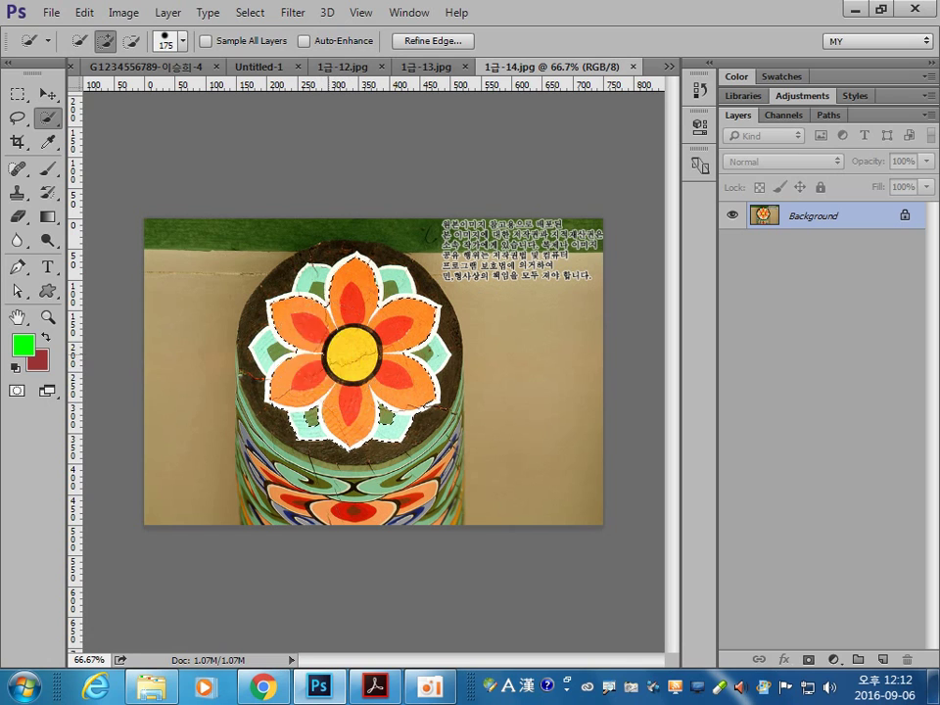
key("p")
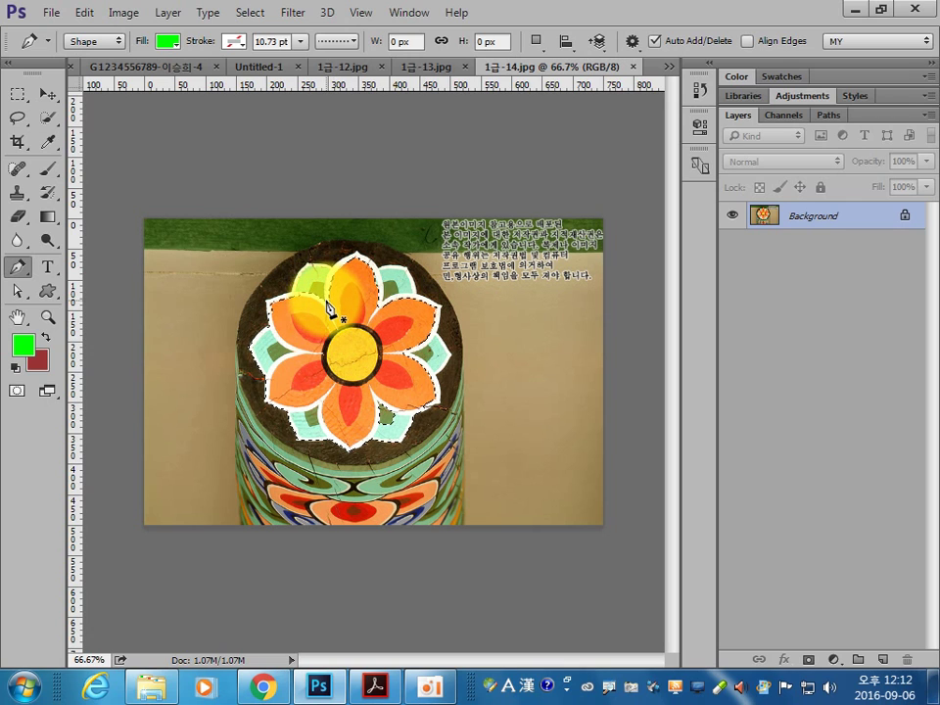
left_click(48, 117)
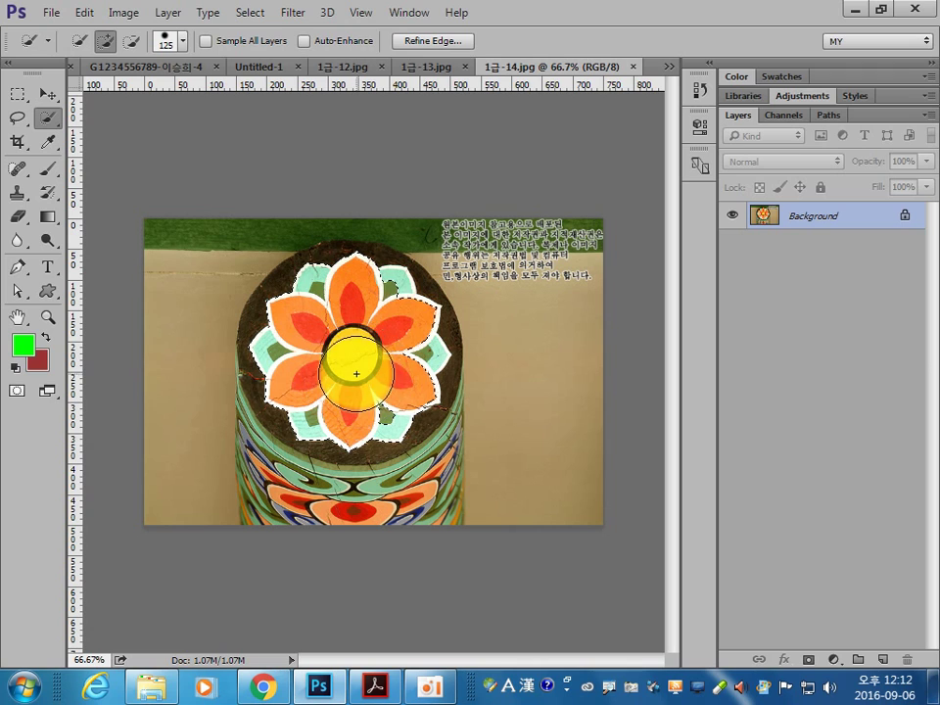
key("bracketleft")
key("bracketleft")
key("bracketleft")
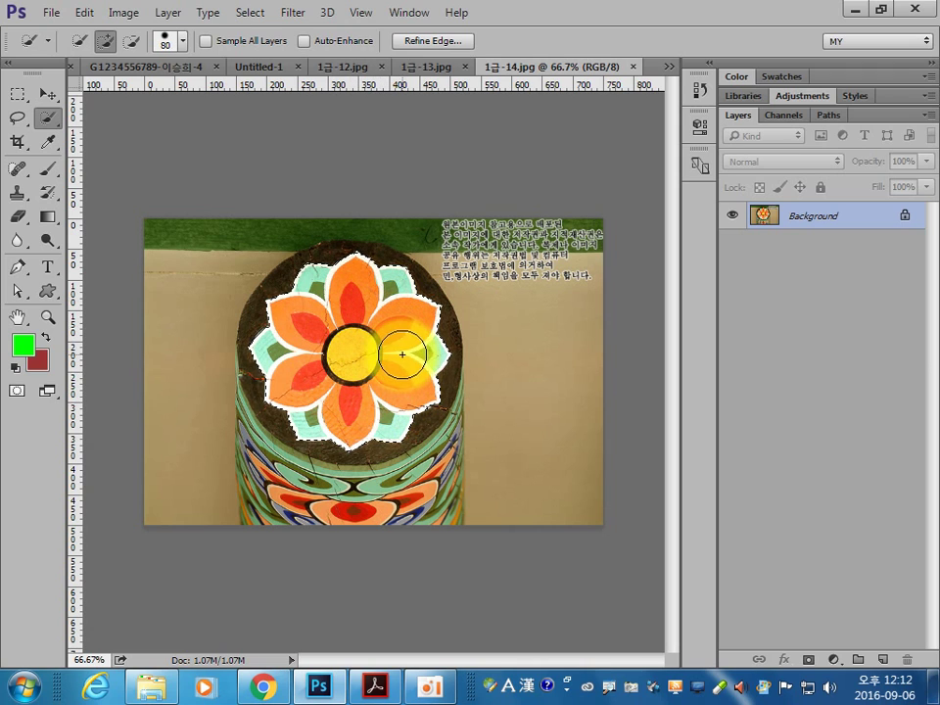
Drag the flower in as Layer 3, scale to about 49% at top left, and stack it above Background.
left_click(157, 66)
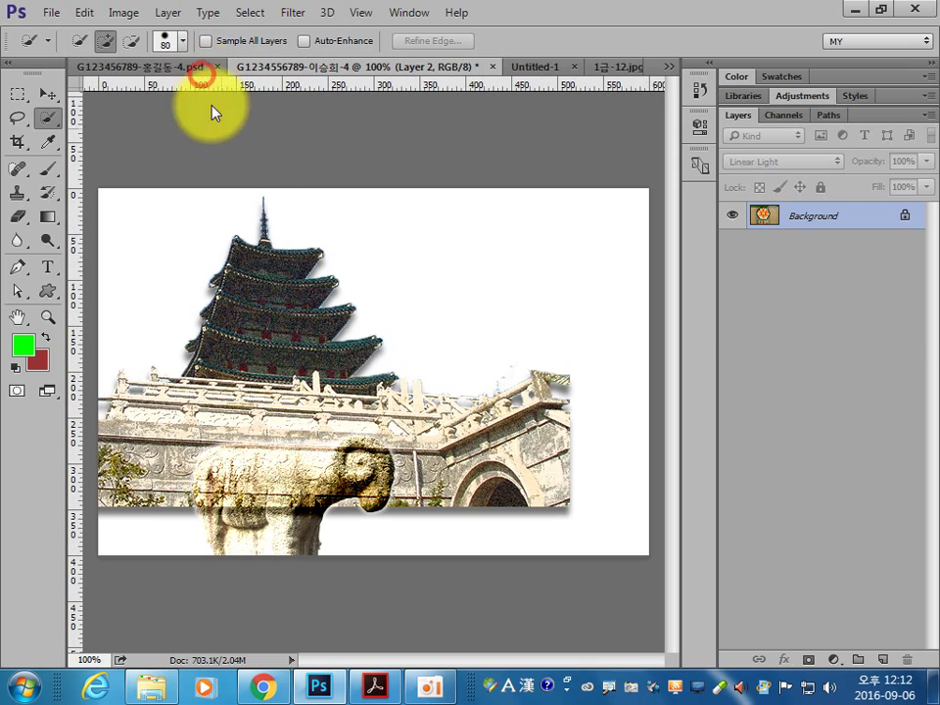
left_click_drag(362, 370, 365, 372)
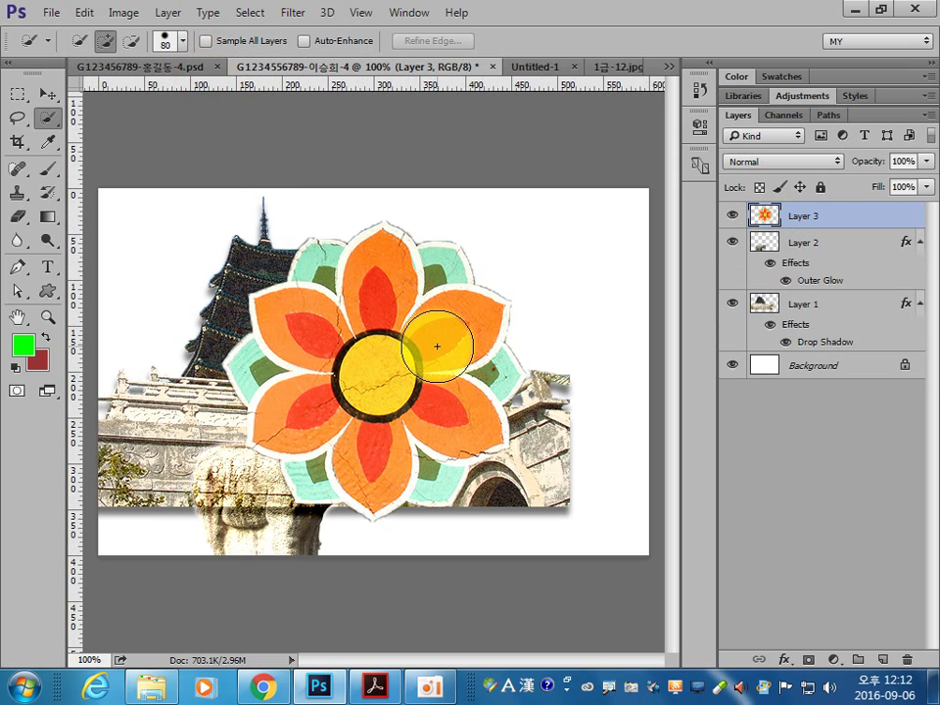
key("ctrl+t")
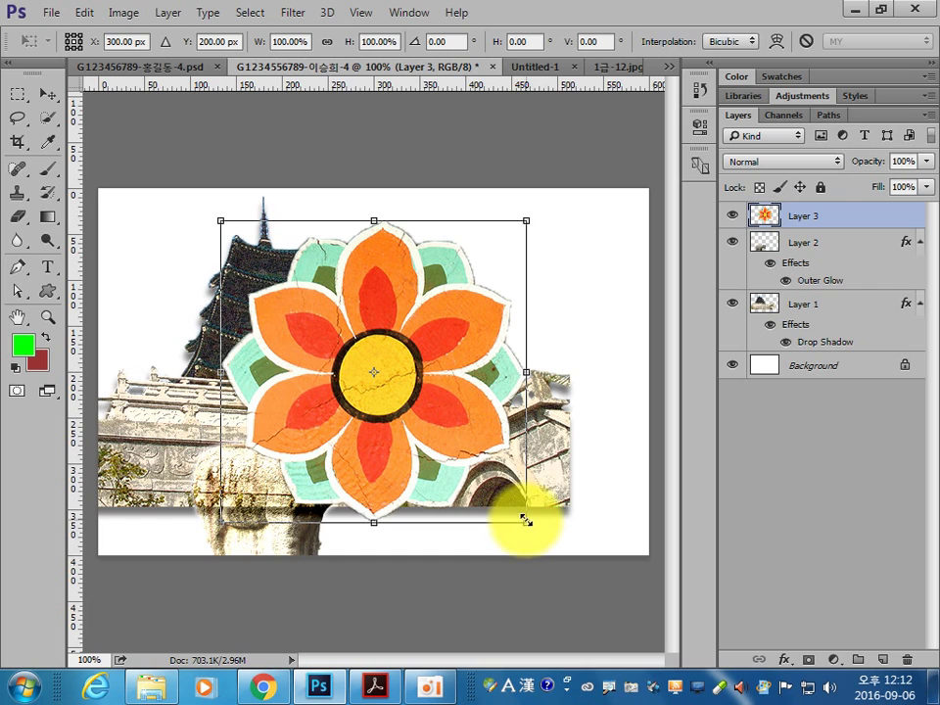
mouse_move(526, 521)
left_mouse_down()
mouse_move(399, 377)
mouse_move(369, 368)
left_mouse_up()
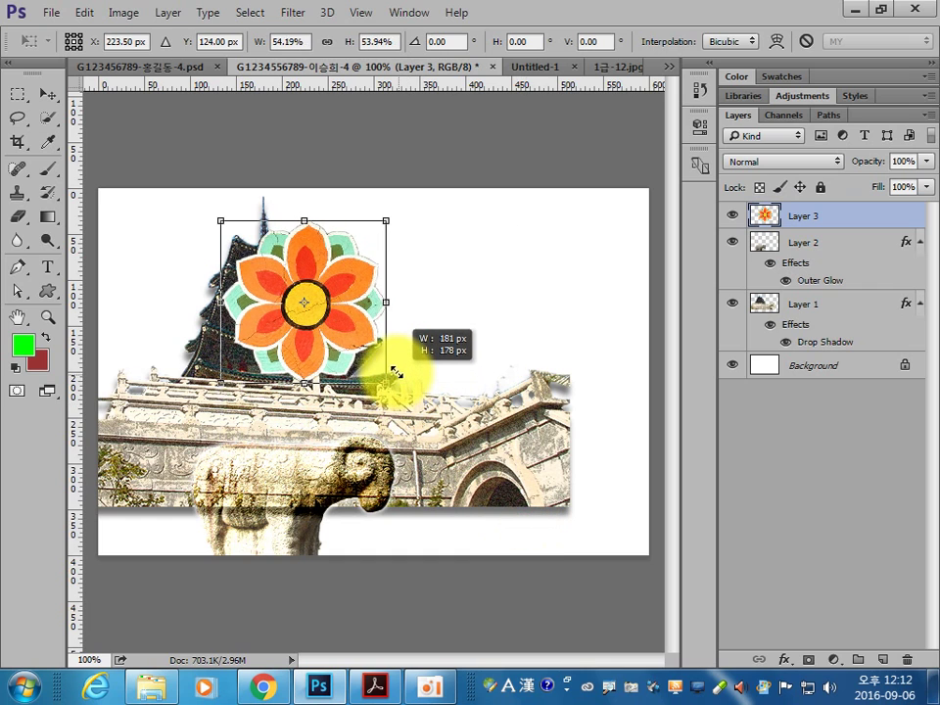
left_click_drag(314, 316, 214, 286)
key("Return")
key("w")
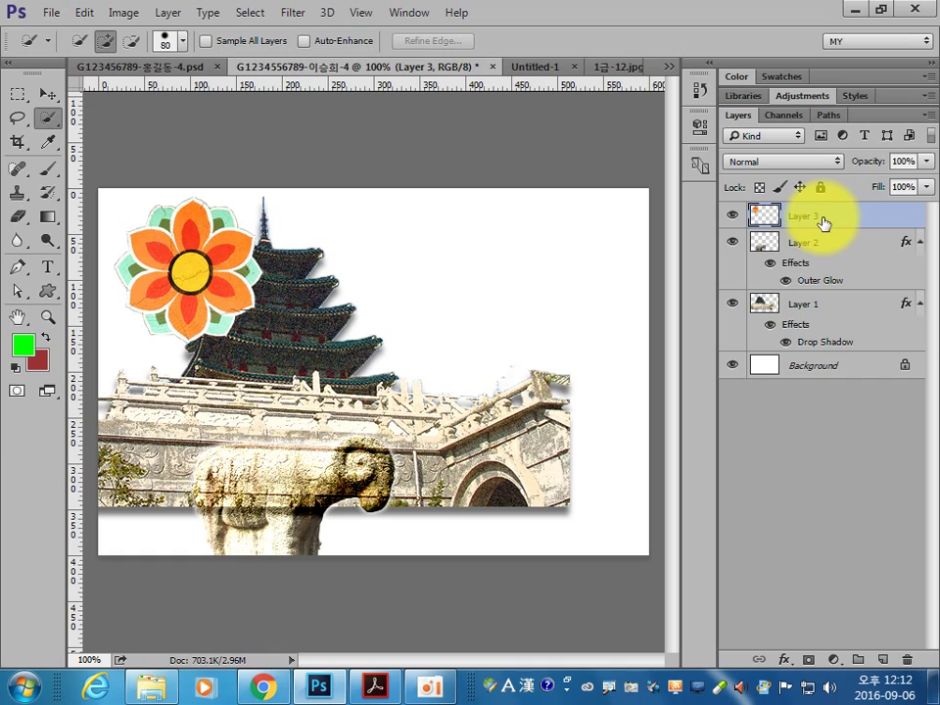
left_click_drag(844, 216, 822, 352)
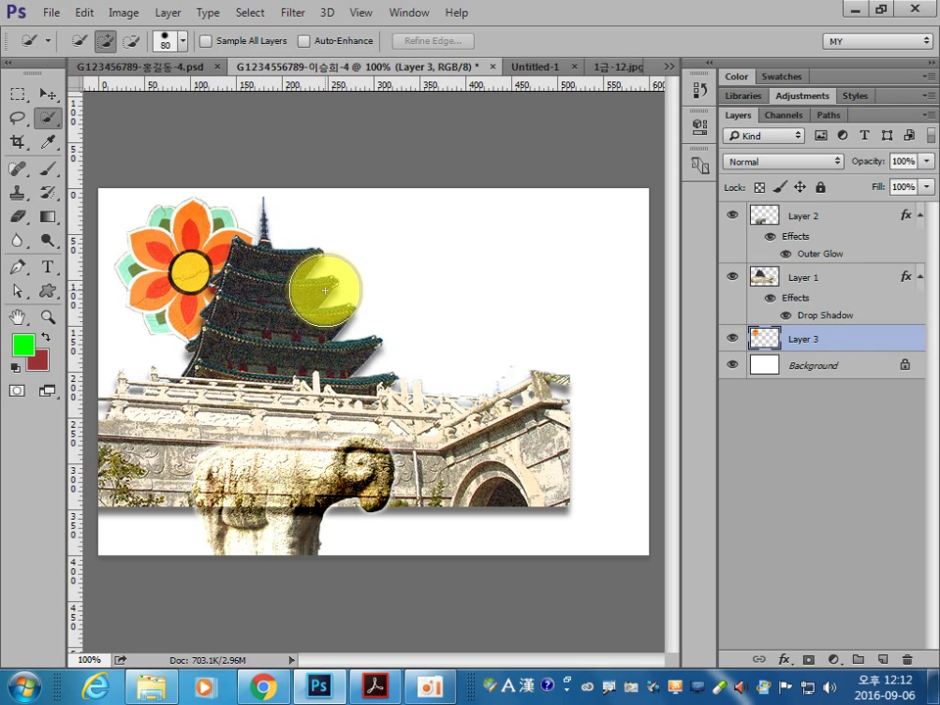
Apply the Texture > Texturizer filter from the Filter Gallery to the flower.
left_click(296, 12)
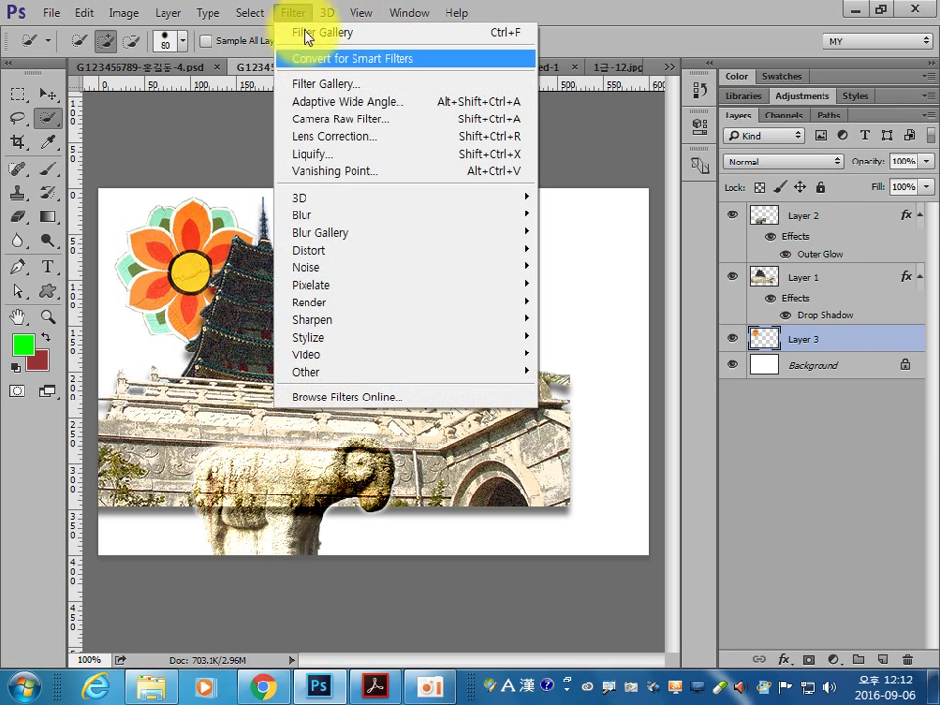
left_click(348, 86)
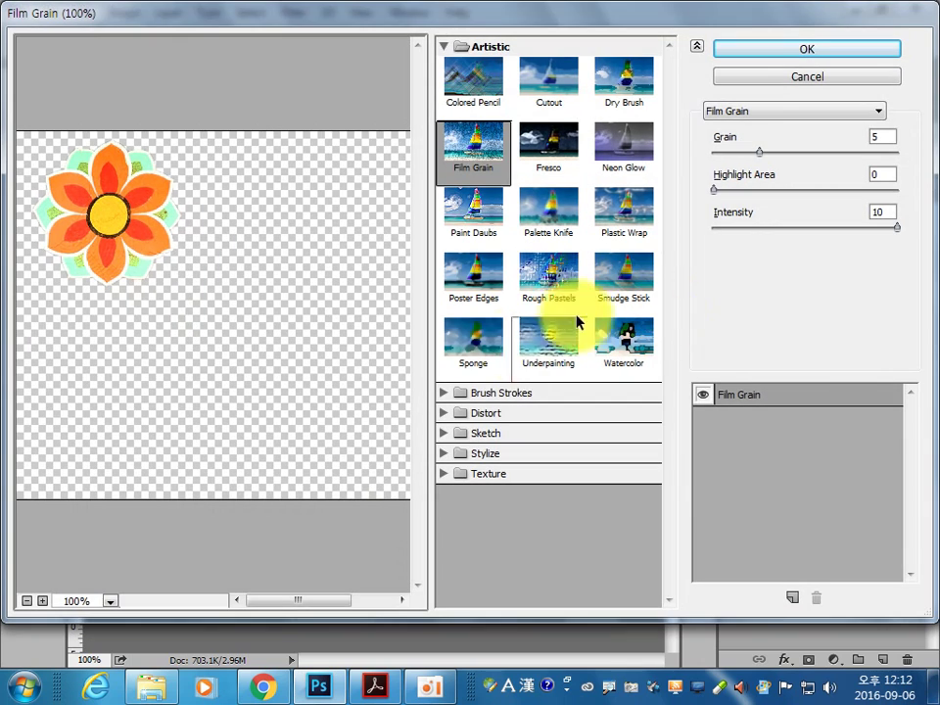
left_click(475, 47)
left_click(486, 149)
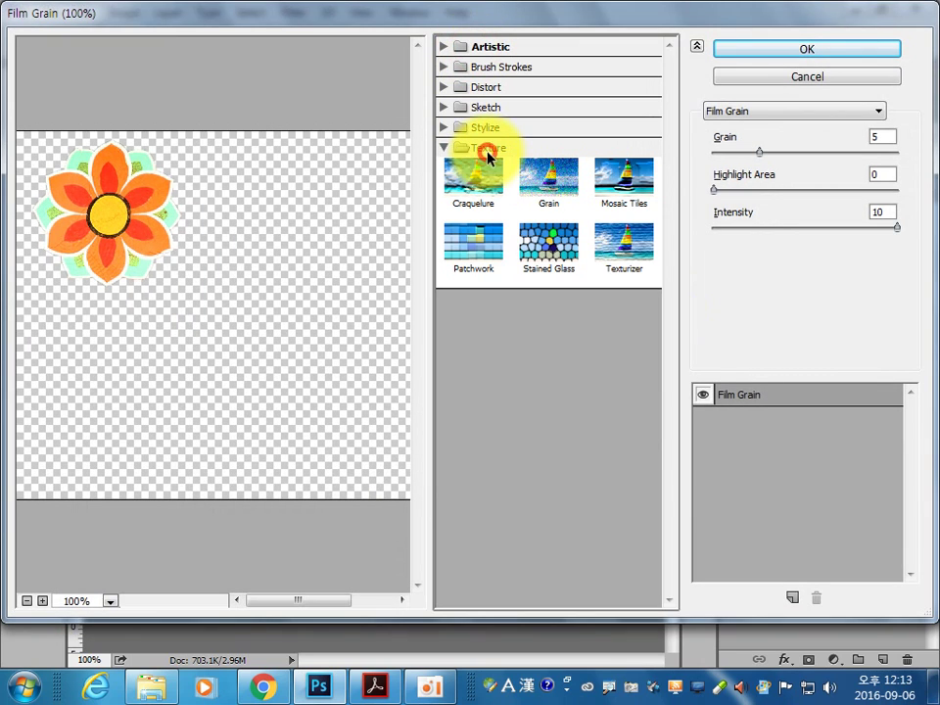
left_click(634, 248)
left_click(804, 46)
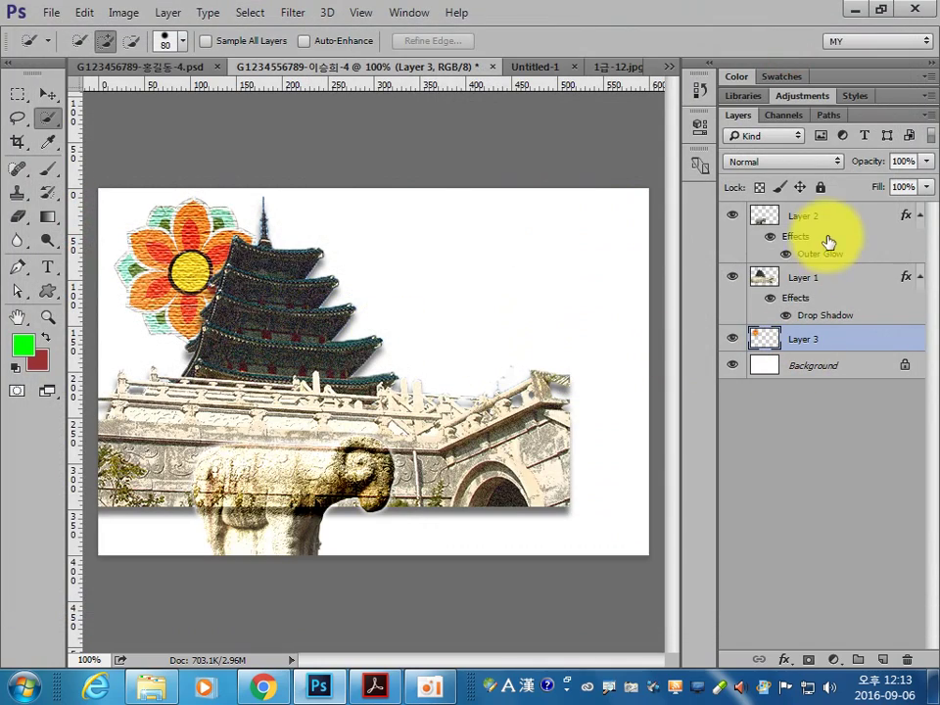
Give the flower on Layer 3 a 3 px cyan #00ffff outside stroke.
double_click(840, 342)
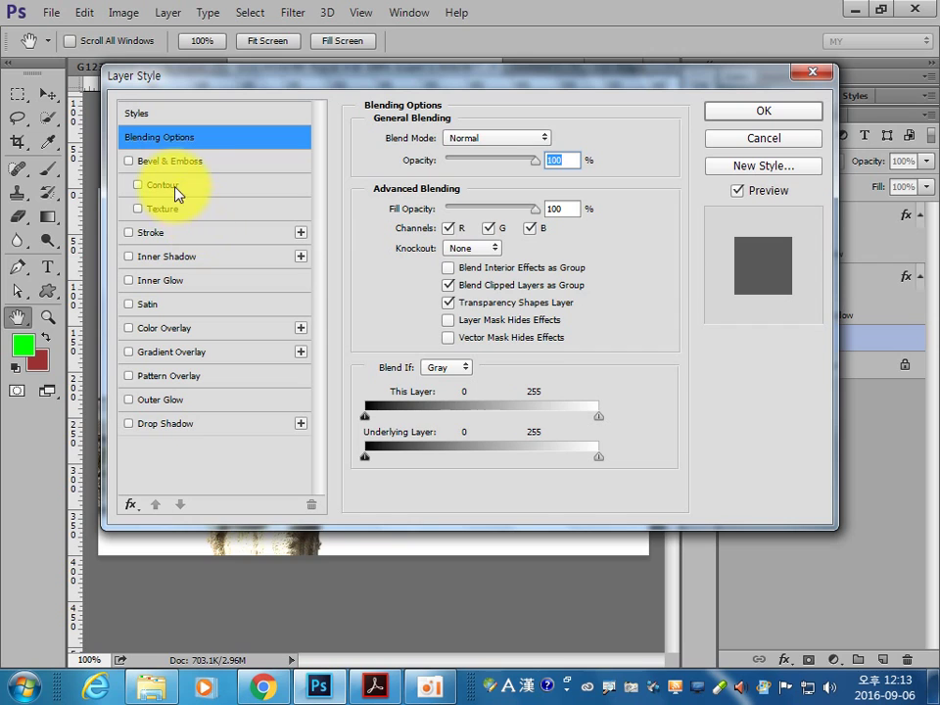
left_click(168, 237)
left_click_drag(294, 79, 466, 331)
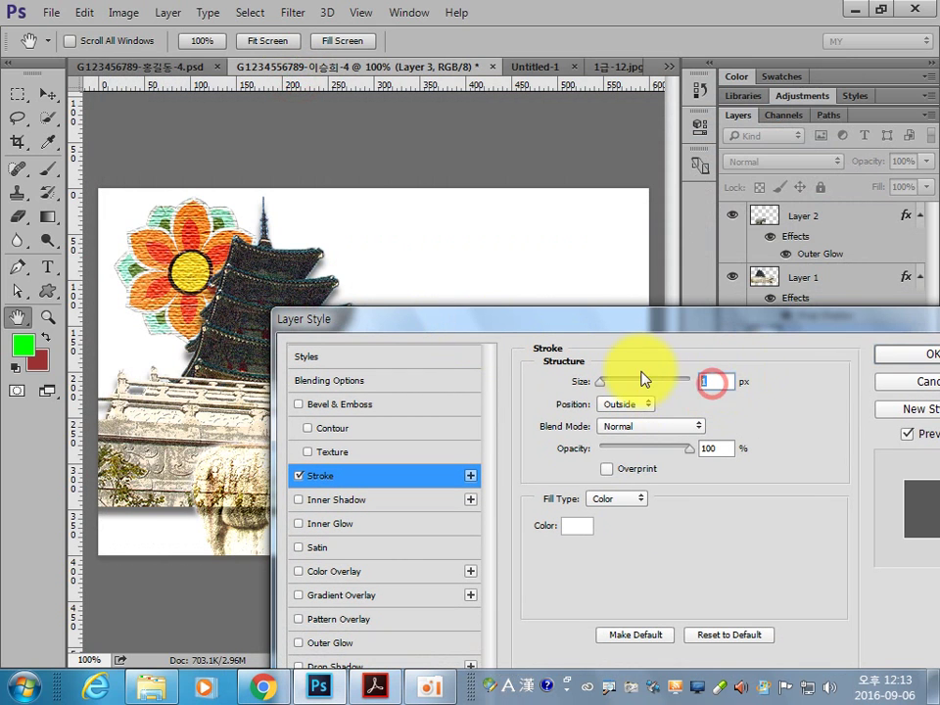
left_click(576, 529)
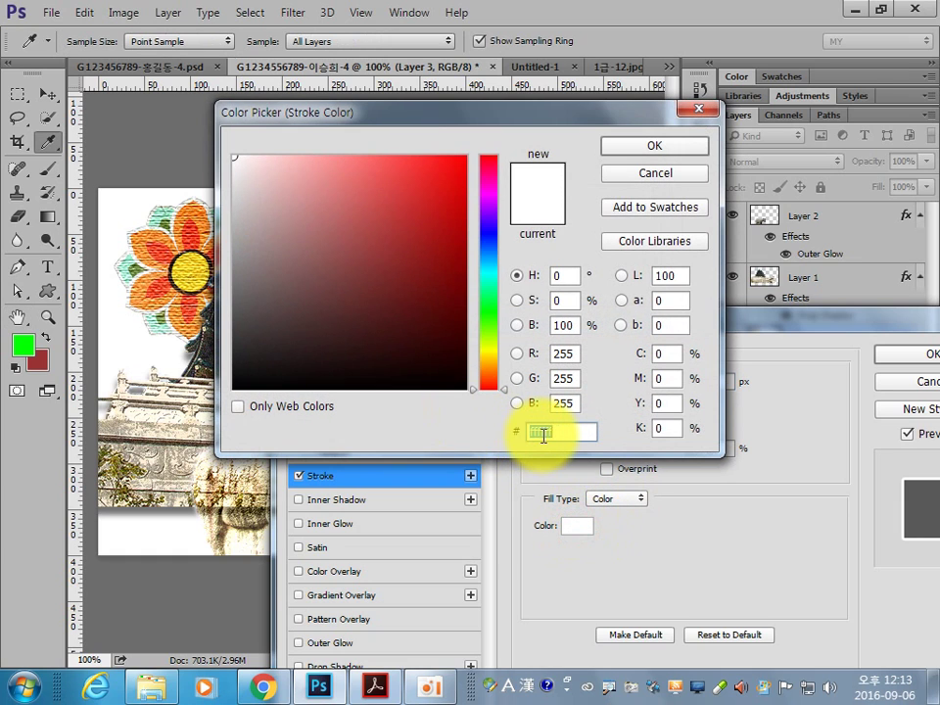
type("00")
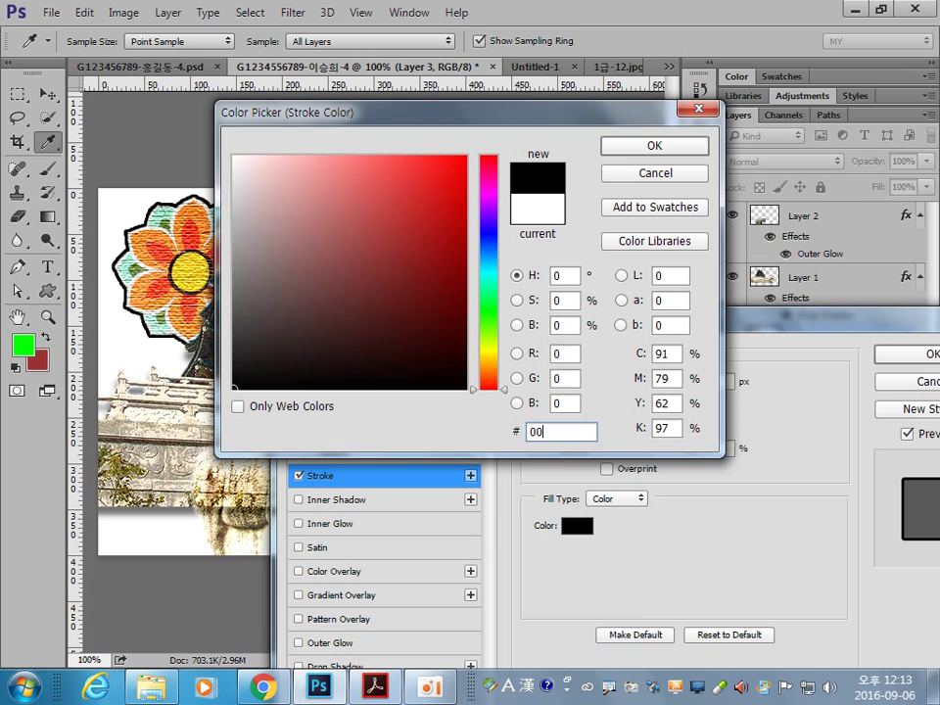
type("fff")
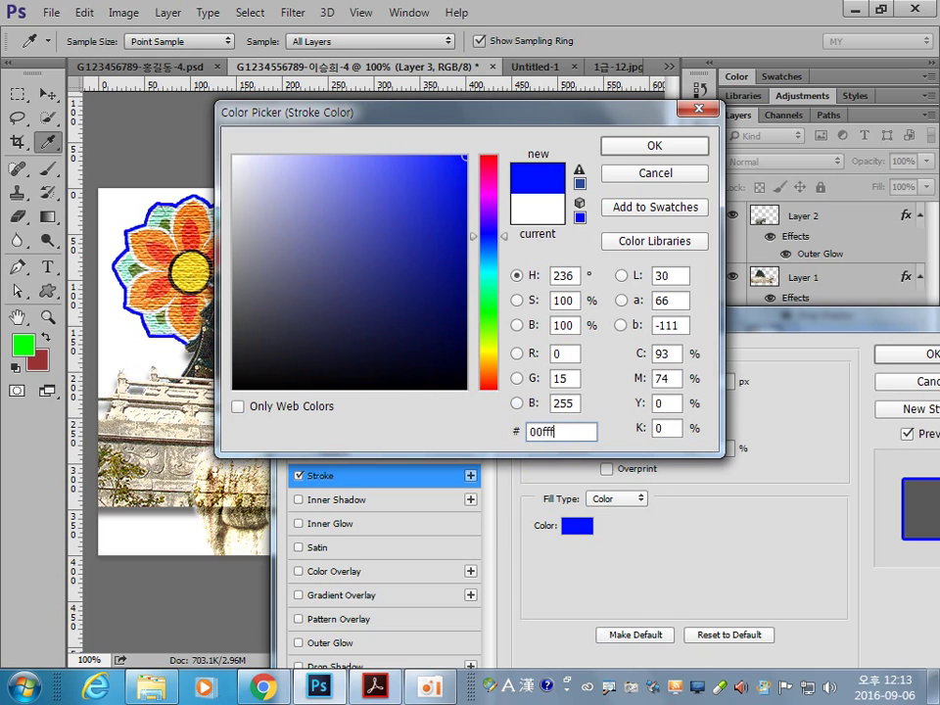
type("f")
key("Return")
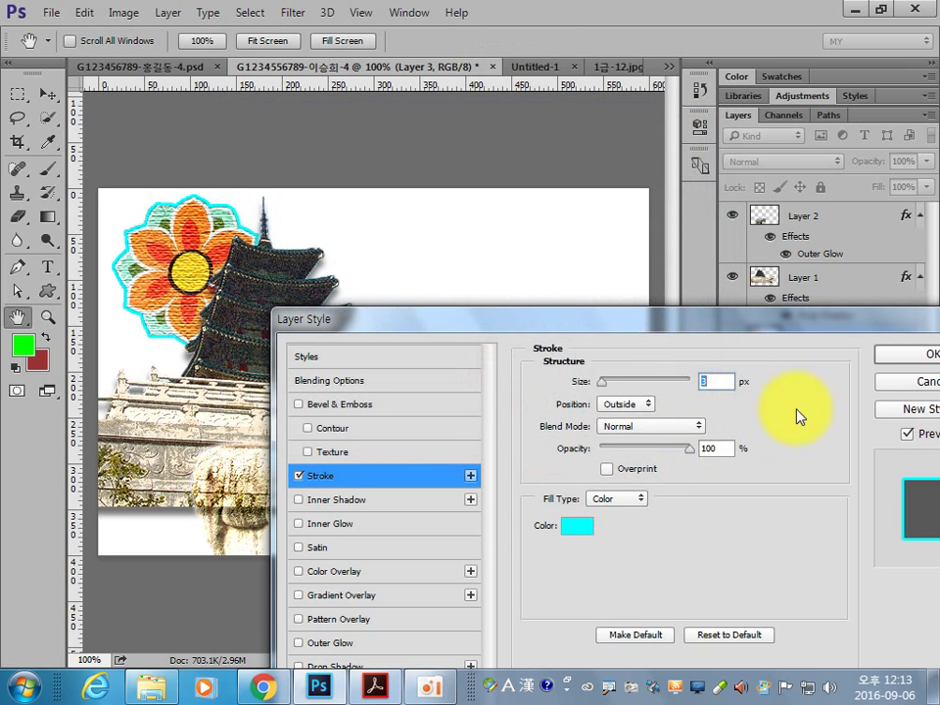
left_click(905, 359)
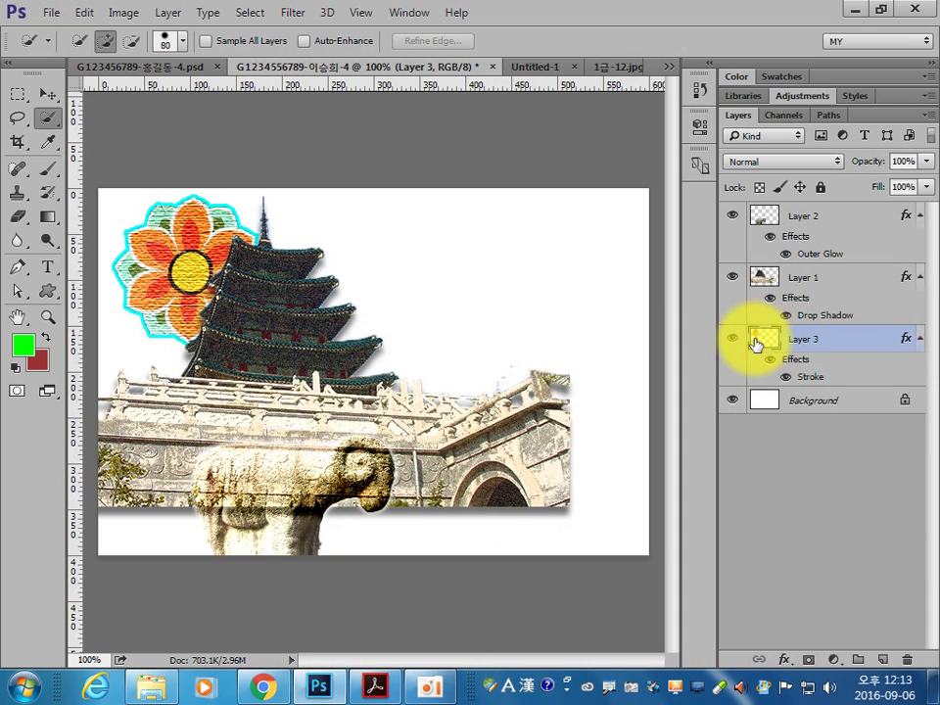
Scroll through the task sheet PDF for reference, then return to the Photoshop composite.
left_click(375, 685)
scroll(181, 209, "down", 1)
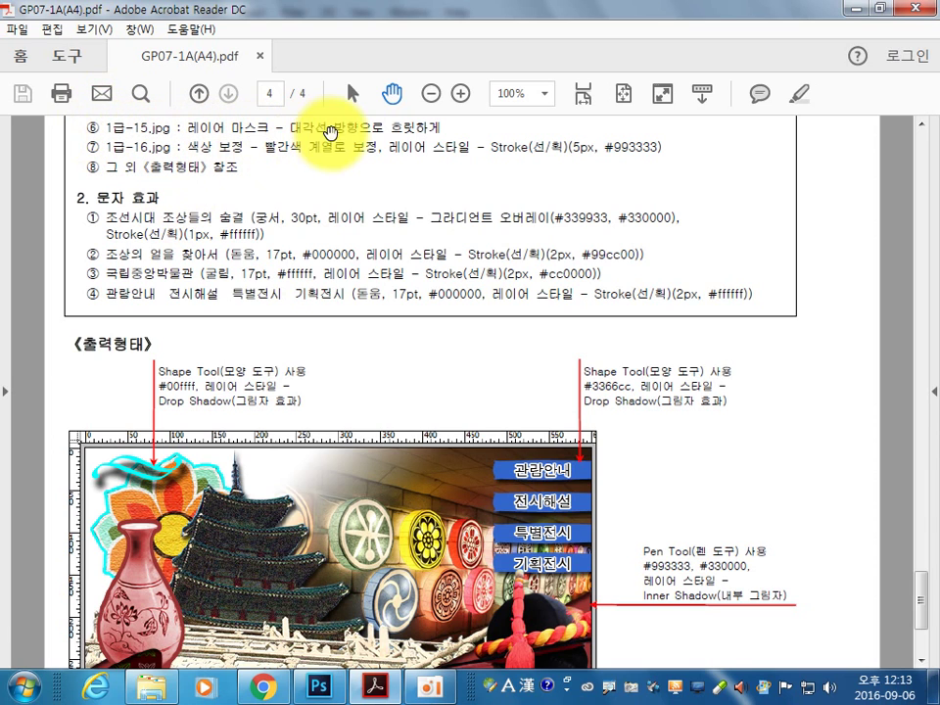
scroll(440, 342, "down", 1)
scroll(535, 451, "up", 1)
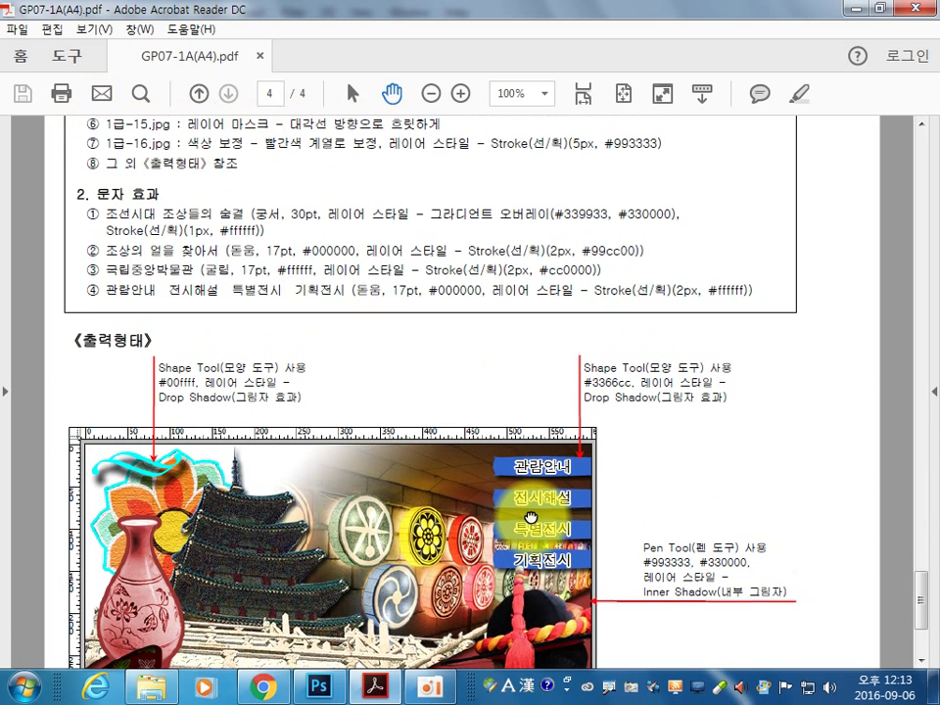
left_click(318, 685)
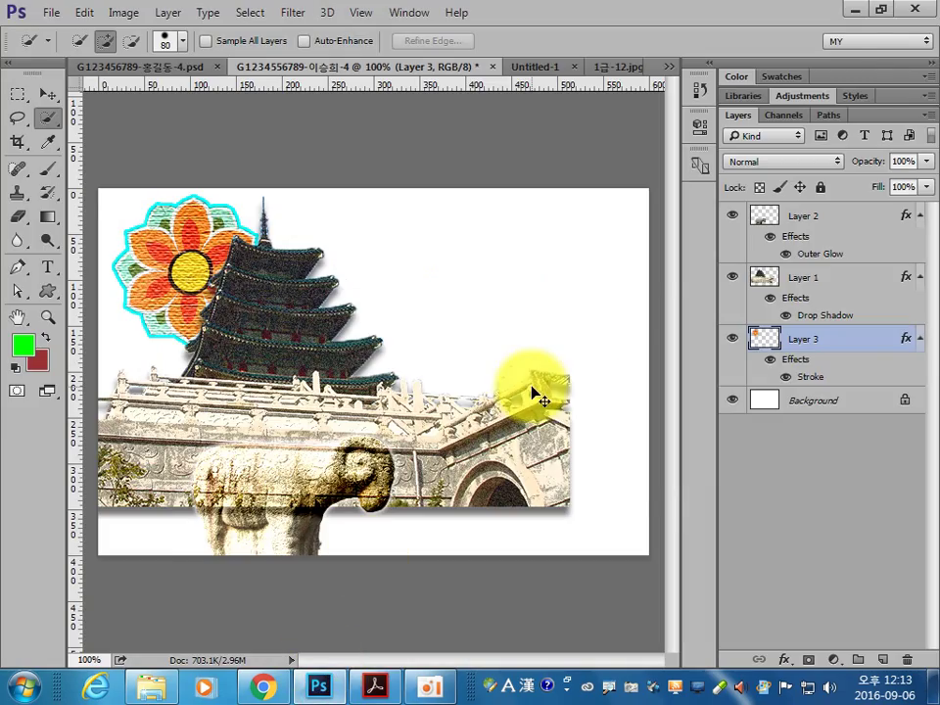
Open 1급-15.jpg, select all, and paste it into the composite as a new layer.
key("ctrl+o")
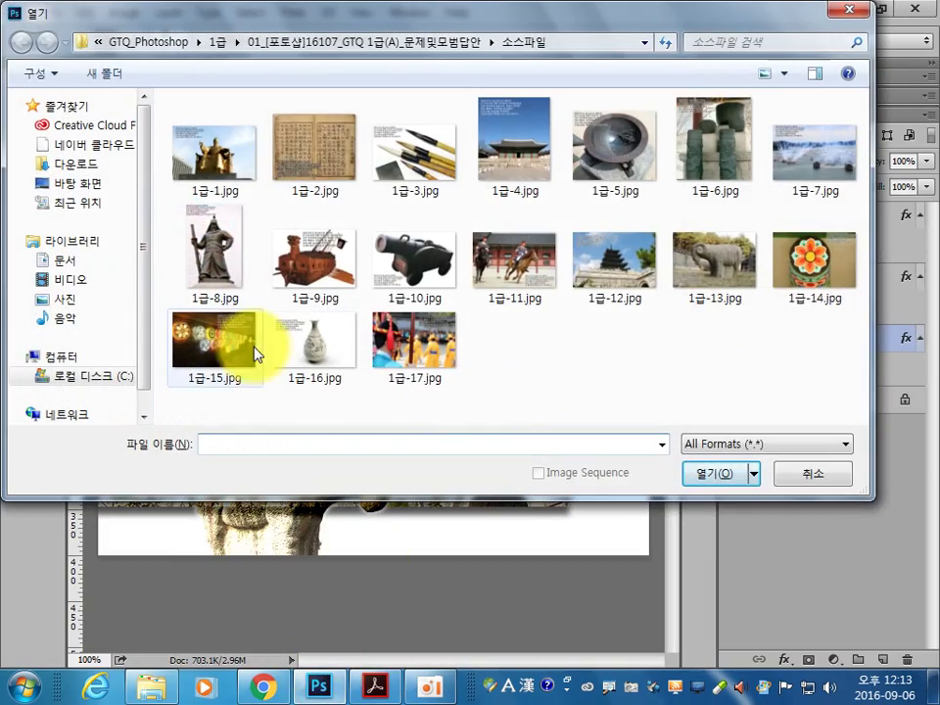
double_click(255, 349)
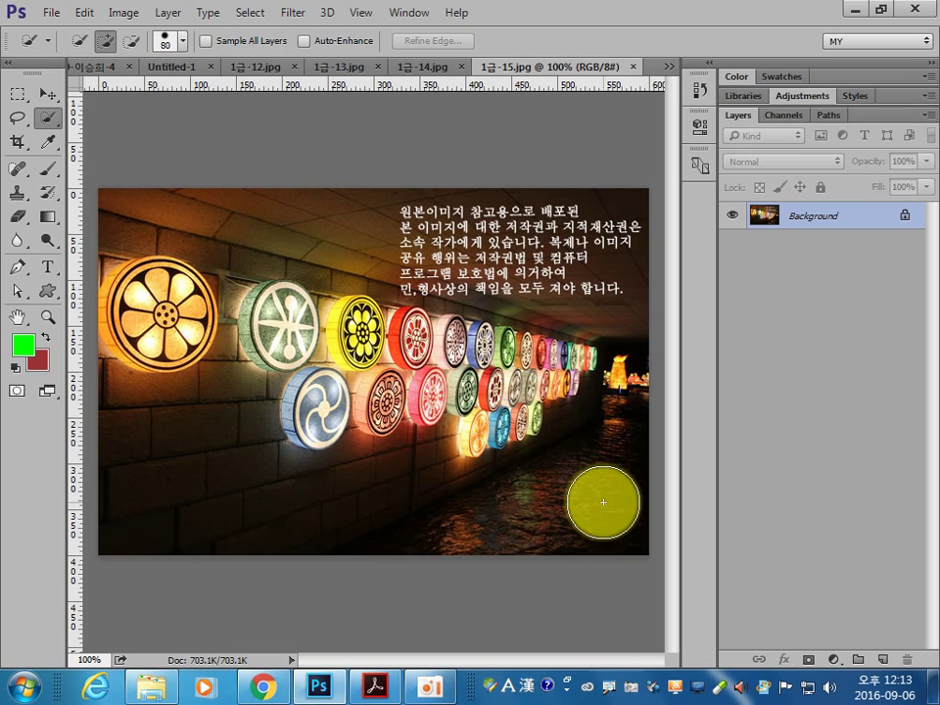
key("ctrl+a")
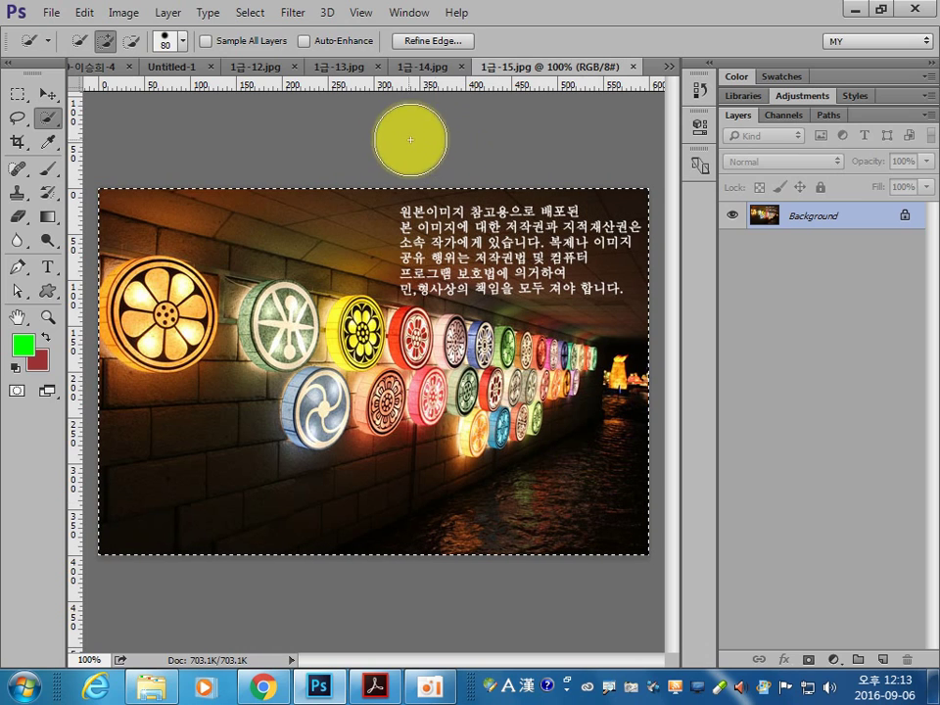
left_click(82, 66)
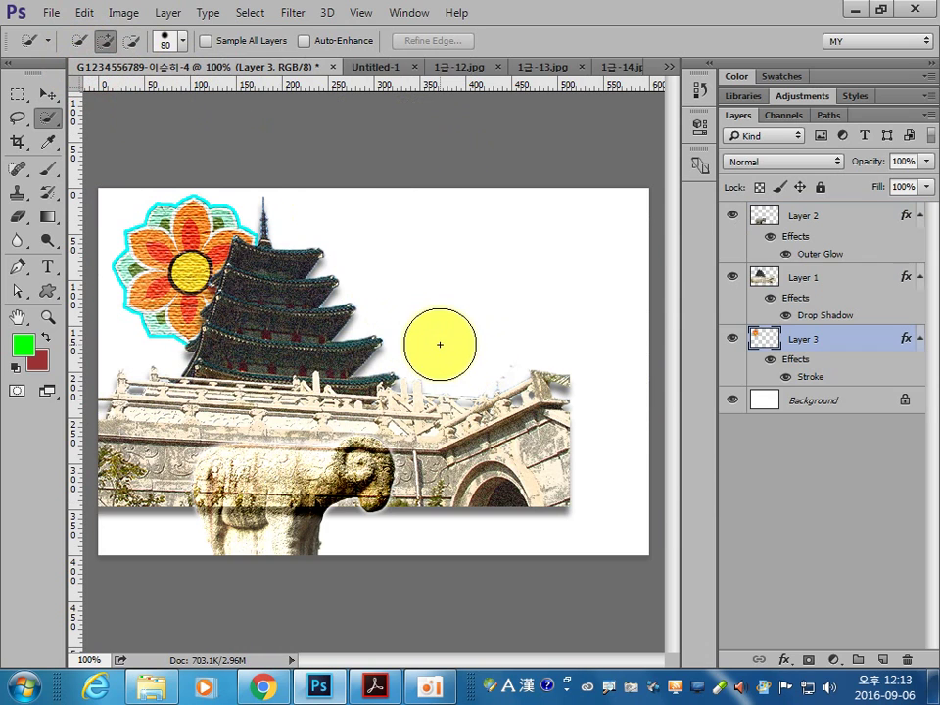
key("ctrl+v")
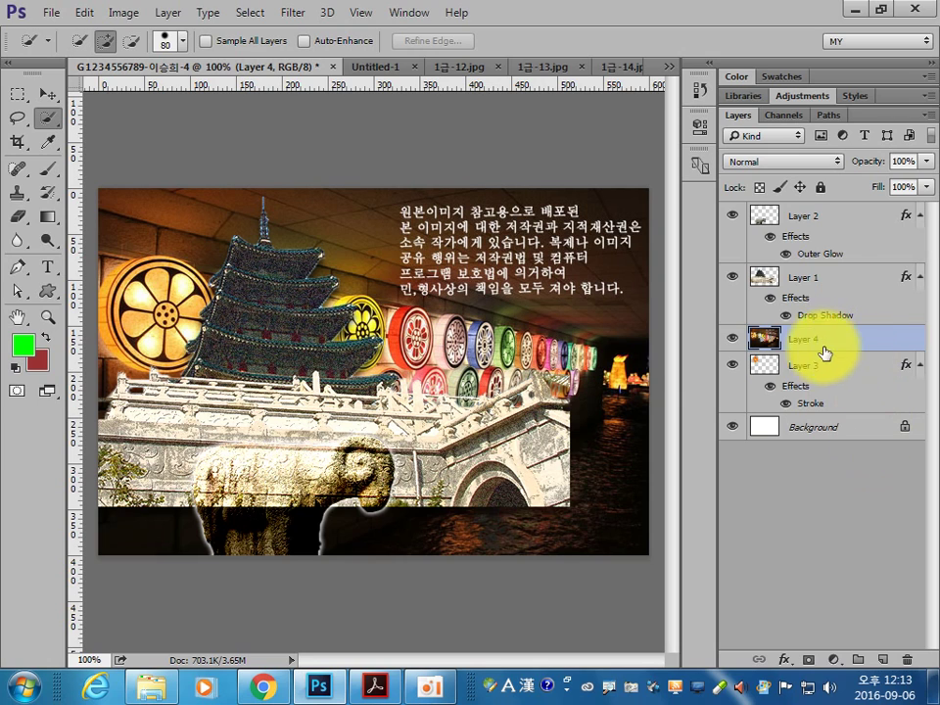
Shift the lantern-wall layer right and up, checking its position against the reference PDF.
left_click(47, 94)
mouse_move(399, 364)
left_mouse_down()
mouse_move(525, 326)
mouse_move(527, 304)
left_mouse_up()
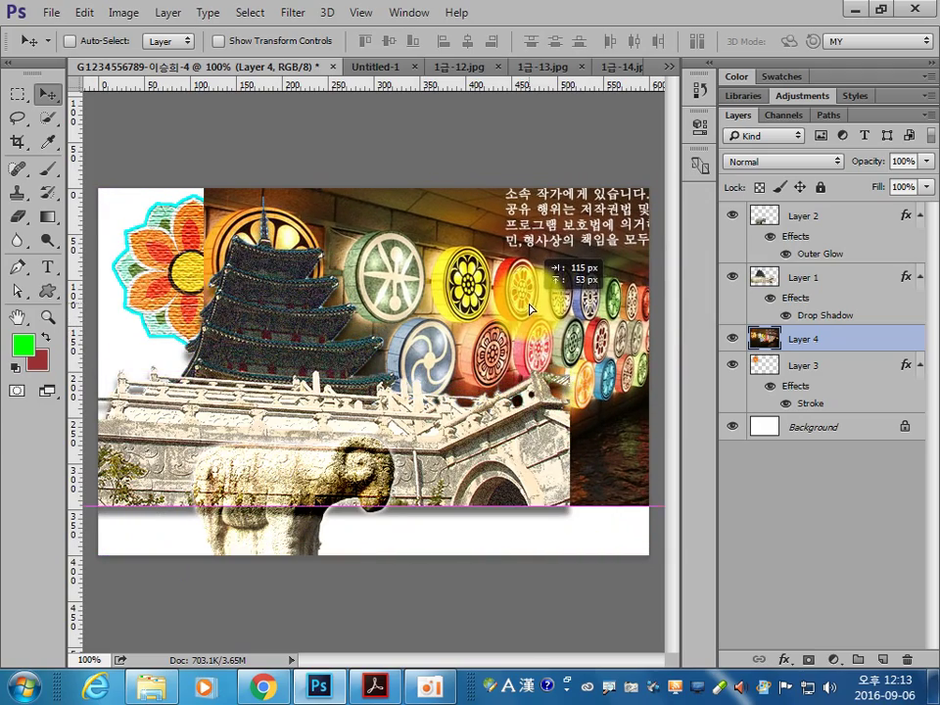
left_click(376, 686)
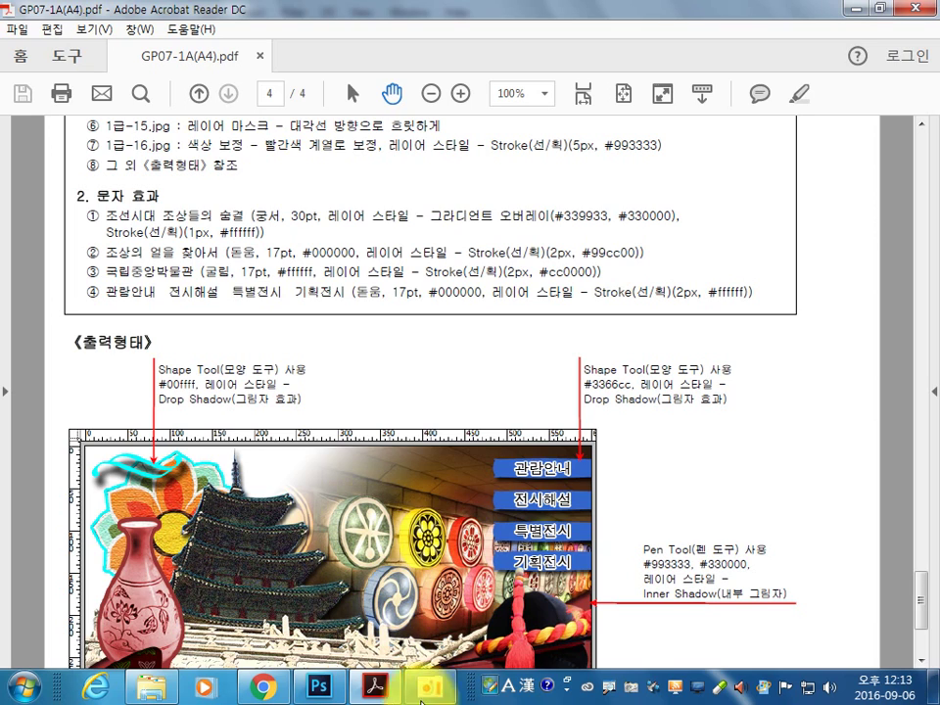
left_click(318, 687)
left_click_drag(432, 338, 441, 328)
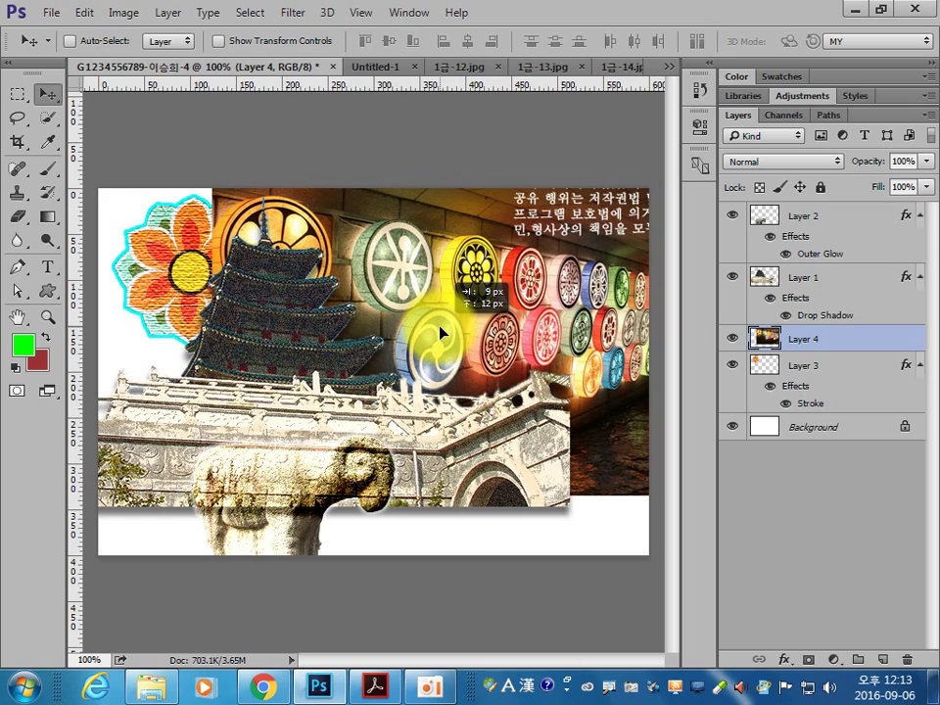
Scale the lantern-wall layer to 86% and set it behind the pagoda.
key("ctrl+t")
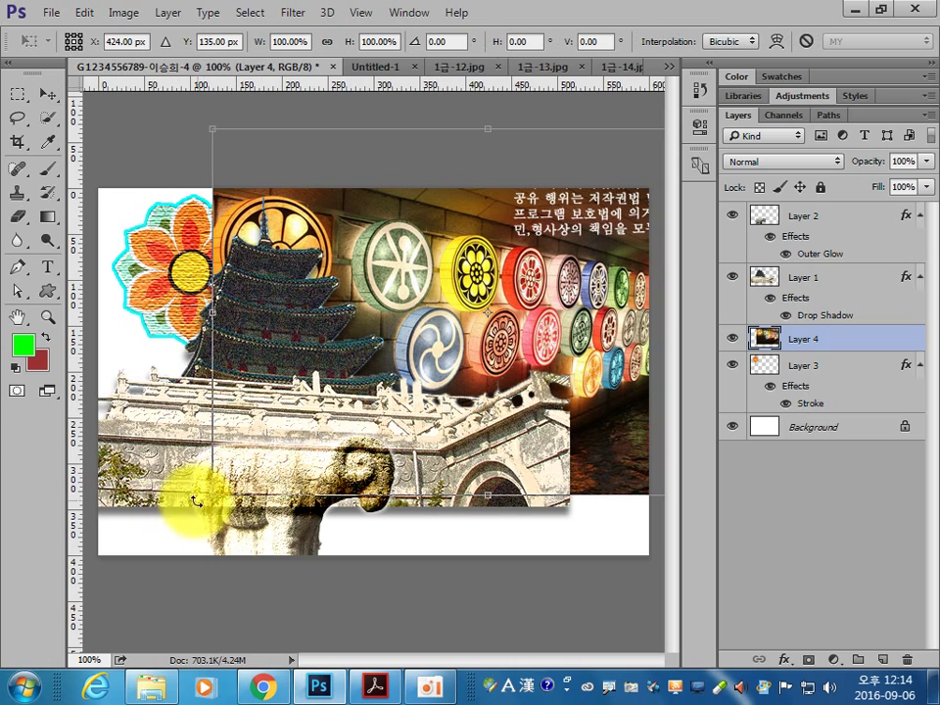
left_click_drag(208, 125, 275, 195)
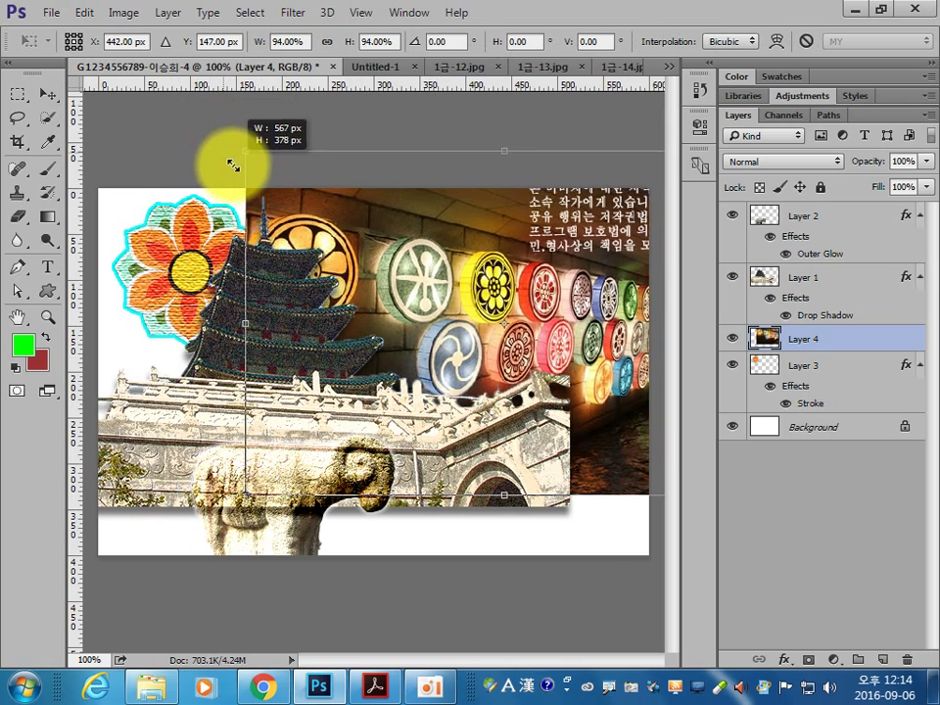
left_click_drag(482, 325, 435, 301)
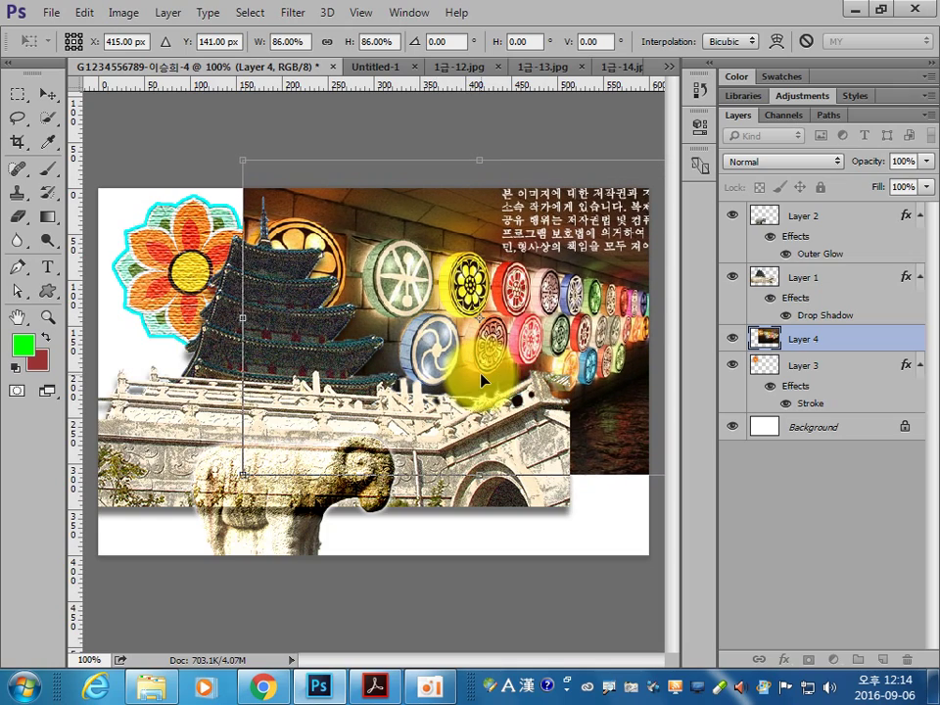
key("Return")
Check the reference PDF, then return to Photoshop.
left_click(376, 685)
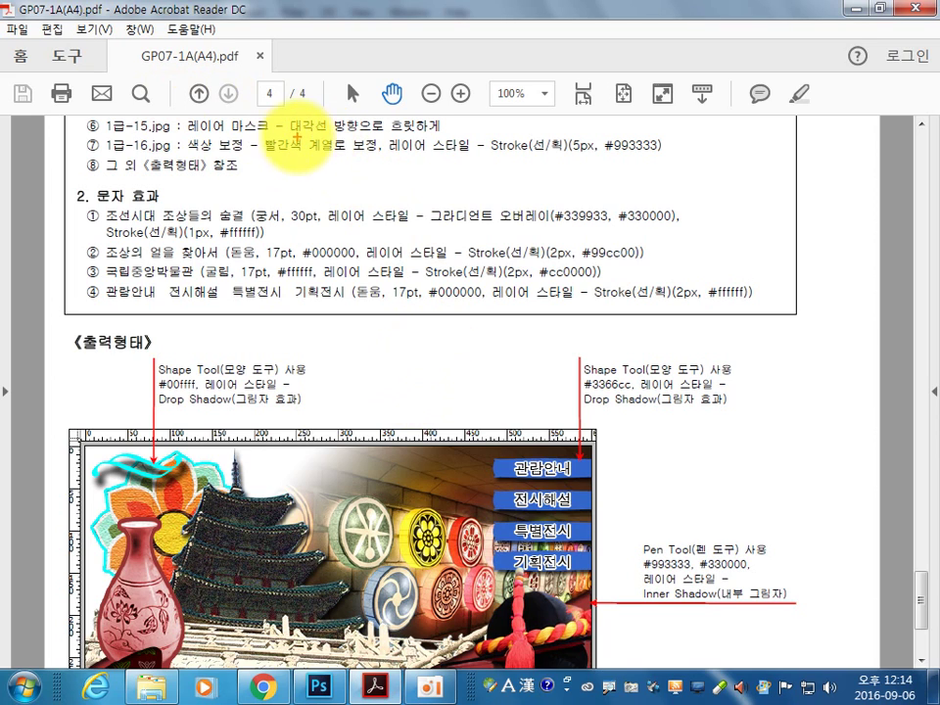
mouse_move(277, 127)
left_mouse_down()
mouse_move(431, 134)
mouse_move(452, 144)
mouse_move(272, 136)
mouse_move(231, 105)
mouse_move(209, 121)
mouse_move(265, 144)
left_mouse_up()
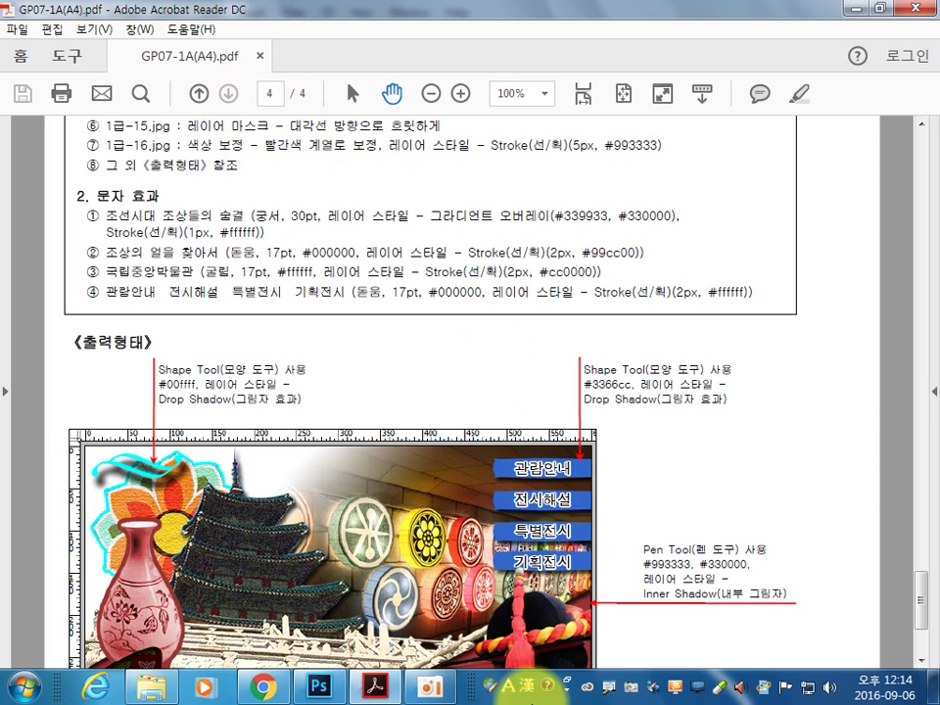
left_click(318, 685)
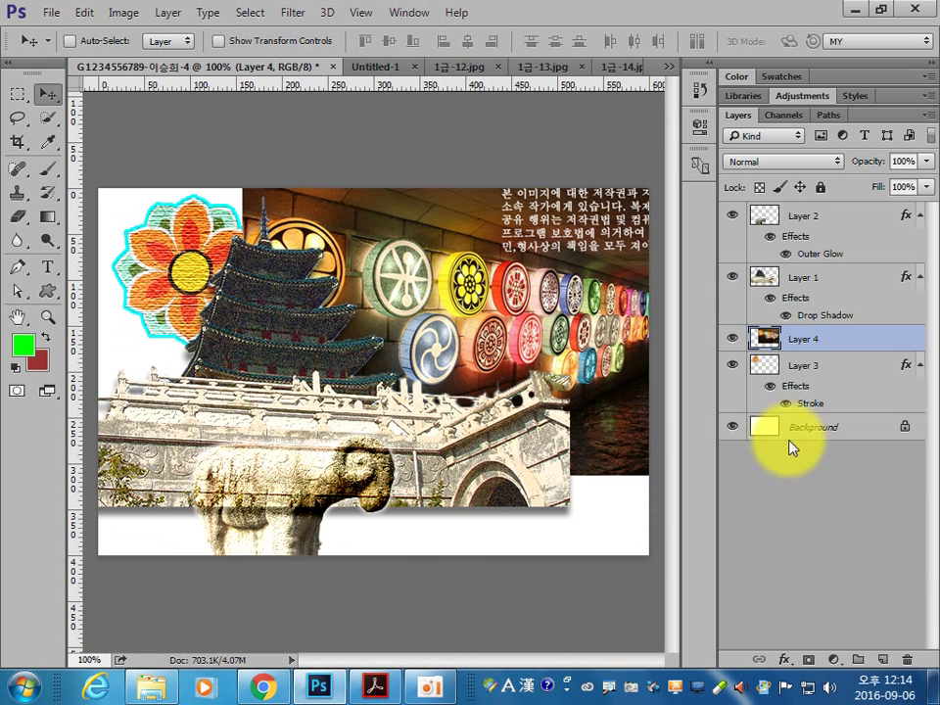
Add a Black, White diagonal gradient mask fading the lantern wall's top-left edge to white.
left_click(812, 663)
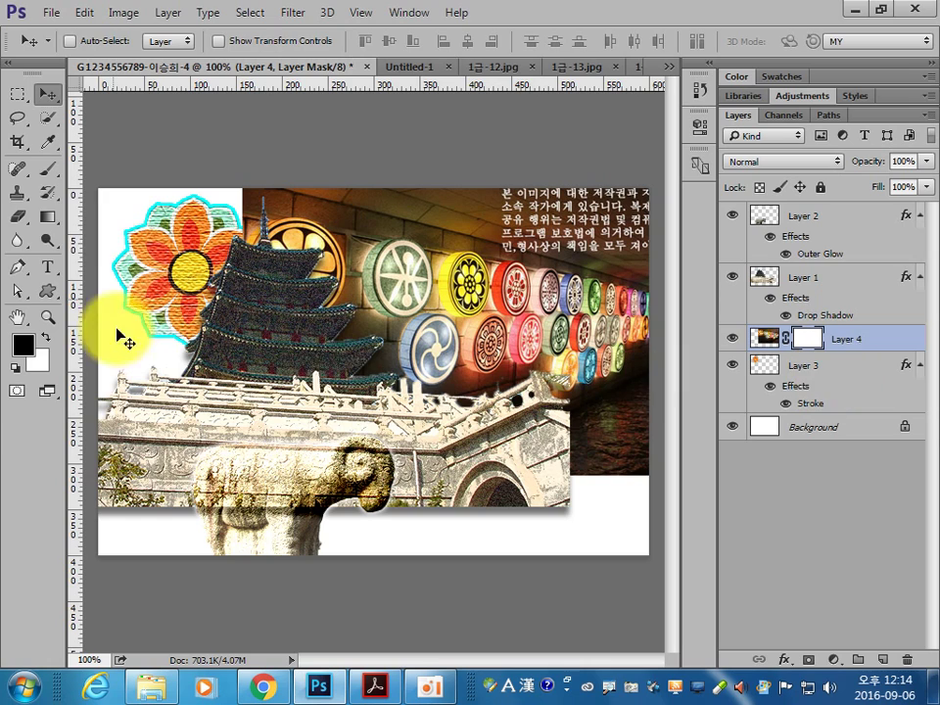
left_click(47, 216)
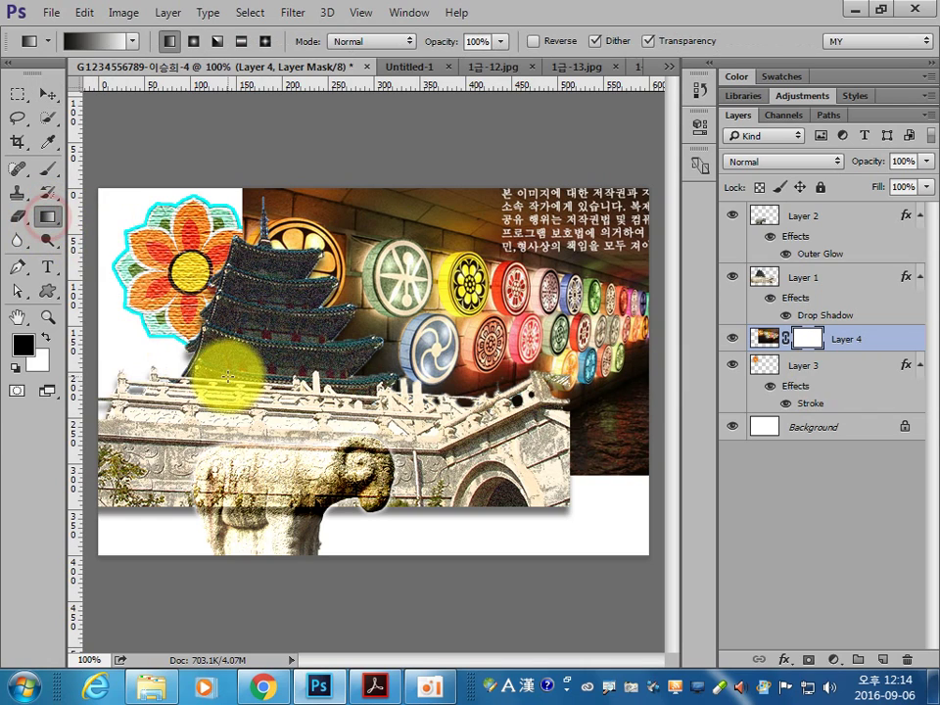
left_click(131, 42)
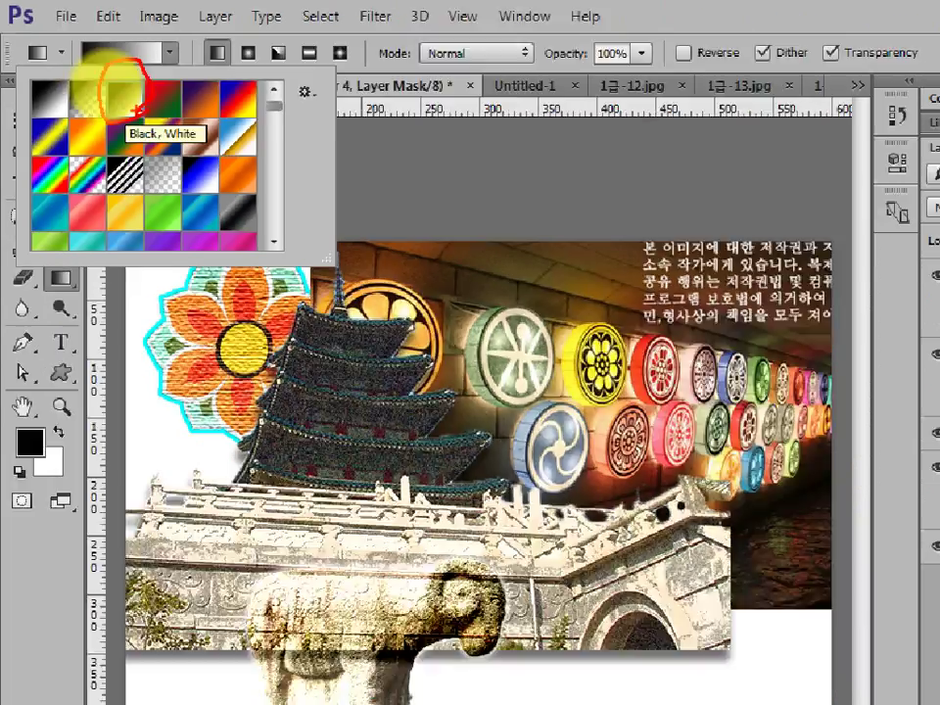
double_click(124, 98)
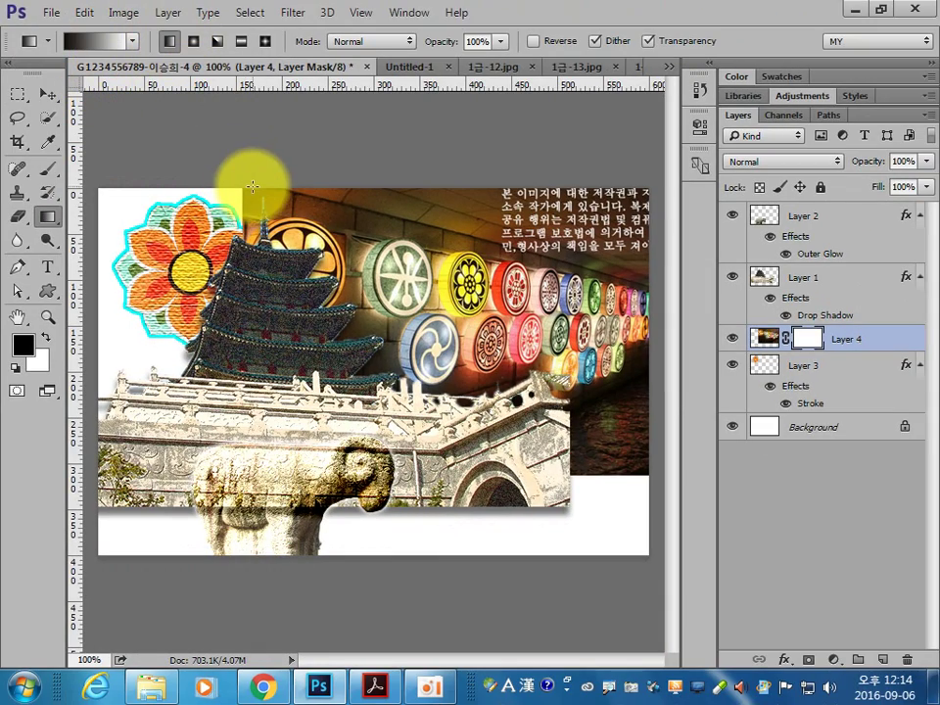
left_click_drag(258, 185, 357, 294)
left_click_drag(270, 209, 335, 294)
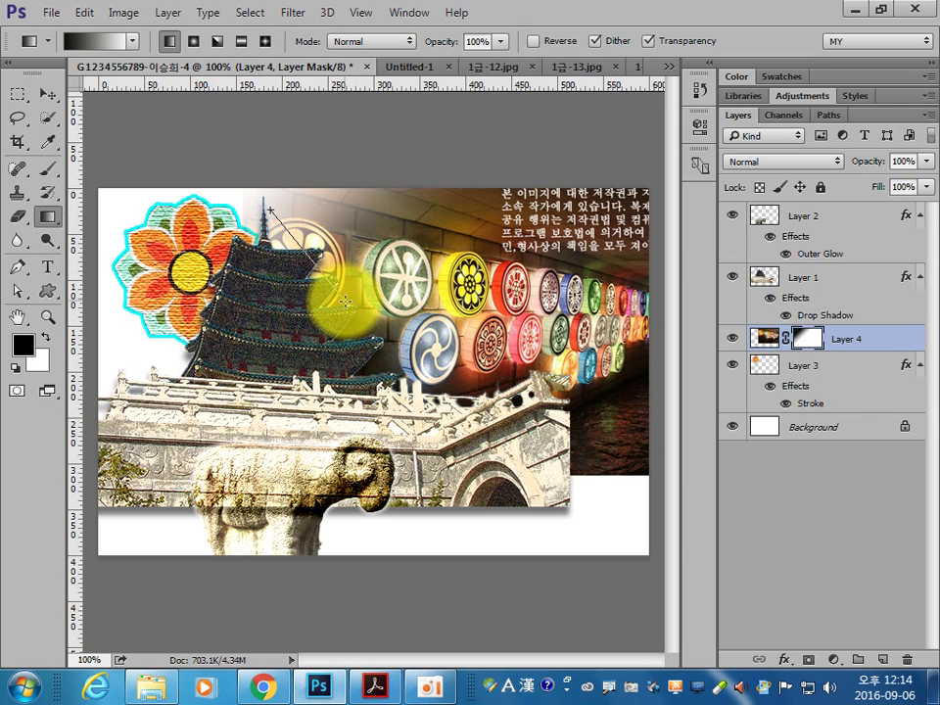
left_click_drag(283, 210, 353, 282)
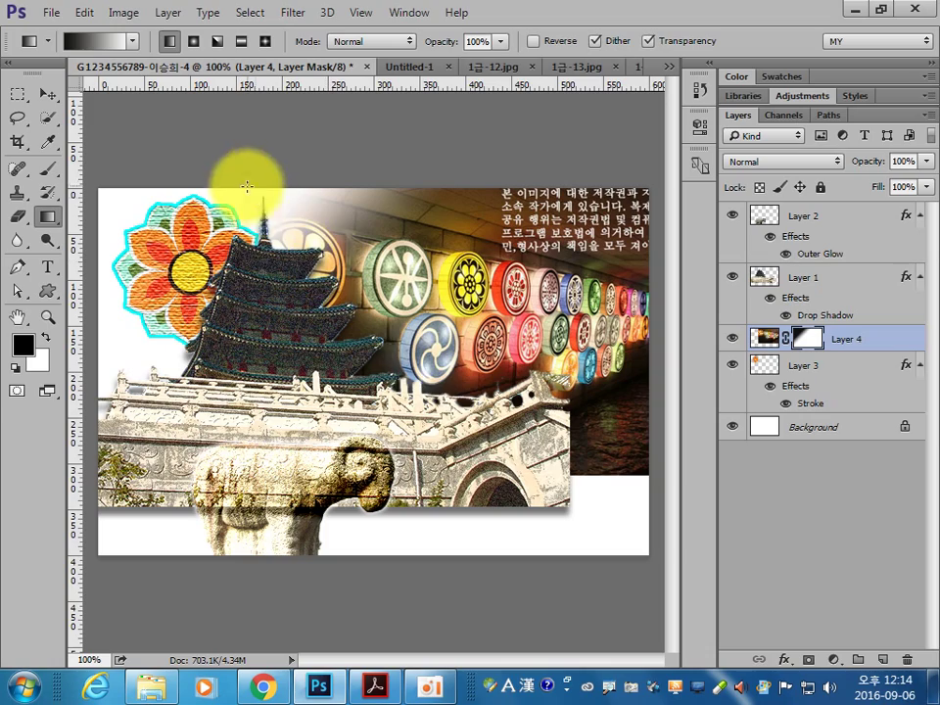
left_click(380, 686)
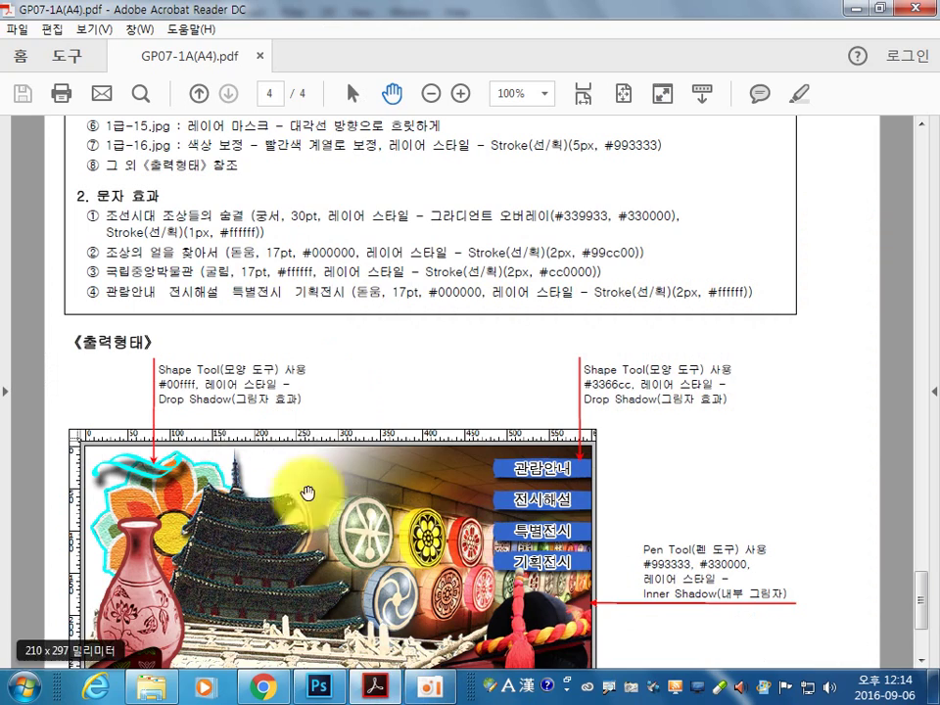
Compare the composite with the reference PDF, scrolling the page, then return to Photoshop.
left_click(319, 687)
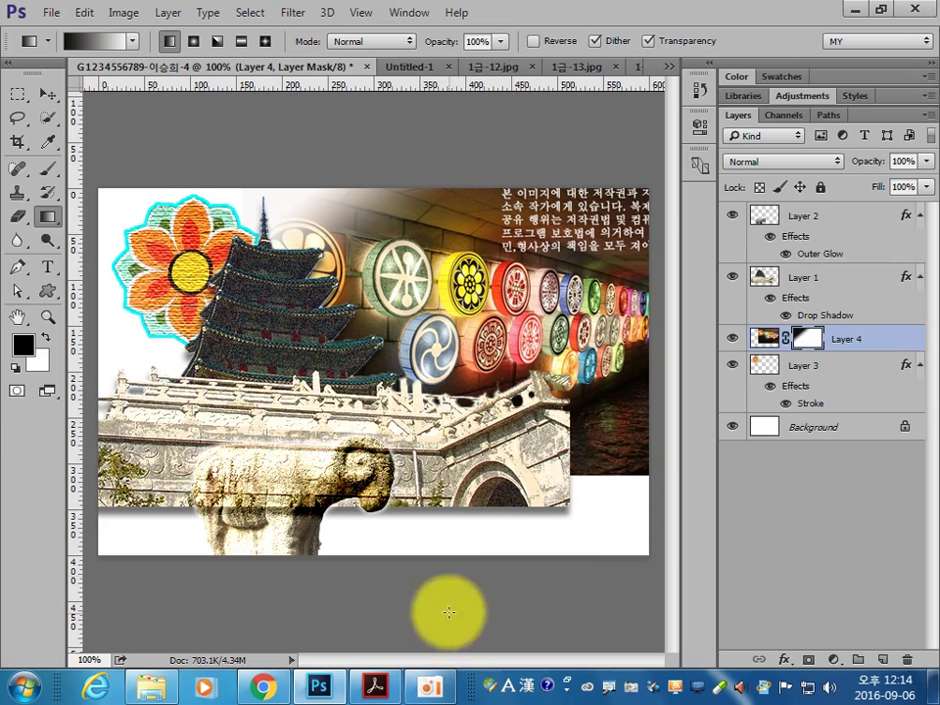
left_click(376, 685)
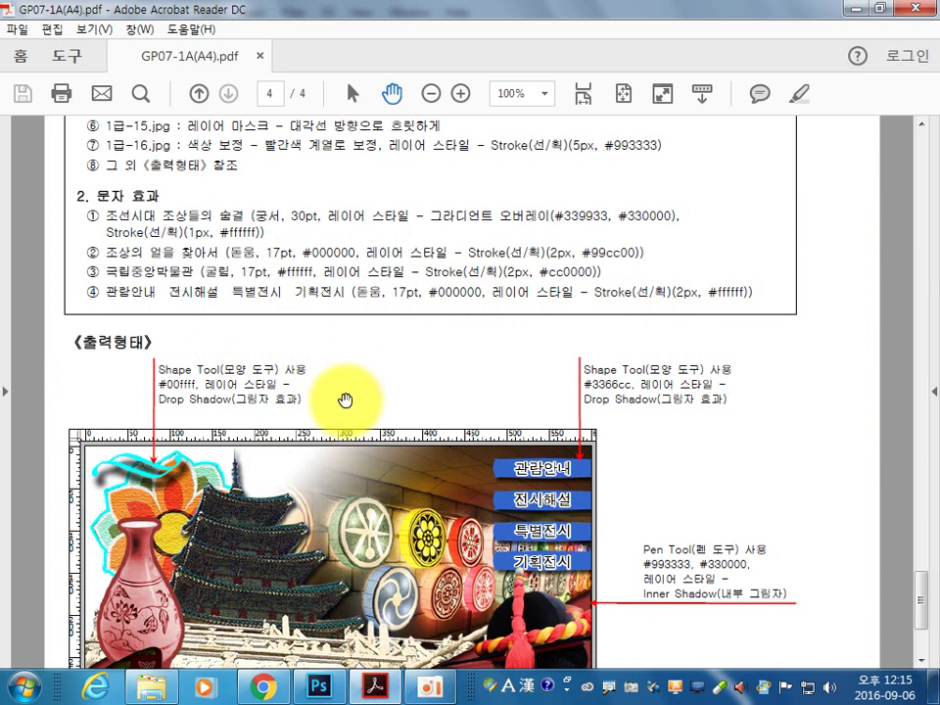
scroll(343, 394, "down", 1)
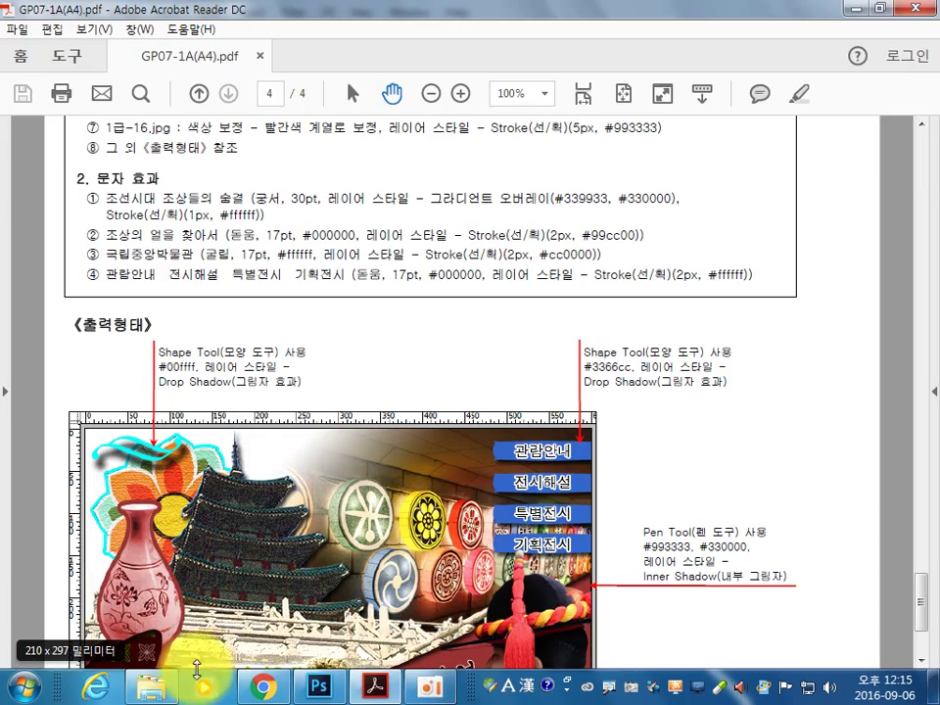
left_click(318, 686)
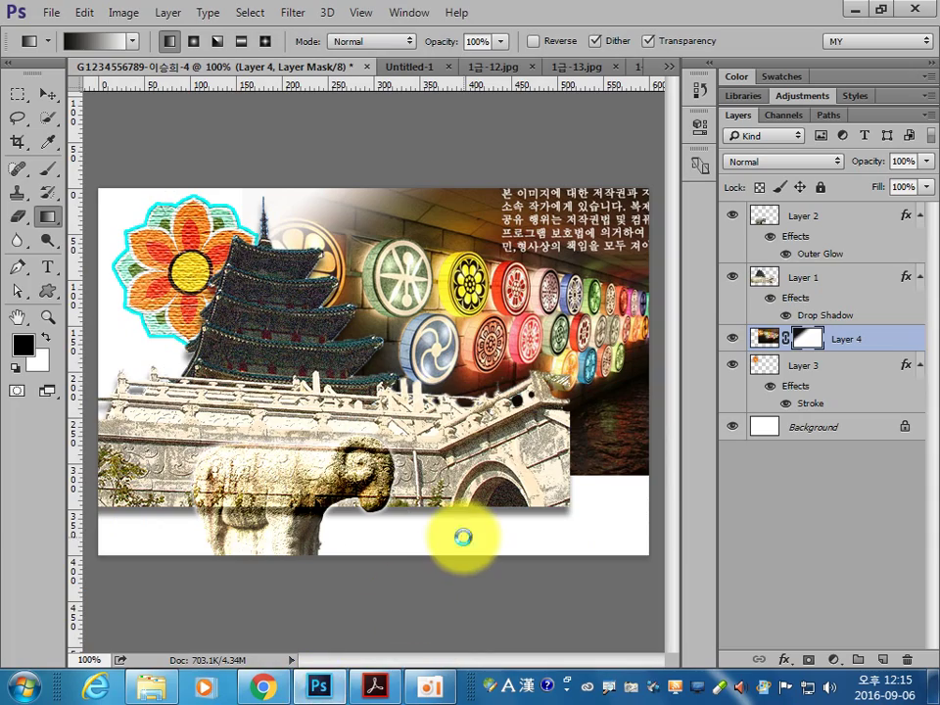
Open 1급-16.jpg and Quick-Select the vase body and its lower part.
key("ctrl+o")
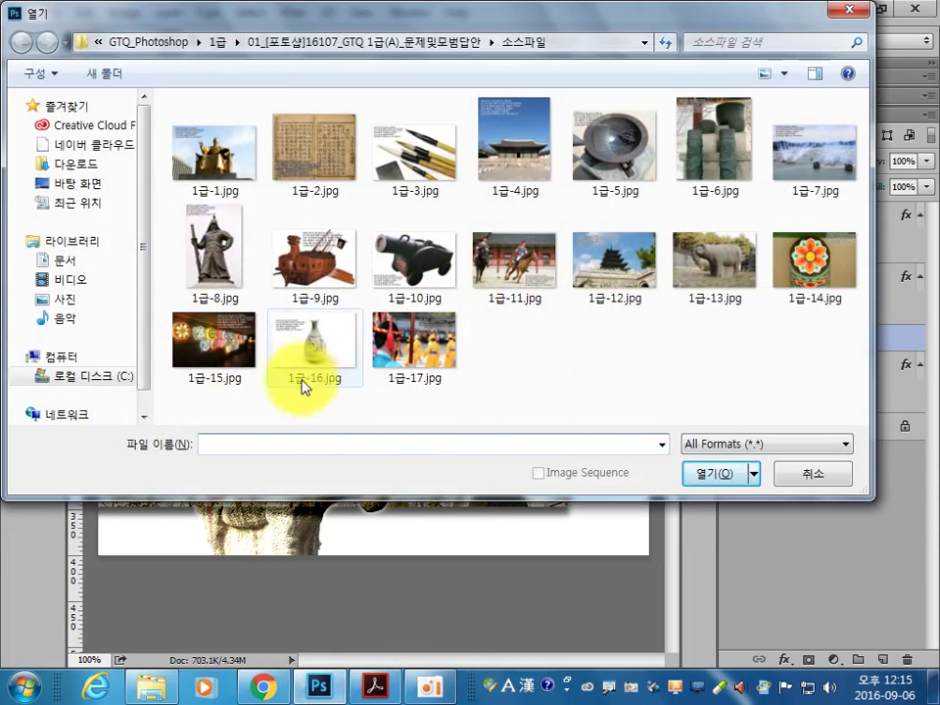
double_click(303, 387)
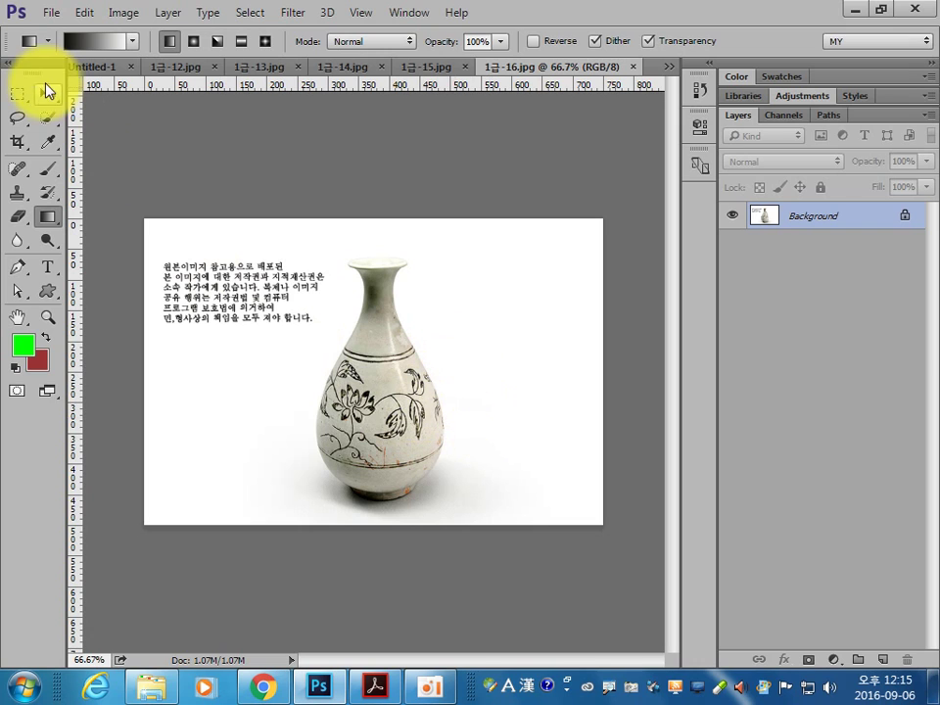
left_click(47, 118)
mouse_move(347, 384)
left_mouse_down()
mouse_move(382, 449)
mouse_move(357, 394)
mouse_move(405, 432)
left_mouse_up()
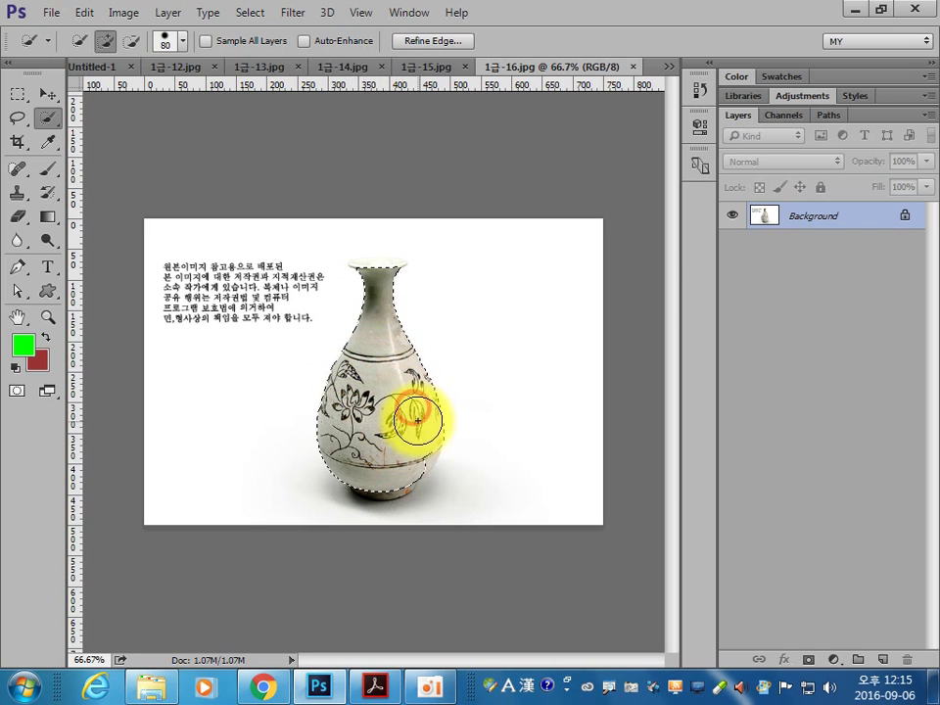
mouse_move(393, 466)
left_mouse_down()
mouse_move(373, 472)
mouse_move(399, 373)
left_mouse_up()
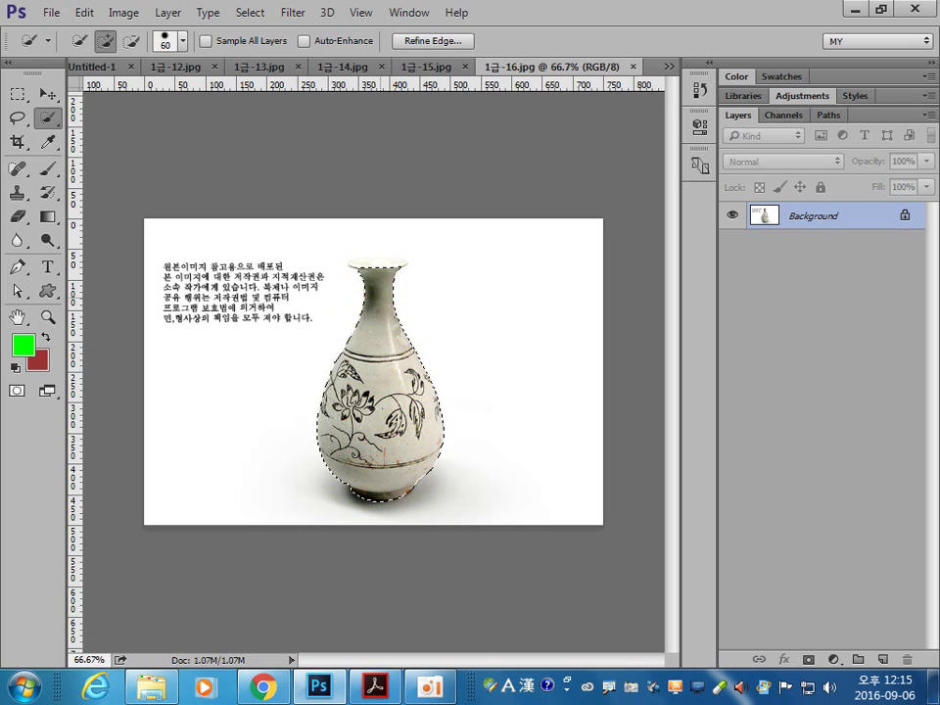
Zoom in and extend the vase selection over the neck and rim with a smaller brush.
key("bracketleft")
key("bracketleft")
left_click(378, 264)
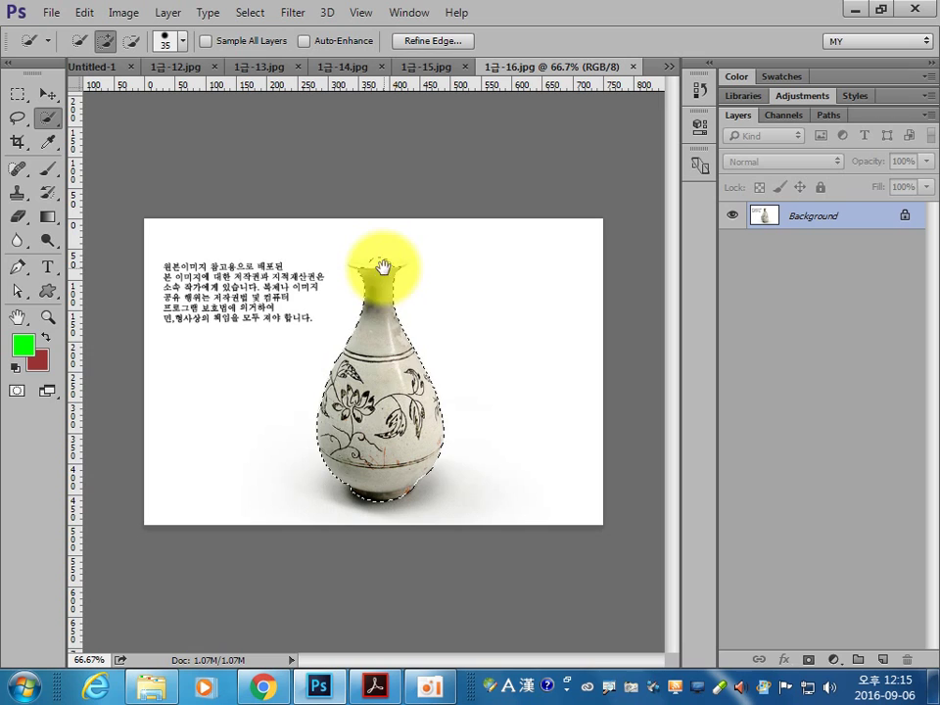
key("ctrl+space")
left_click_drag(326, 232, 446, 314)
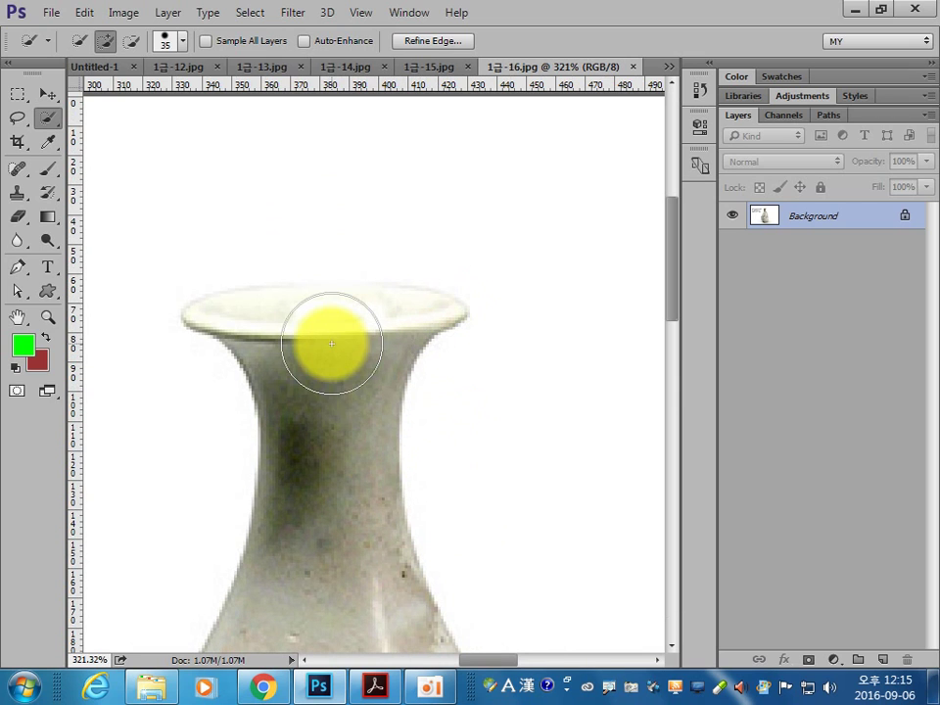
key("bracketleft")
key("bracketleft")
key("bracketleft")
key("bracketleft")
left_click_drag(290, 325, 211, 313)
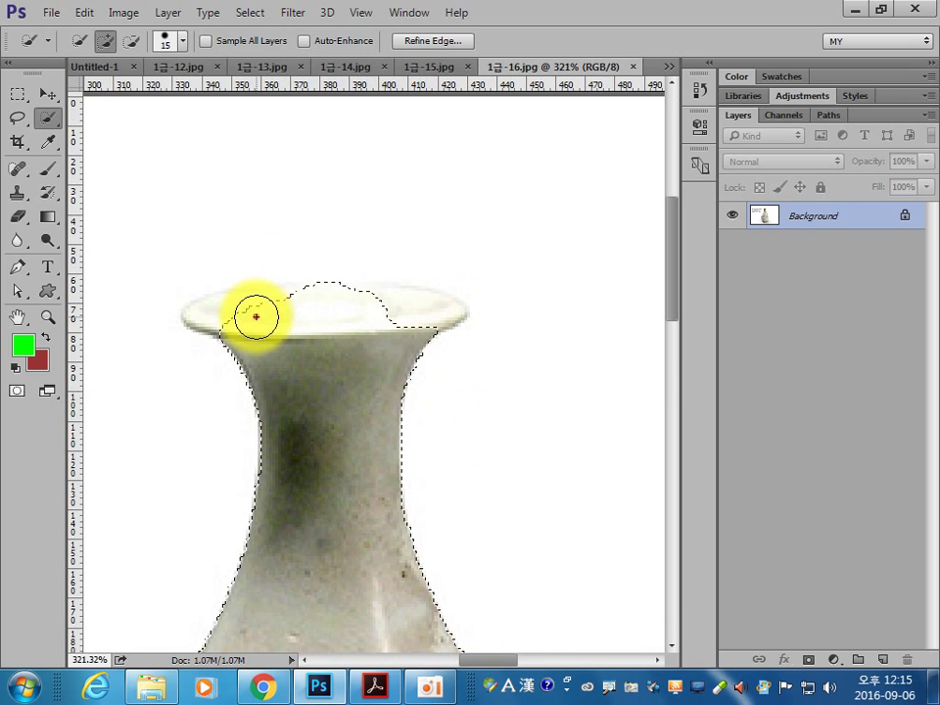
key("bracketleft")
key("bracketleft")
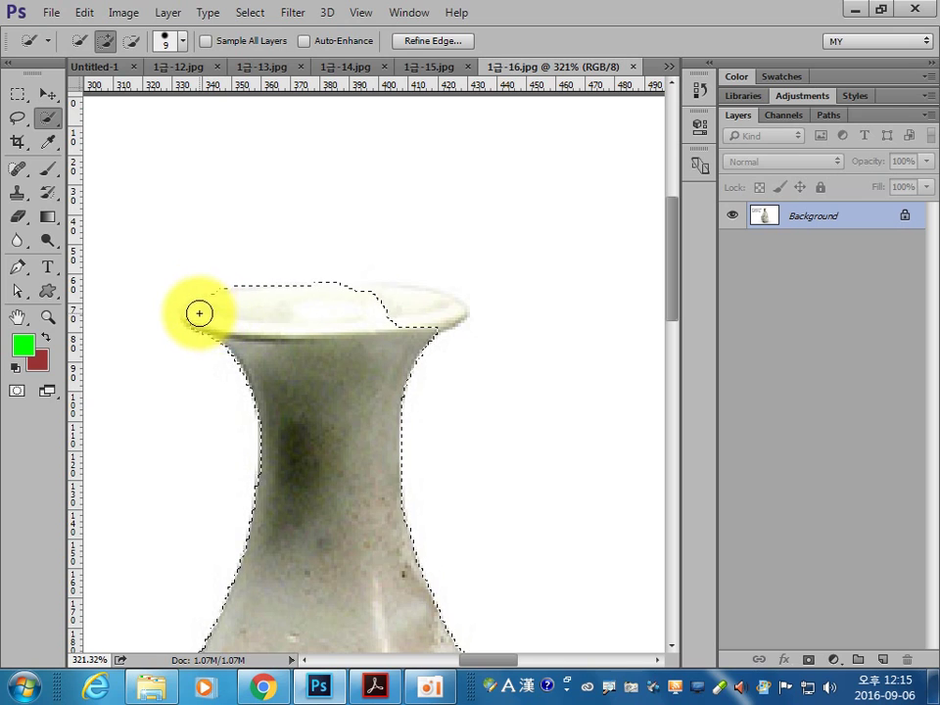
left_click_drag(213, 315, 389, 306)
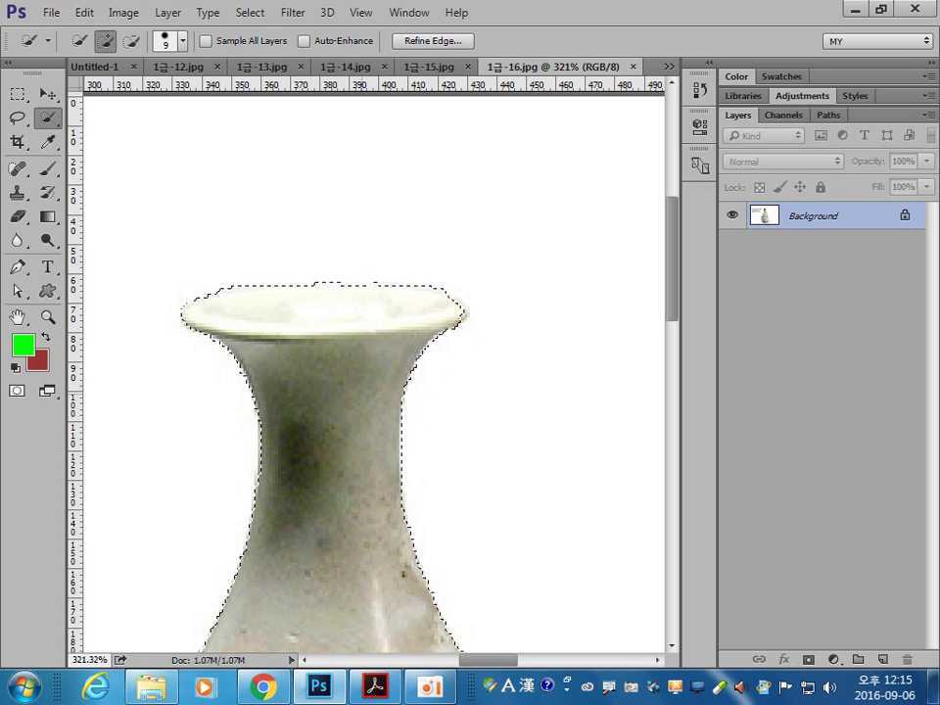
left_click(363, 405)
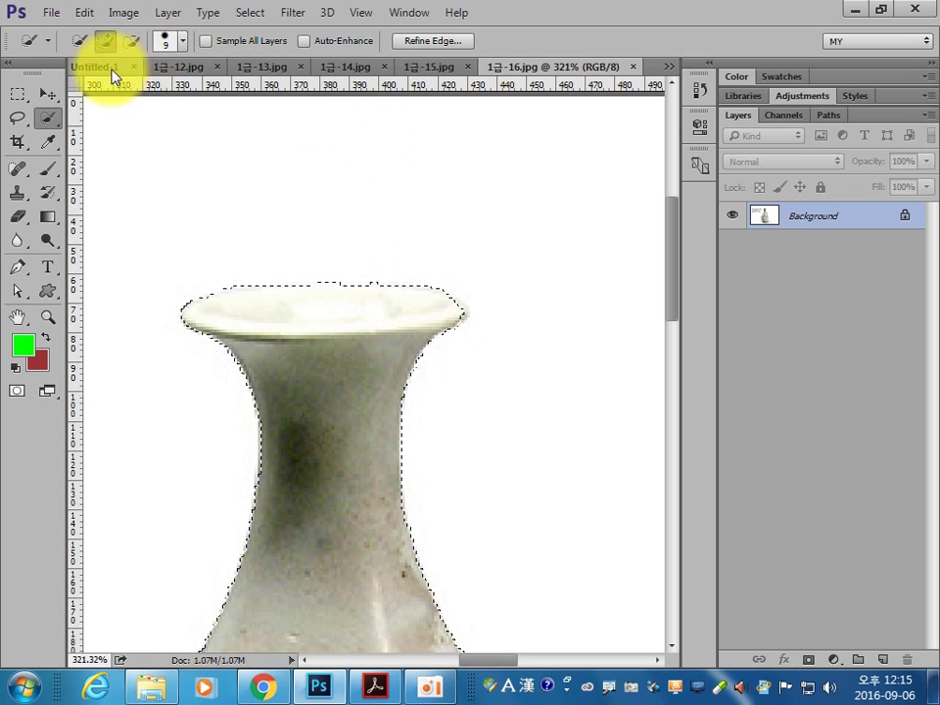
Drag the selected vase into the composite and move Layer 5 to the top of the stack.
left_click(669, 66)
left_click(729, 92)
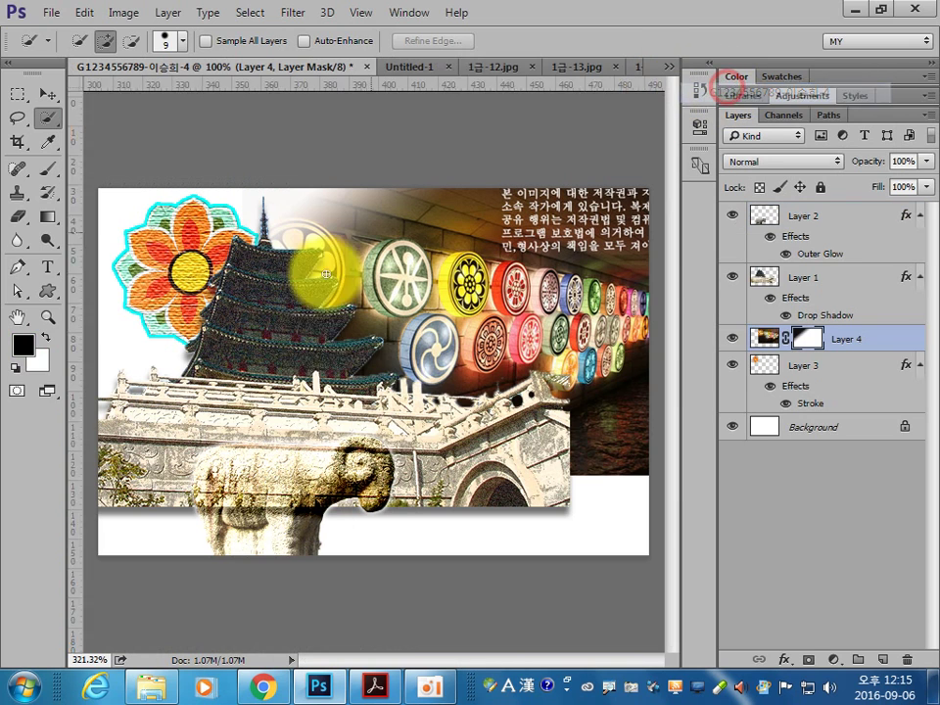
left_click_drag(401, 372, 397, 374)
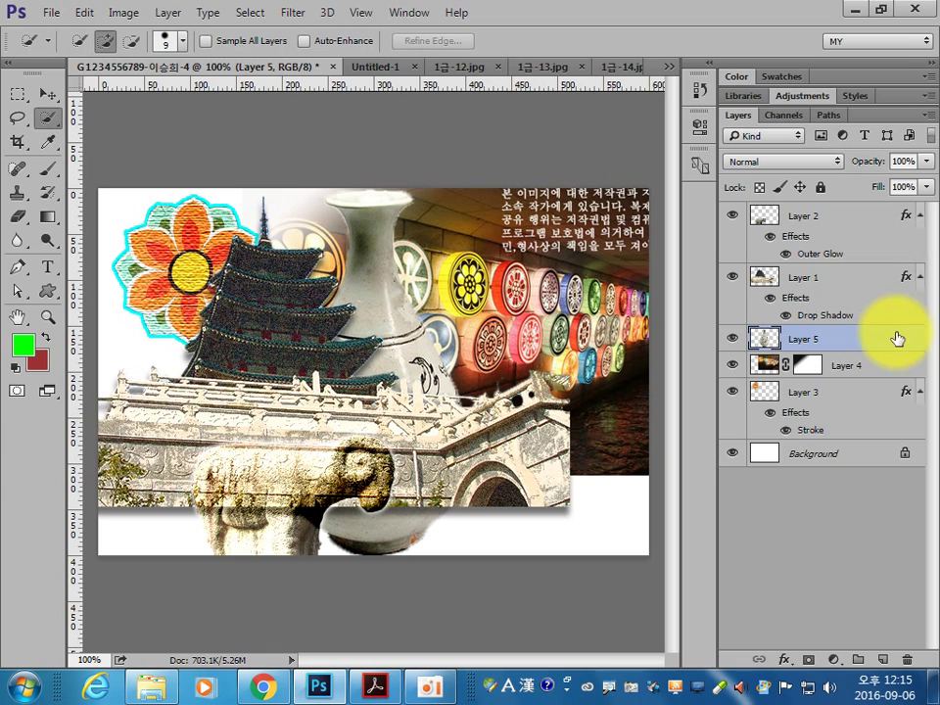
mouse_move(850, 333)
left_mouse_down()
mouse_move(856, 194)
mouse_move(859, 202)
left_mouse_up()
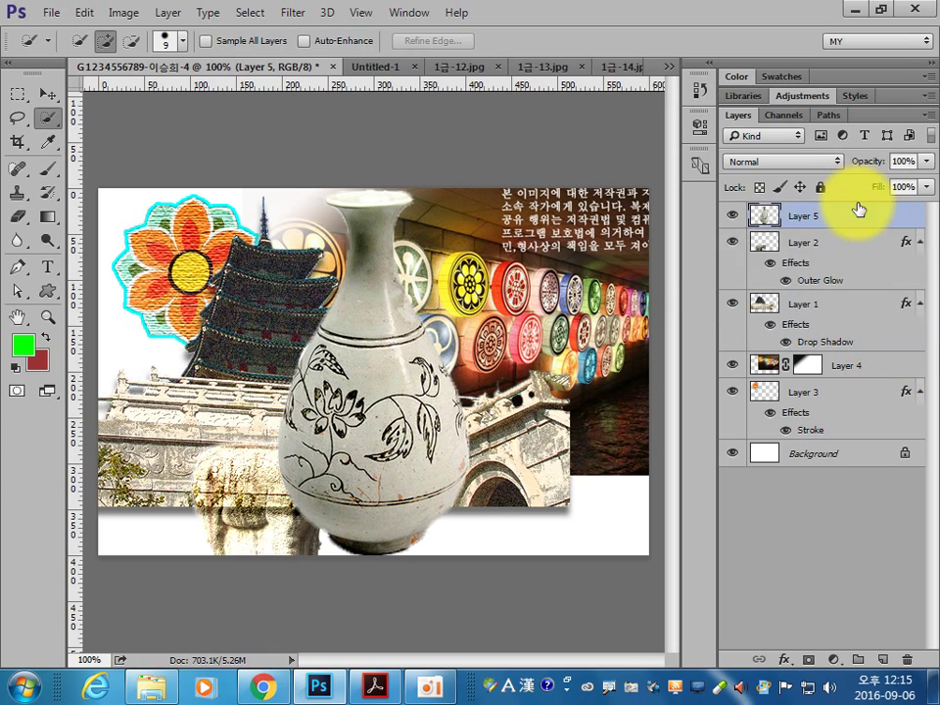
Free-transform Layer 5's vase down to about 40% at the composite's left edge.
key("ctrl+t")
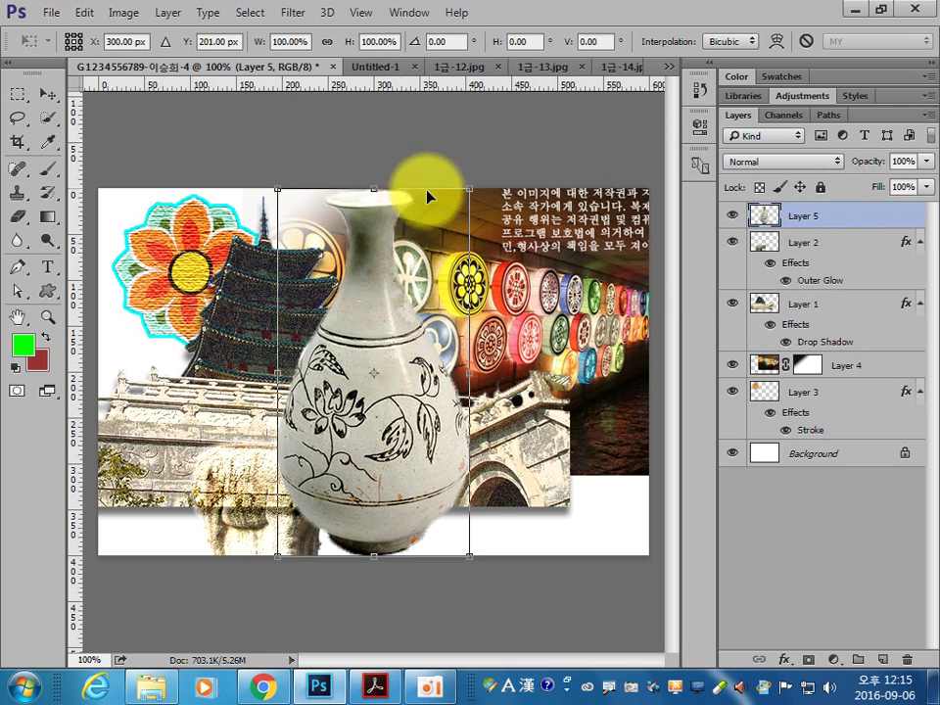
mouse_move(472, 192)
left_mouse_down()
mouse_move(157, 426)
mouse_move(171, 419)
mouse_move(168, 393)
left_mouse_up()
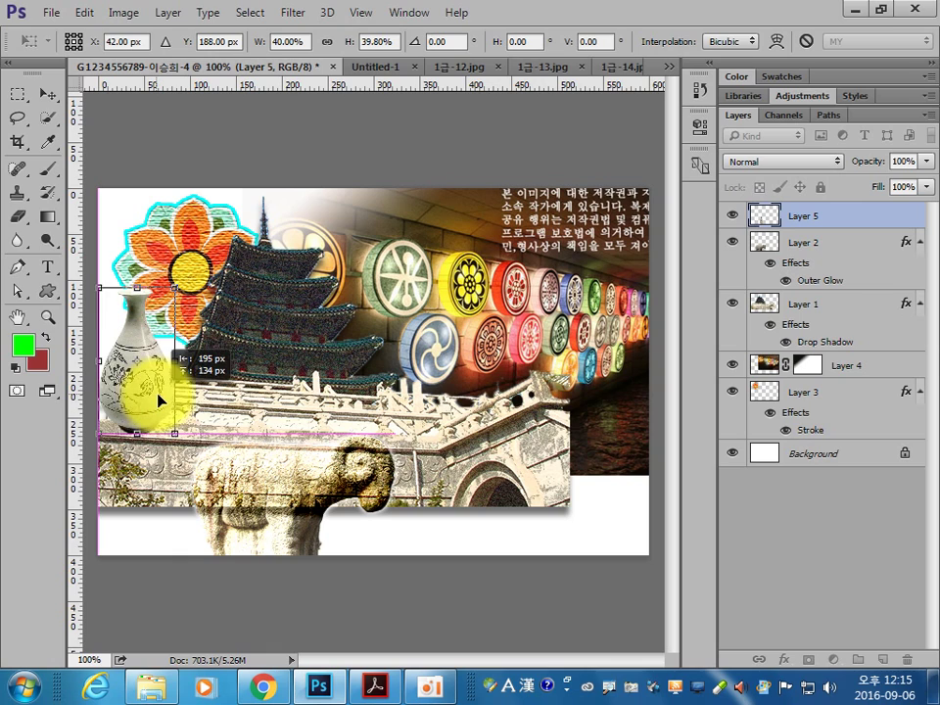
key("Return")
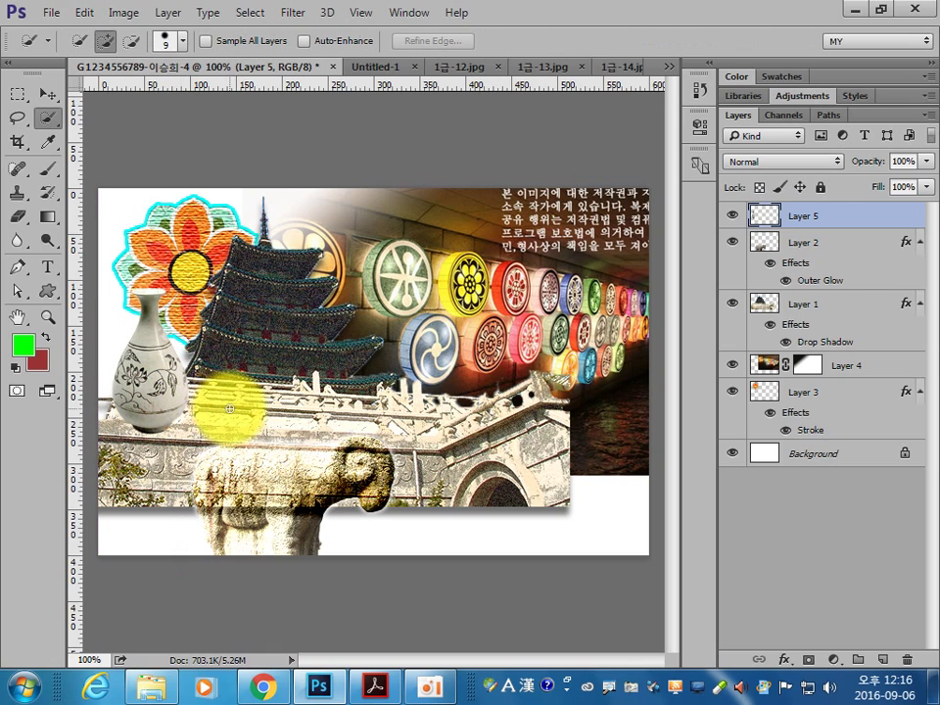
Colorize the vase with Hue/Saturation at Hue 360 and Saturation 71.
left_click(135, 22)
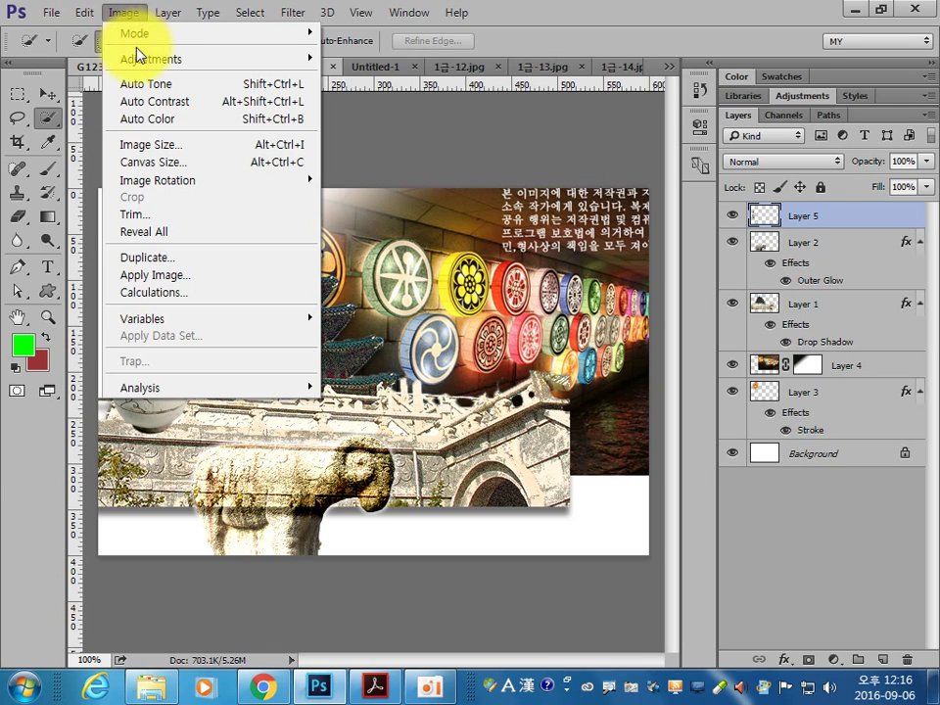
left_click(137, 62)
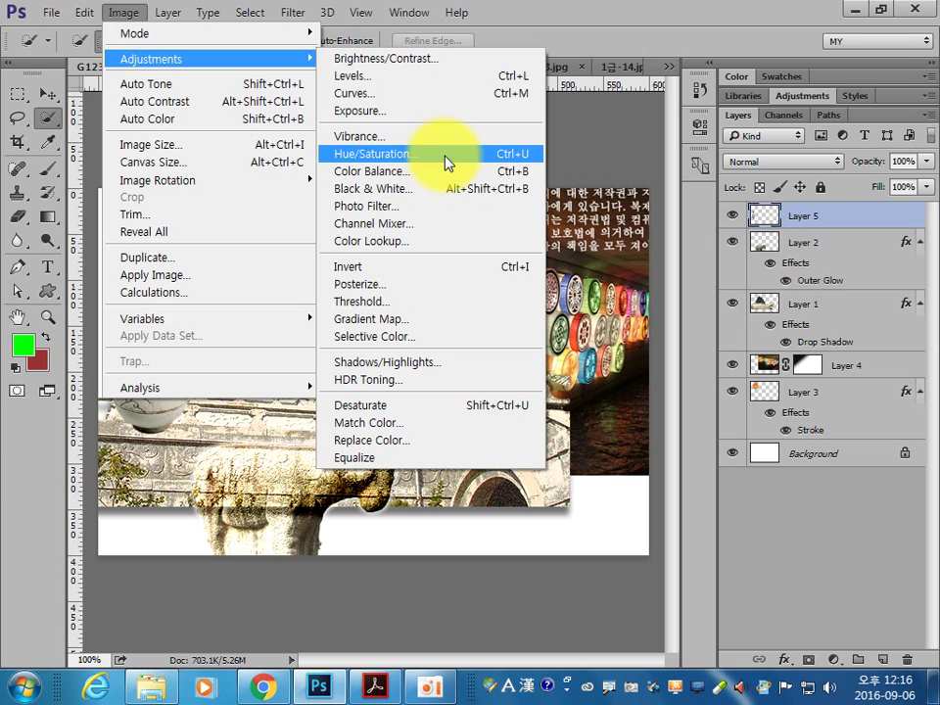
left_click(447, 154)
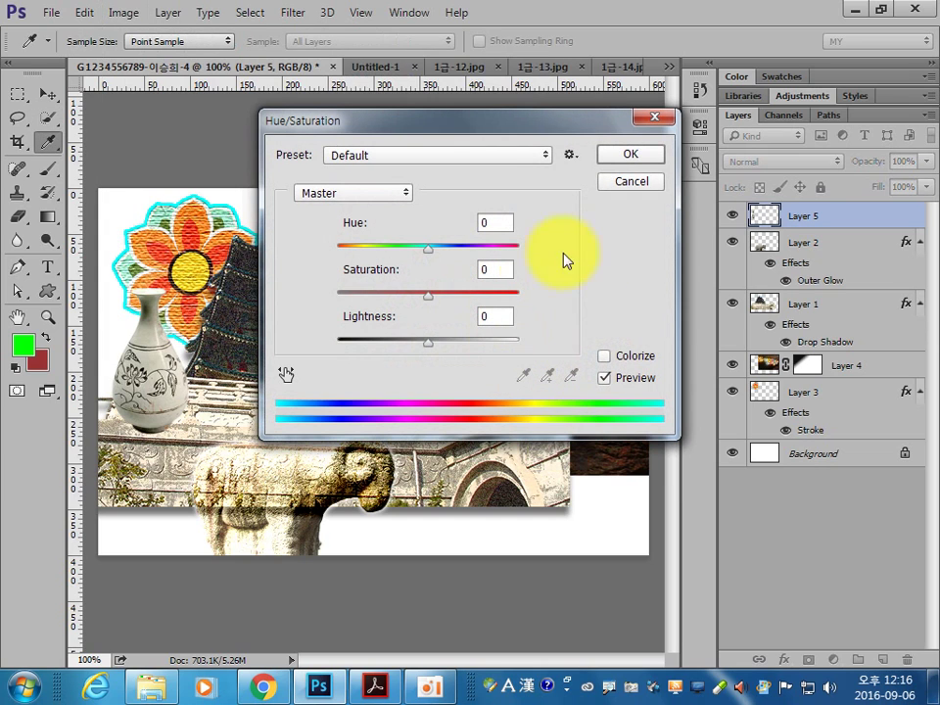
left_click(604, 358)
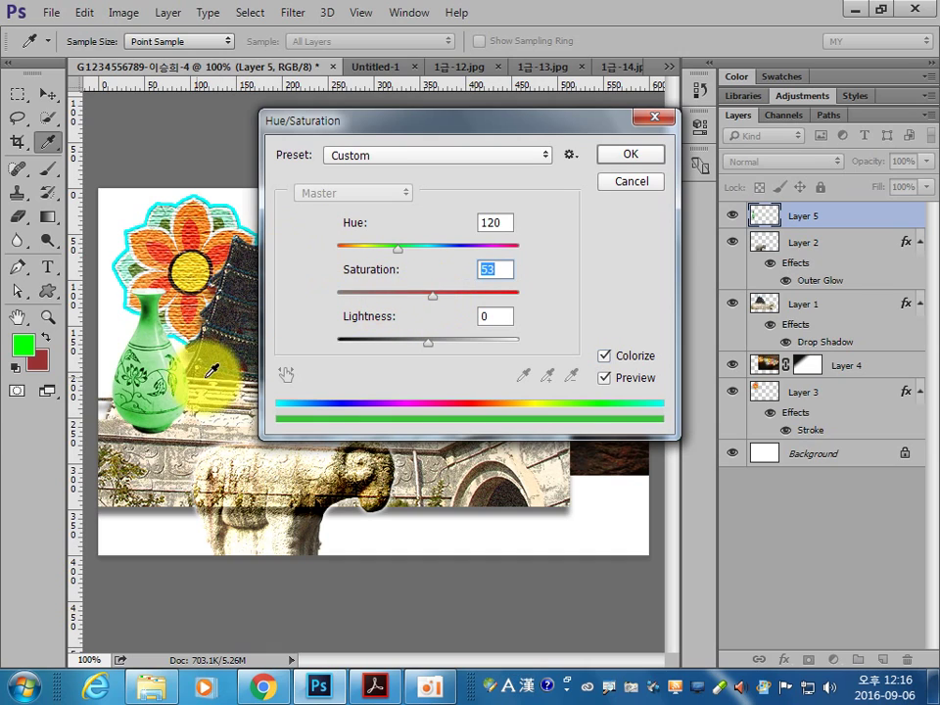
left_click_drag(397, 245, 551, 282)
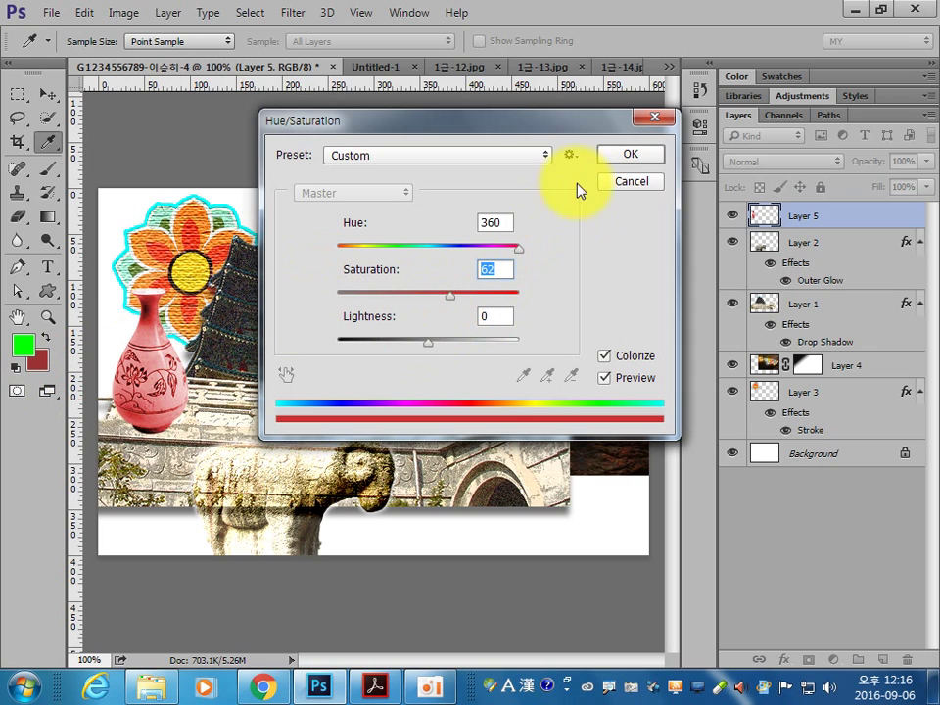
left_click_drag(458, 300, 462, 302)
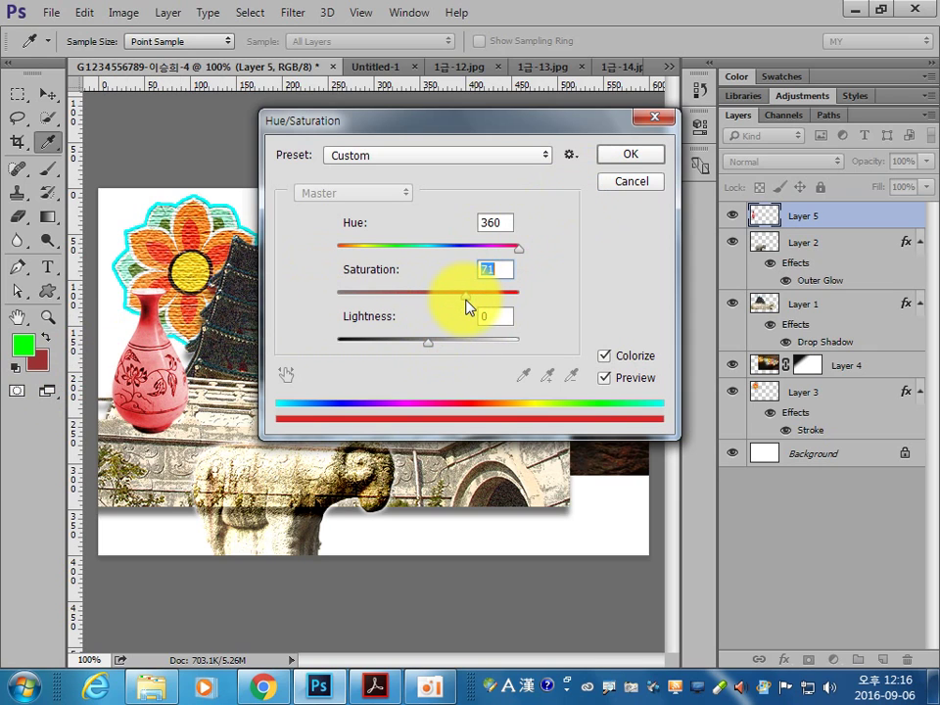
left_click(630, 155)
key("w")
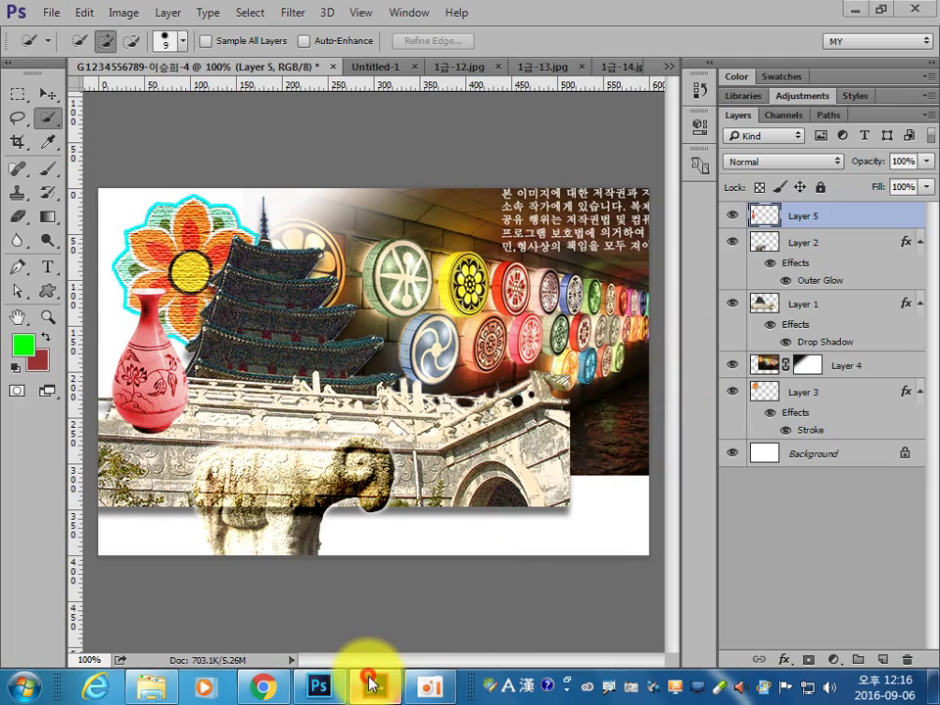
left_click(373, 682)
left_click(318, 686)
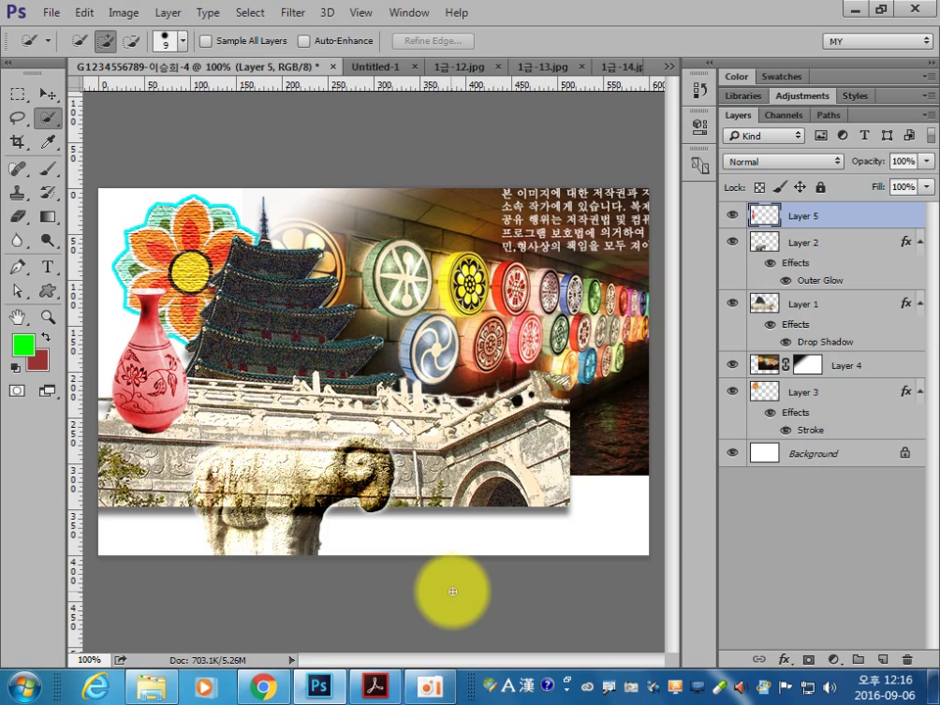
left_click(373, 682)
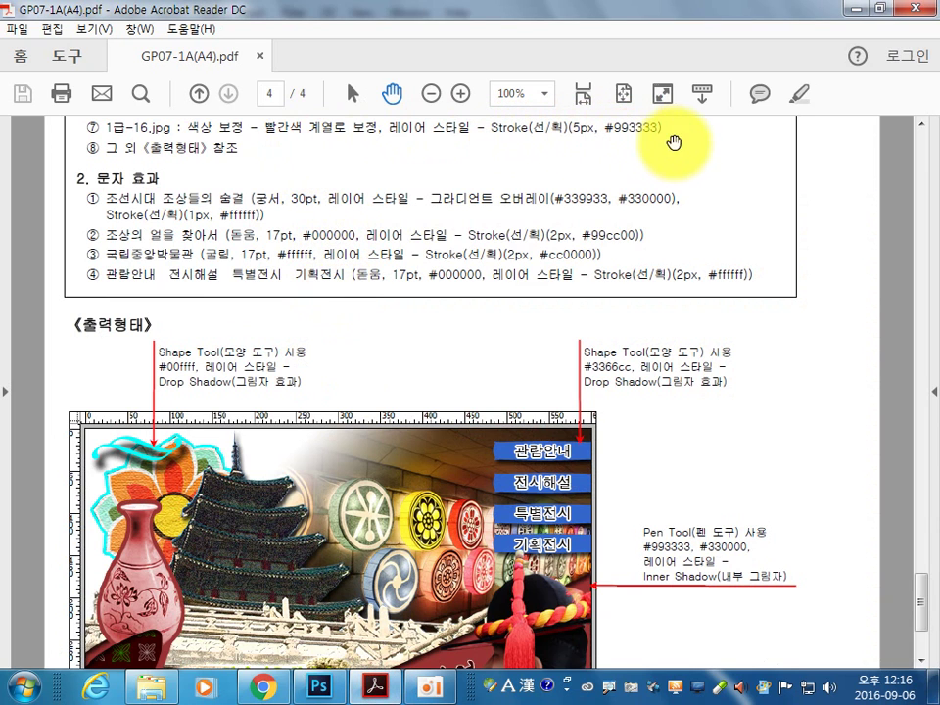
left_click(332, 692)
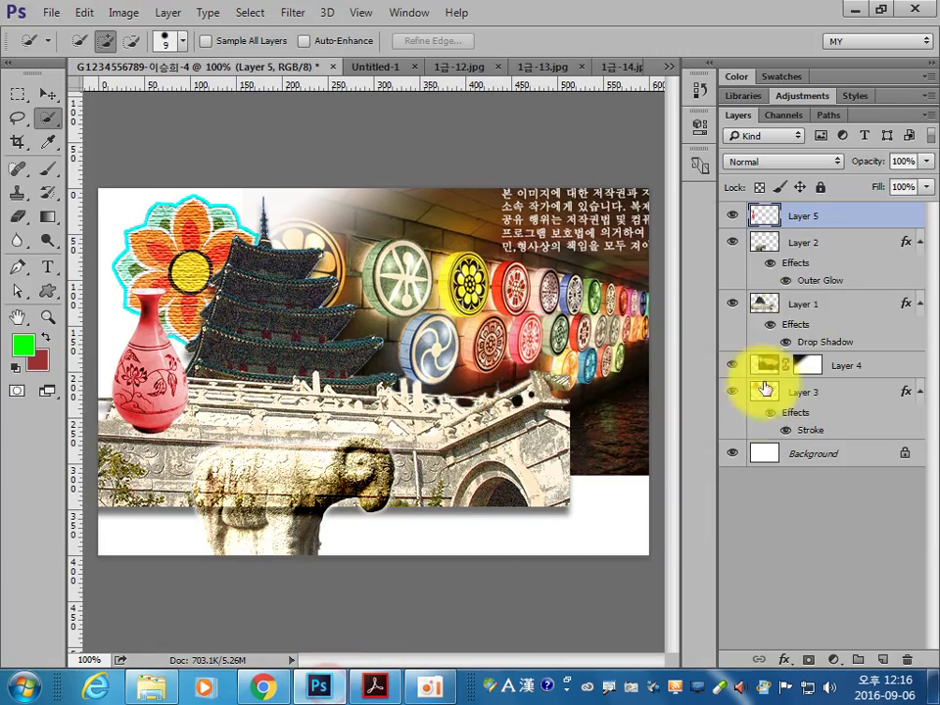
Add a 5 px dark red #993333 outside stroke to the vase on Layer 5.
double_click(871, 215)
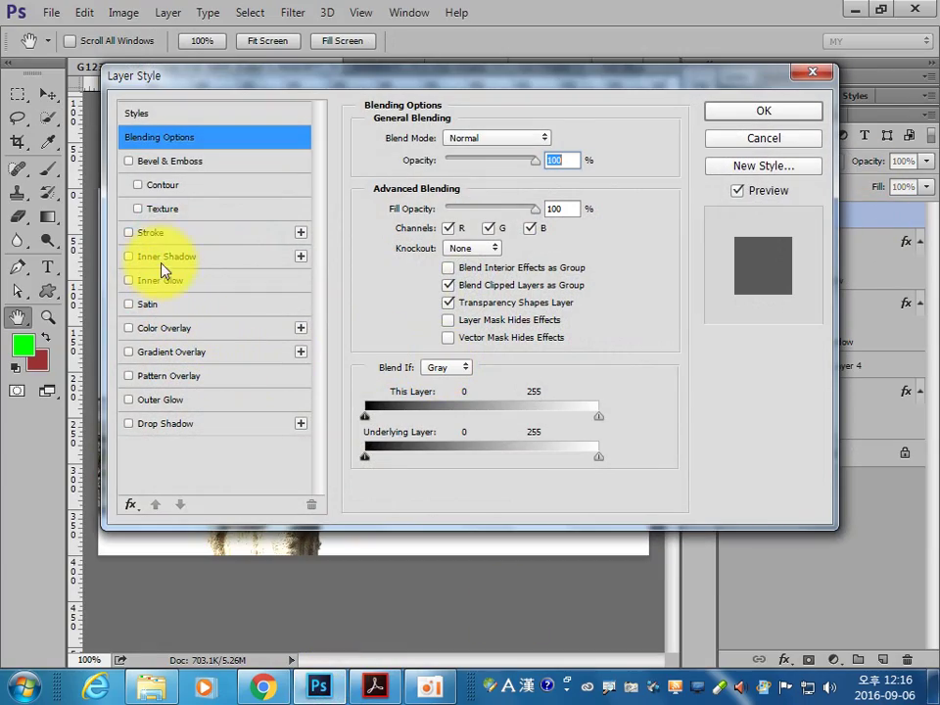
left_click(163, 233)
left_click_drag(339, 90, 610, 230)
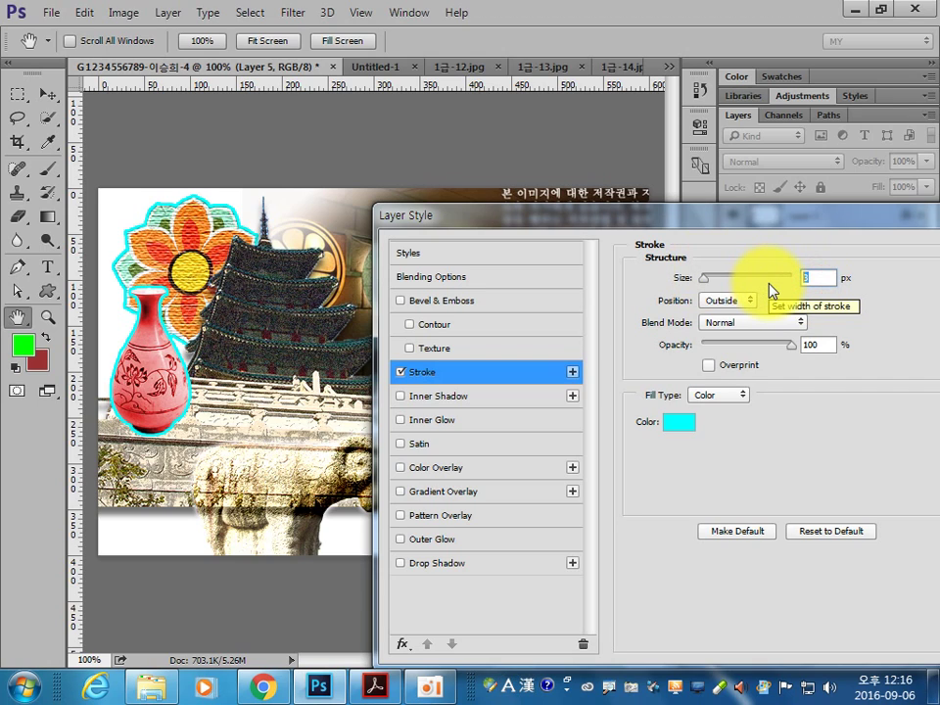
type("5")
left_click(678, 422)
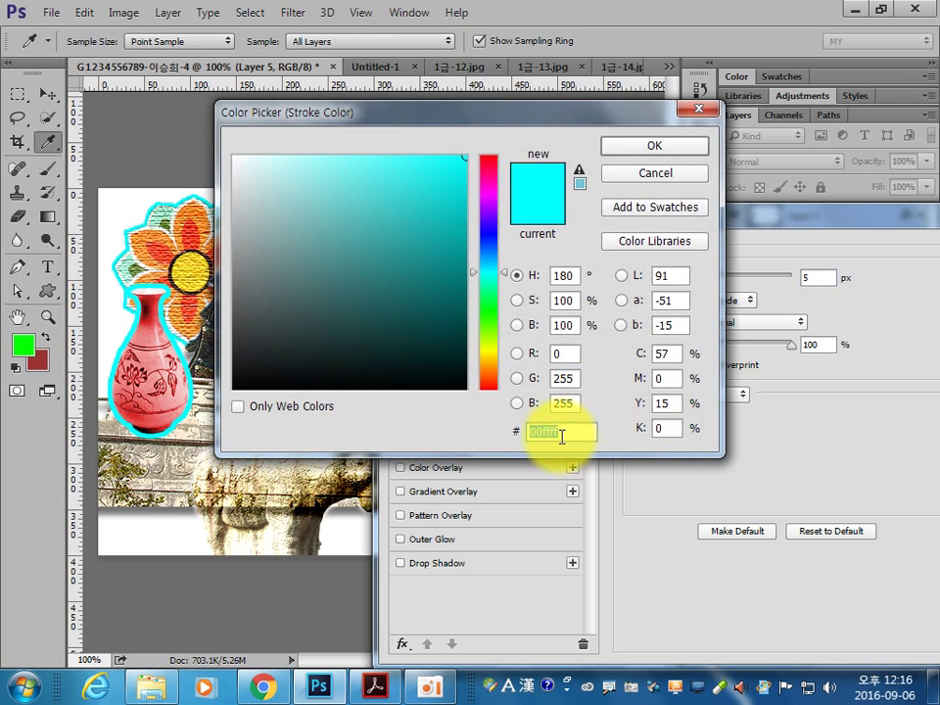
type("9933")
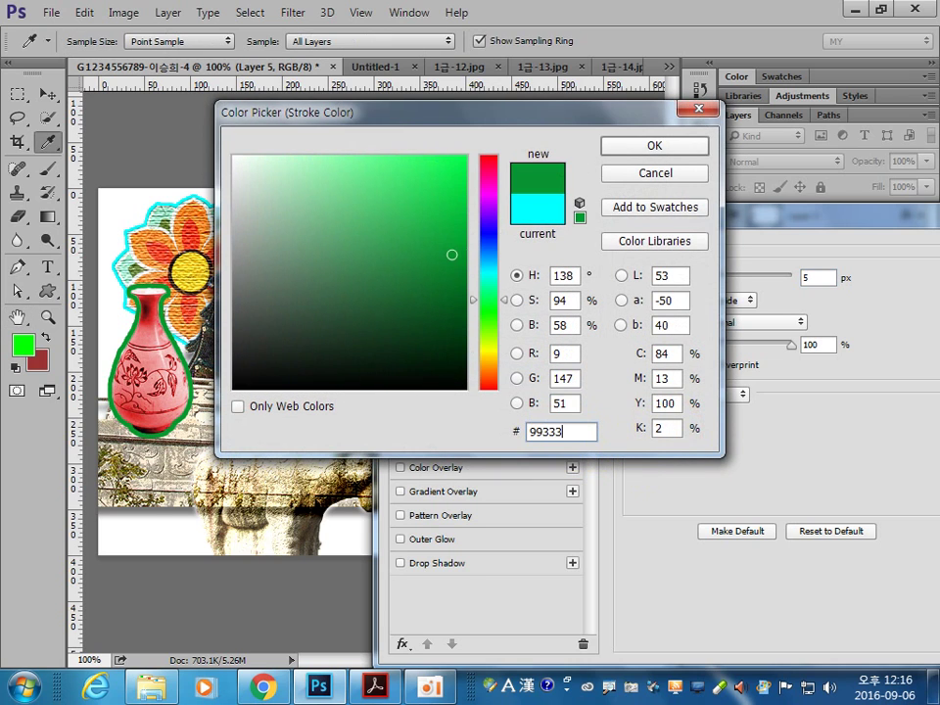
type("3")
left_click(656, 144)
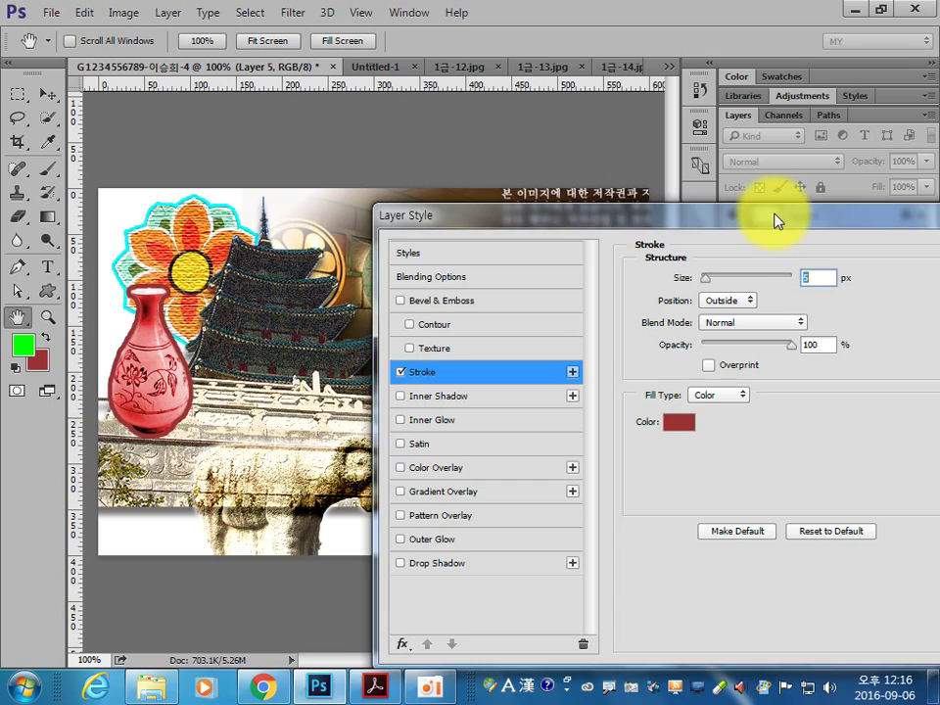
left_click_drag(777, 215, 541, 325)
left_click(771, 363)
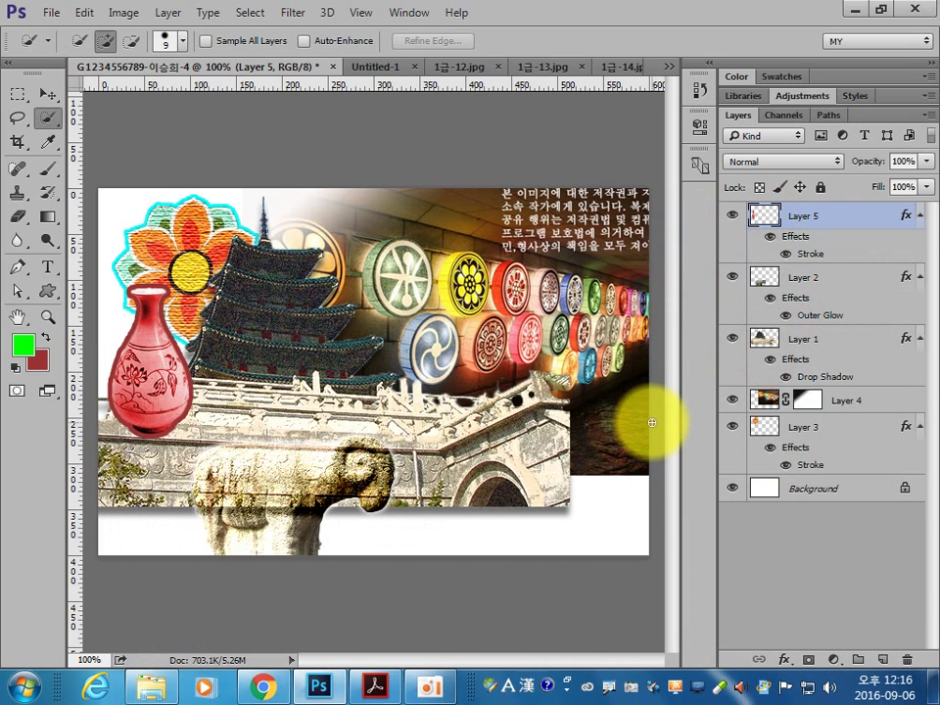
Scroll the task sheet to the 조건 table and circle 1급-17.jpg with a freehand mark.
left_click(385, 689)
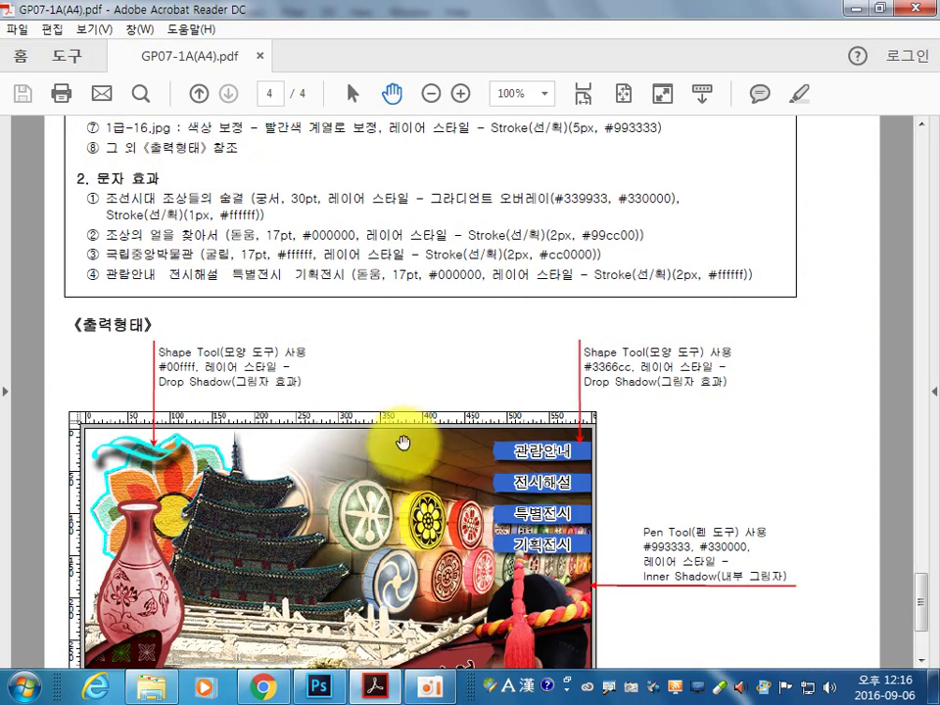
scroll(504, 409, "down", 2)
scroll(520, 402, "down", 2)
scroll(520, 401, "up", 1)
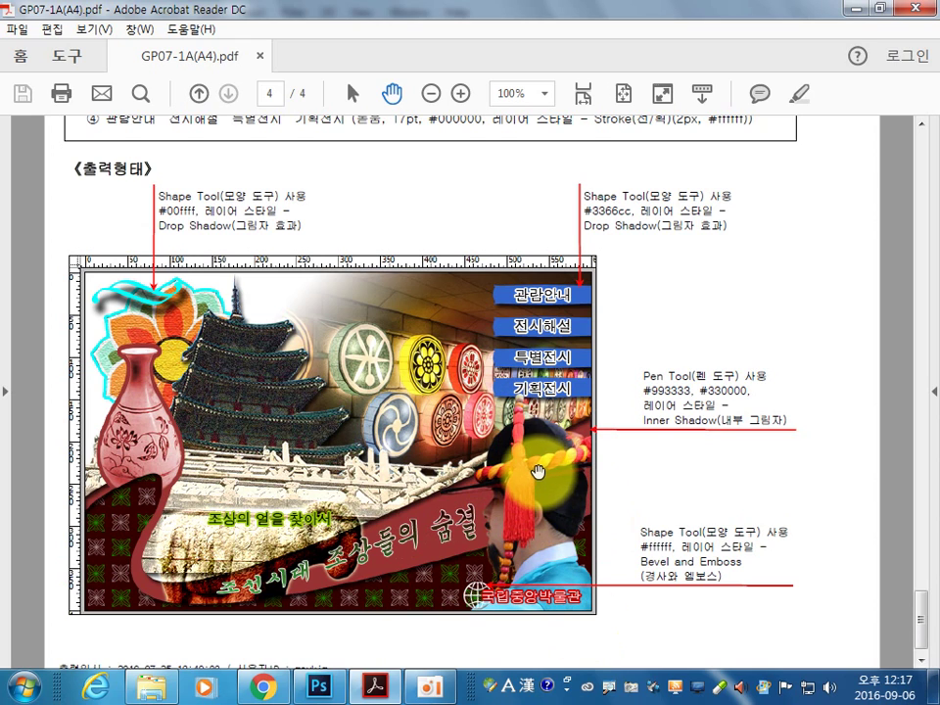
scroll(542, 402, "up", 2)
scroll(542, 399, "up", 2)
scroll(545, 588, "up", 4)
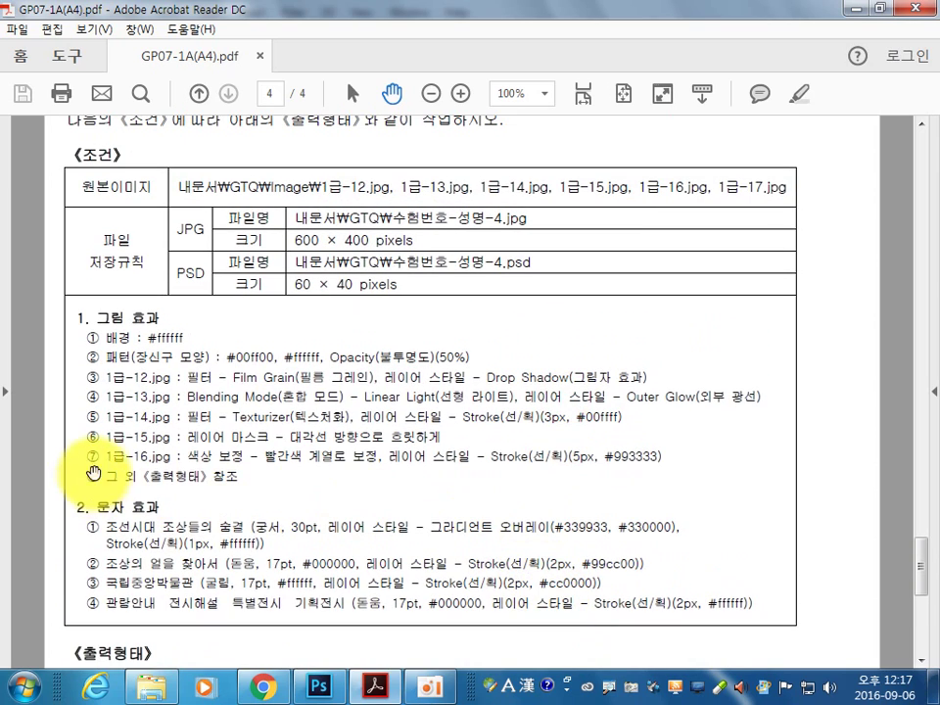
scroll(78, 421, "up", 1)
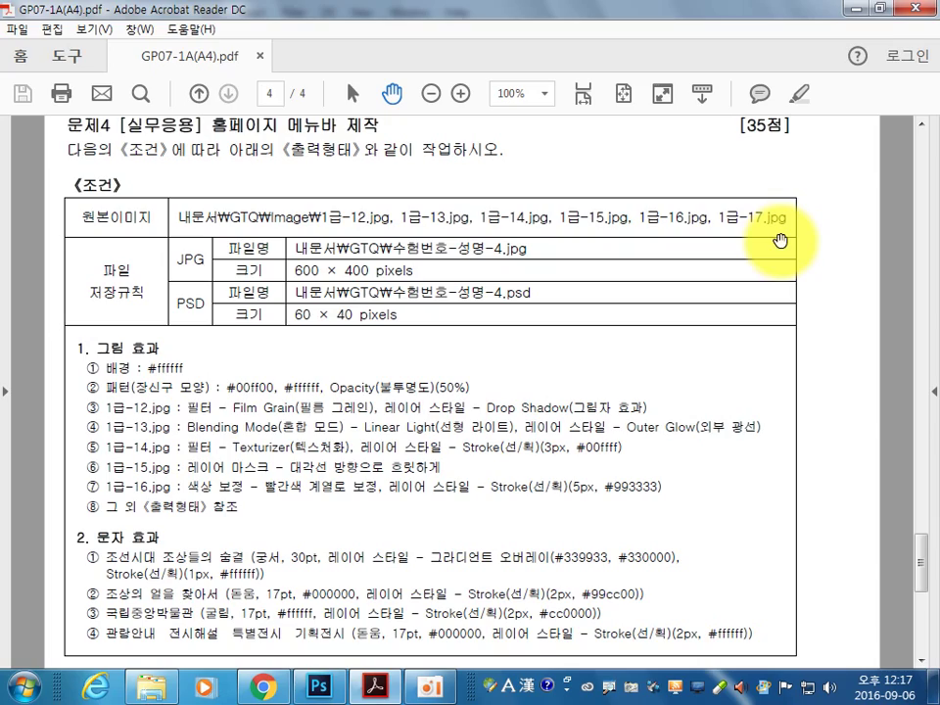
mouse_move(790, 238)
left_mouse_down()
mouse_move(695, 215)
mouse_move(799, 253)
left_mouse_up()
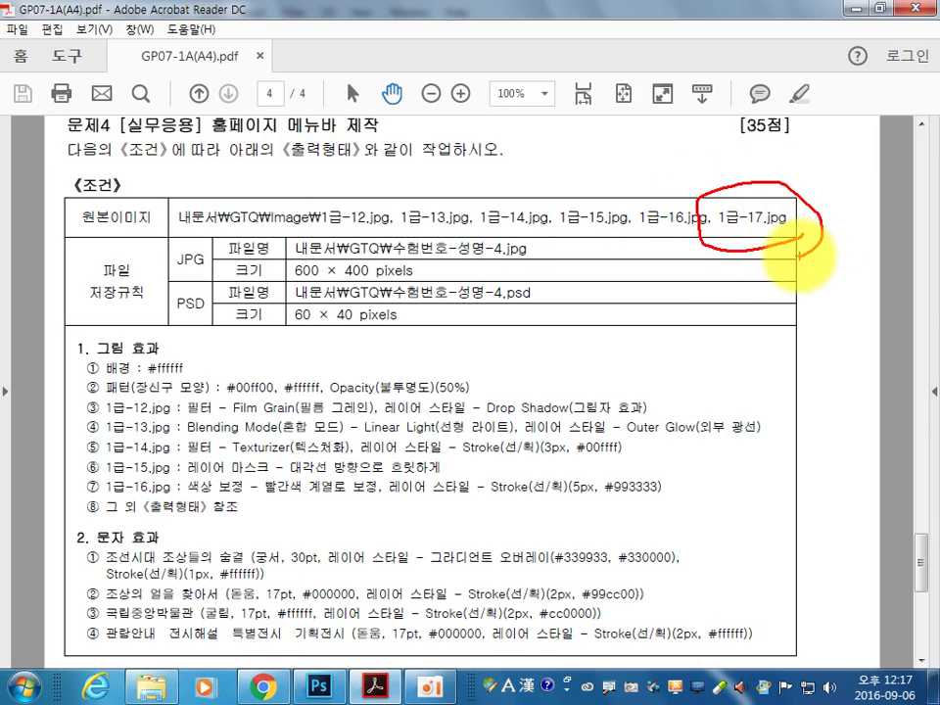
Scroll back down to the 출력형태 image and return to the Photoshop collage.
scroll(709, 382, "down", 3)
scroll(549, 508, "down", 7)
scroll(598, 357, "down", 1)
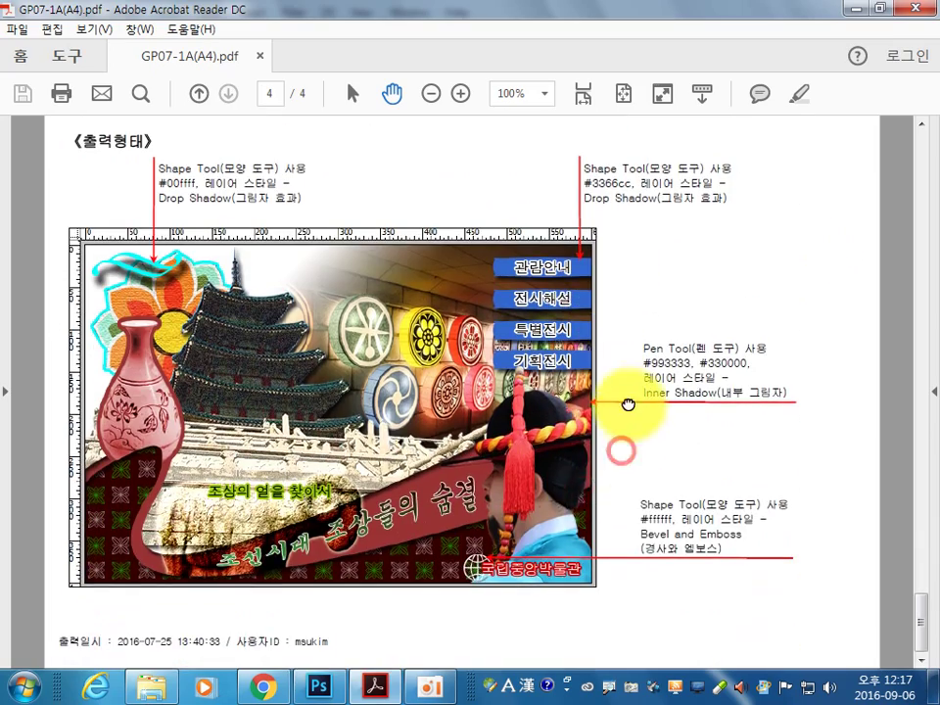
left_click(318, 685)
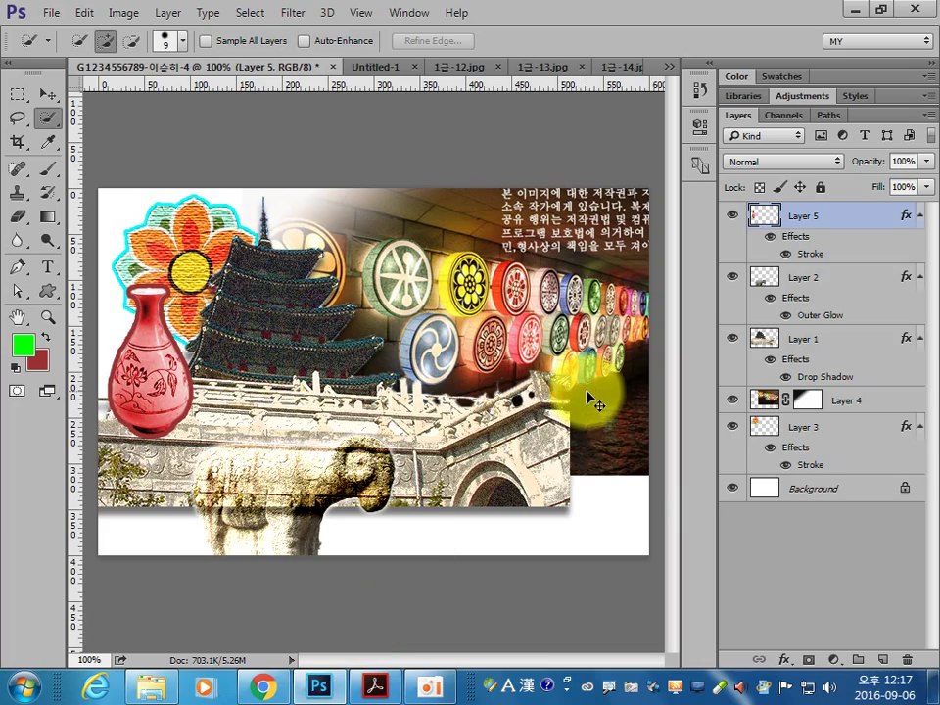
Open 1급-17.jpg and select the guard's hat, brim and blue collar with Quick Selection.
key("ctrl+o")
double_click(411, 348)
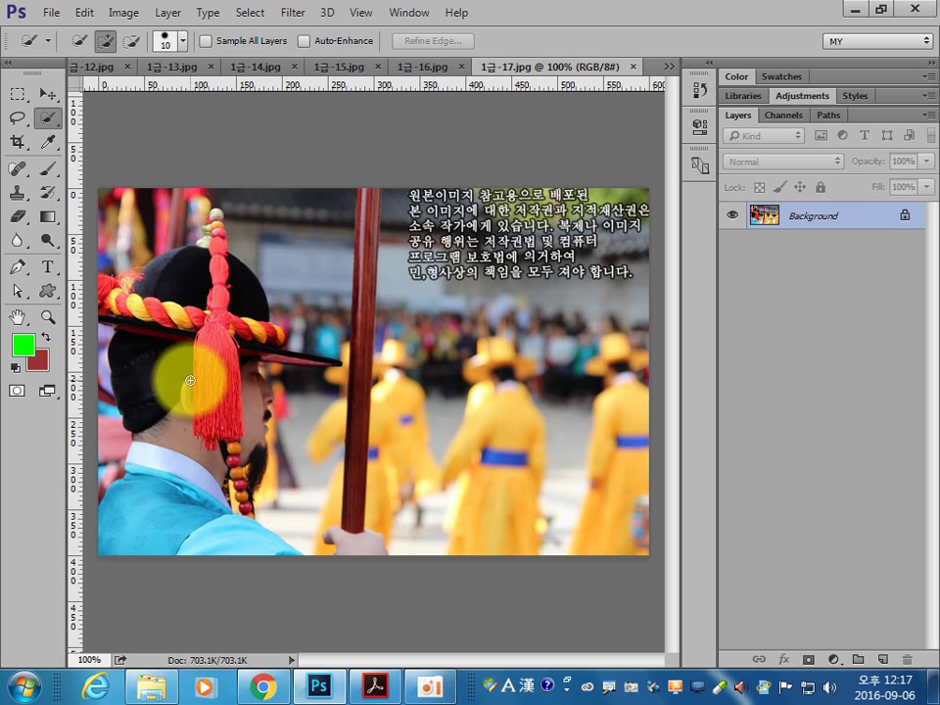
key("bracketright")
key("bracketright")
key("bracketright")
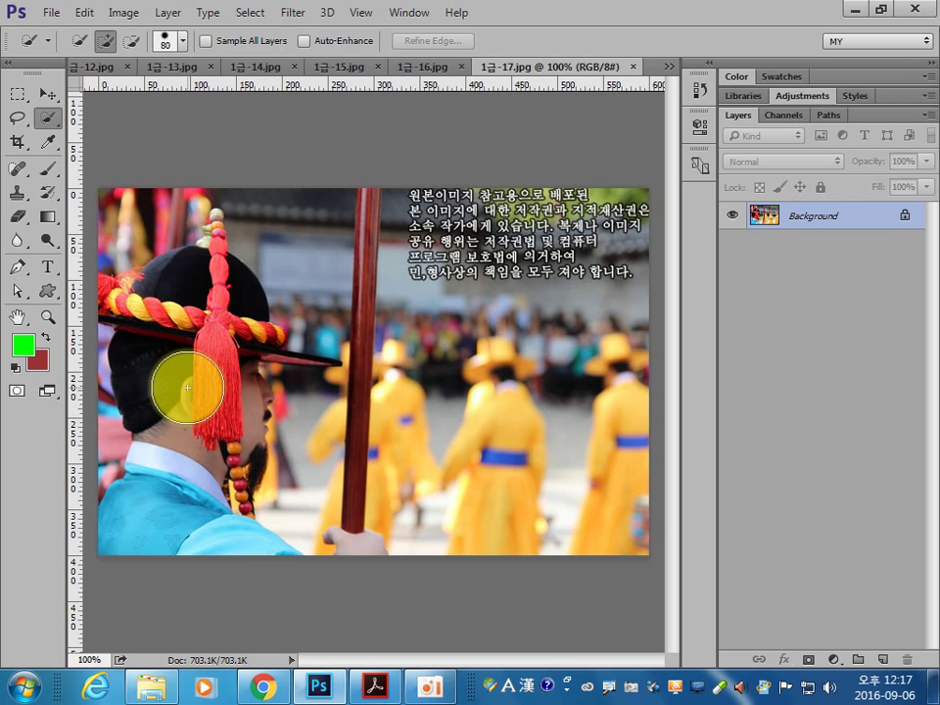
mouse_move(189, 395)
left_mouse_down()
mouse_move(154, 313)
mouse_move(205, 314)
left_mouse_up()
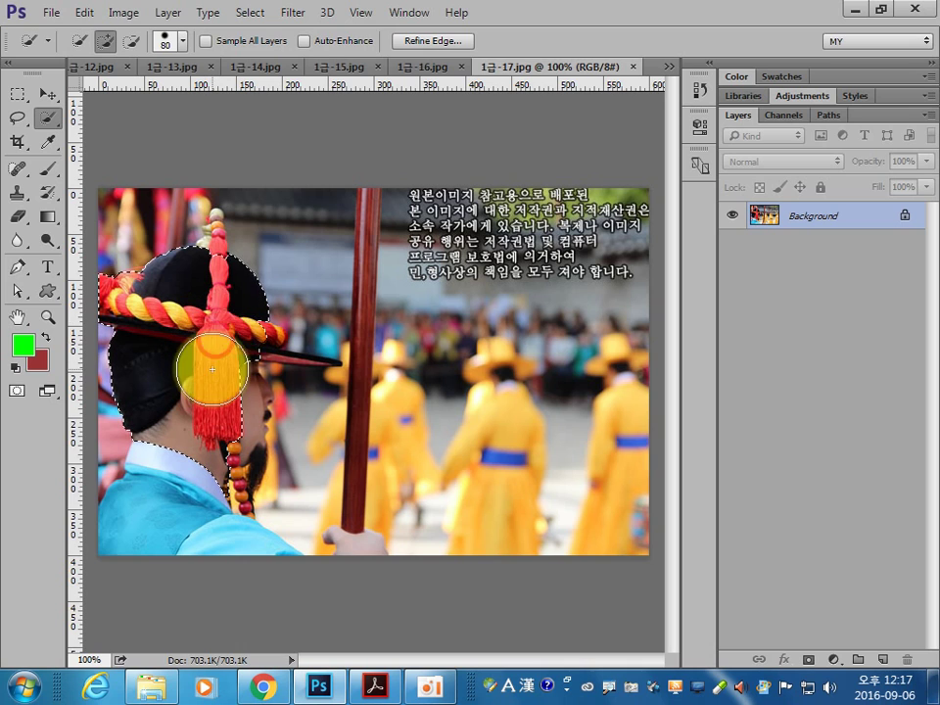
mouse_move(212, 369)
left_mouse_down()
mouse_move(228, 341)
mouse_move(220, 430)
left_mouse_up()
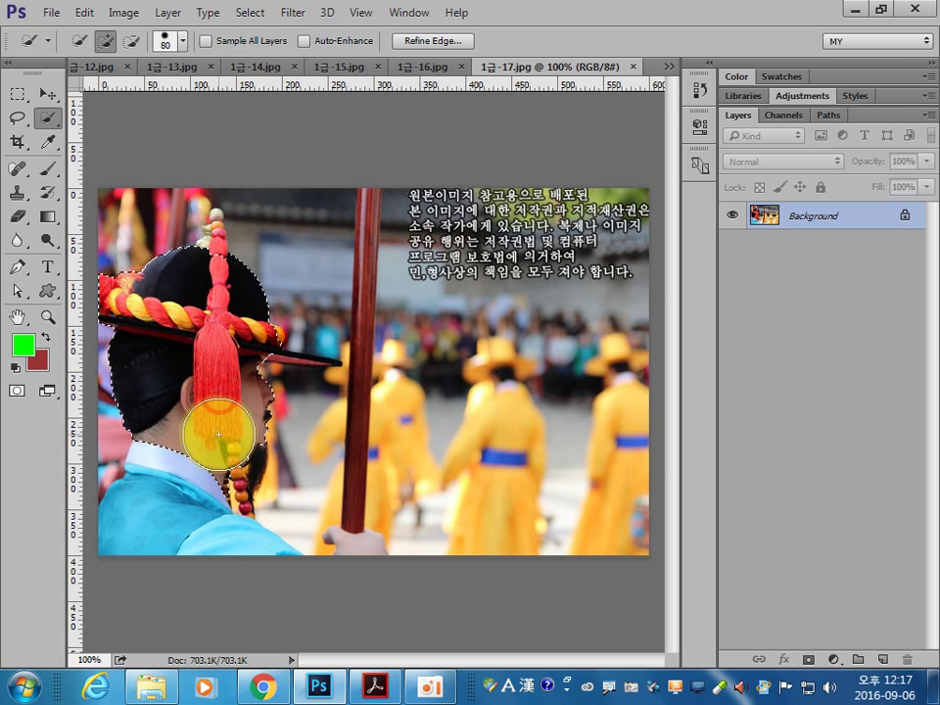
mouse_move(174, 472)
left_mouse_down()
mouse_move(136, 529)
mouse_move(188, 556)
mouse_move(179, 493)
mouse_move(228, 388)
left_mouse_up()
With a smaller brush, add the hat-brim tip and tassel top, then return to the collage.
key("bracketleft")
key("bracketleft")
key("bracketleft")
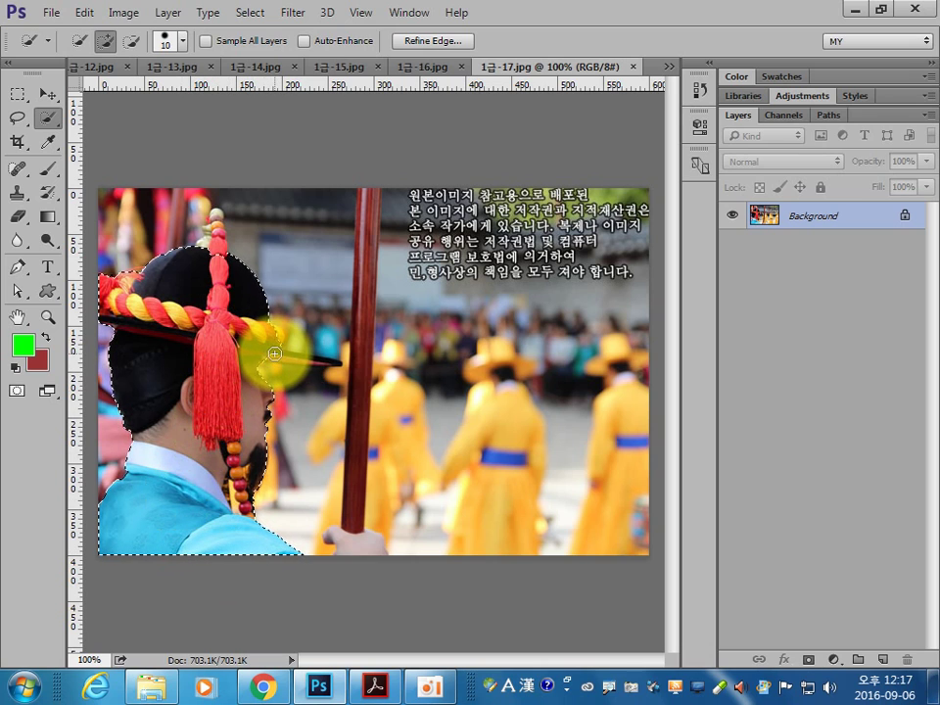
left_click(310, 360)
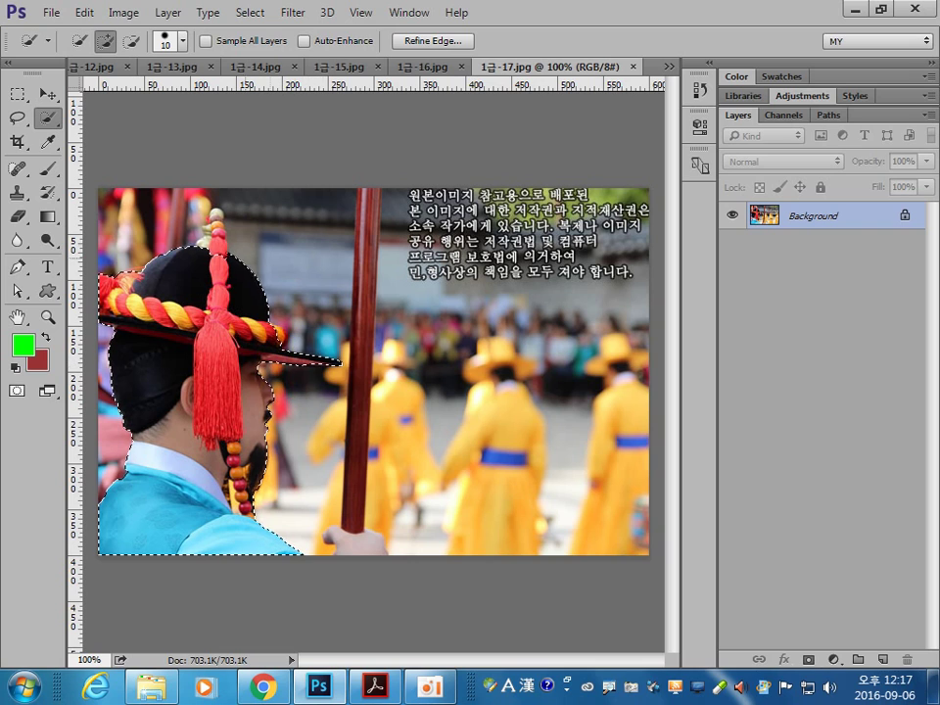
left_click(215, 224)
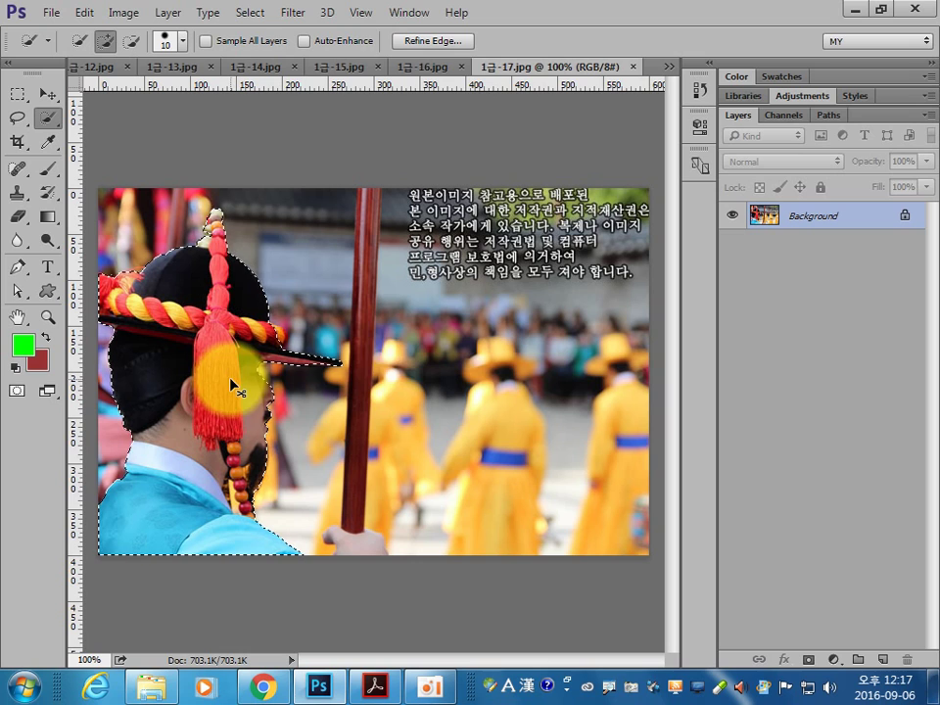
left_click(668, 66)
left_click(759, 96)
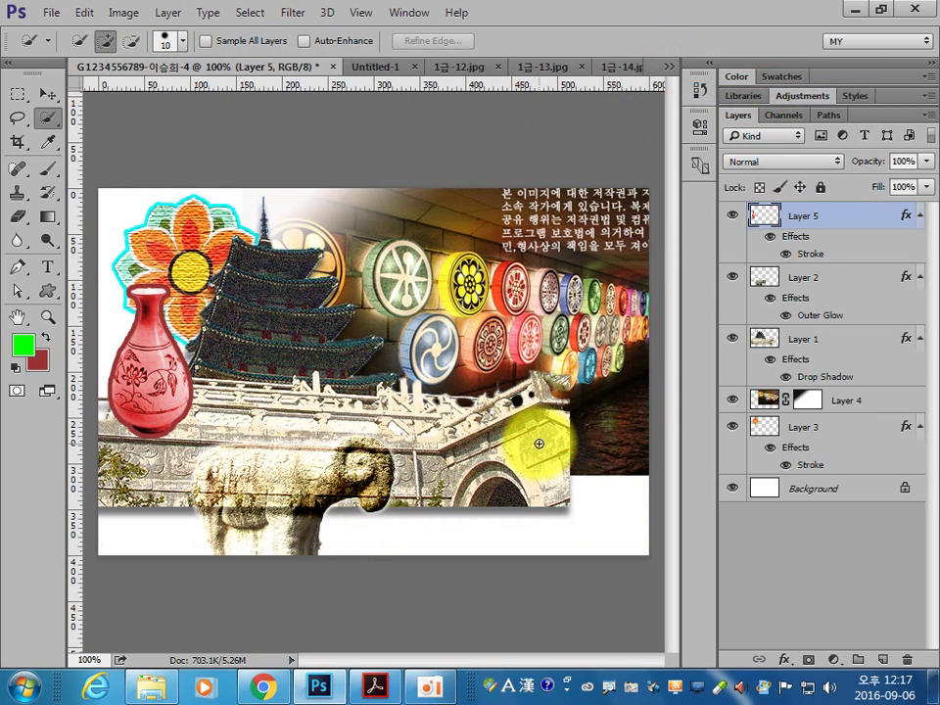
Paste the guard as a new layer and flip it horizontally.
key("ctrl+v")
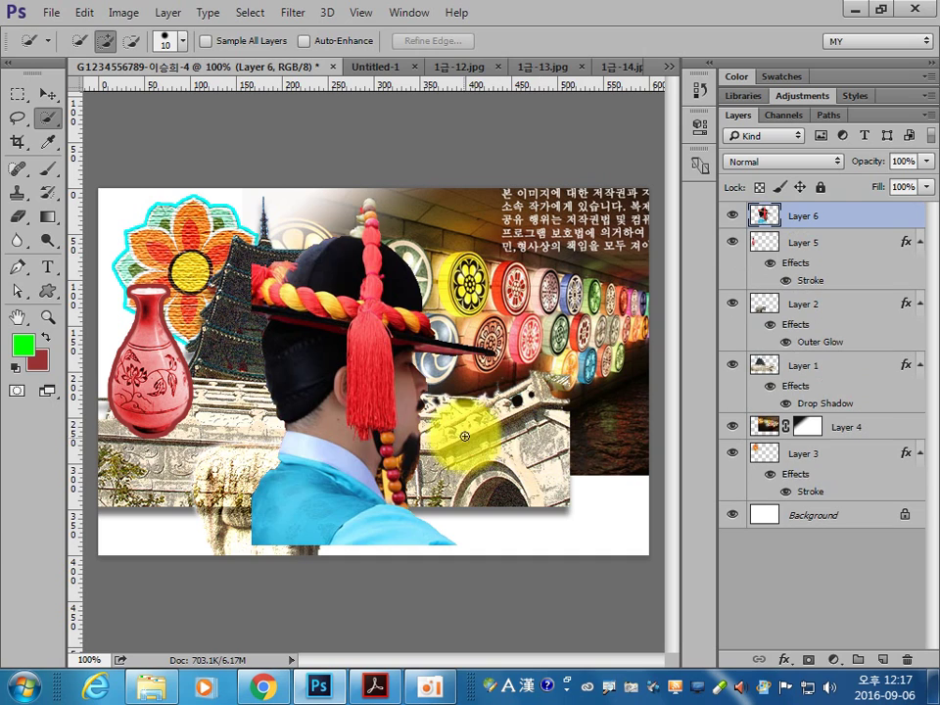
left_click(86, 13)
mouse_move(145, 367)
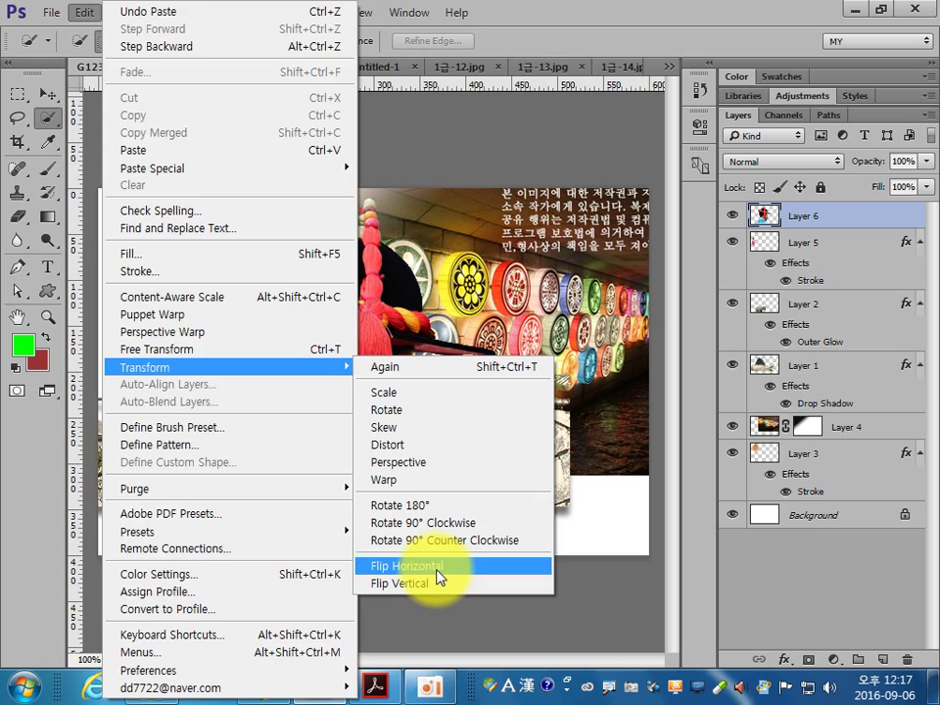
left_click(423, 565)
left_click(43, 101)
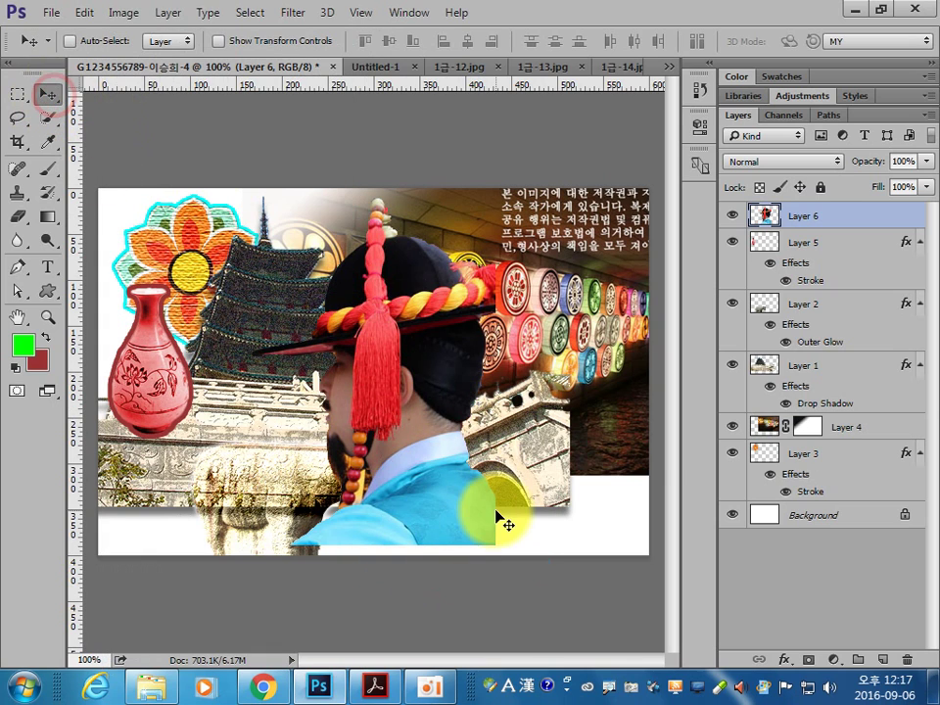
Scale the guard to about 66% in the bottom right corner, then view the reference PDF.
key("ctrl+t")
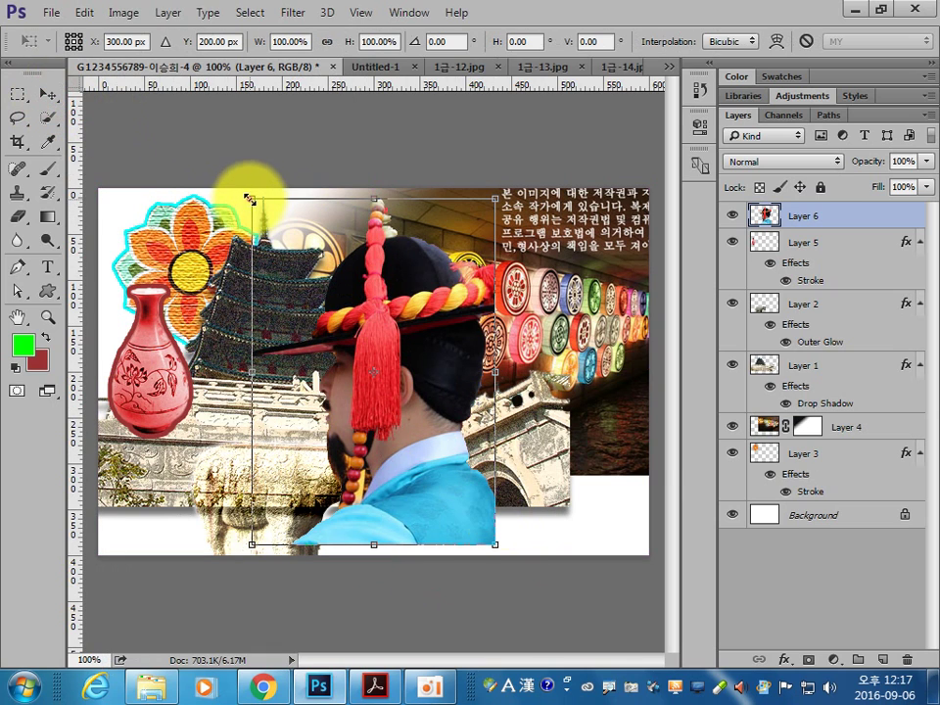
left_click_drag(249, 198, 349, 336)
mouse_move(483, 504)
left_mouse_down()
mouse_move(566, 534)
mouse_move(638, 529)
left_mouse_up()
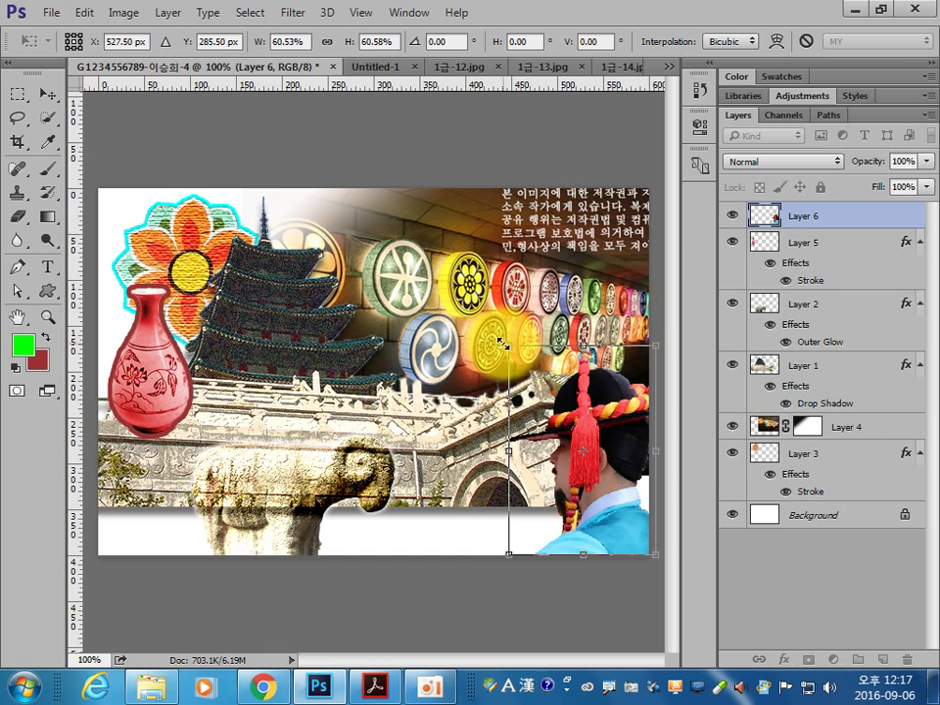
left_click_drag(509, 345, 489, 321)
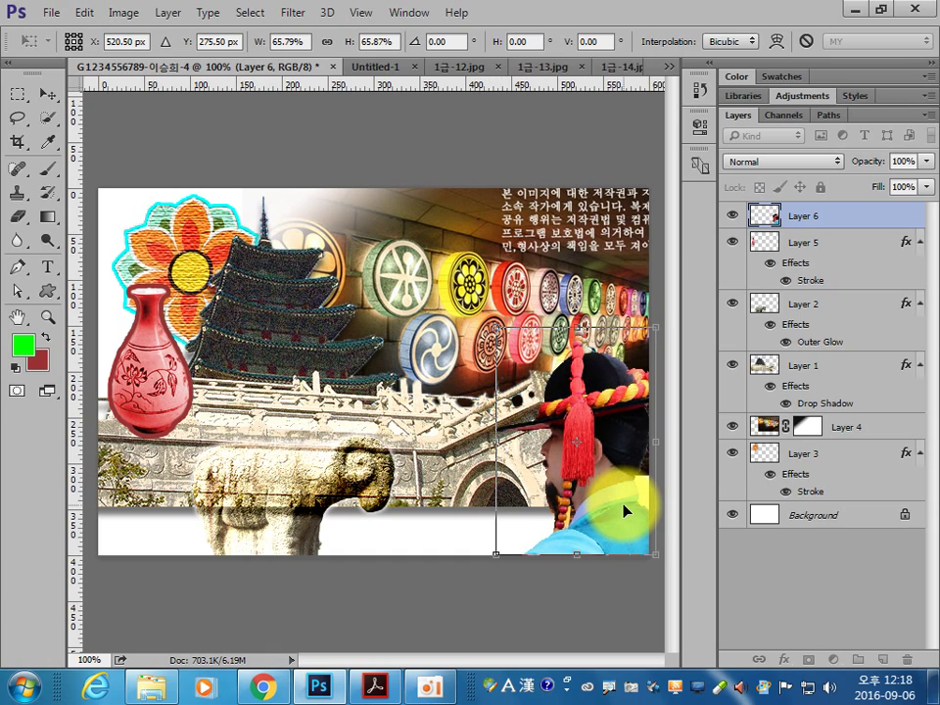
key("Return")
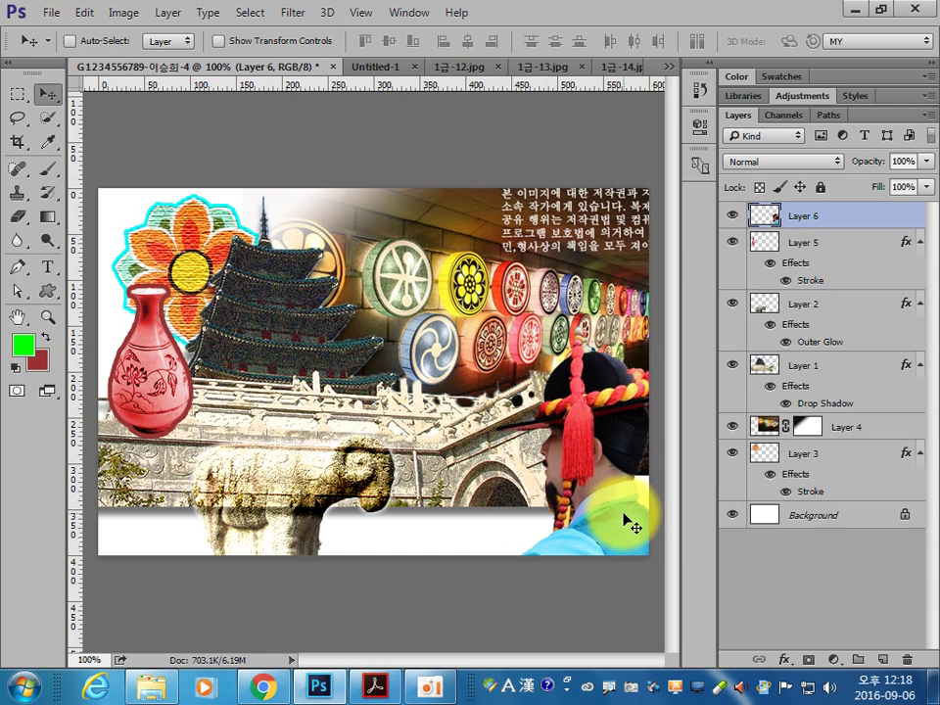
left_click(377, 686)
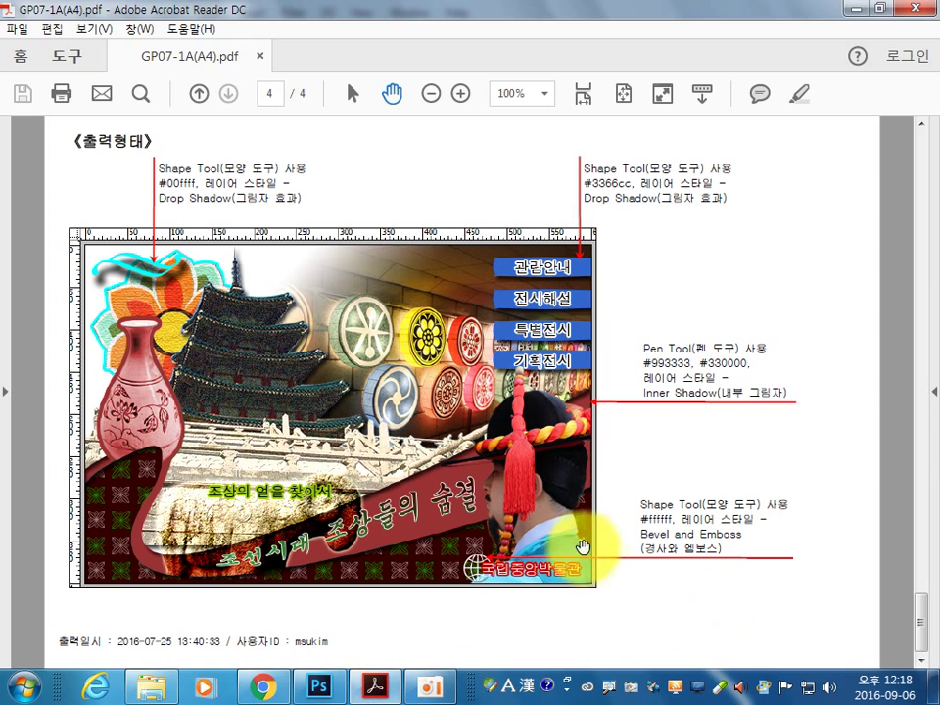
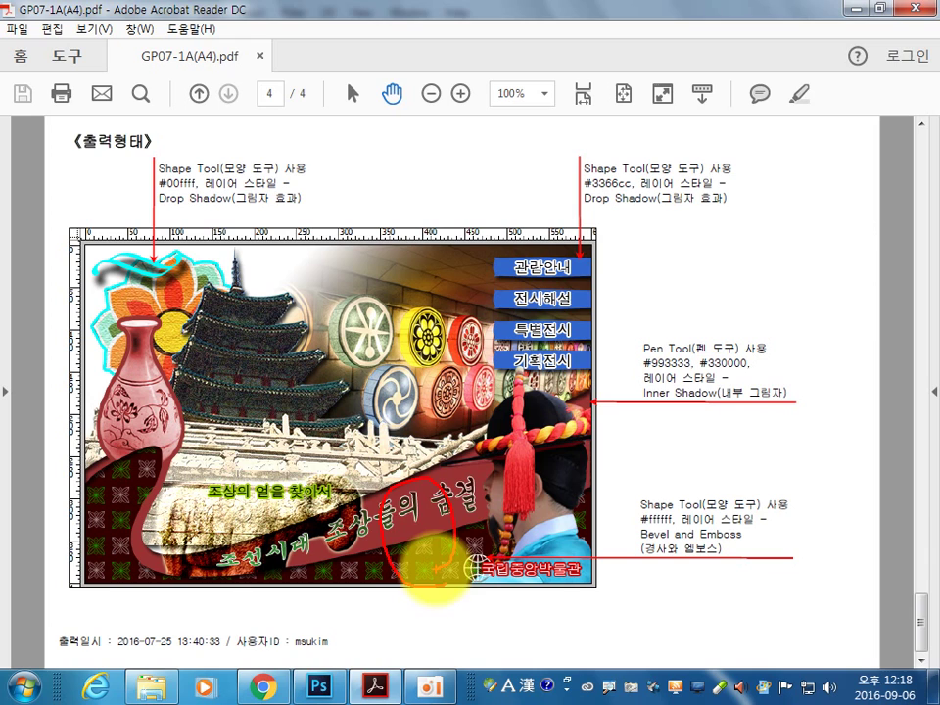
Make a few drags in the previous window, then cancel with Escape.
left_click_drag(445, 579, 455, 588)
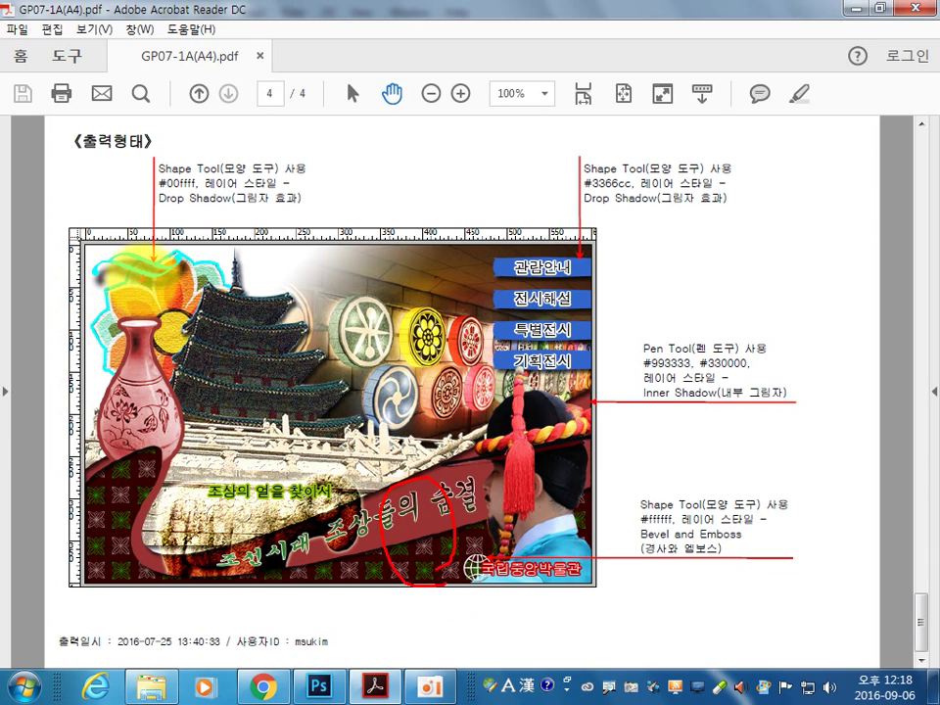
left_click_drag(178, 238, 161, 282)
left_click_drag(604, 300, 600, 348)
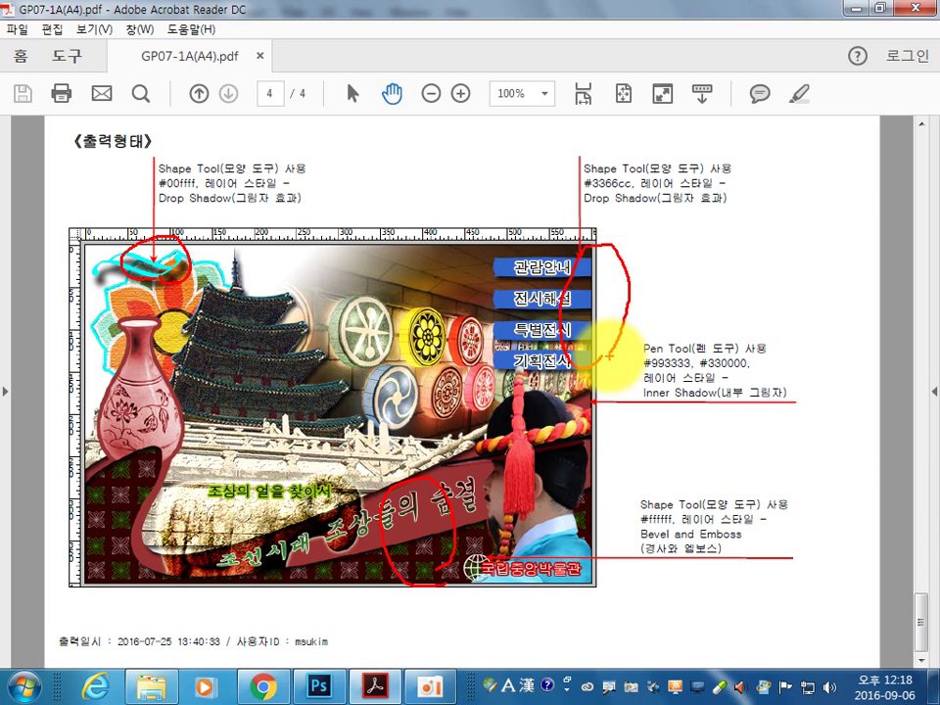
left_click_drag(489, 536, 487, 591)
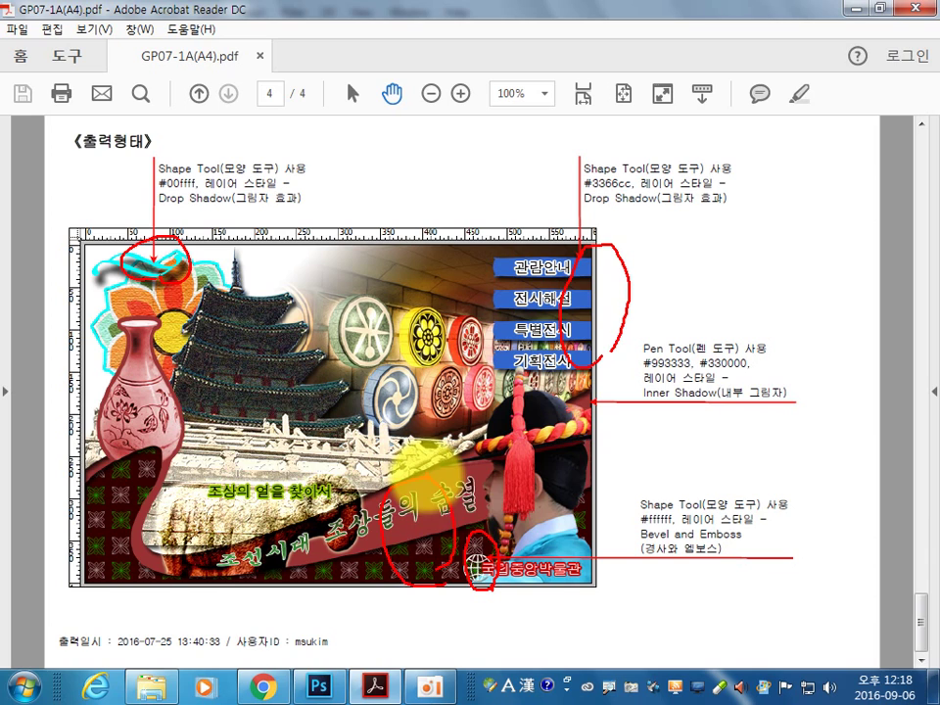
key("Escape")
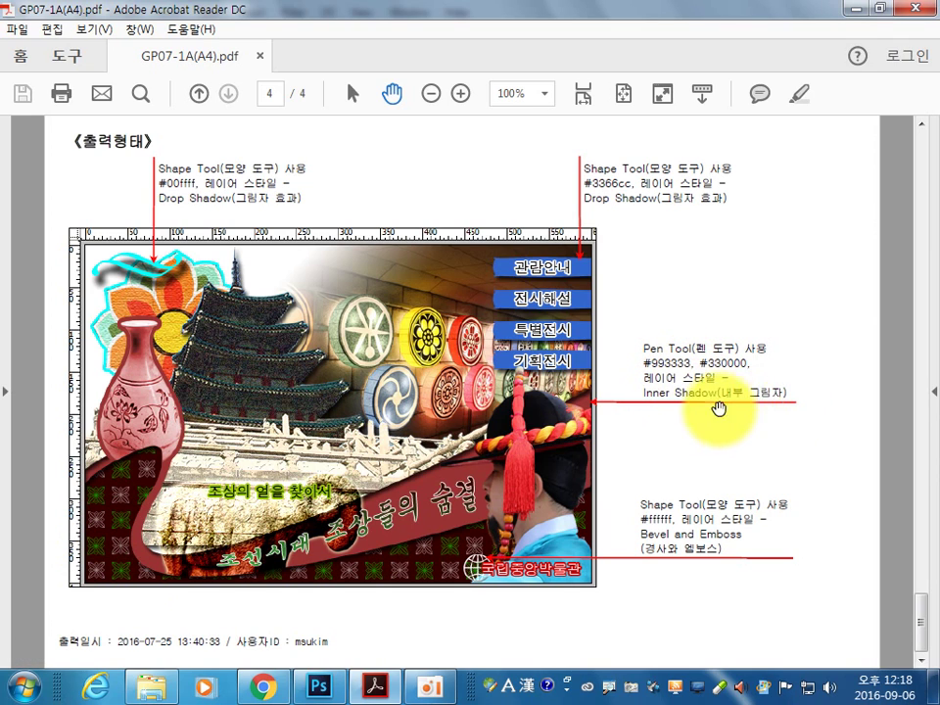
Draw a closed green ribbon shape with the Pen tool across the banner's lower area.
left_click(316, 684)
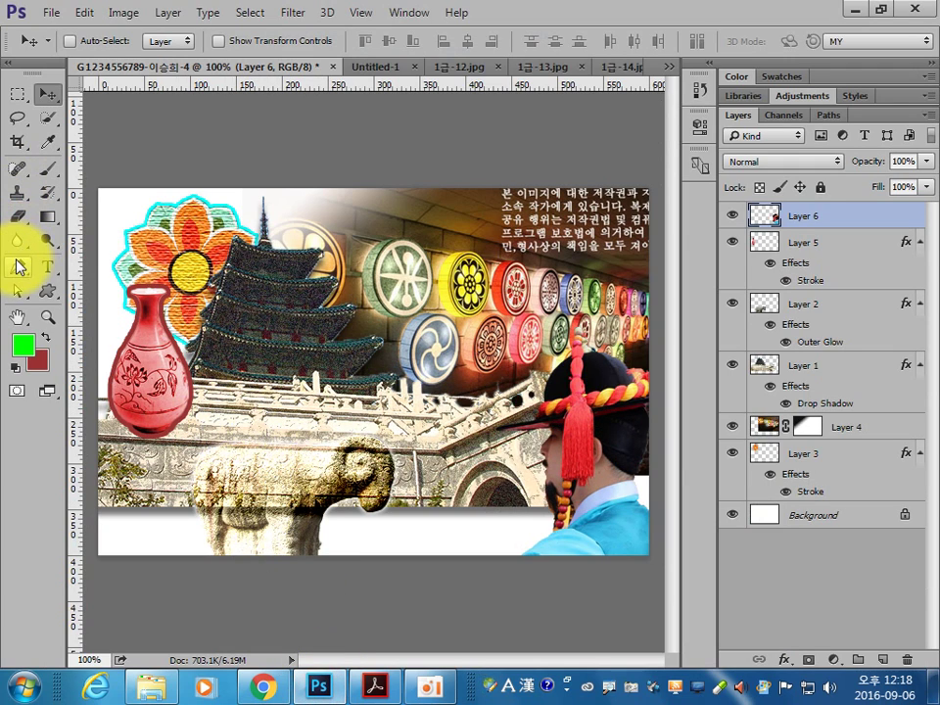
left_click(17, 267)
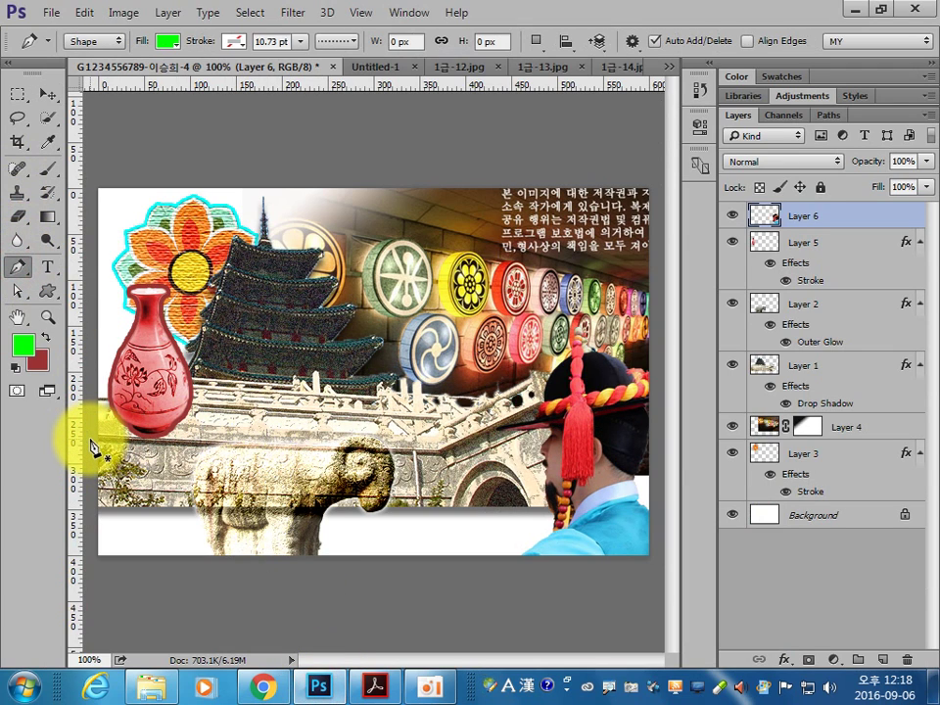
left_click(86, 438)
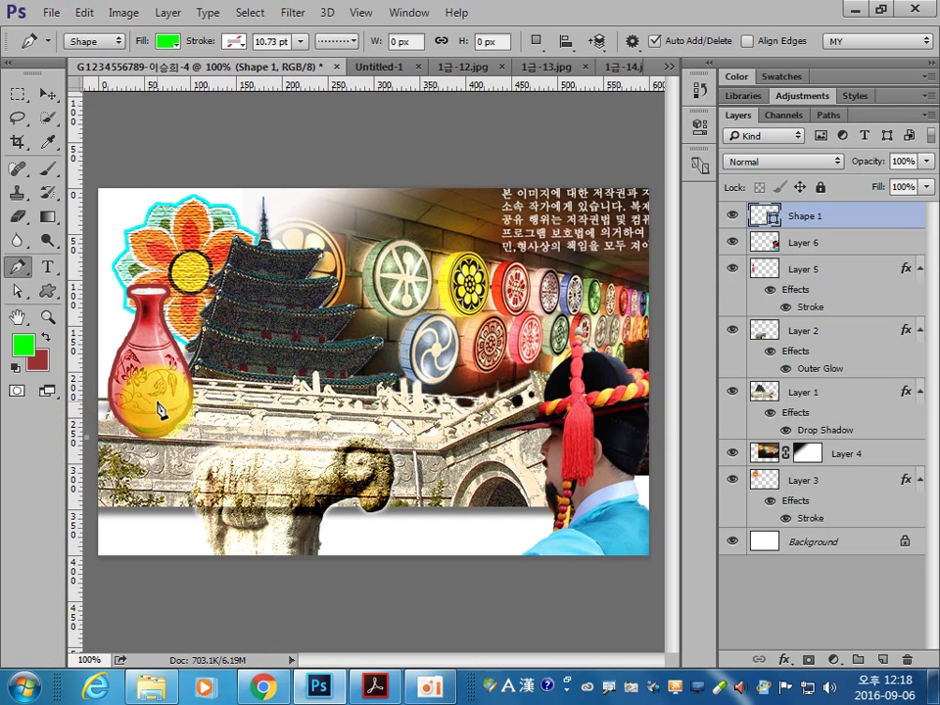
left_click(169, 487)
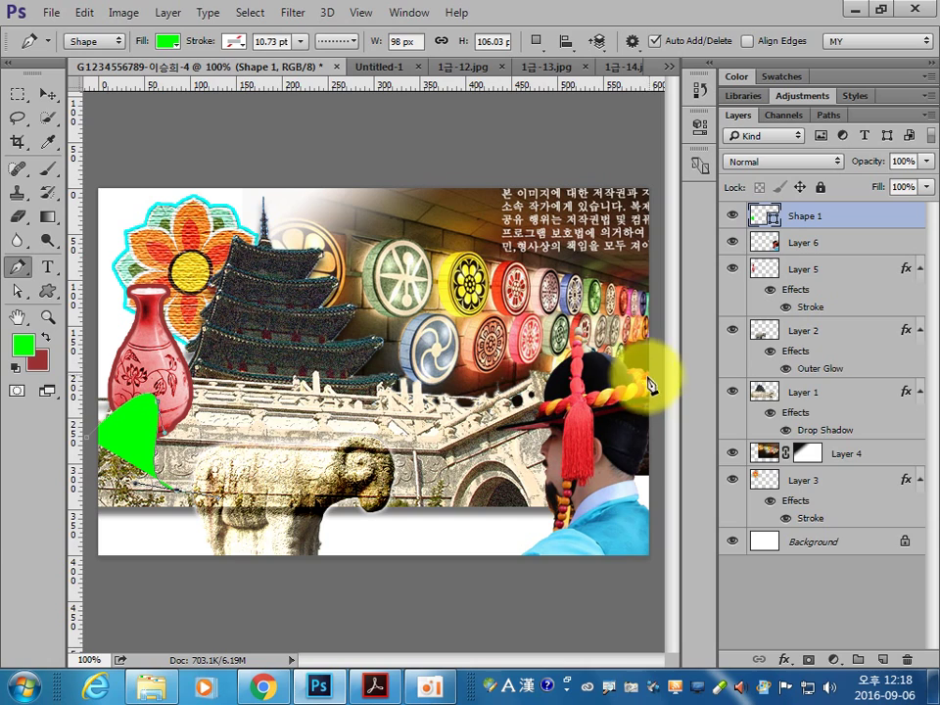
left_click(663, 374)
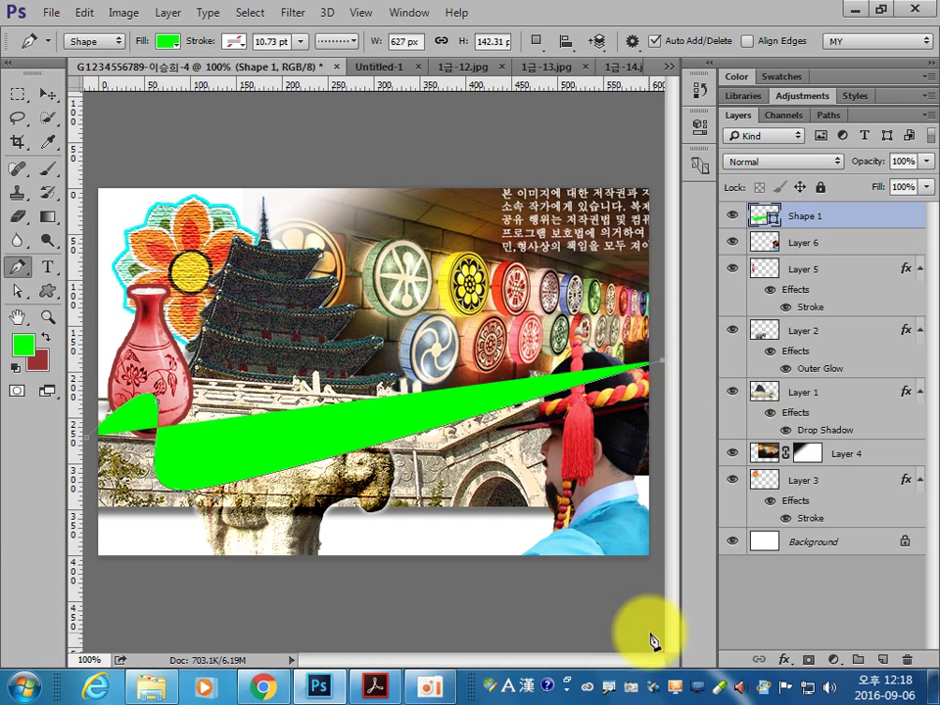
left_click(663, 579)
left_click(84, 564)
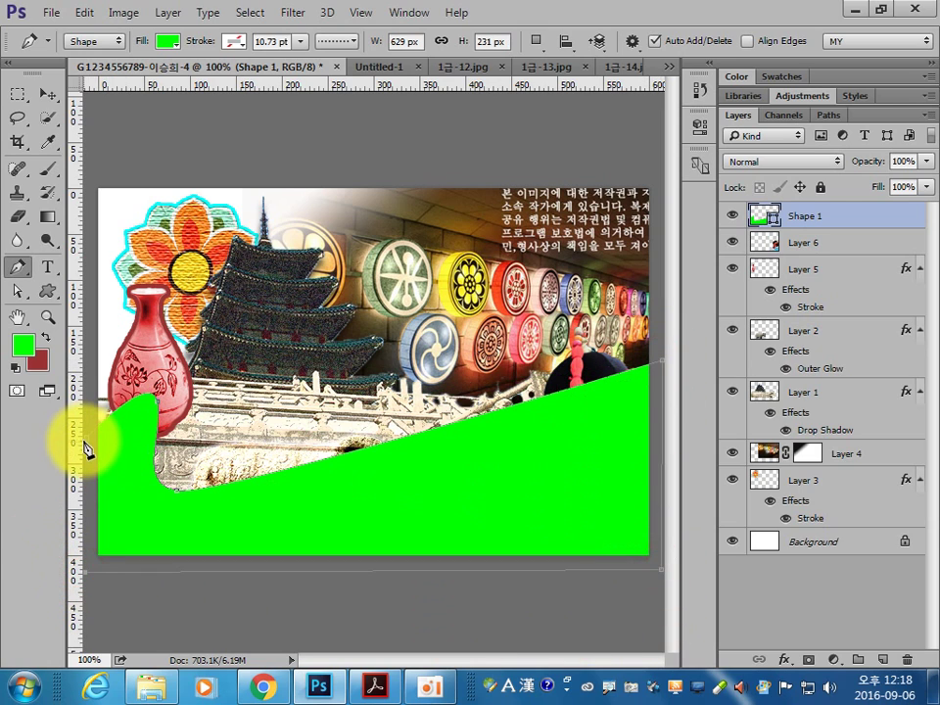
left_click(86, 440)
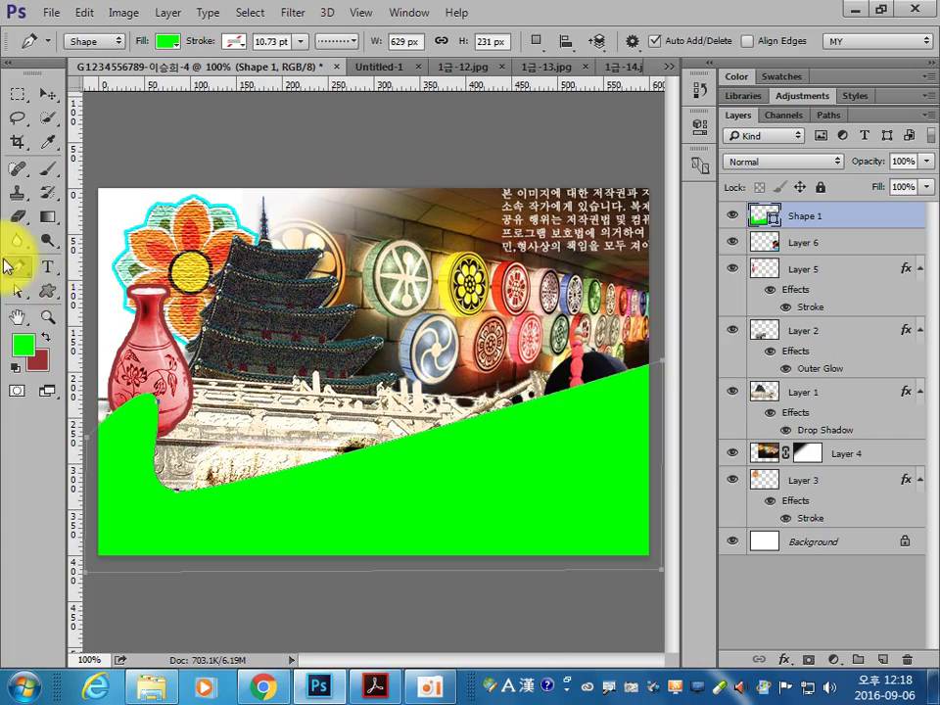
Raise the ribbon's top-right anchor slightly, reshaping it to 631 × 245 px.
left_click(16, 289)
left_click(663, 340)
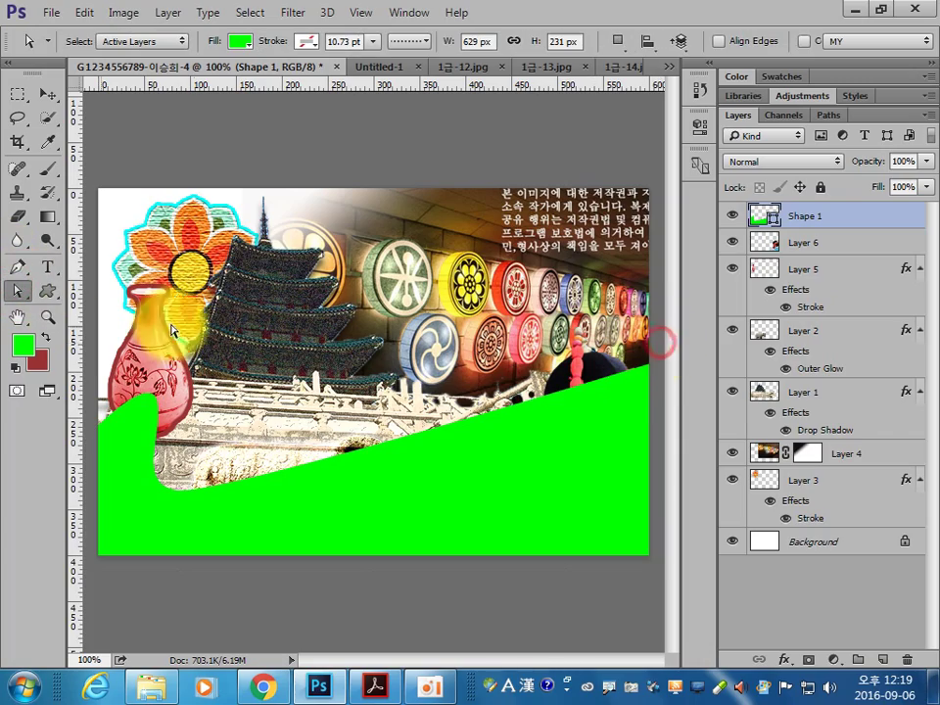
right_click(18, 297)
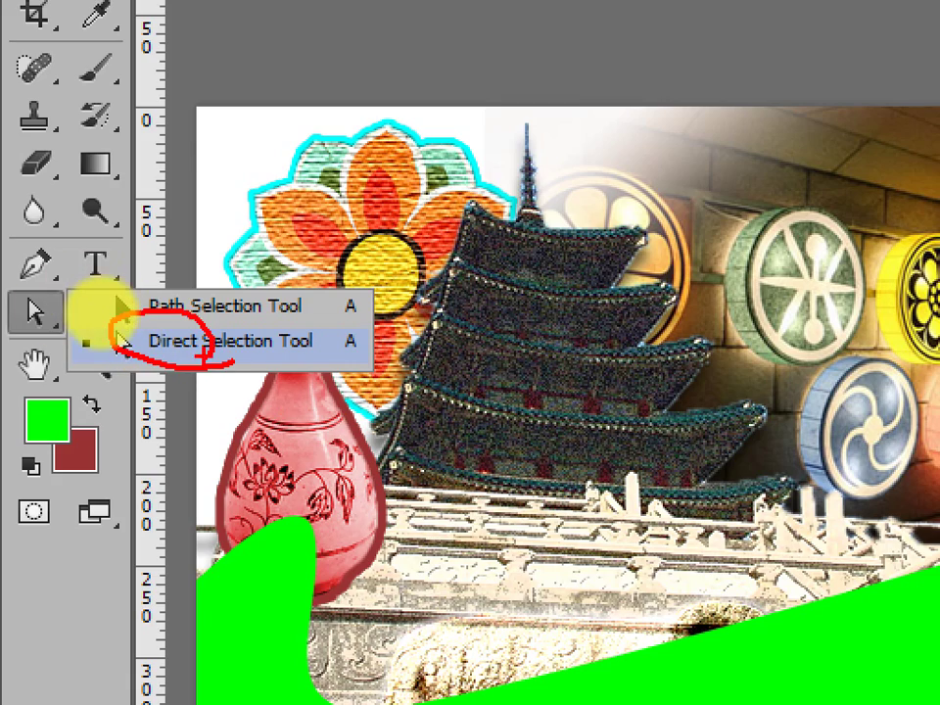
left_click(123, 339)
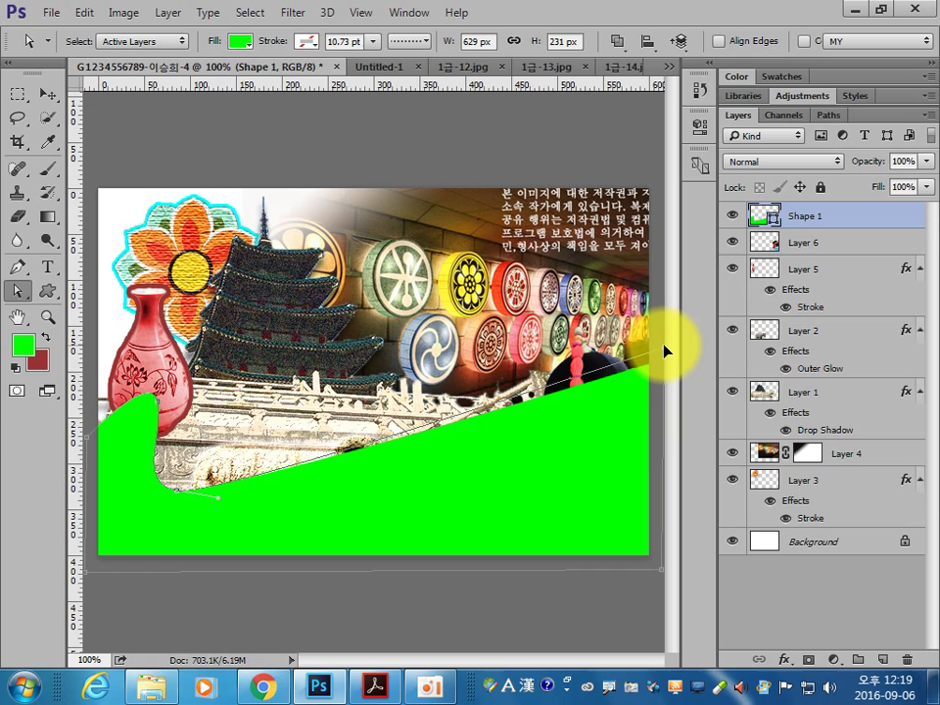
left_click_drag(664, 349, 666, 348)
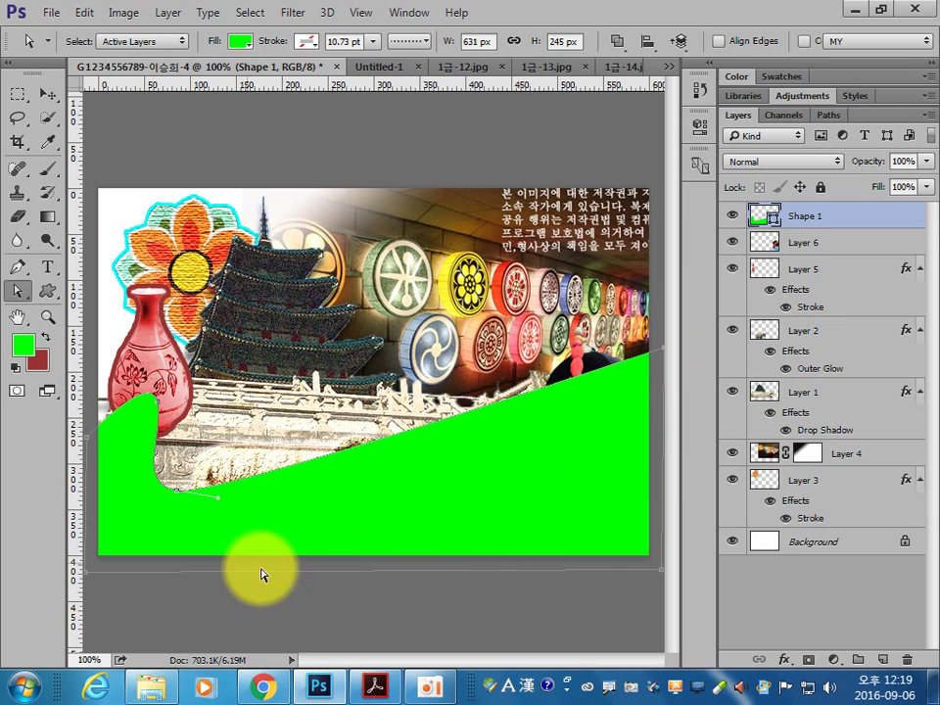
Recolour the Shape 1 ribbon fill to maroon #993333.
double_click(773, 223)
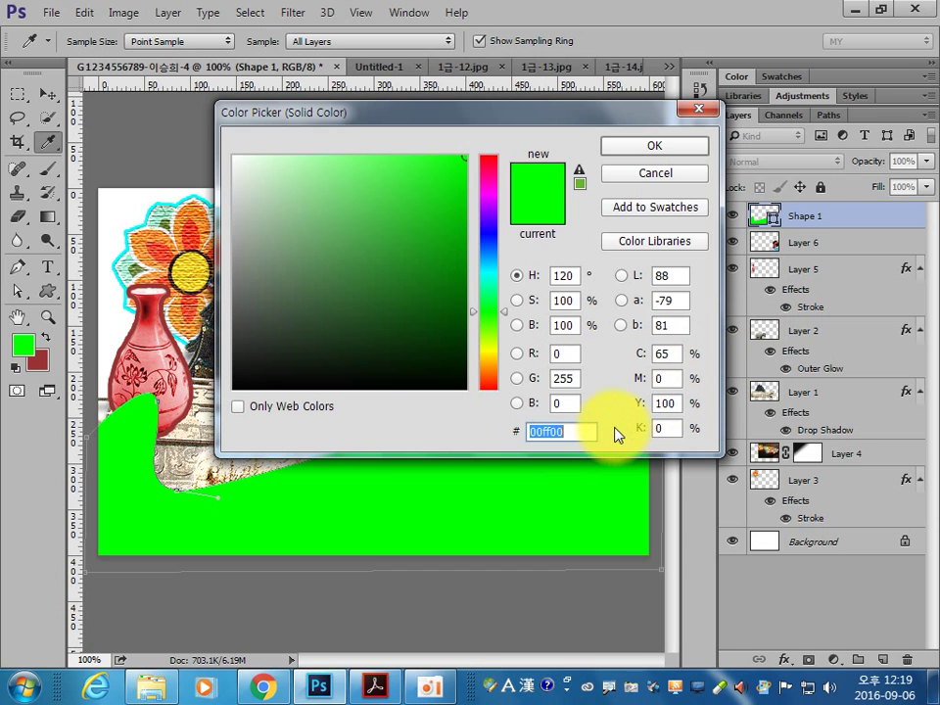
type("993333")
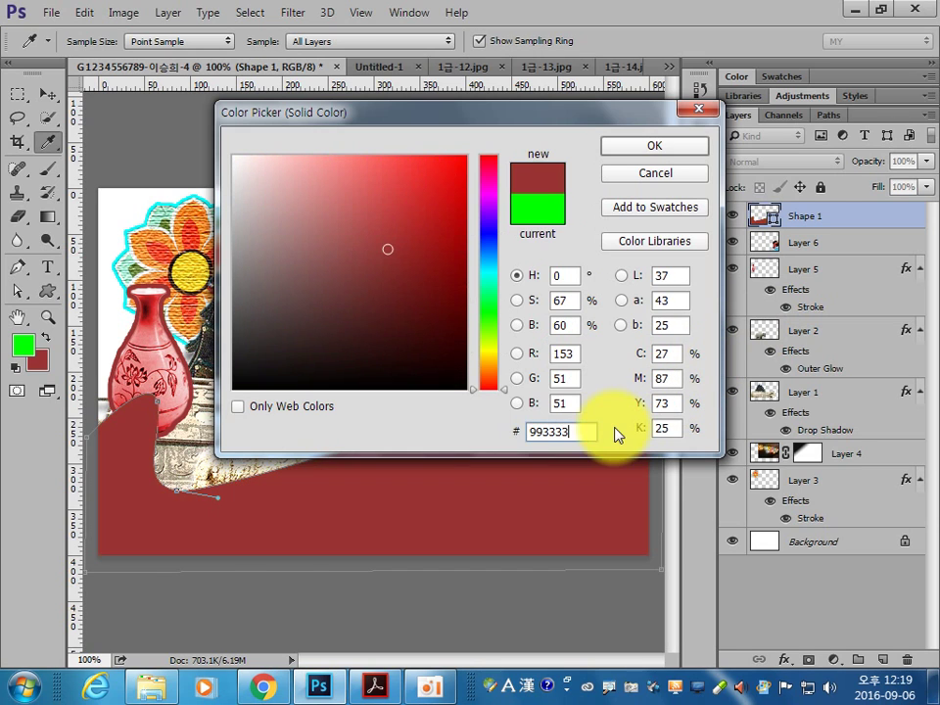
key("Return")
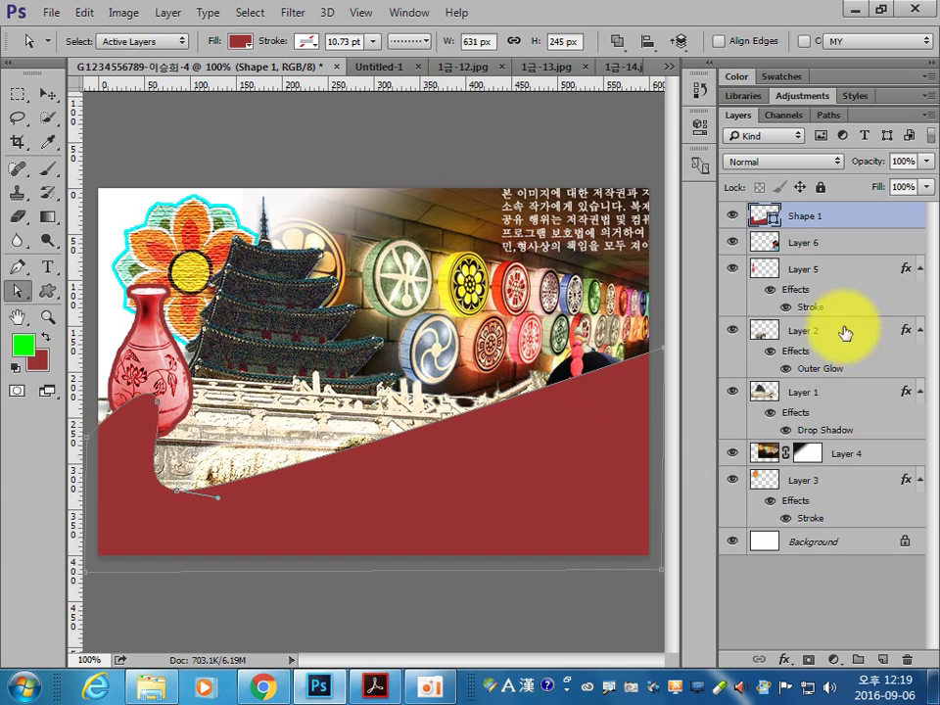
left_click(839, 216)
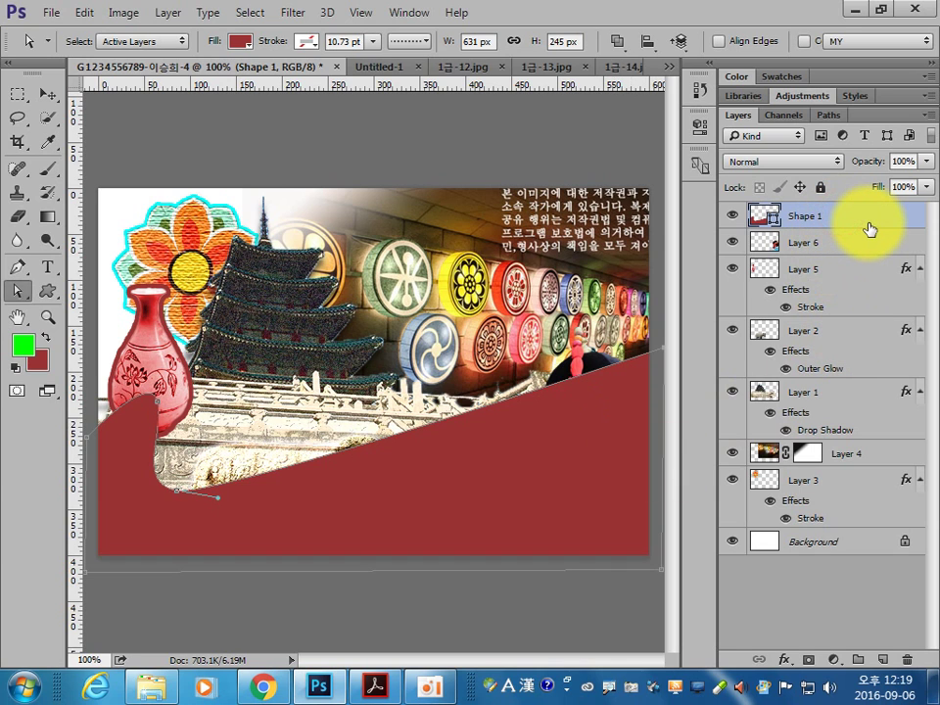
Add an Inner Shadow to Shape 1 at 71° and 6 px distance (Multiply, 35%, 7 px size).
key("h")
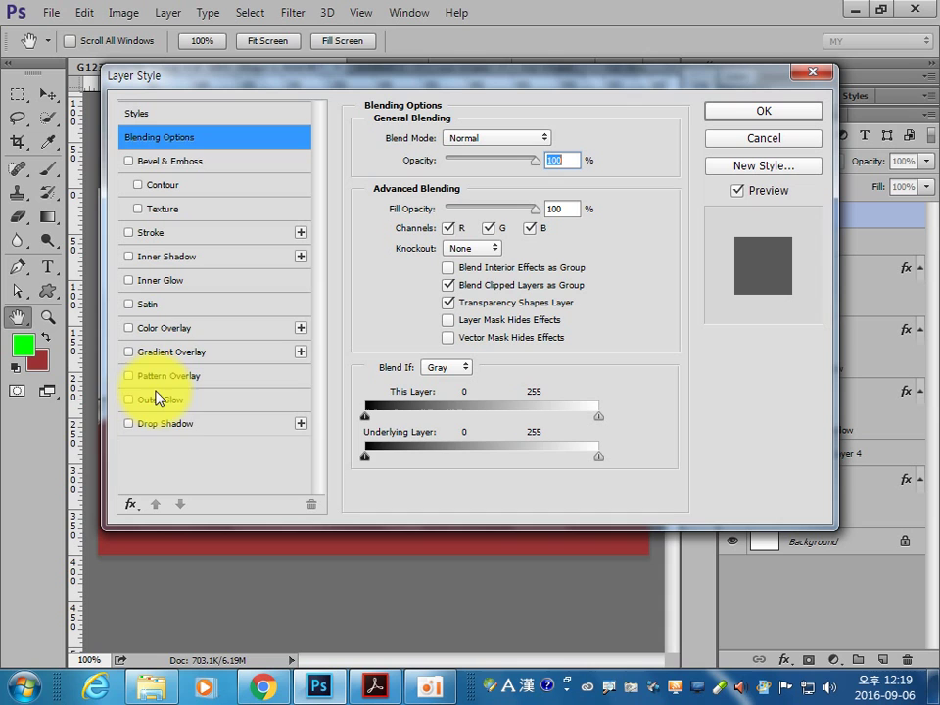
left_click(177, 256)
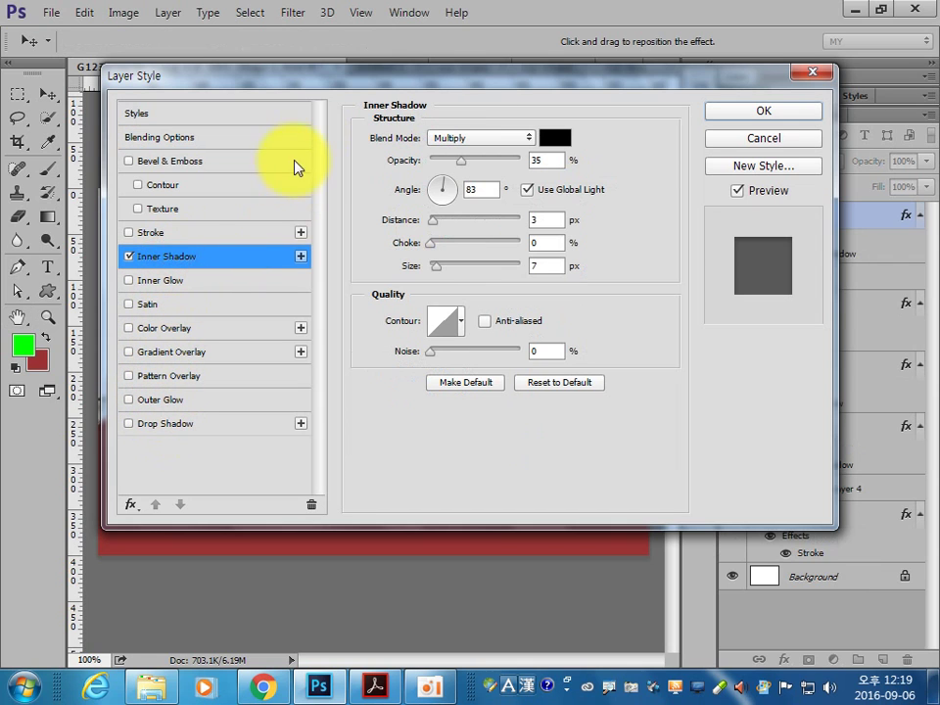
left_click_drag(372, 84, 717, 370)
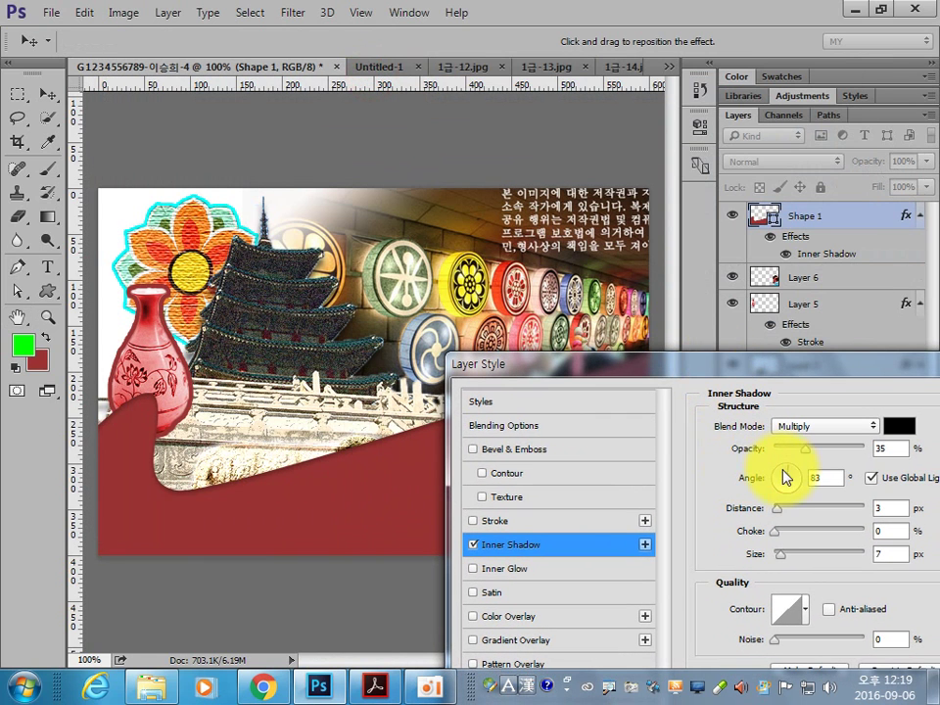
left_click(310, 498)
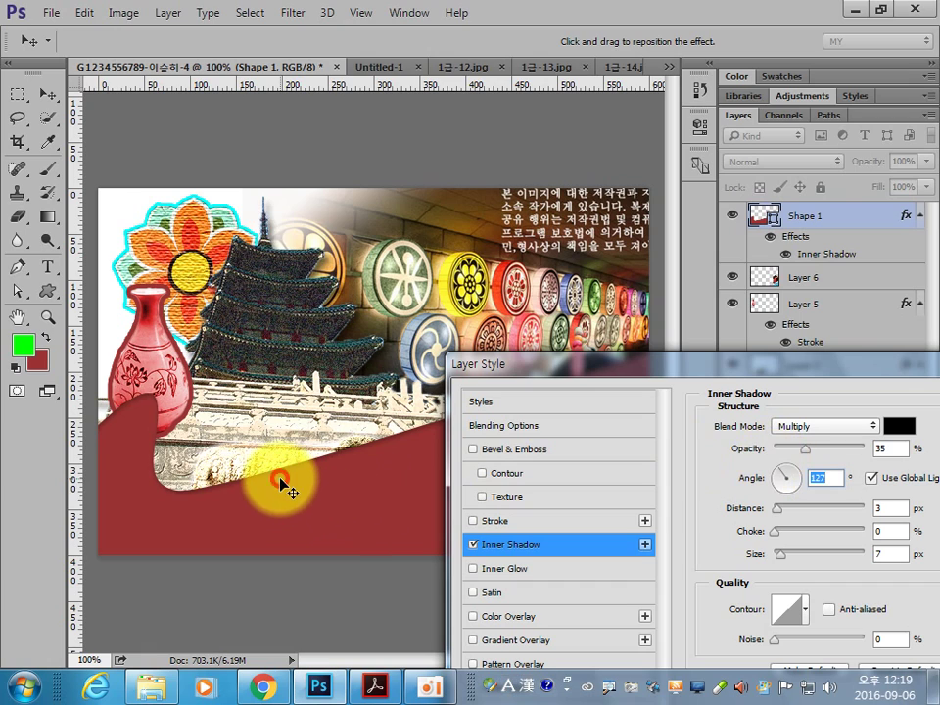
left_click_drag(281, 482, 281, 487)
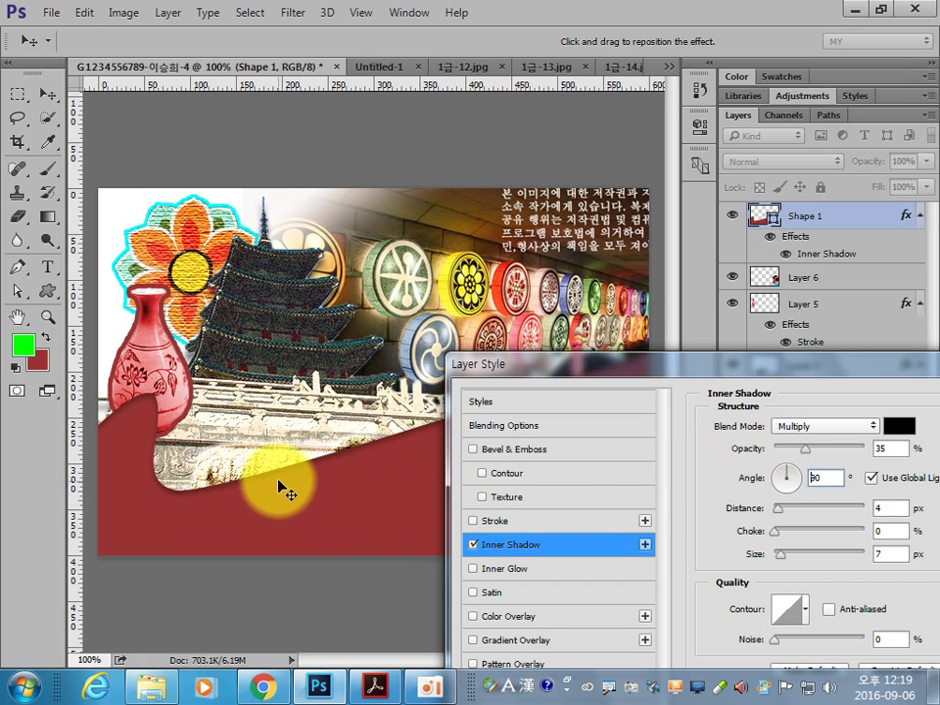
left_click_drag(281, 487, 283, 492)
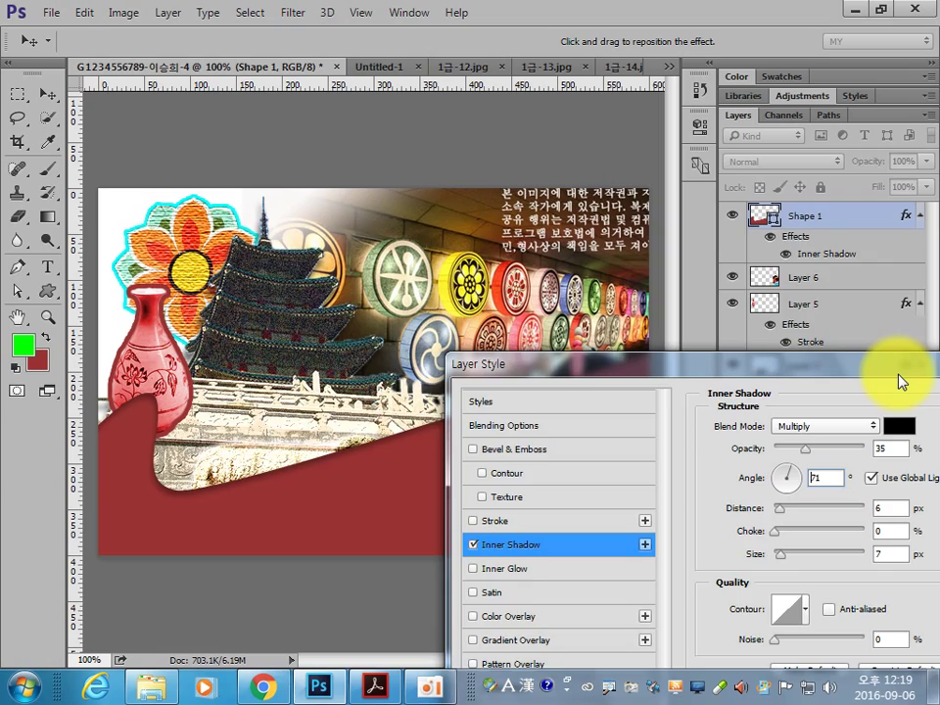
left_click_drag(901, 380, 593, 176)
left_click(854, 172)
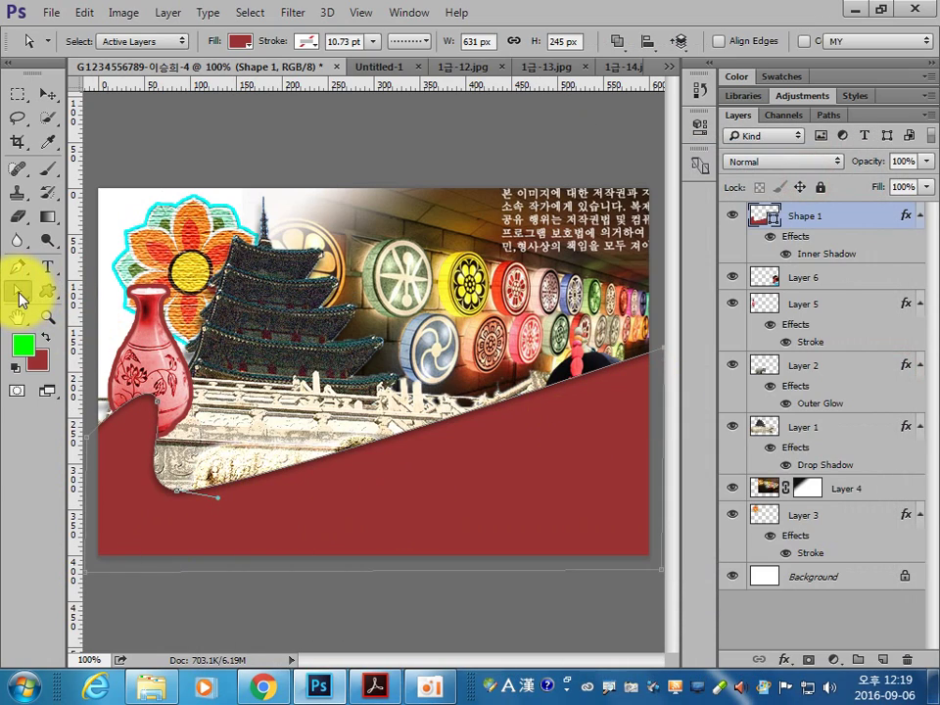
left_click(16, 267)
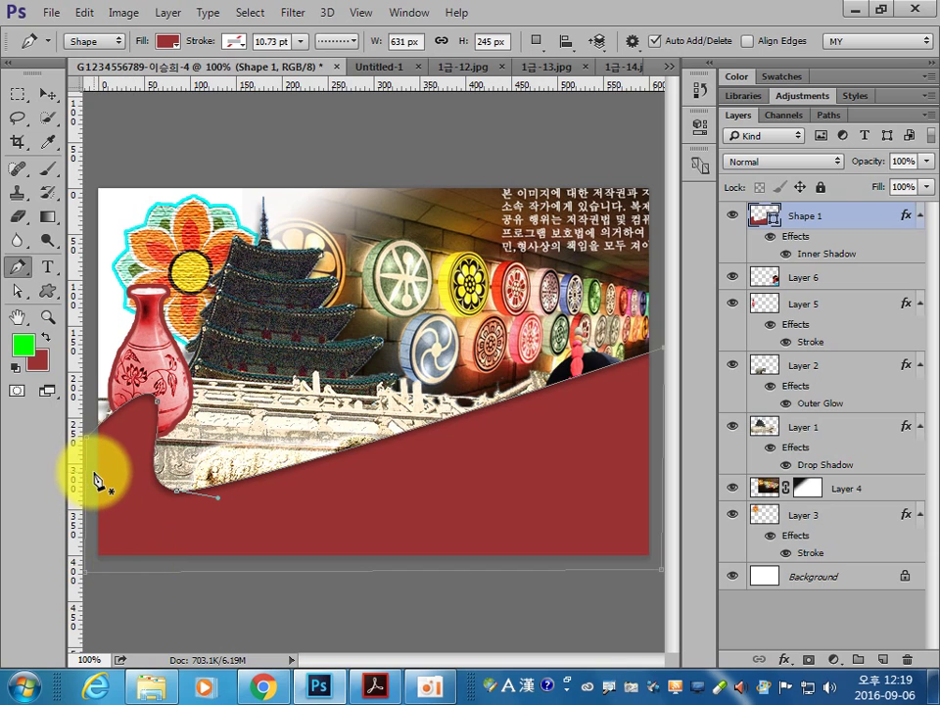
left_click(354, 685)
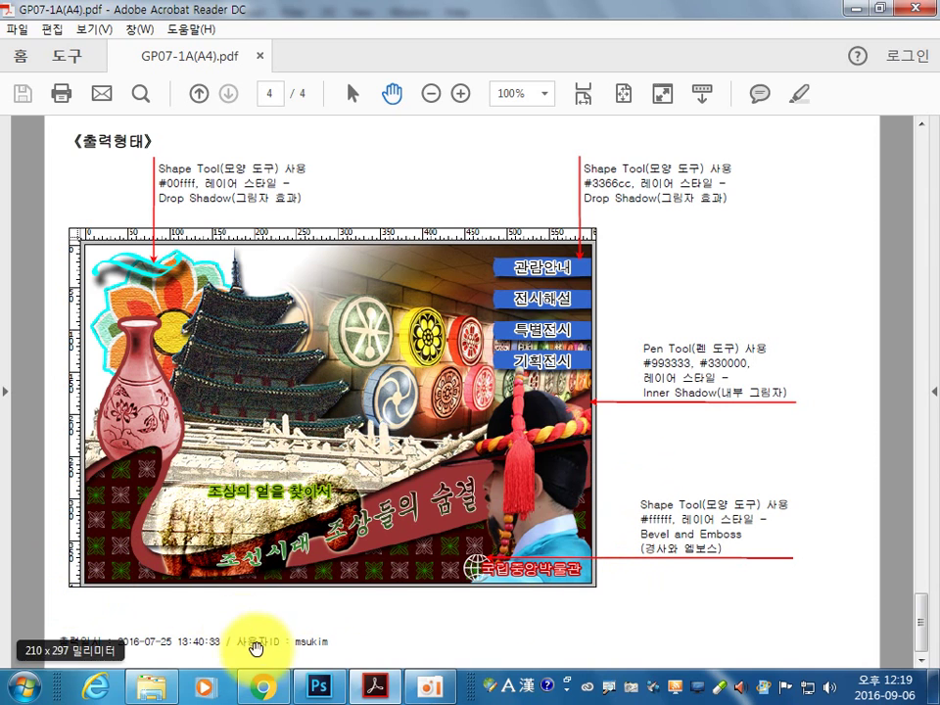
left_click(315, 686)
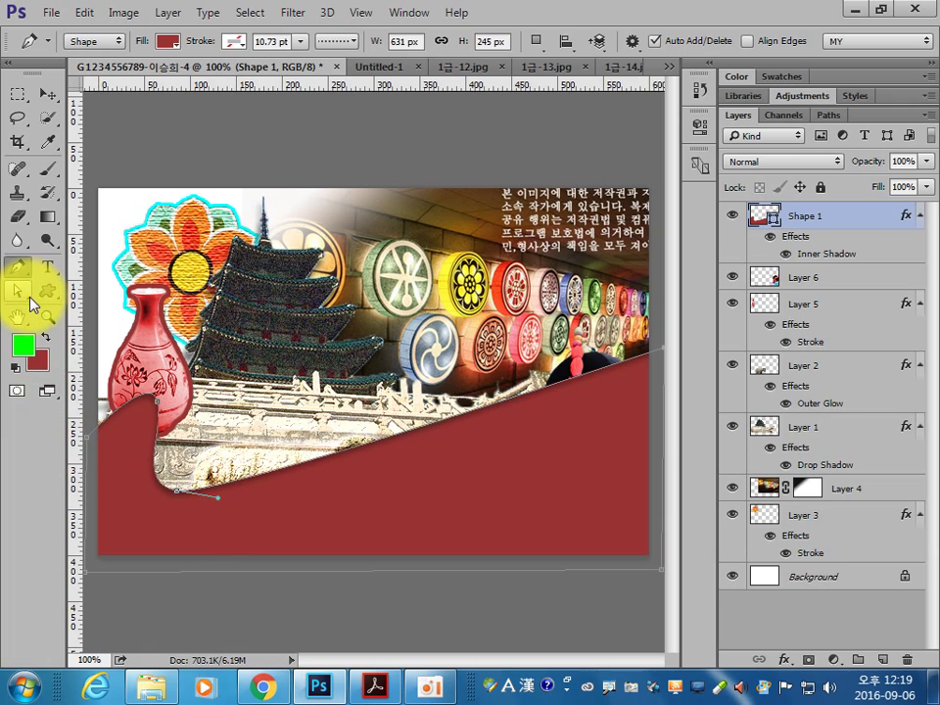
Draw a closed shape with a curved top edge along the banner bottom beneath the ribbon.
left_click_drag(17, 290, 107, 302)
left_click(106, 296)
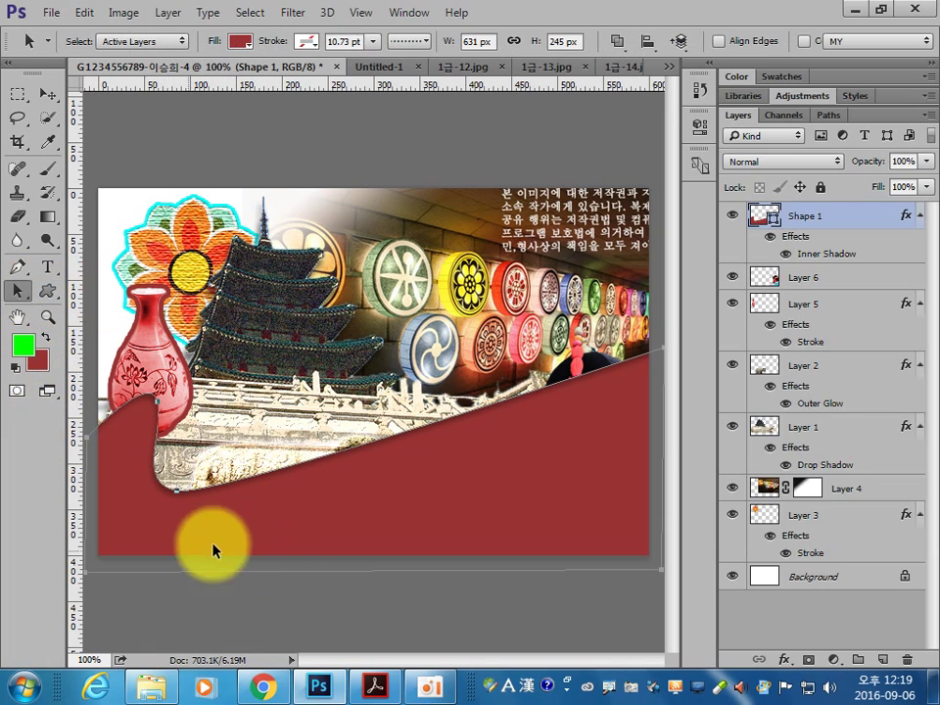
left_click(222, 622)
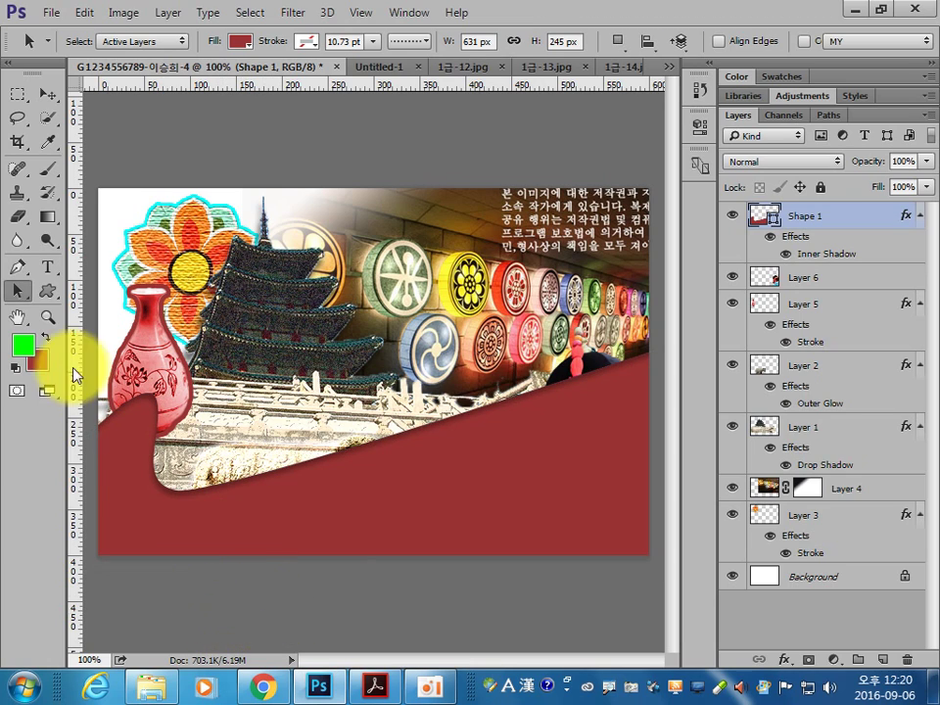
left_click(17, 266)
left_click(87, 450)
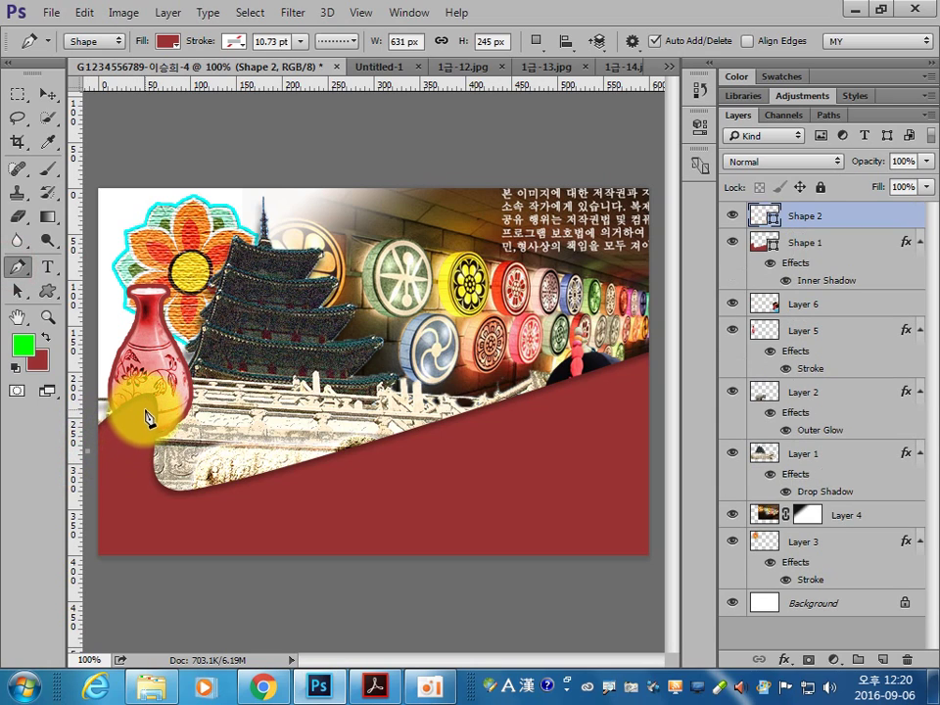
left_click_drag(143, 414, 143, 431)
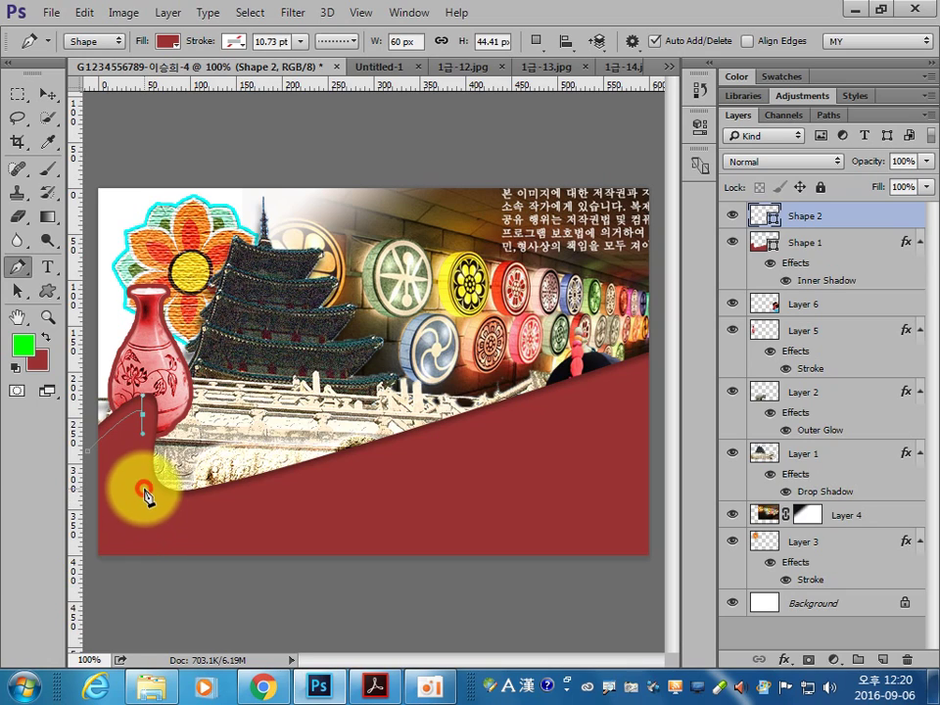
left_click_drag(144, 487, 149, 506)
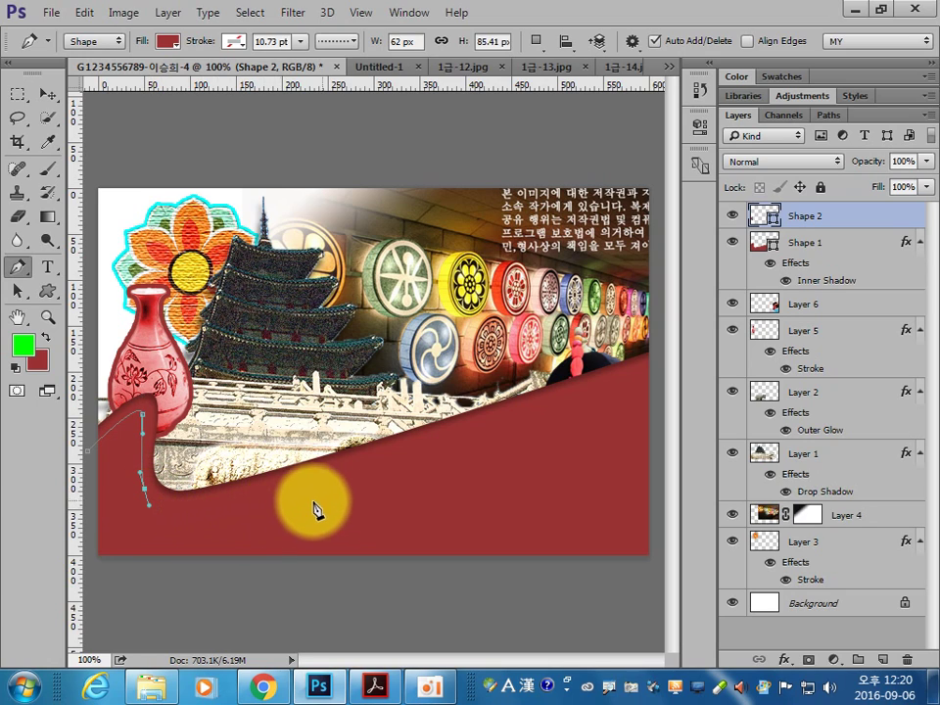
mouse_move(530, 460)
left_mouse_down()
mouse_move(793, 359)
mouse_move(897, 364)
left_mouse_up()
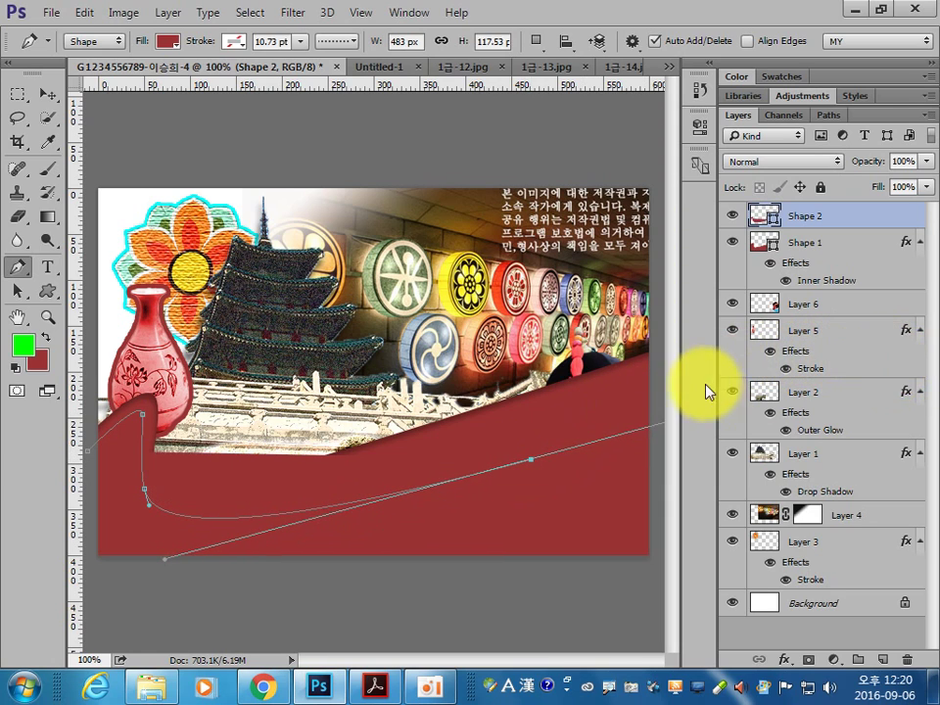
left_click(660, 404)
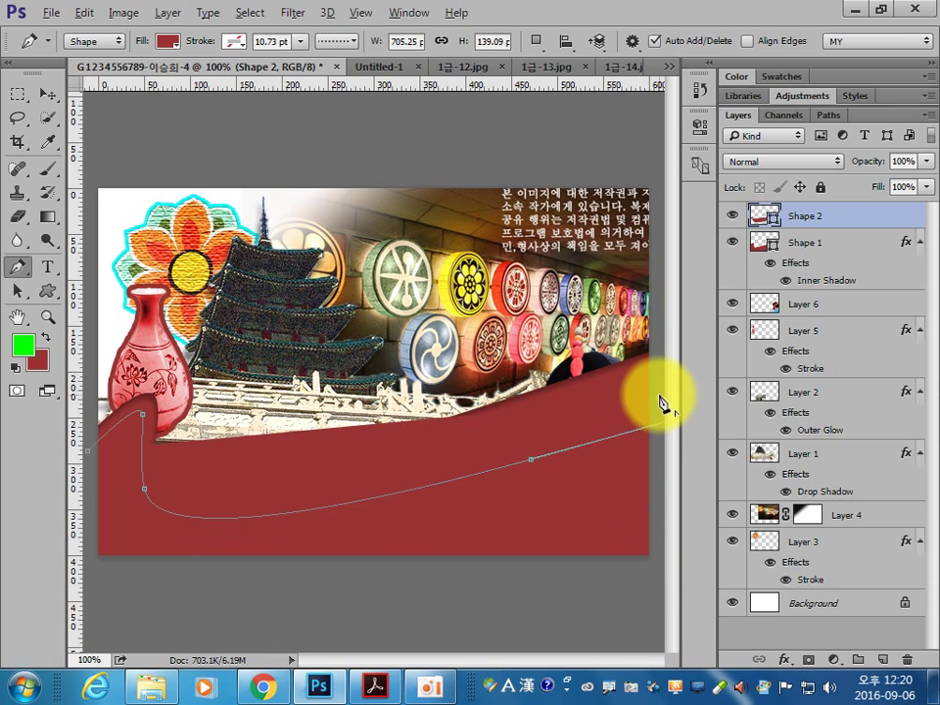
left_click(656, 575)
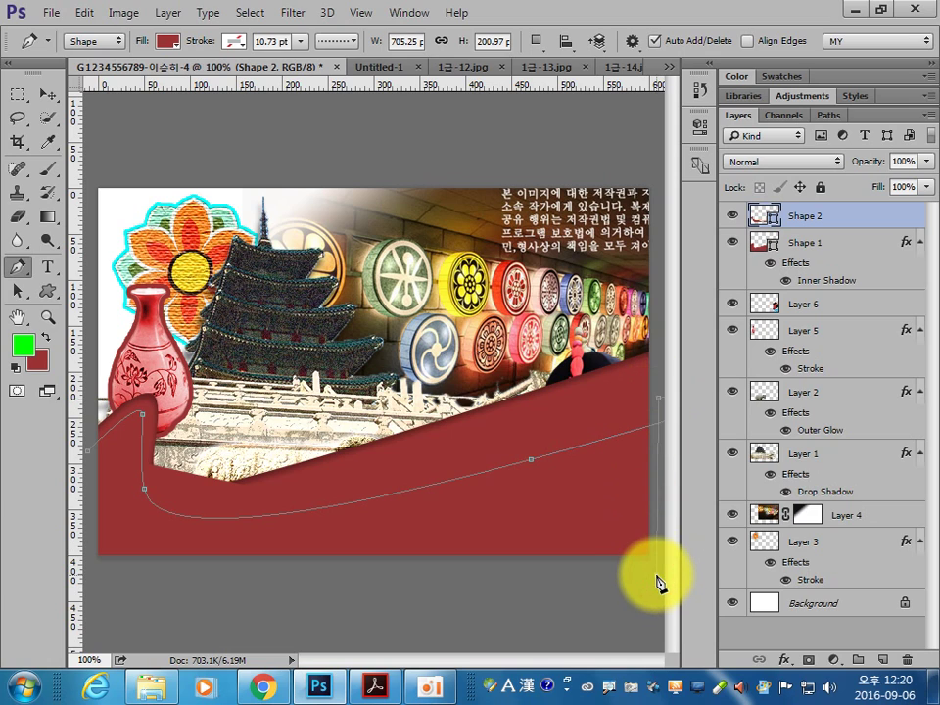
left_click(84, 579)
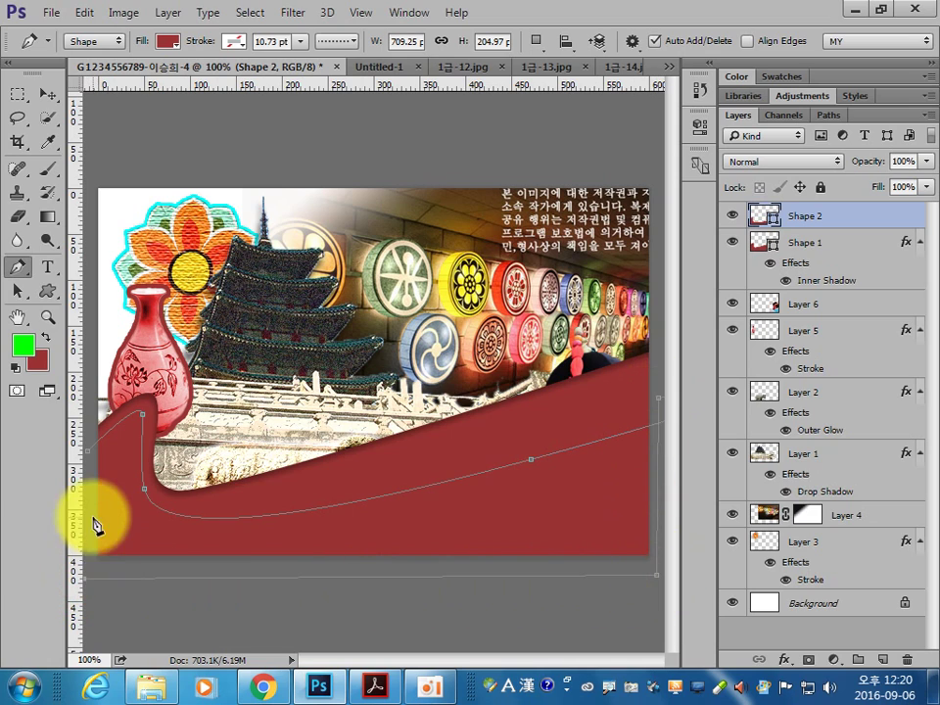
left_click(88, 461)
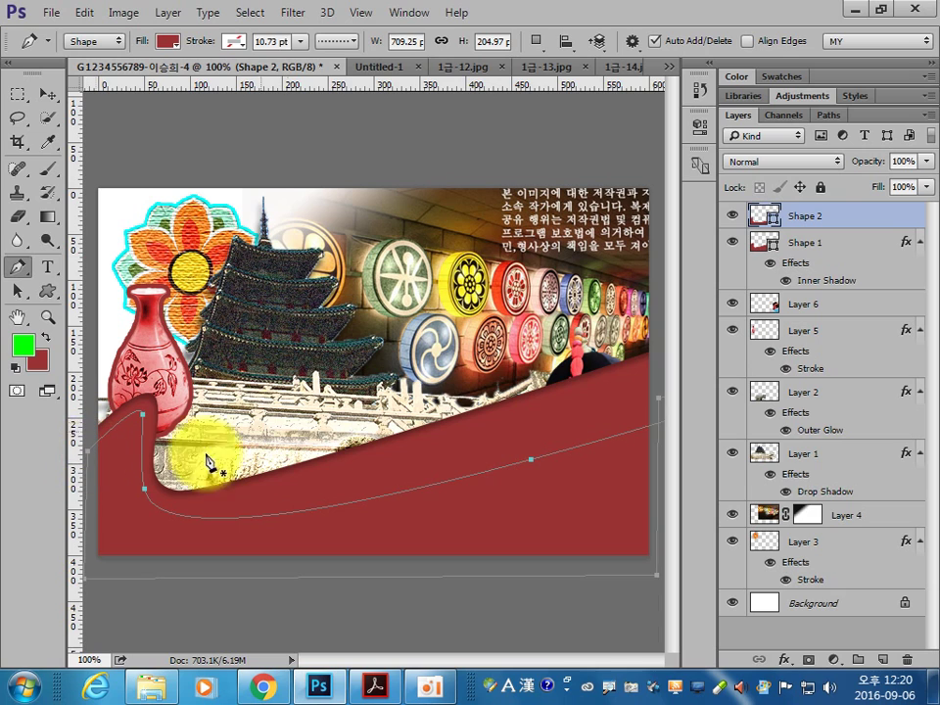
Set the new Shape 2 fill to very dark red #330000.
double_click(780, 215)
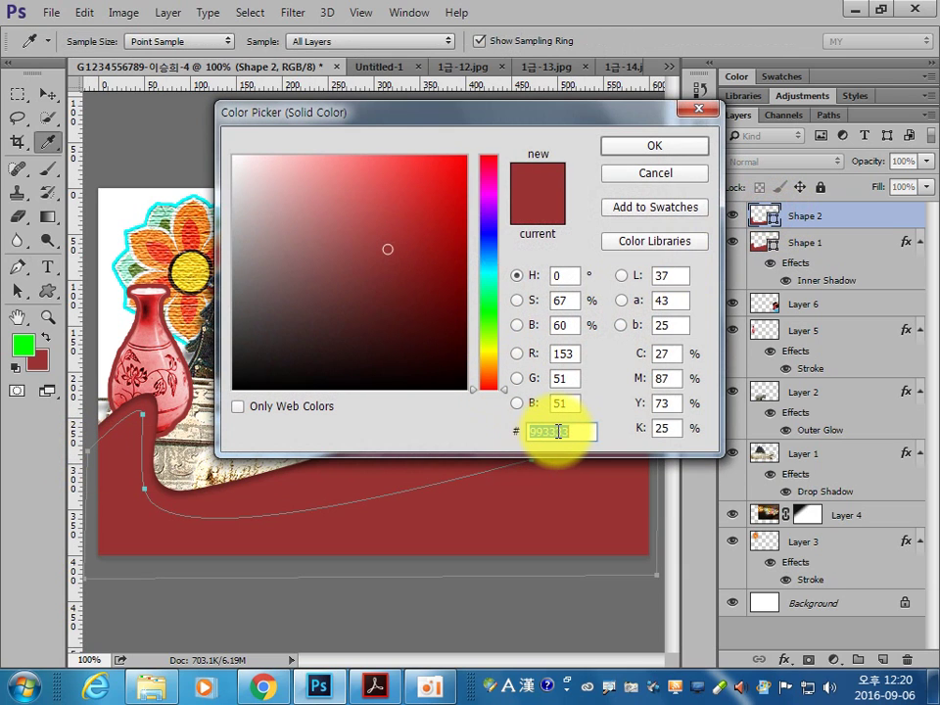
type("3300")
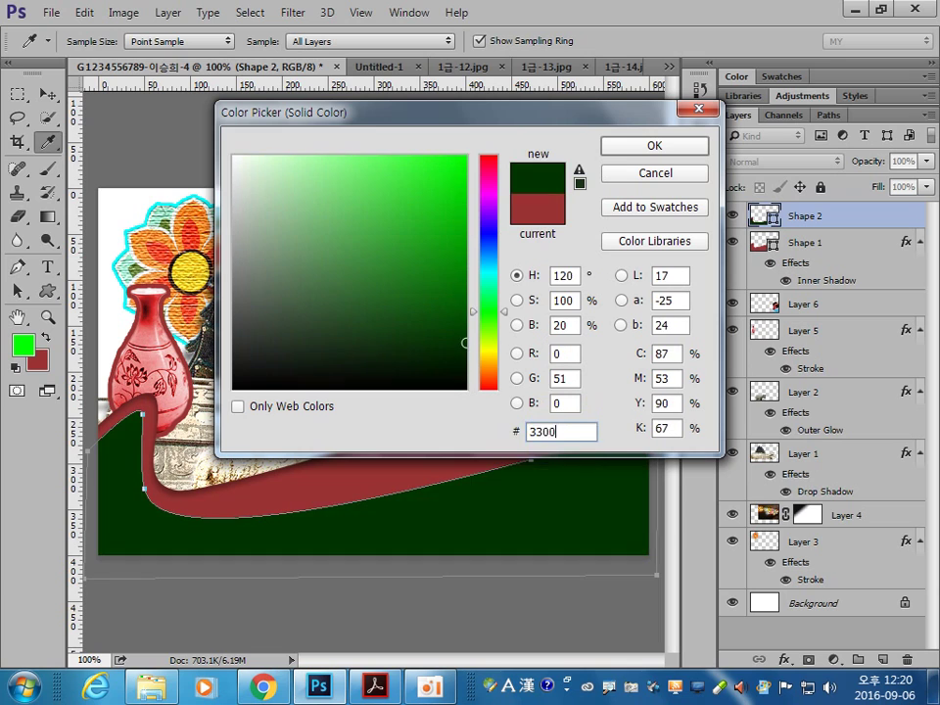
type("00")
key("Return")
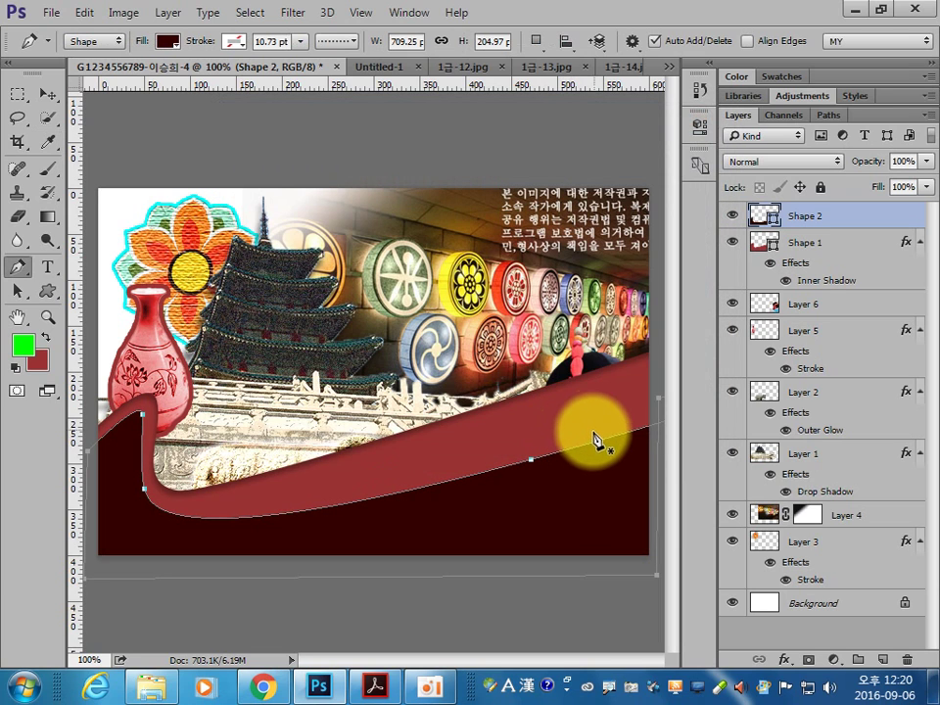
Enable Inner Shadow and a green flower Pattern Overlay at 50% opacity on Shape 2.
double_click(862, 217)
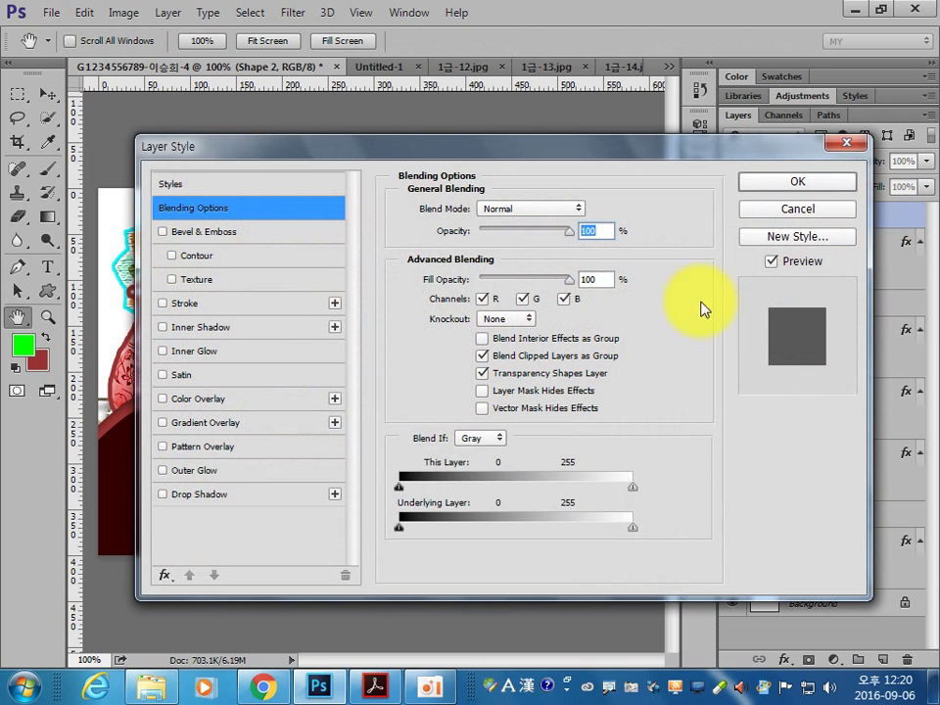
left_click(201, 329)
mouse_move(373, 157)
left_mouse_down()
mouse_move(647, 395)
mouse_move(544, 182)
left_mouse_up()
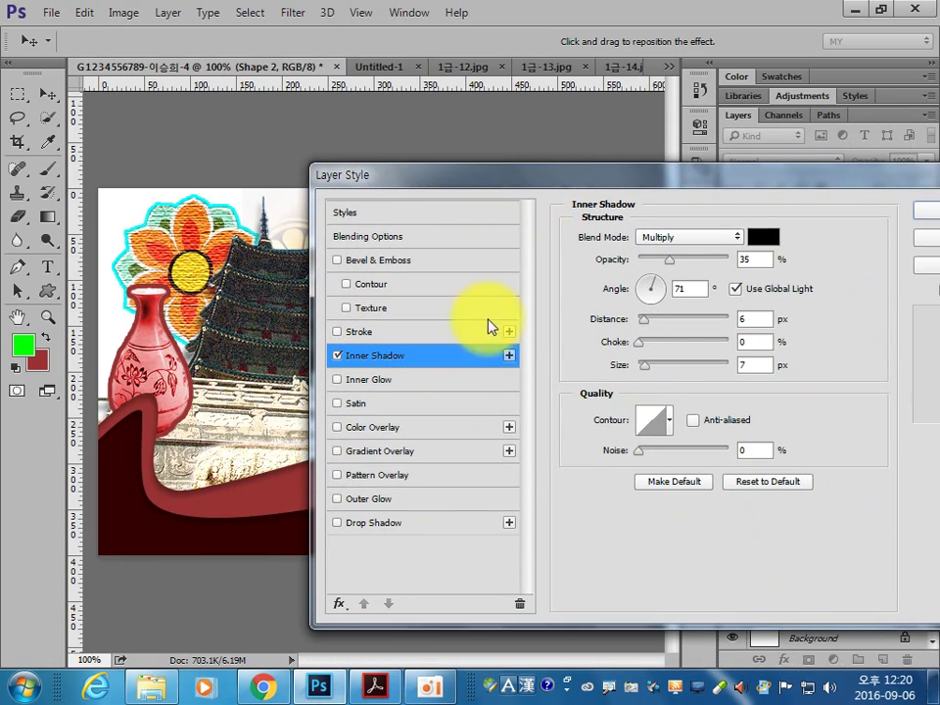
left_click(400, 475)
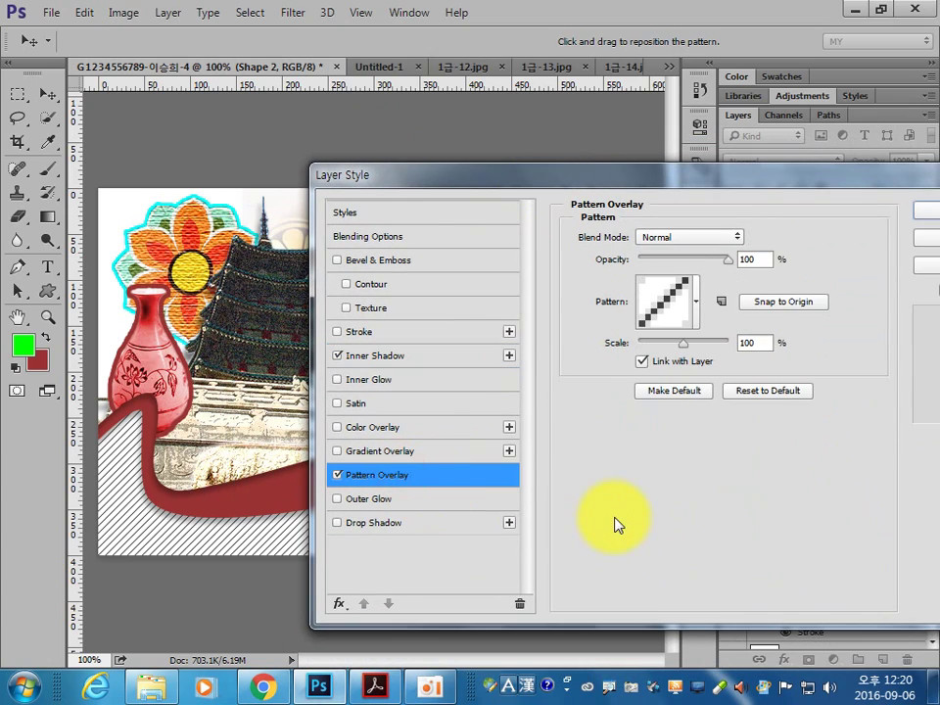
left_click(695, 302)
left_click(577, 624)
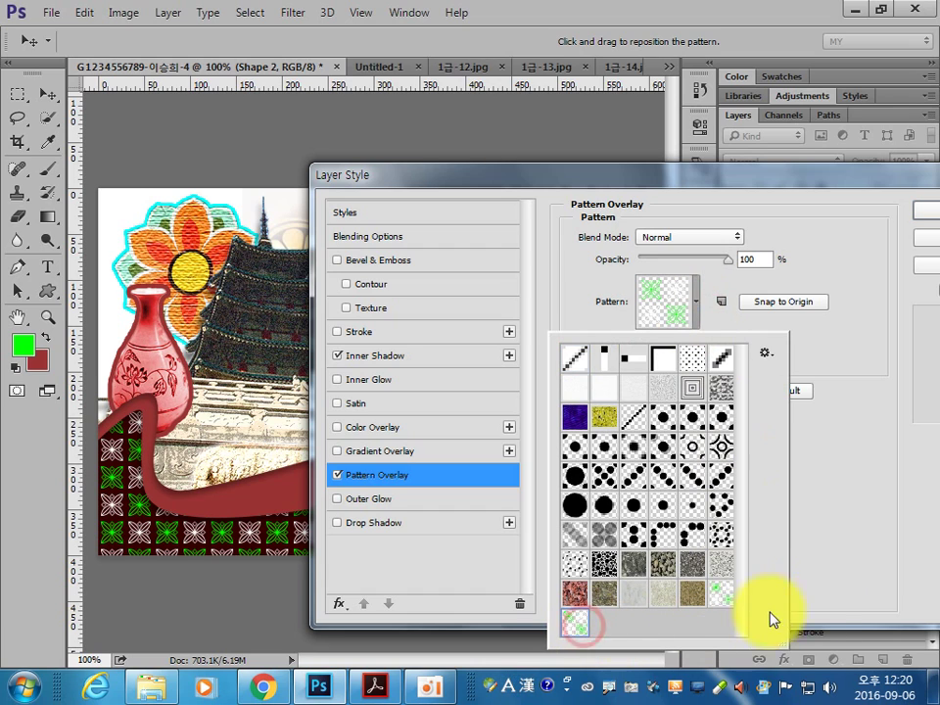
left_click(834, 508)
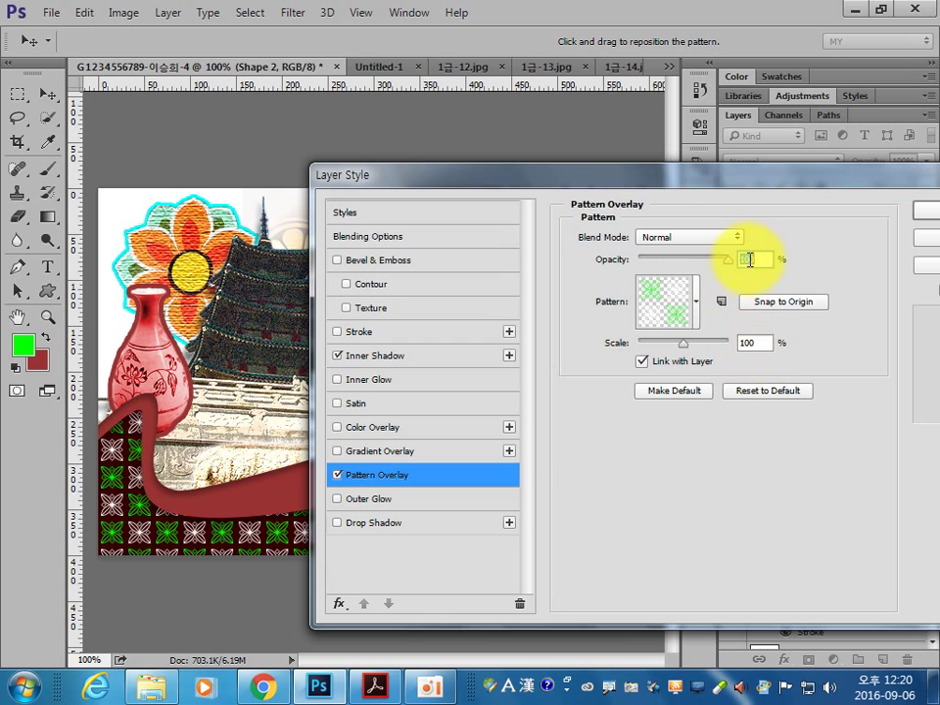
left_click(755, 259)
type("50")
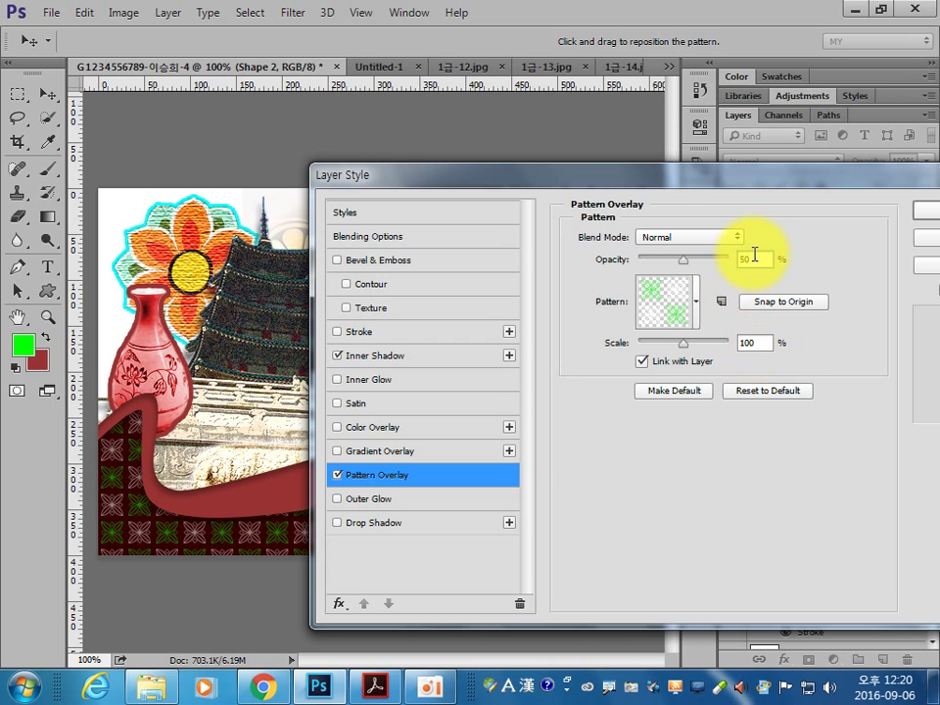
Compare with the reference PDF, shift the pattern upward, and apply both effects.
left_click(377, 682)
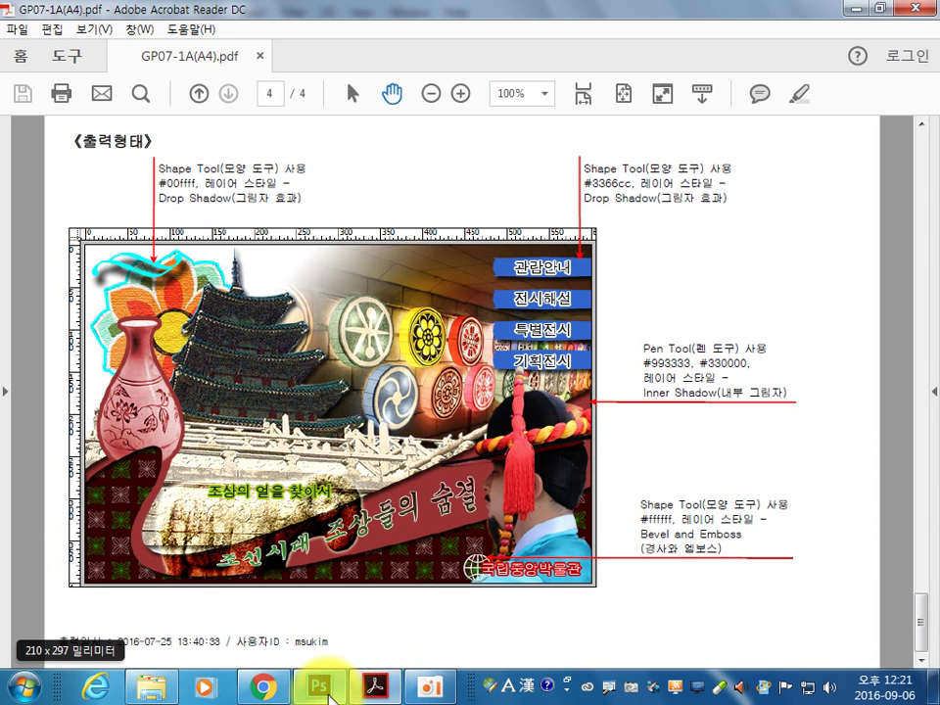
left_click(329, 693)
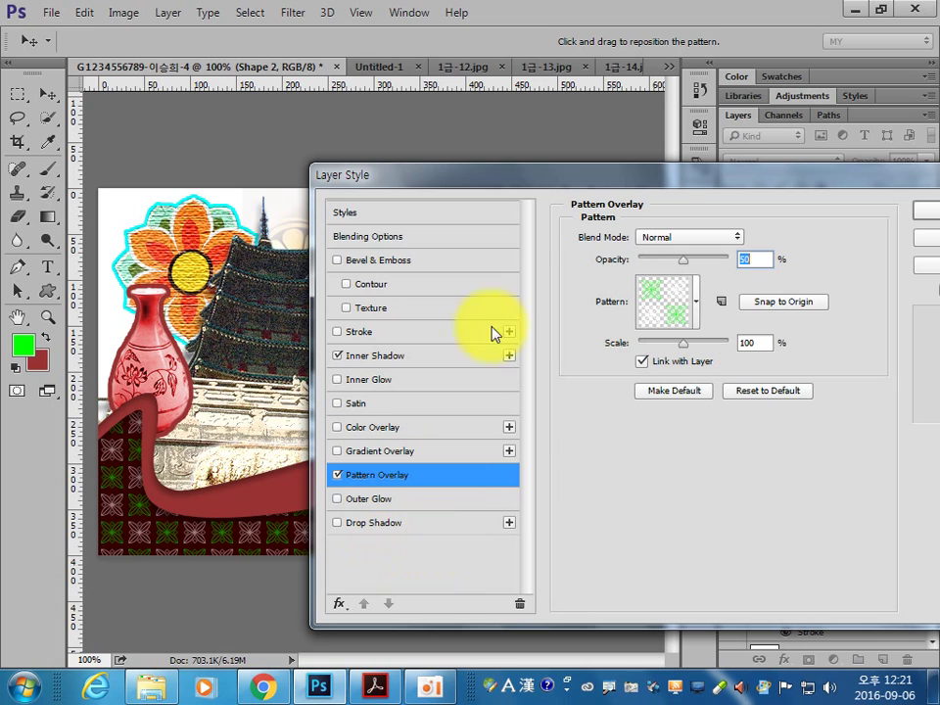
left_click_drag(555, 180, 572, 100)
left_click_drag(127, 519, 131, 504)
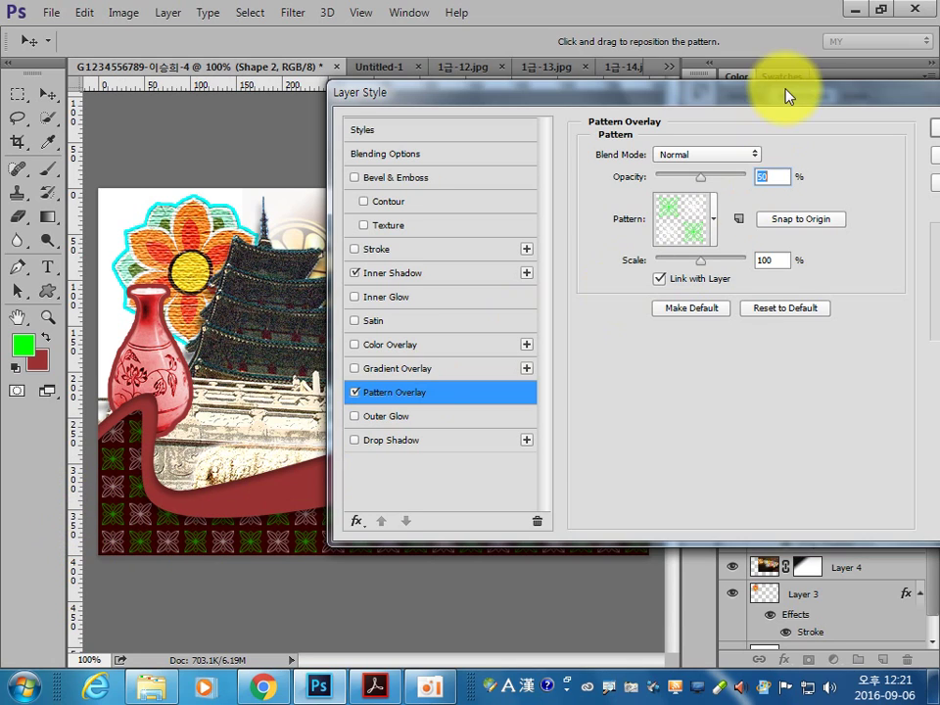
left_click_drag(785, 95, 619, 143)
left_click(828, 180)
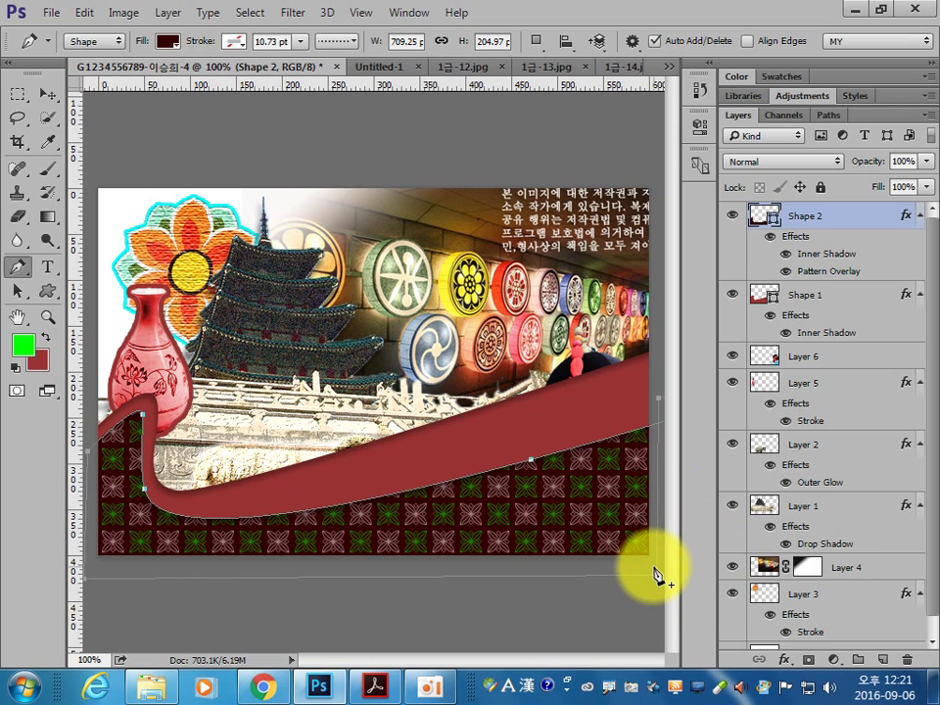
Compare with the reference PDF and set the pattern overlay scale to 90%.
left_click(372, 689)
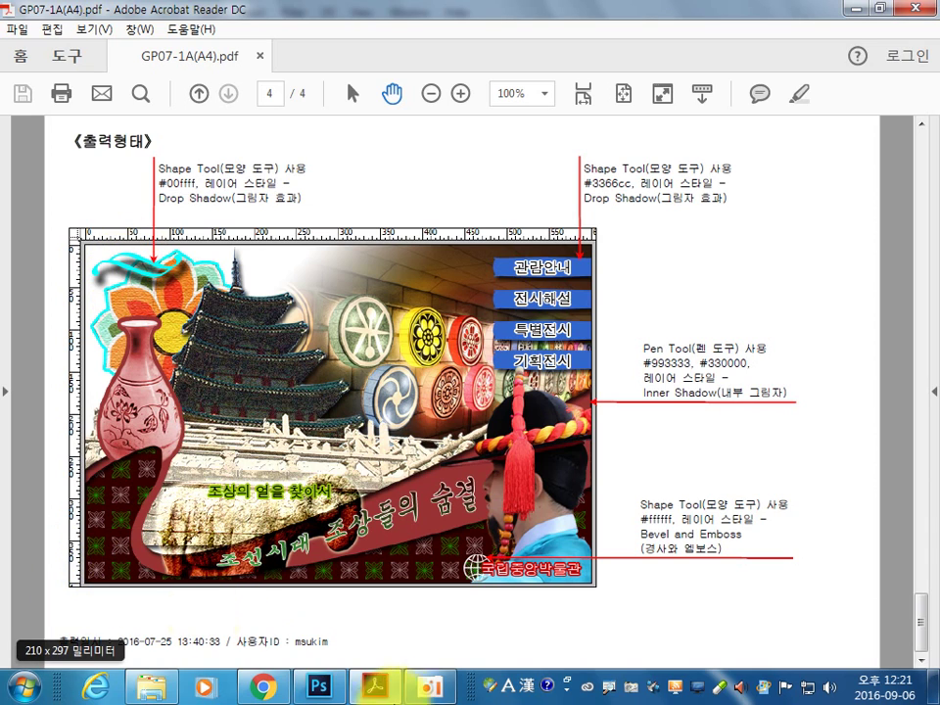
left_click(318, 688)
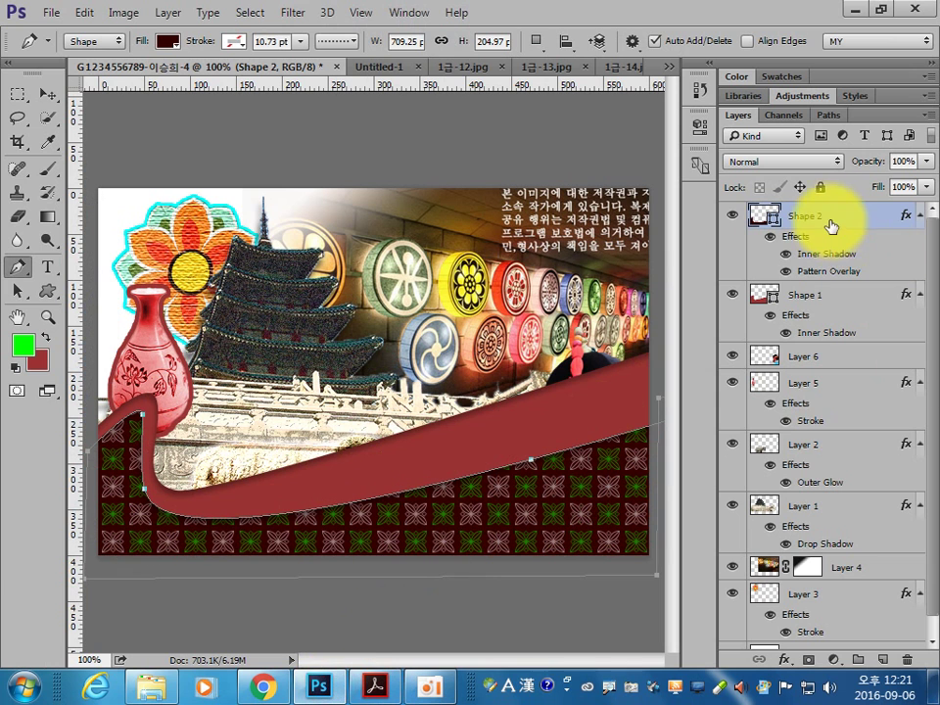
double_click(816, 272)
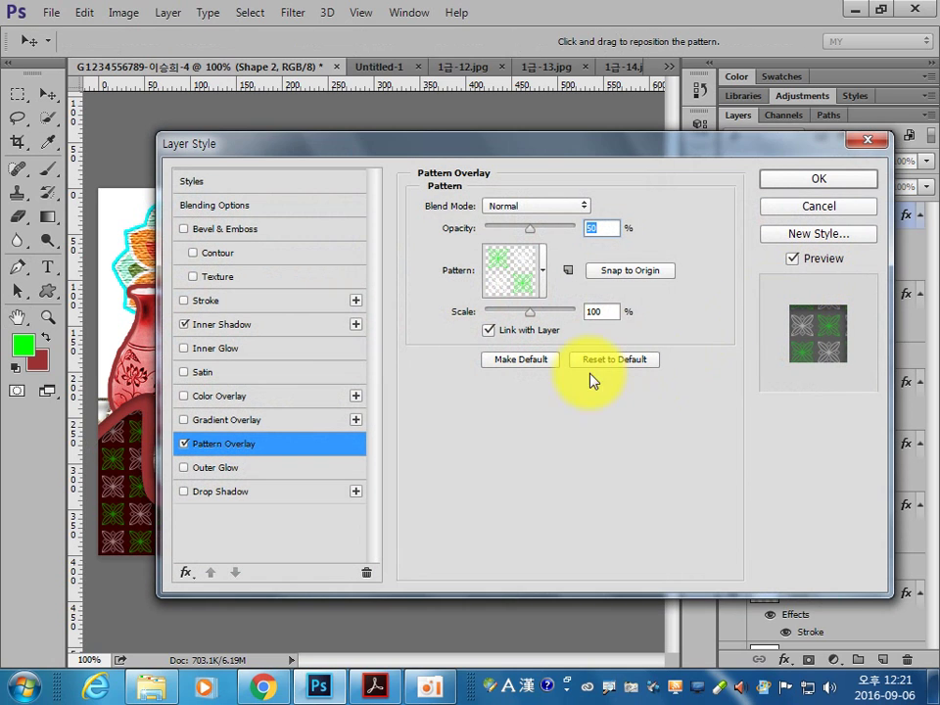
type("9")
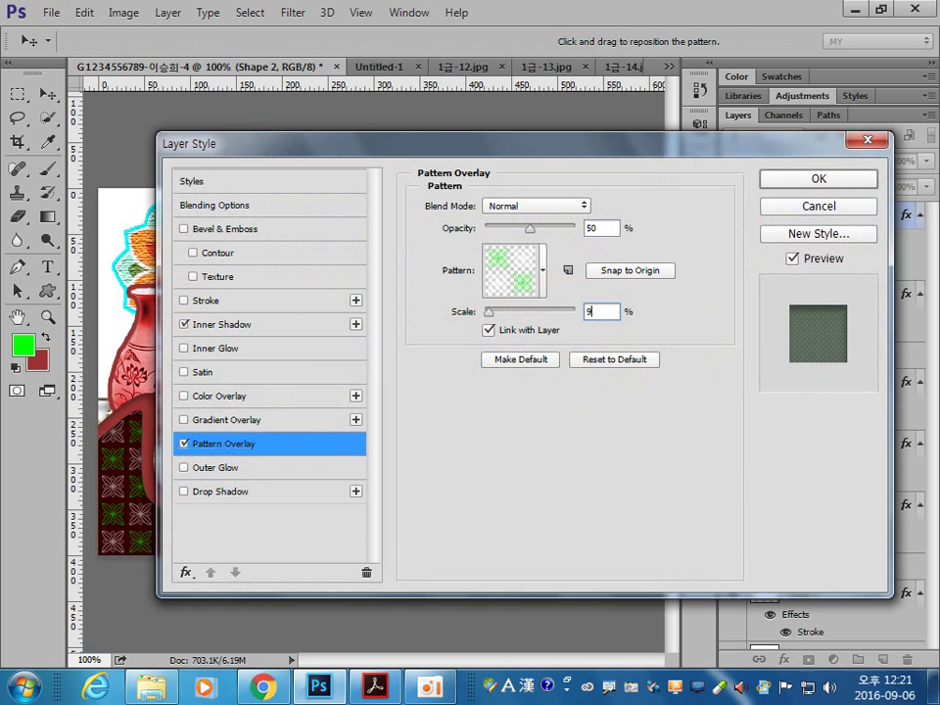
type("0")
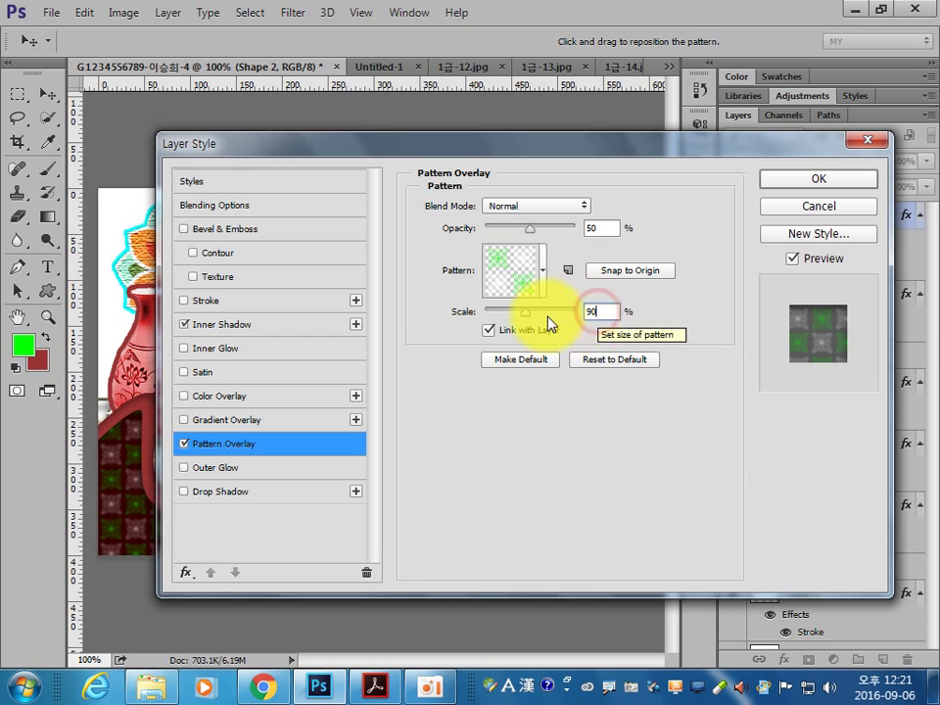
left_click(577, 445)
left_click(832, 179)
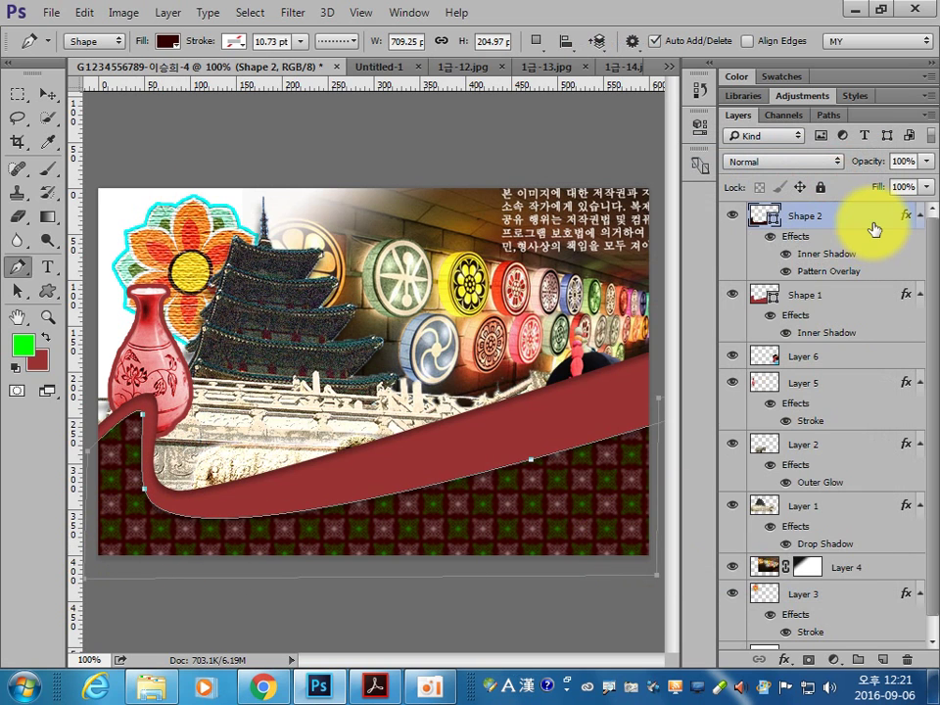
Reset the pattern overlay scale to 100% and recheck the reference PDF.
double_click(833, 270)
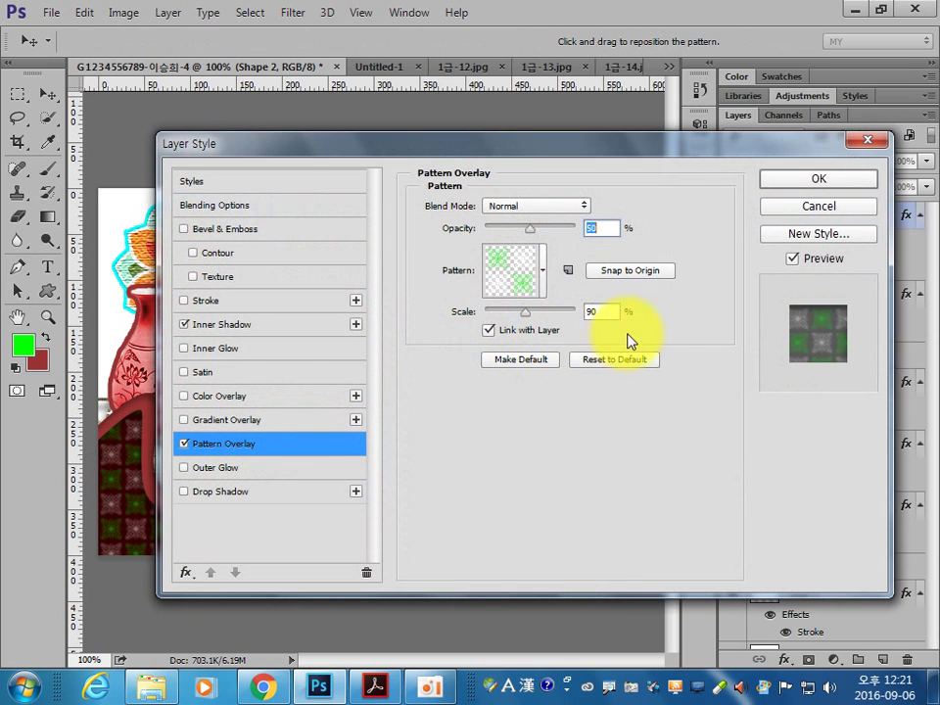
left_click_drag(526, 311, 530, 311)
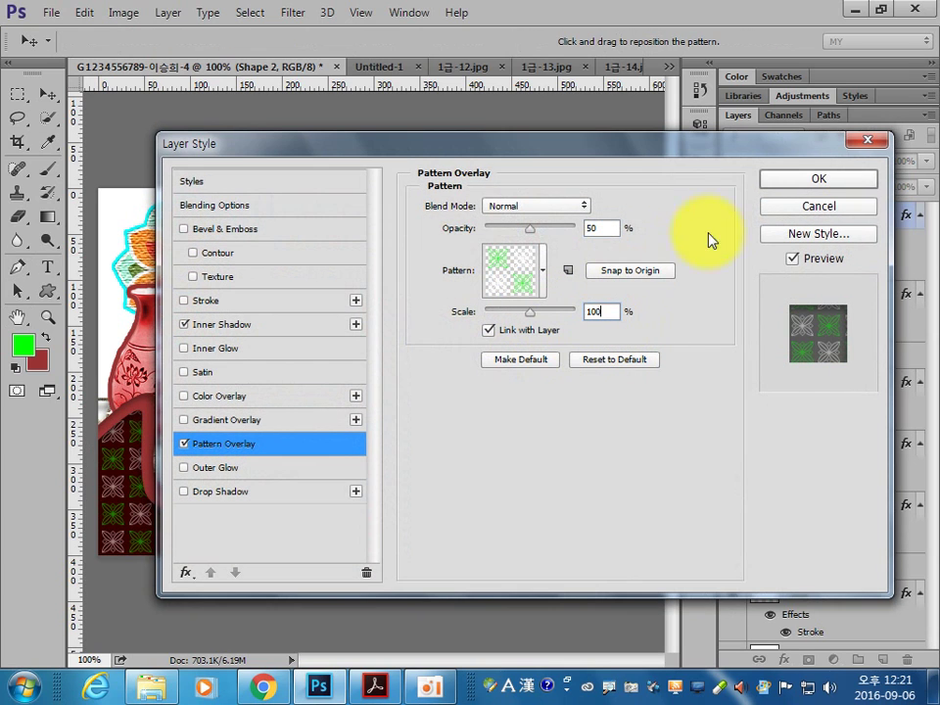
left_click(818, 179)
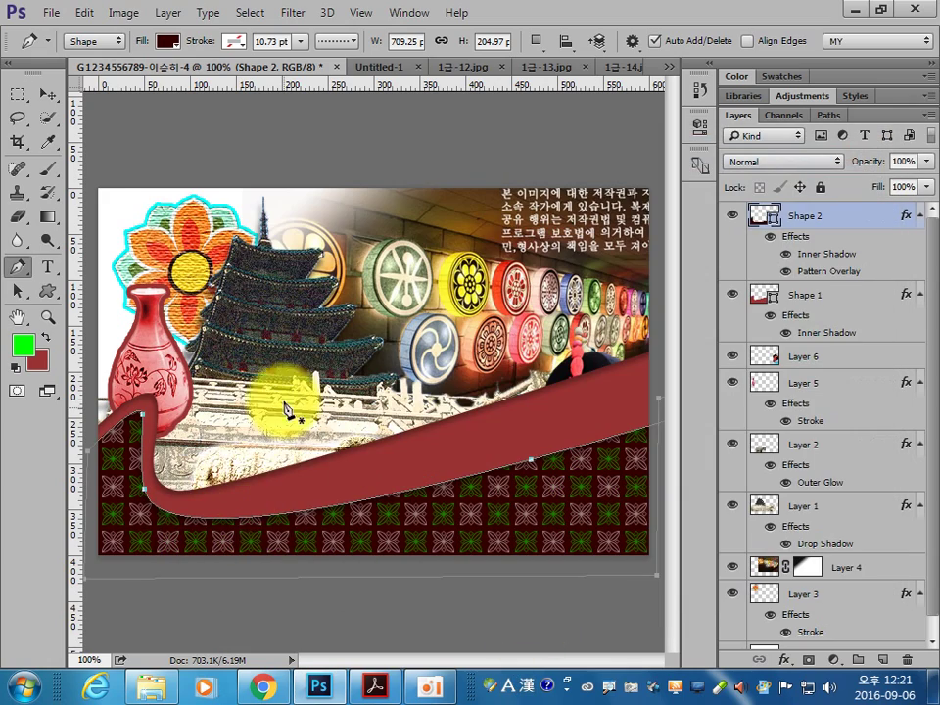
left_click(375, 686)
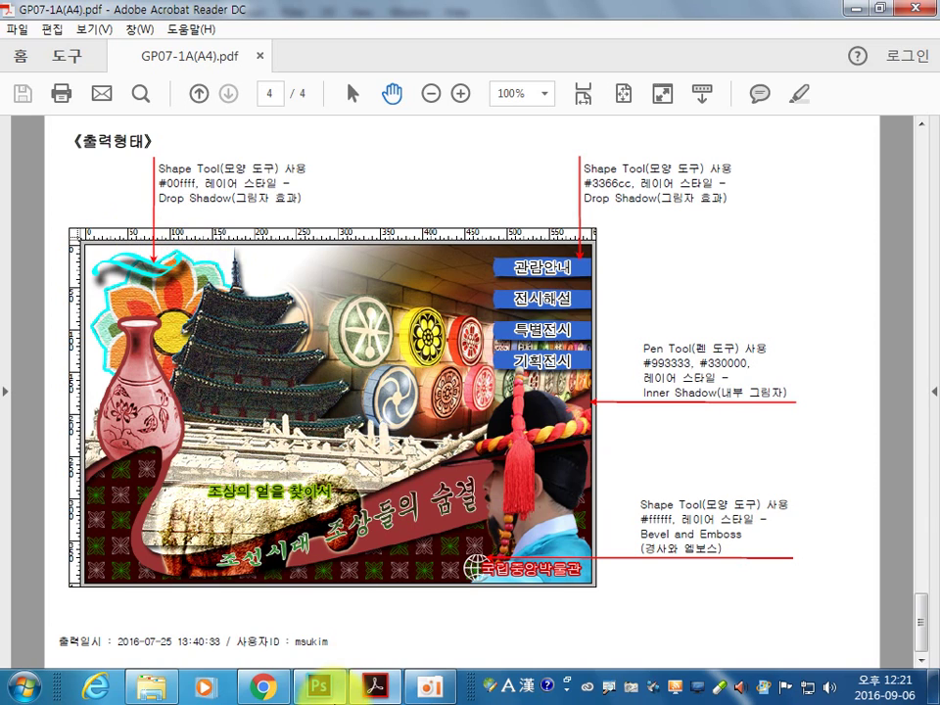
mouse_move(319, 687)
left_click(278, 636)
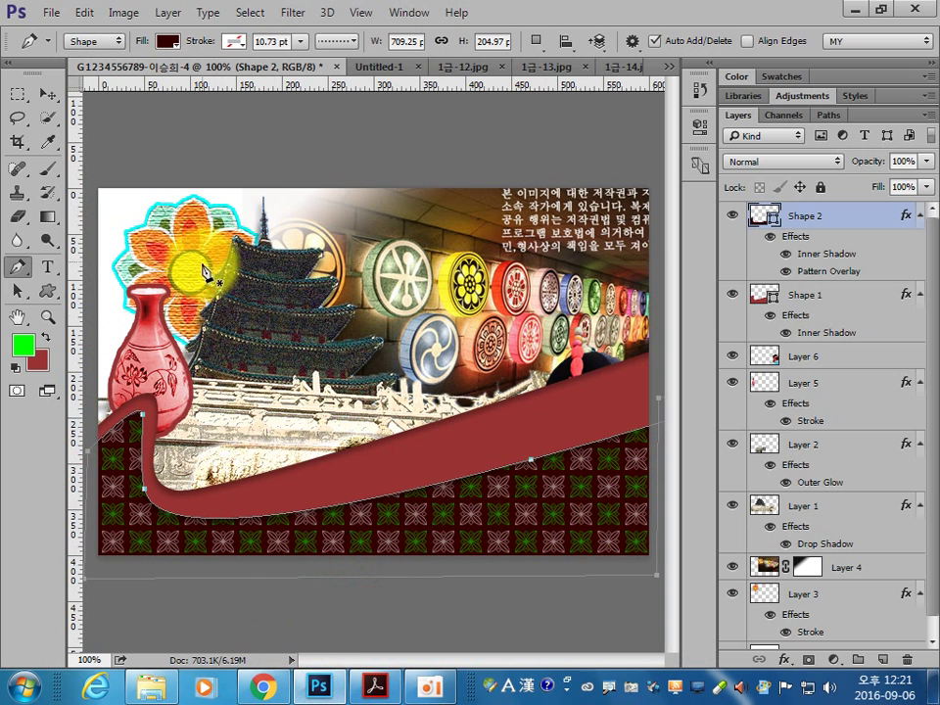
Draw the wavy custom-shape ornament over the flower's upper left.
left_click(47, 290)
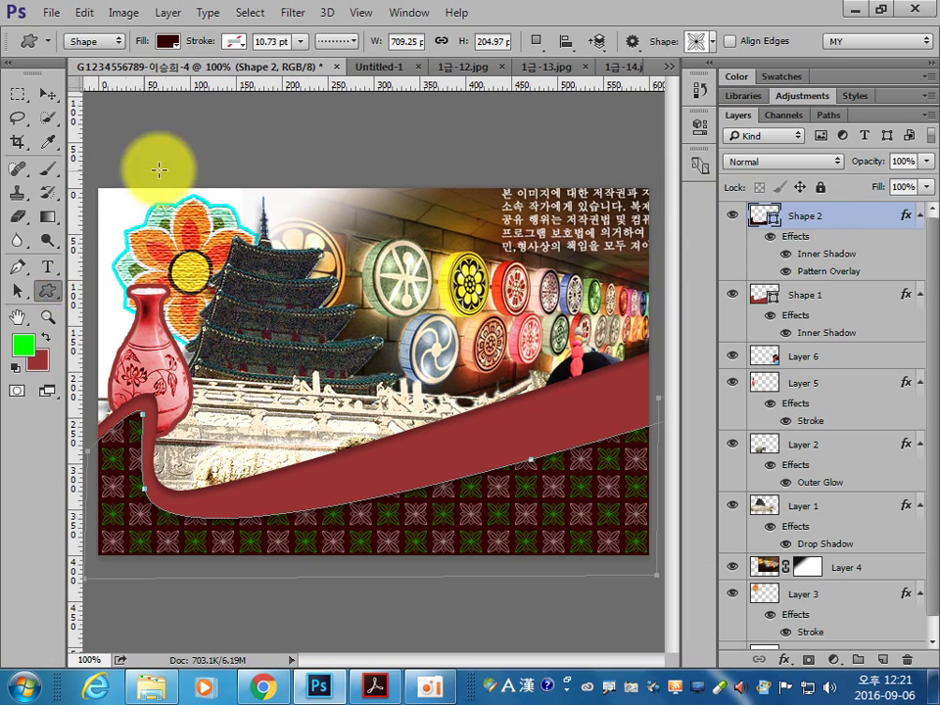
left_click(716, 43)
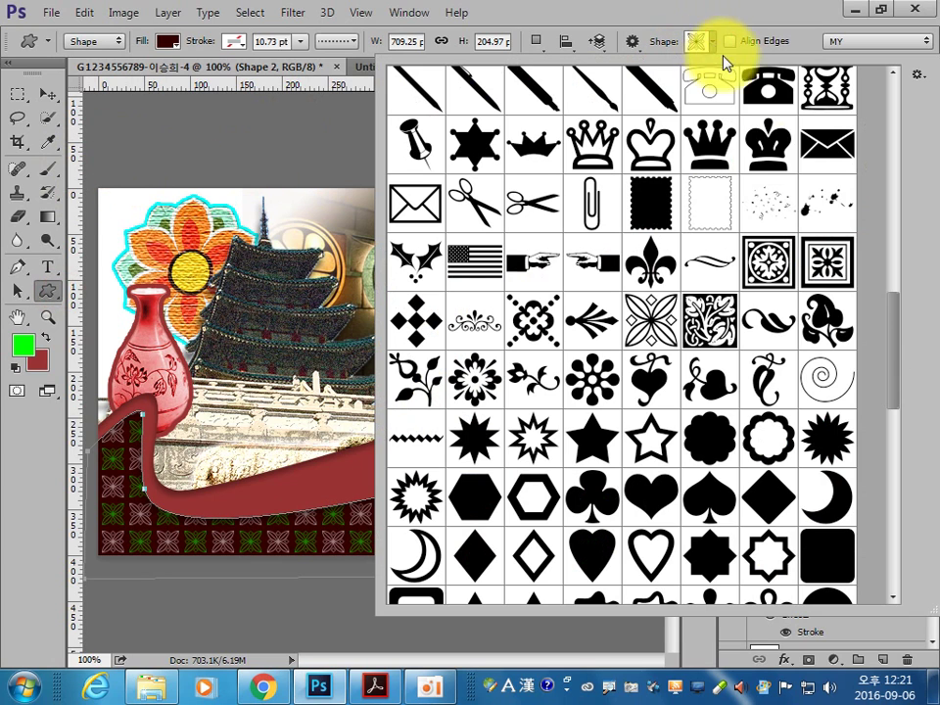
left_click(707, 267)
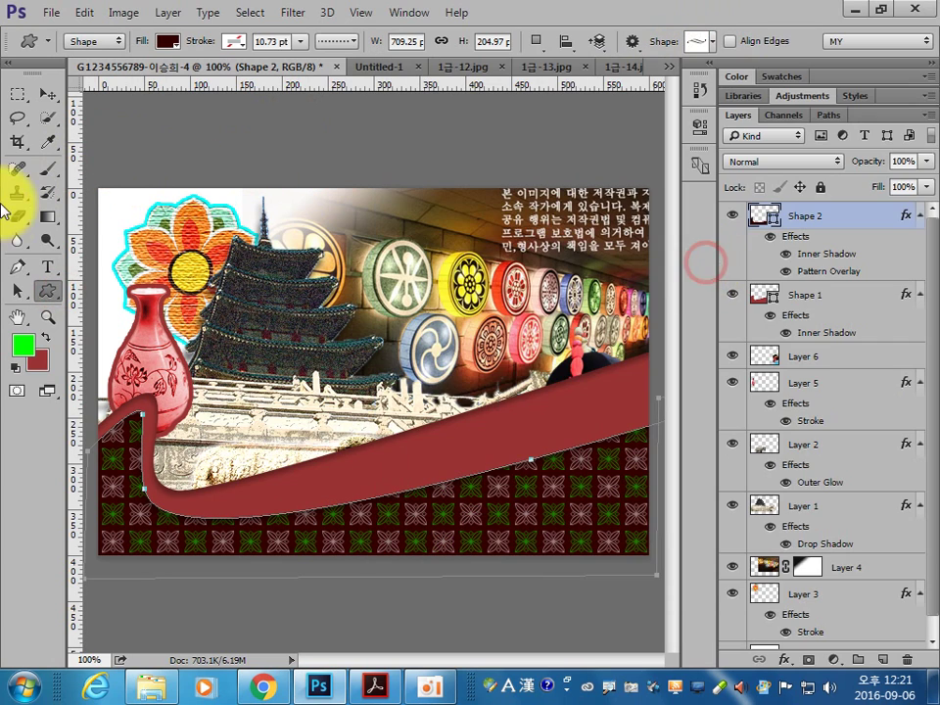
mouse_move(111, 205)
left_mouse_down()
mouse_move(189, 250)
mouse_move(201, 244)
left_mouse_up()
Fill the ornament with cyan #00ffff.
double_click(767, 224)
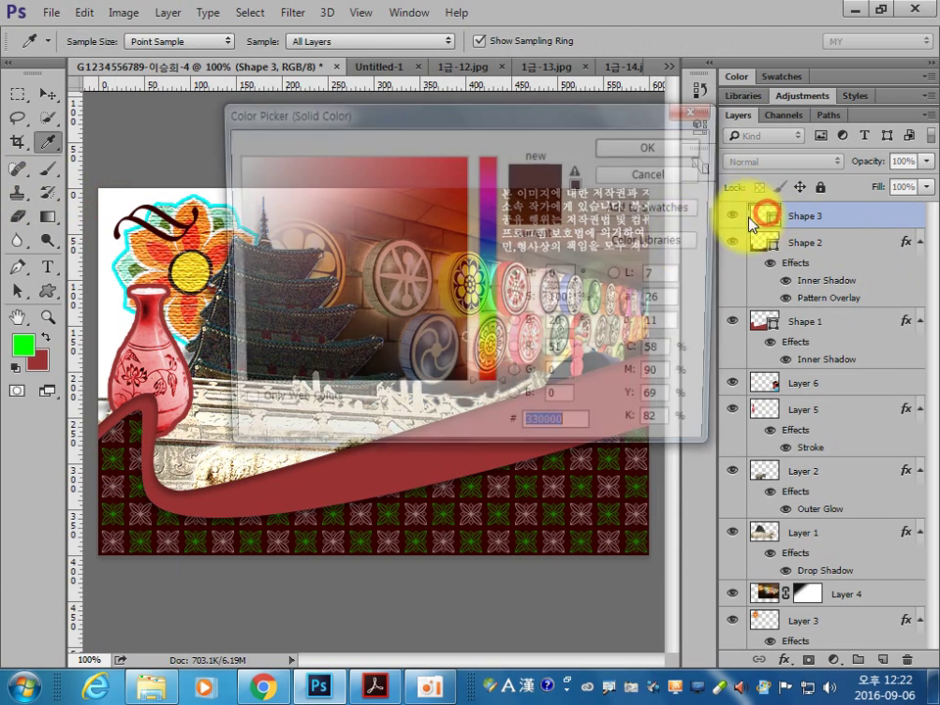
type("00d")
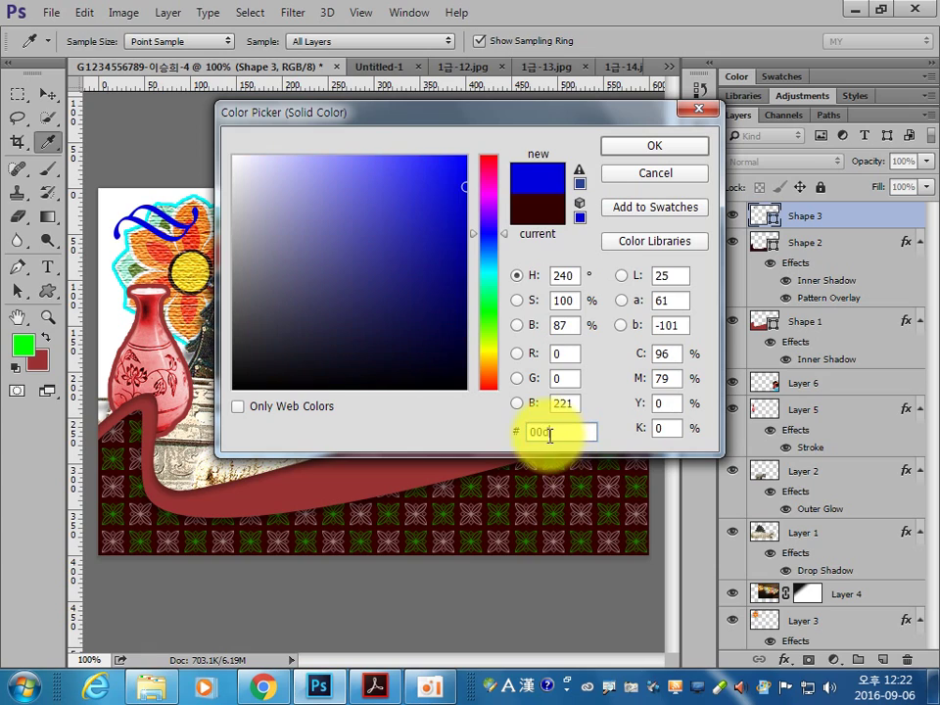
type("f")
key("BackSpace")
type("ff")
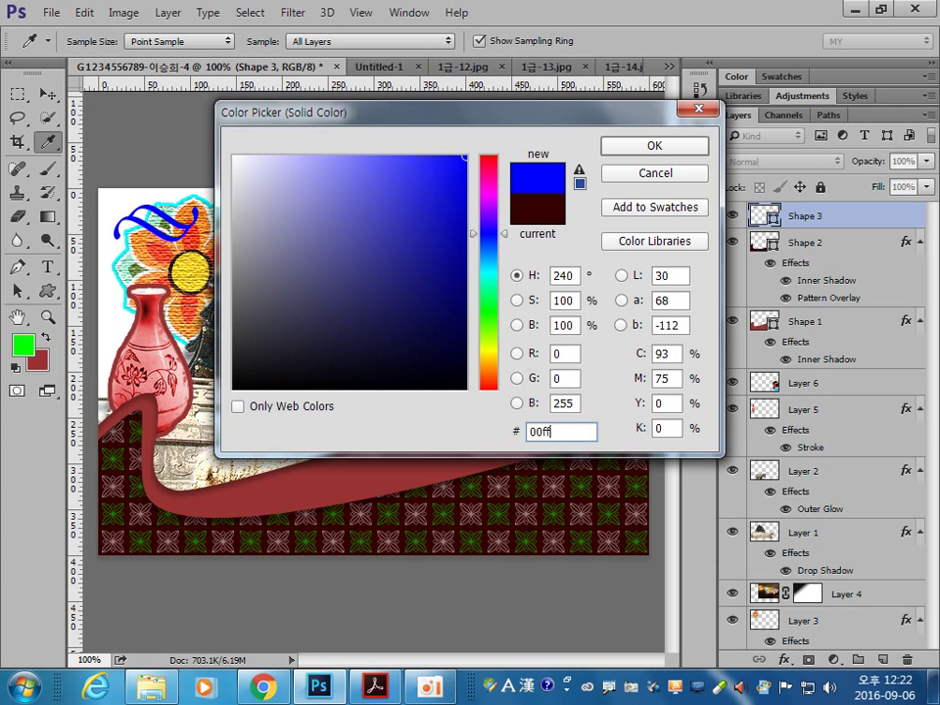
type("ff")
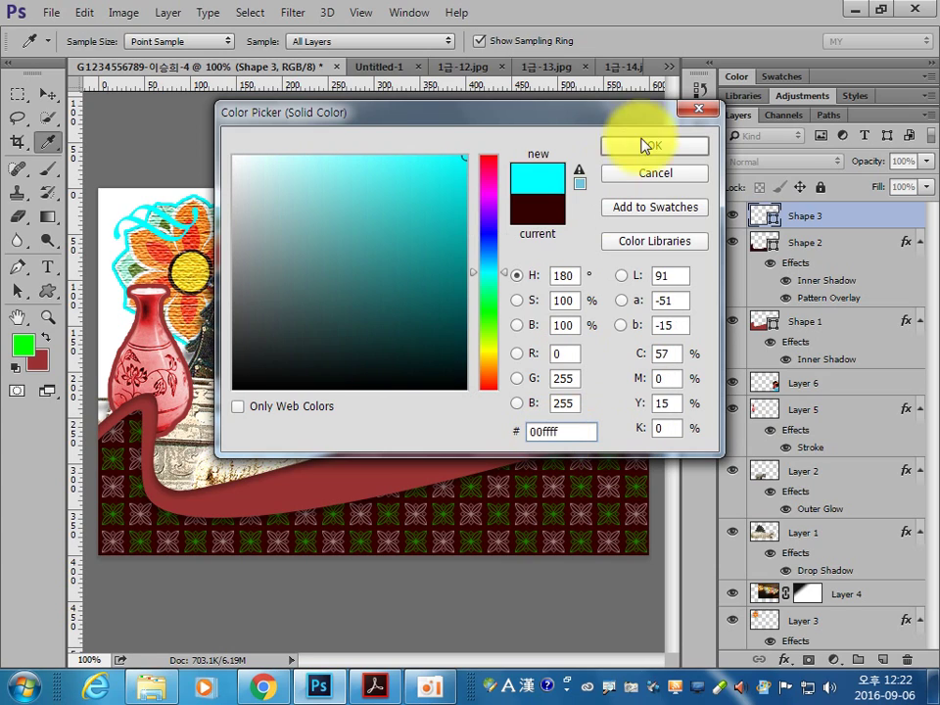
left_click(652, 145)
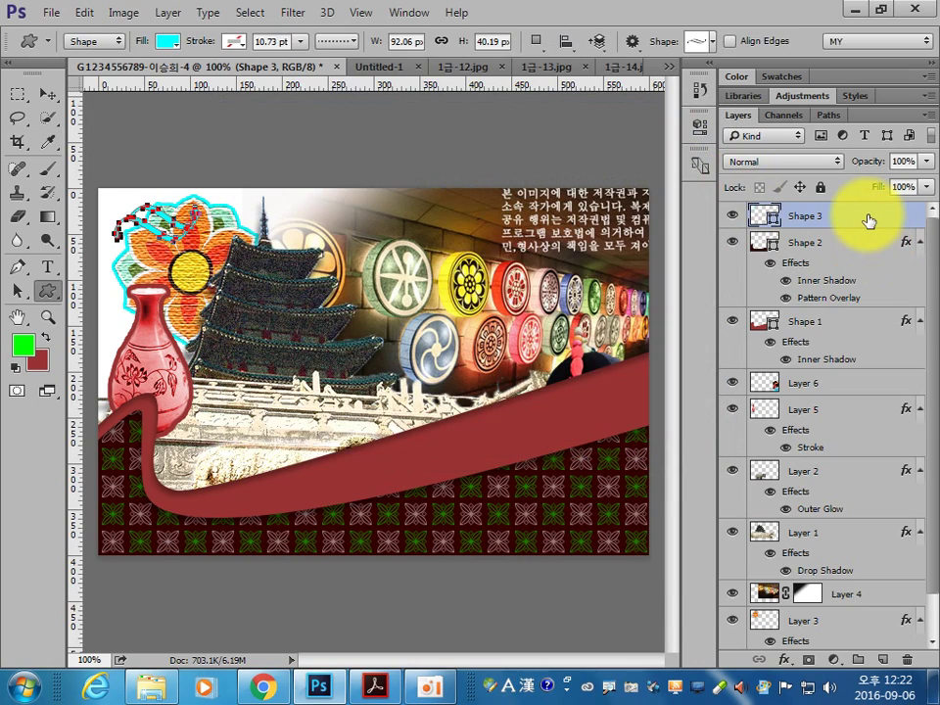
Add a Drop Shadow to the ornament at 83° angle and 9 px distance.
double_click(863, 213)
left_click(230, 489)
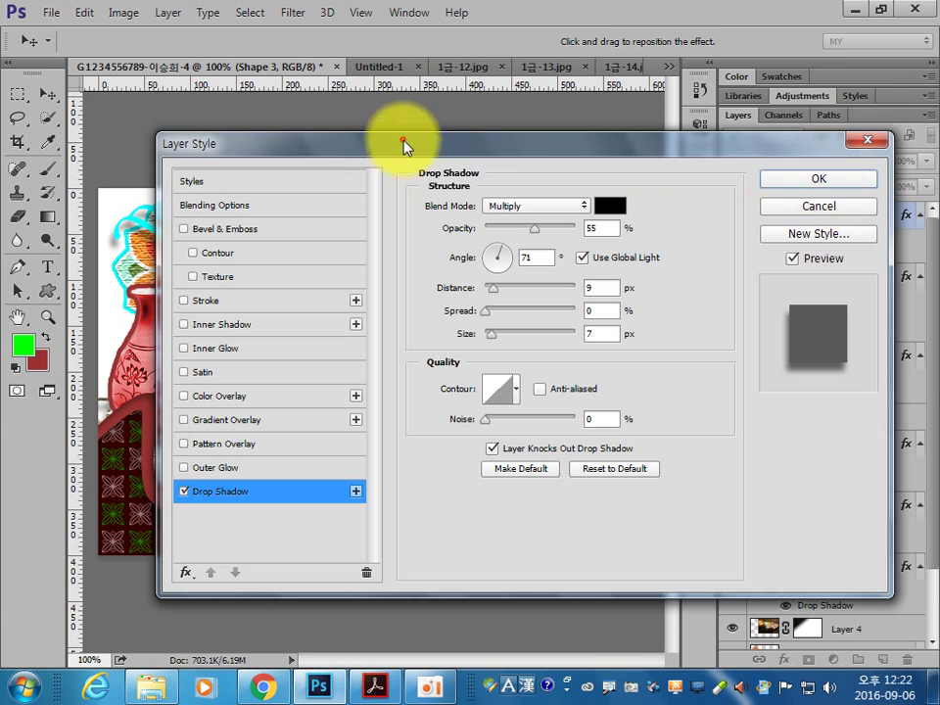
left_click_drag(398, 143, 567, 201)
left_click_drag(188, 262, 185, 250)
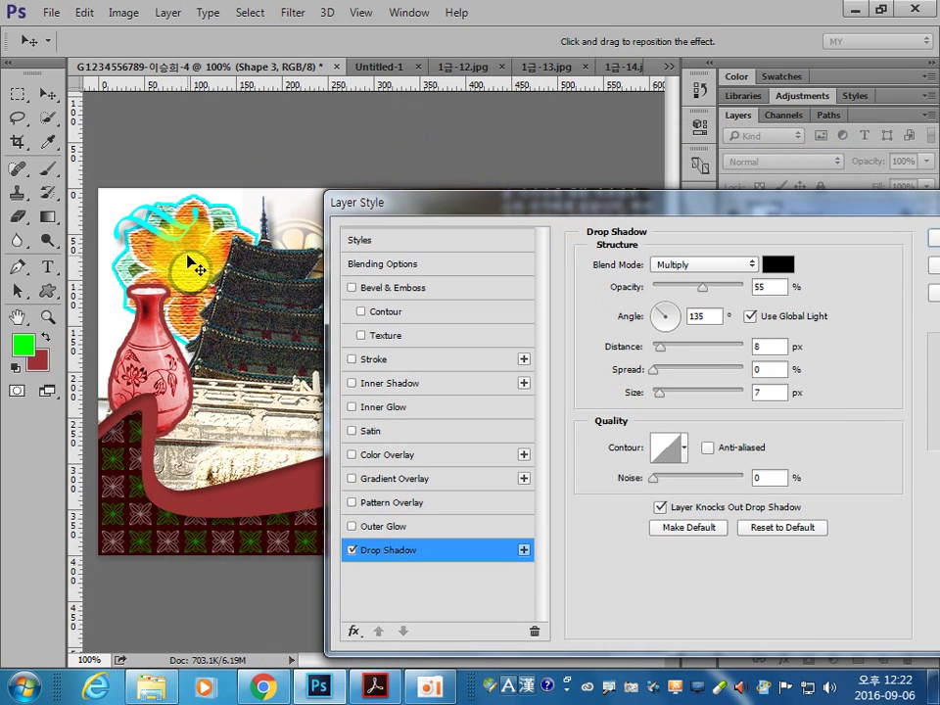
left_click_drag(181, 253, 186, 262)
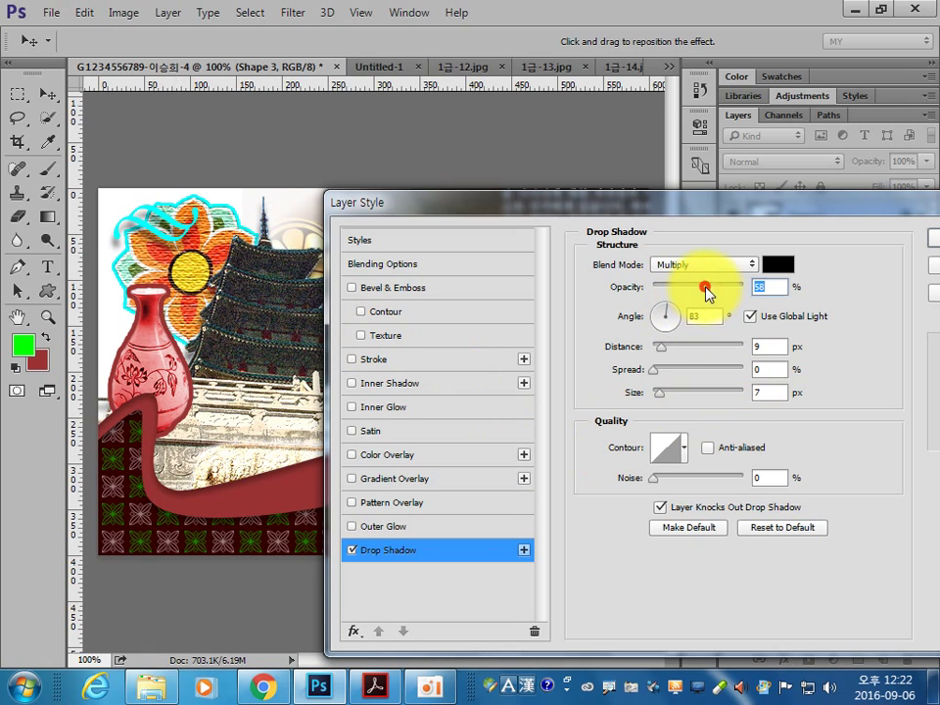
left_click_drag(901, 206, 782, 231)
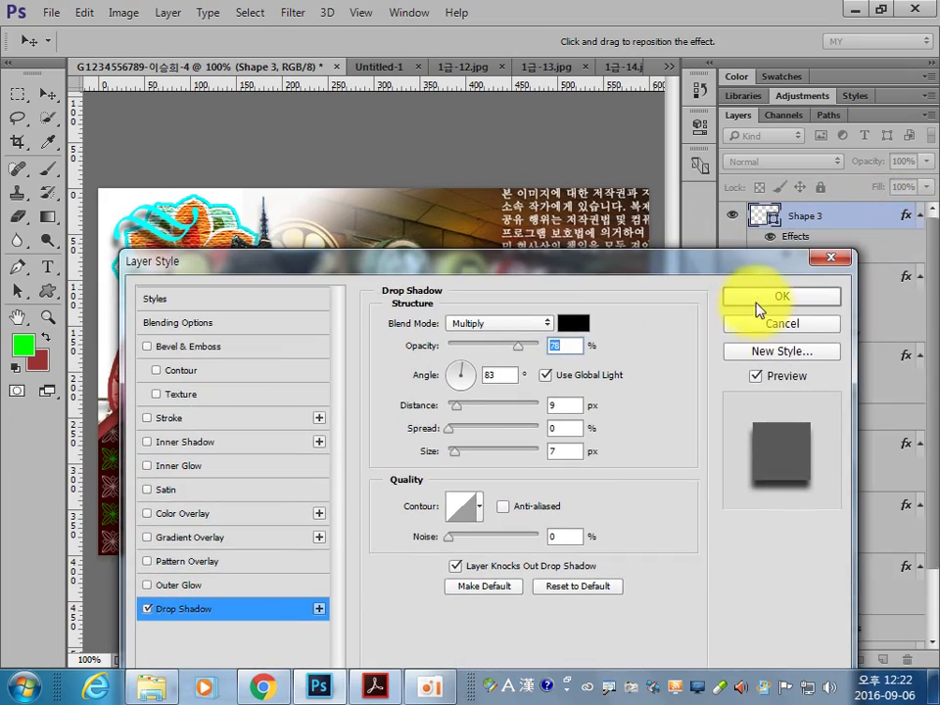
left_click(765, 295)
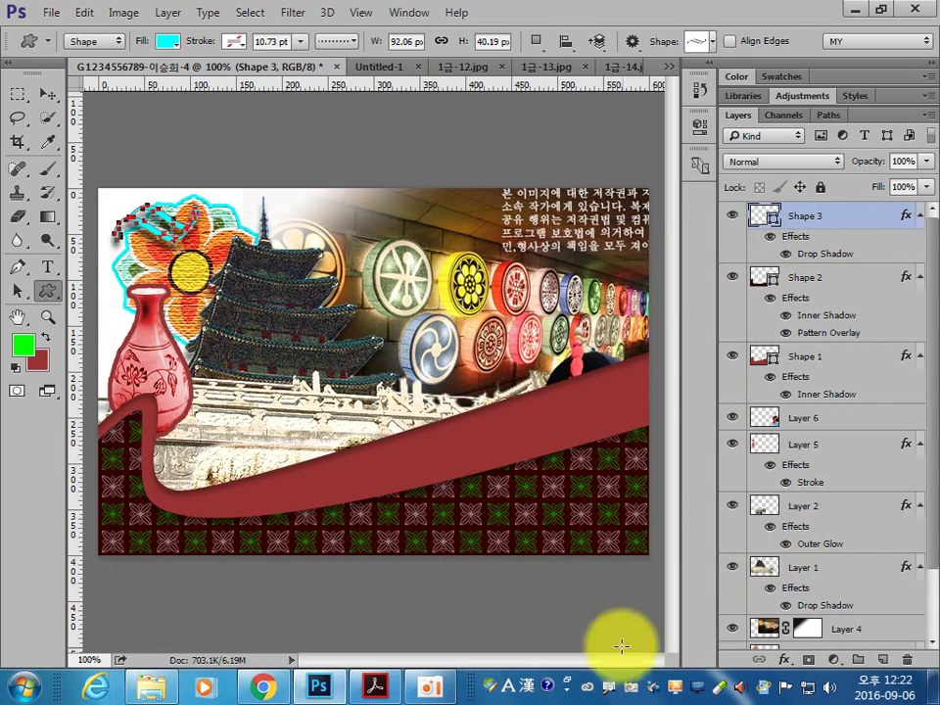
After checking the PDF, draw a 93 × 23 px banner custom shape at the top right.
left_click(382, 690)
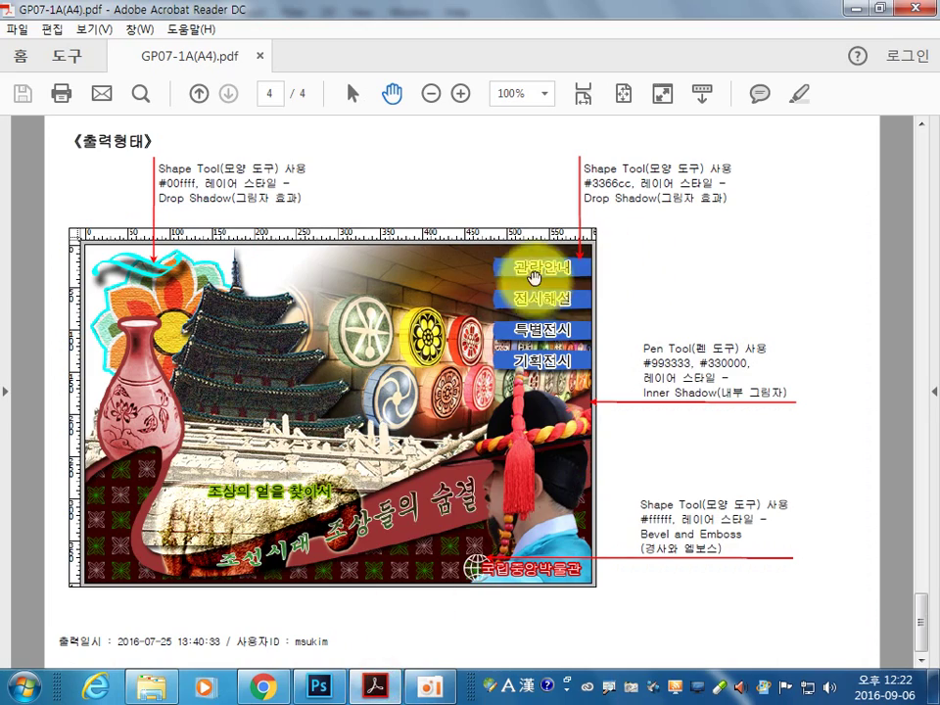
left_click(321, 685)
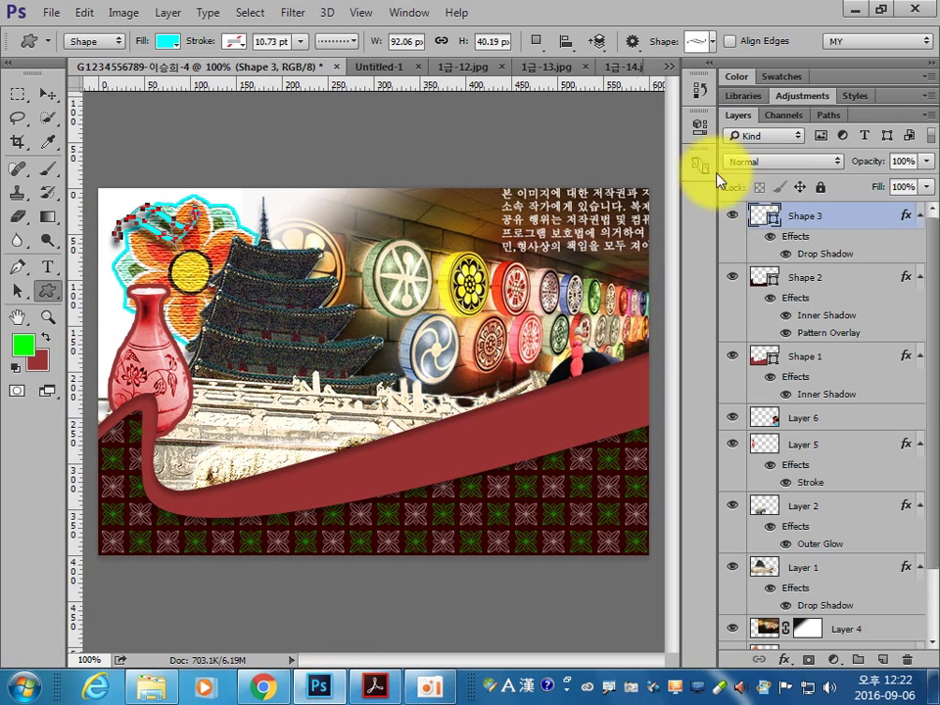
left_click(713, 42)
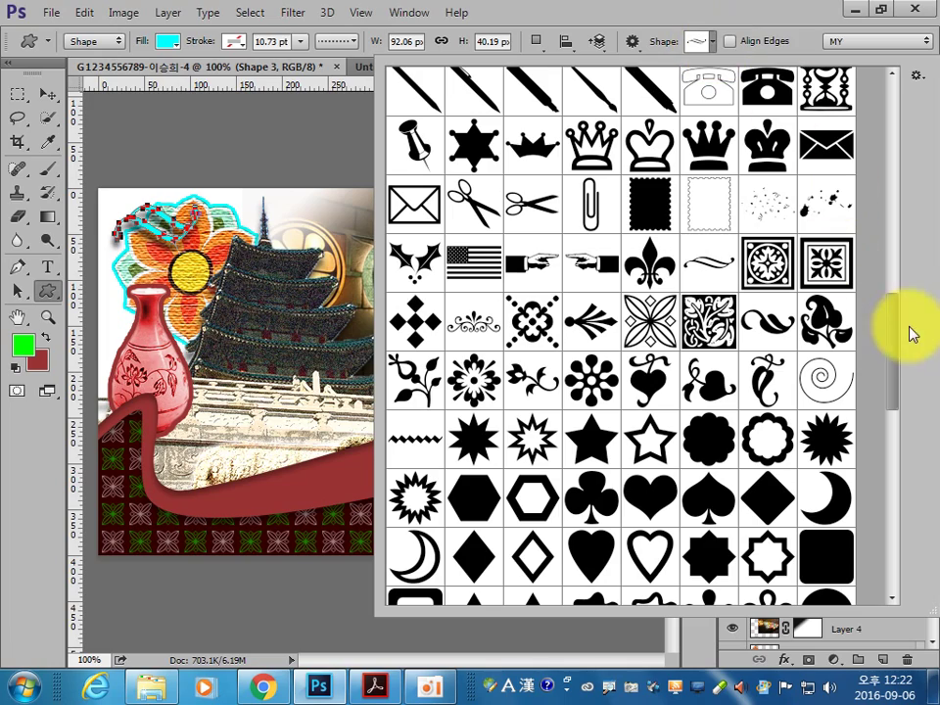
scroll(892, 330, "up", 1)
left_click_drag(893, 330, 892, 116)
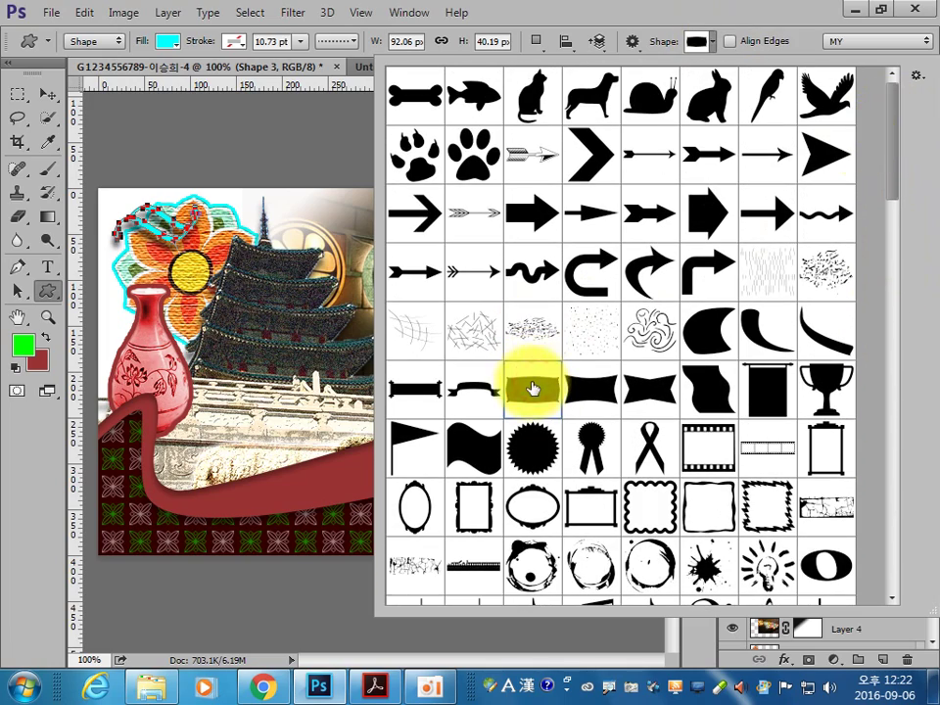
double_click(537, 387)
left_click(625, 303)
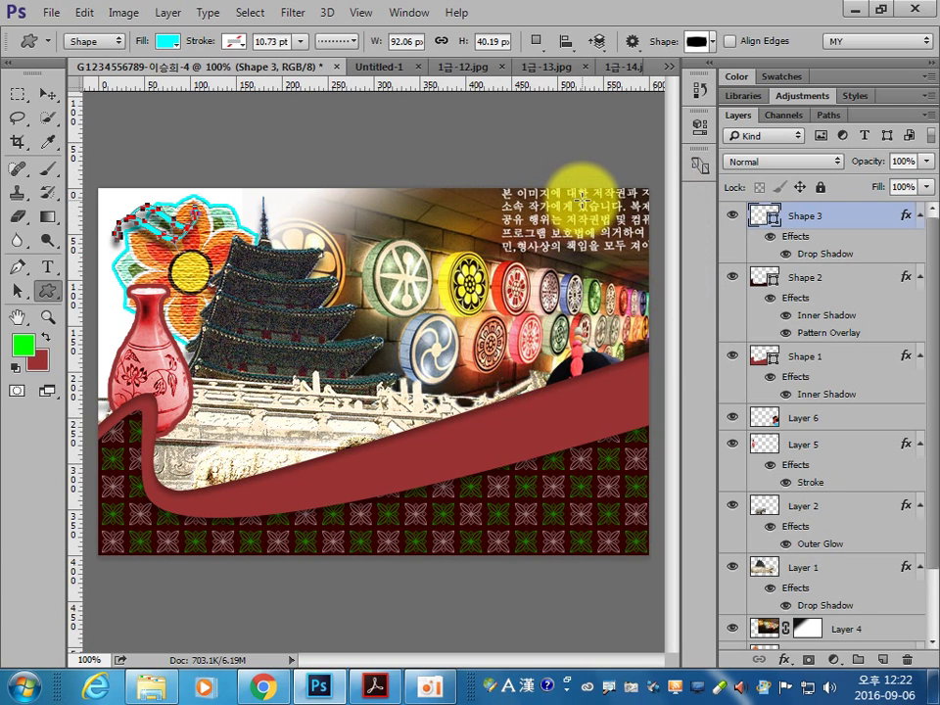
left_click_drag(578, 203, 663, 224)
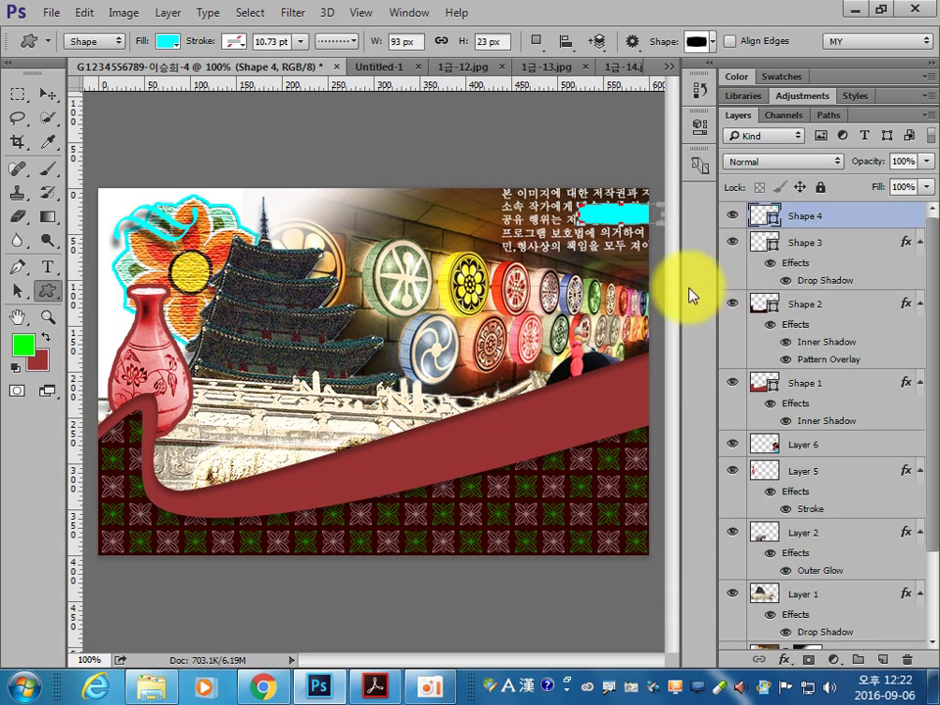
Fill the menu bar blue #3366cc and give it a Drop Shadow.
double_click(773, 220)
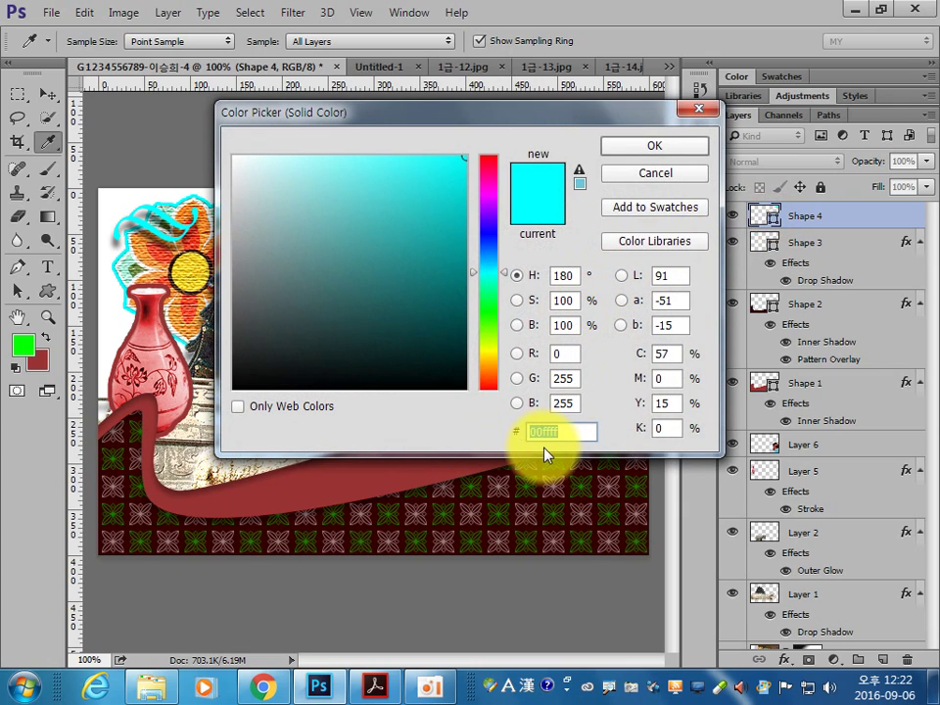
type("3366cc")
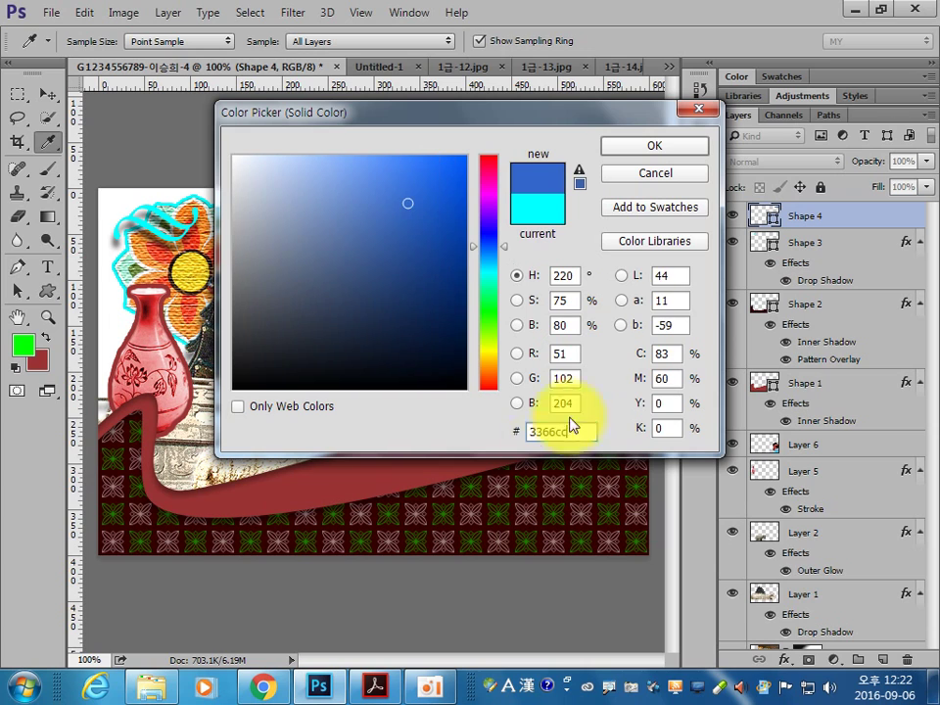
left_click(663, 149)
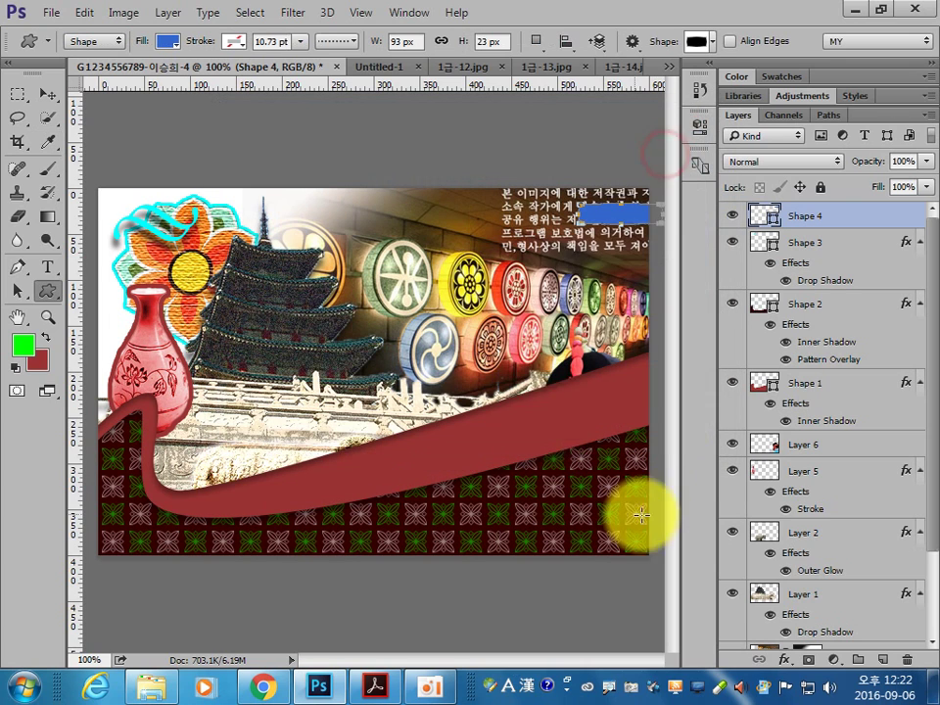
left_click(46, 94)
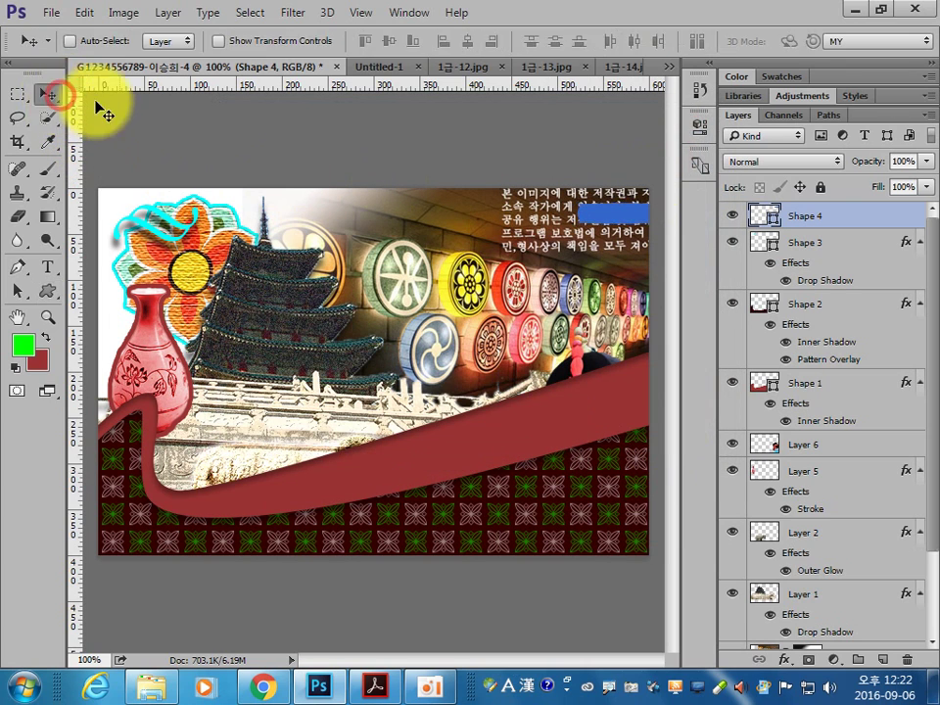
double_click(865, 221)
left_click(132, 423)
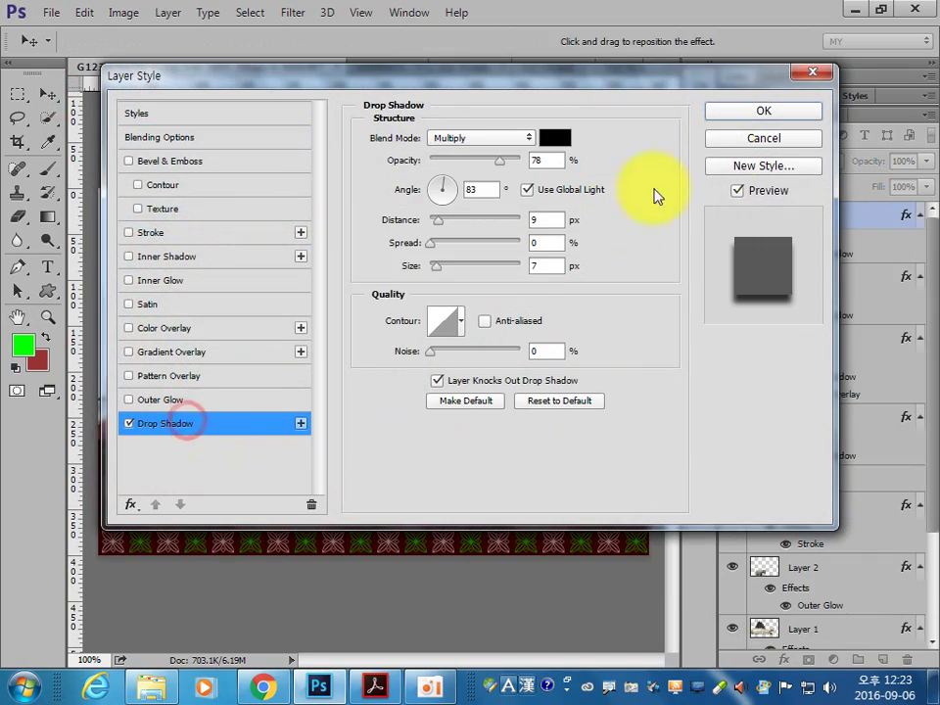
left_click(756, 114)
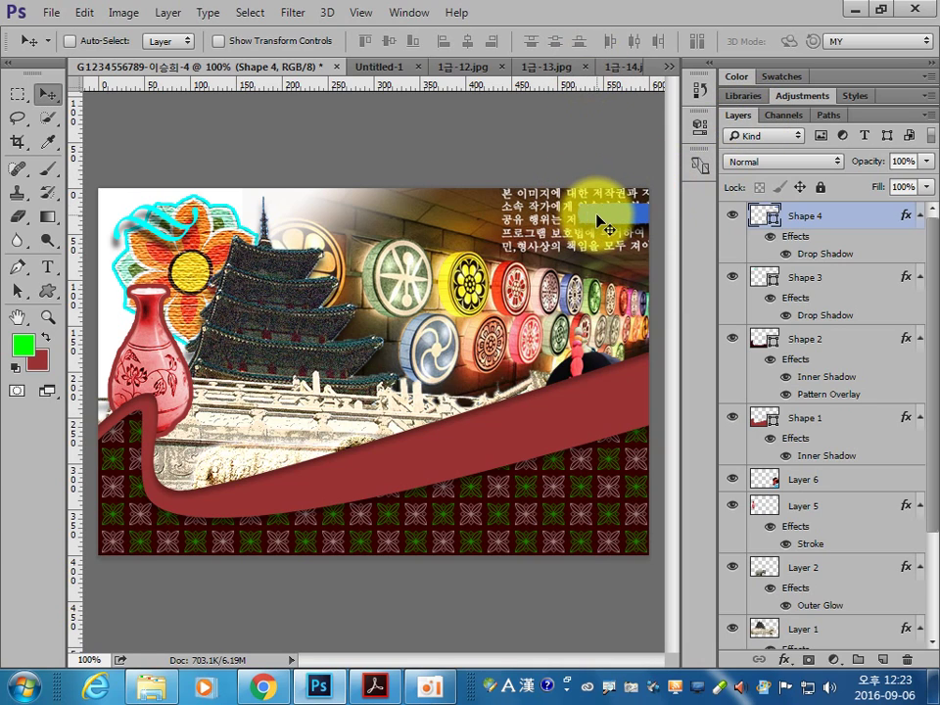
Nudge the blue bar up-left and widen it leftward with Free Transform.
mouse_move(599, 223)
left_mouse_down()
mouse_move(583, 221)
mouse_move(592, 211)
left_mouse_up()
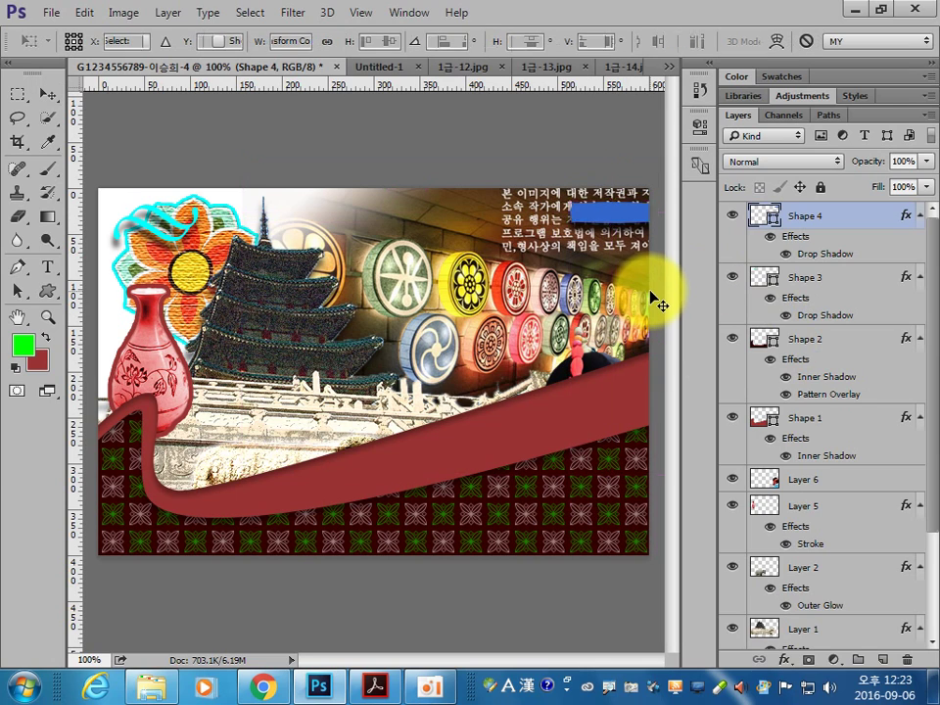
key("ctrl+t")
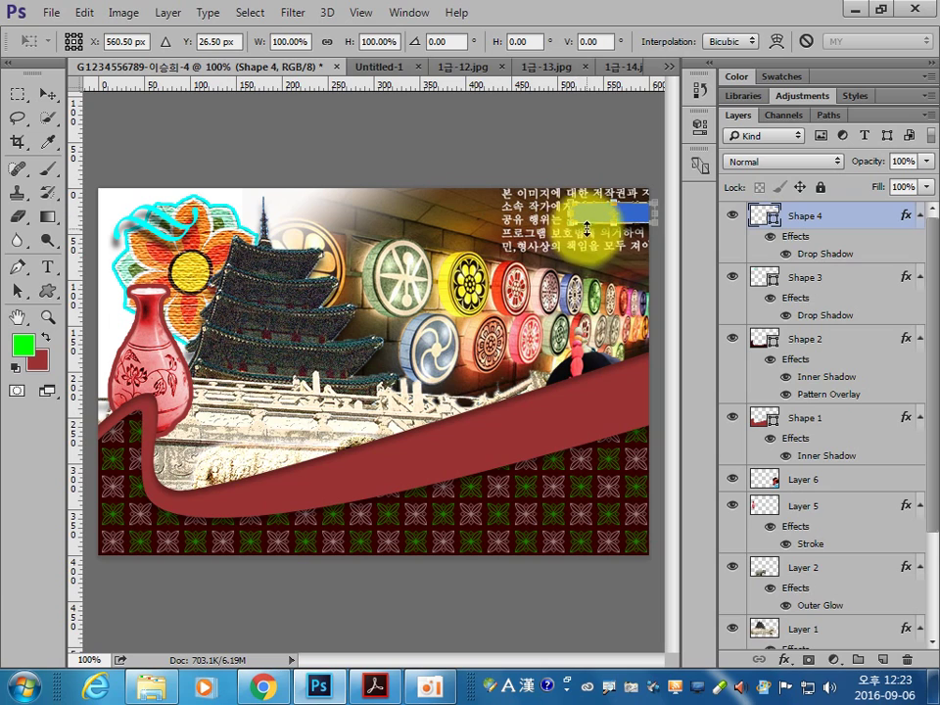
left_click_drag(567, 212, 556, 212)
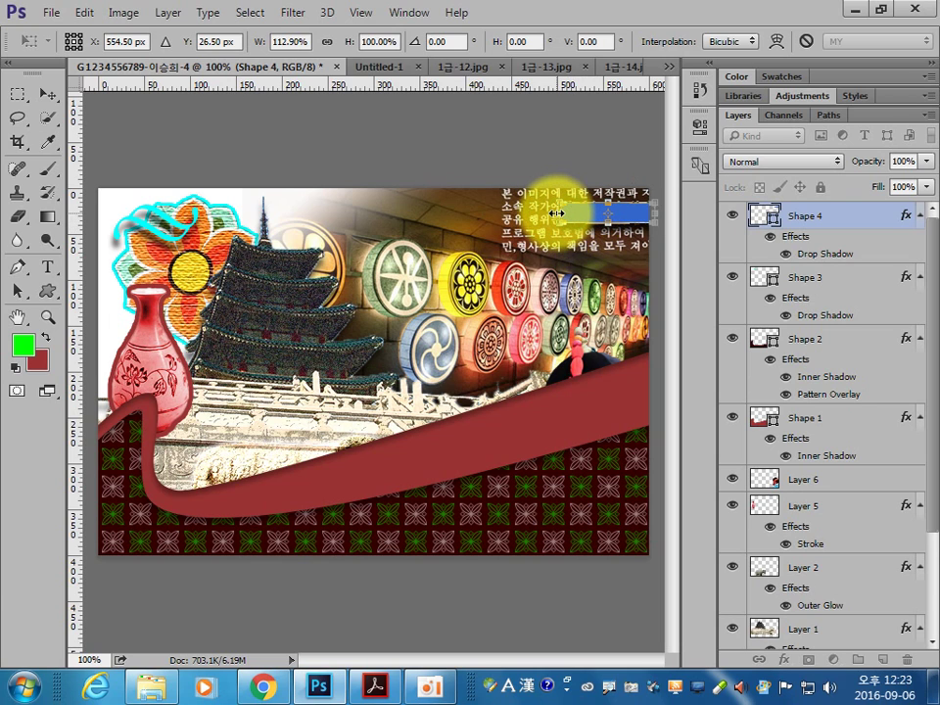
key("Return")
Review the PDF's 문자 효과 text-effect specs, then return to the Photoshop banner.
left_click(390, 683)
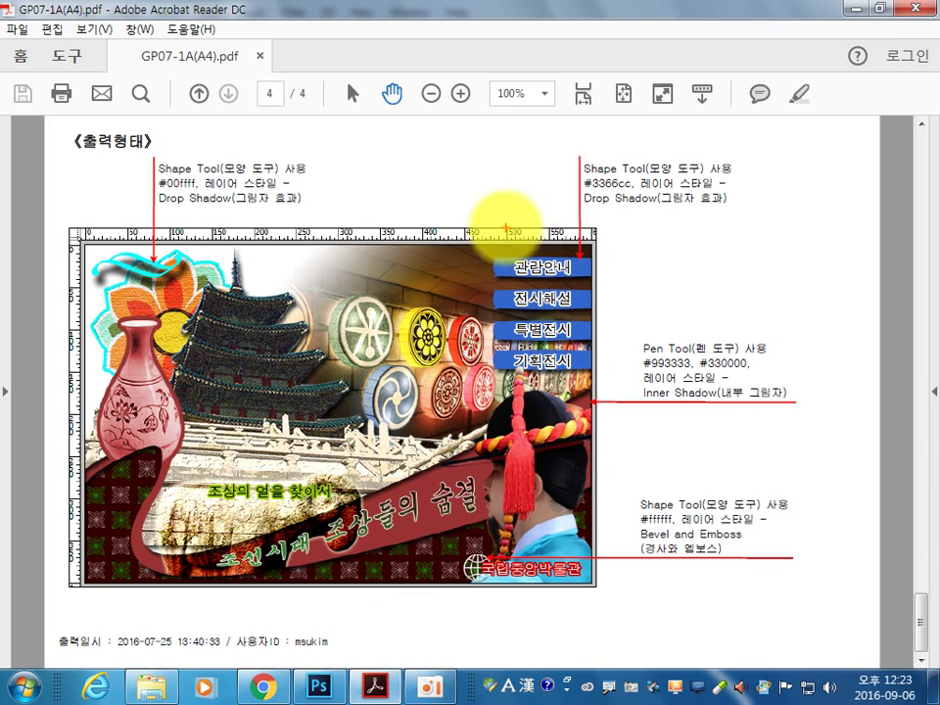
left_click(493, 215)
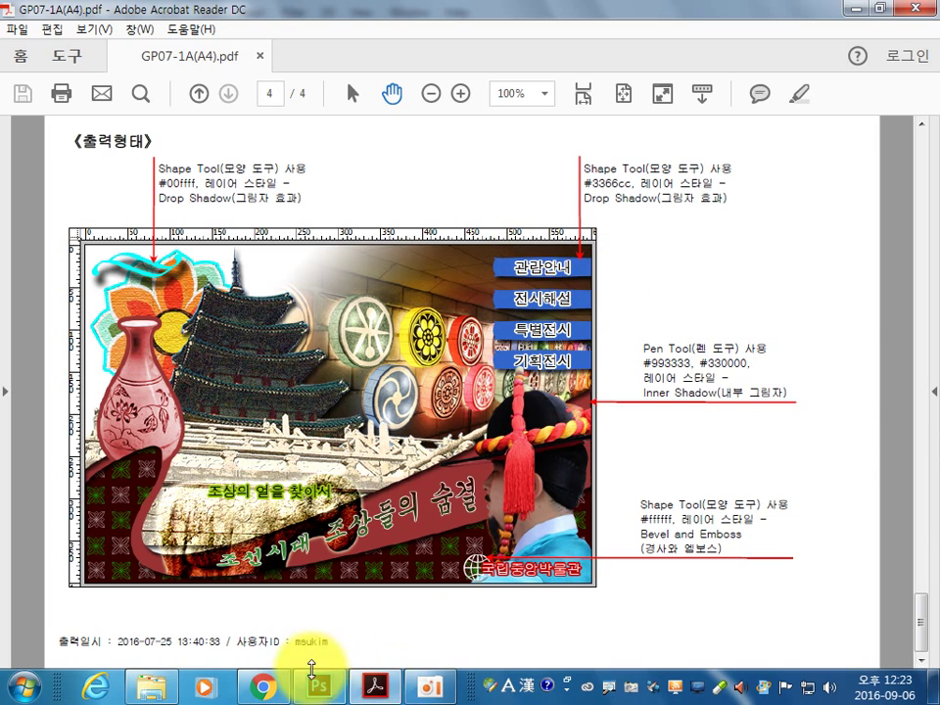
left_click(318, 686)
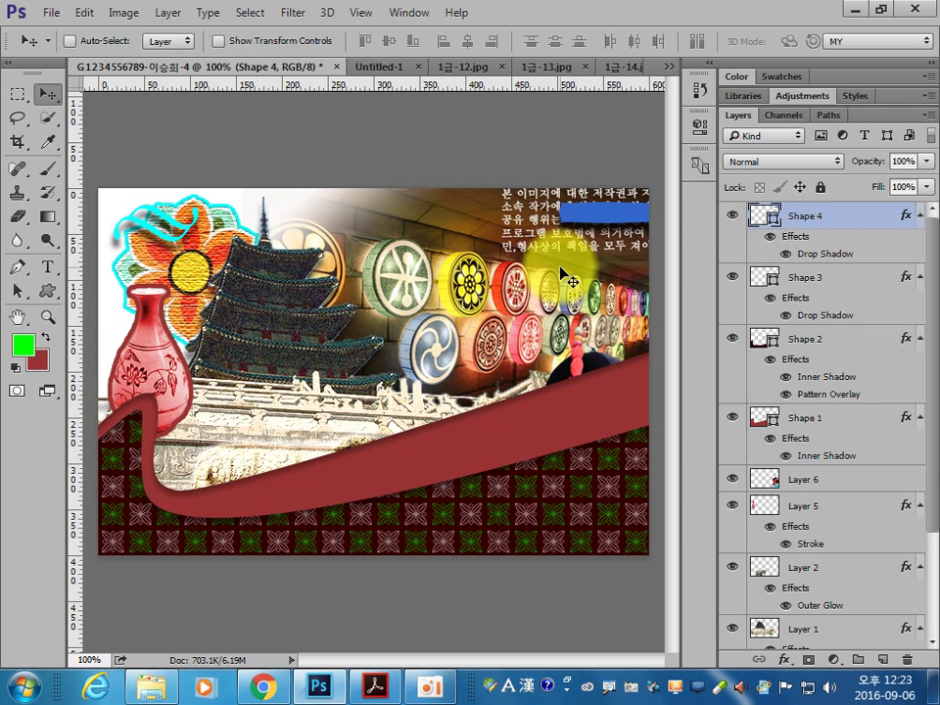
left_click(47, 267)
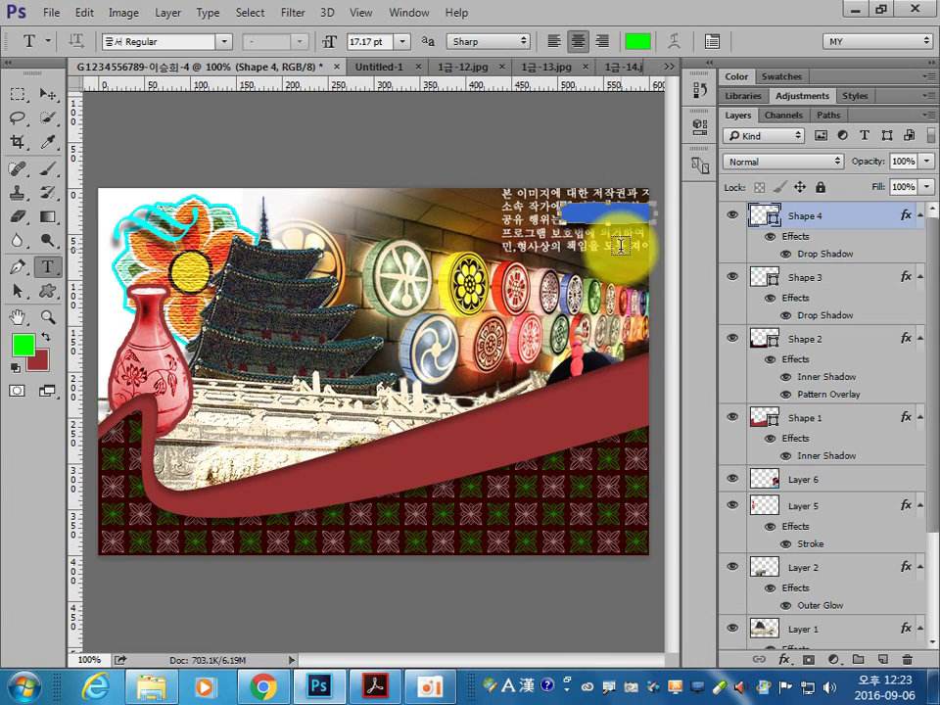
left_click(372, 694)
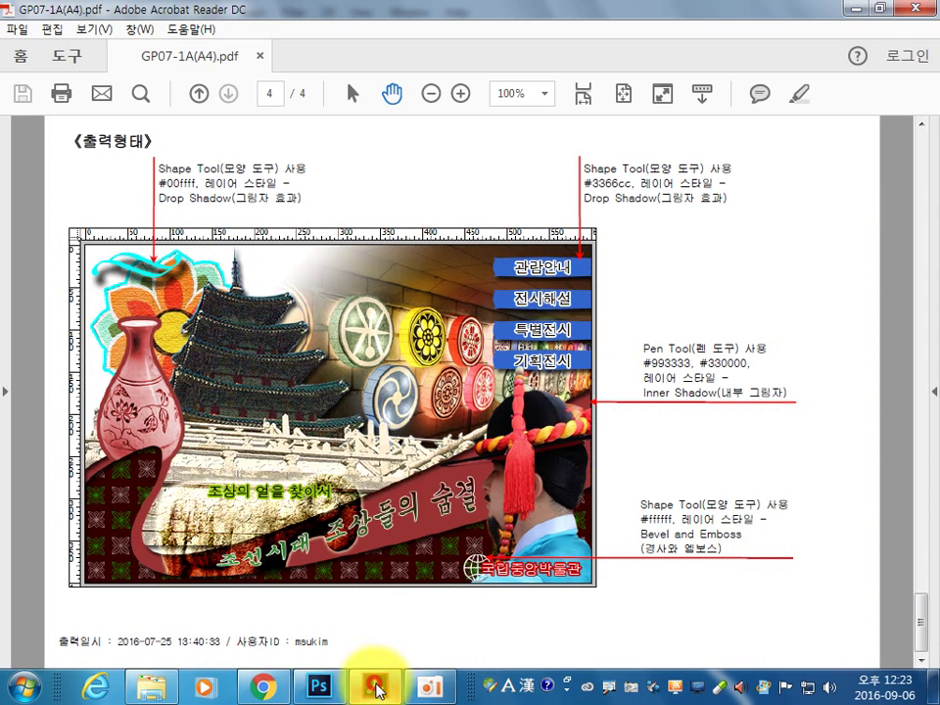
scroll(355, 455, "up", 5)
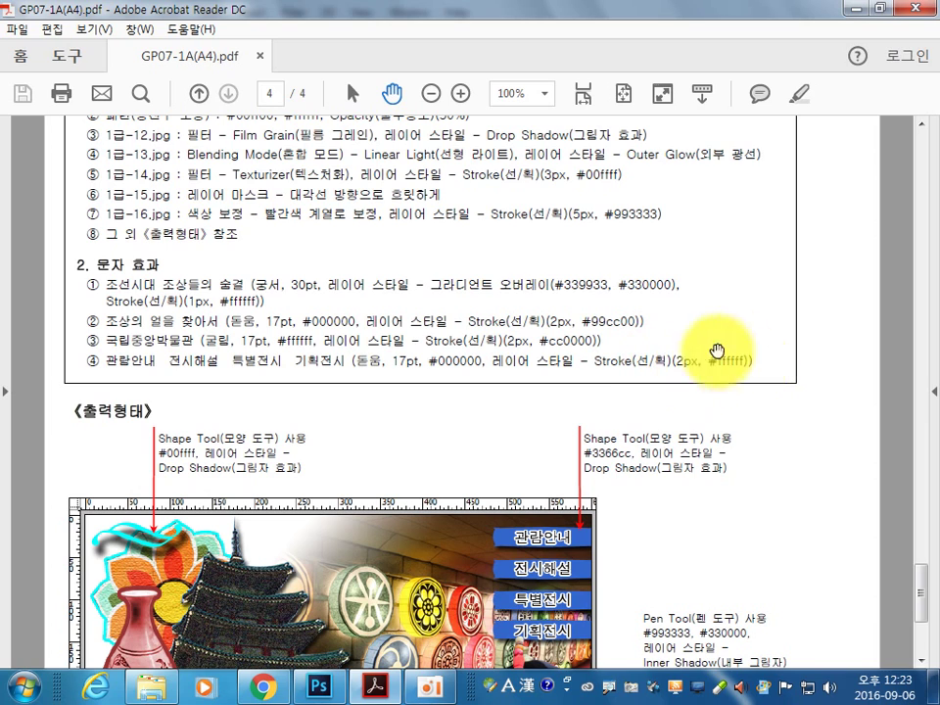
left_click(318, 688)
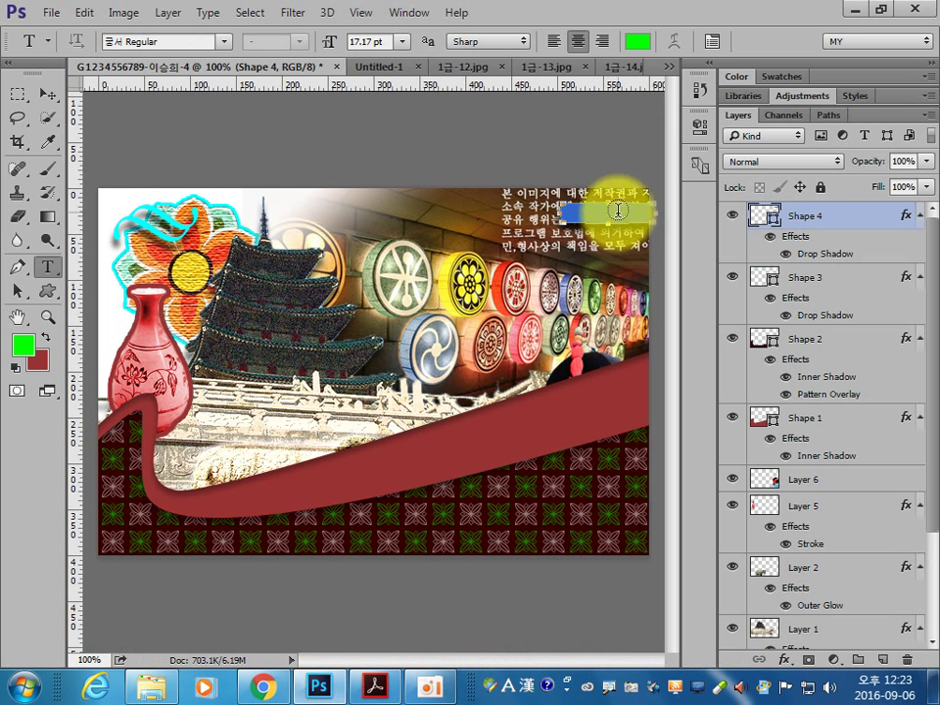
Type a 관람안내 label at the banner top in the chosen font, 17 pt, black.
left_click(401, 214)
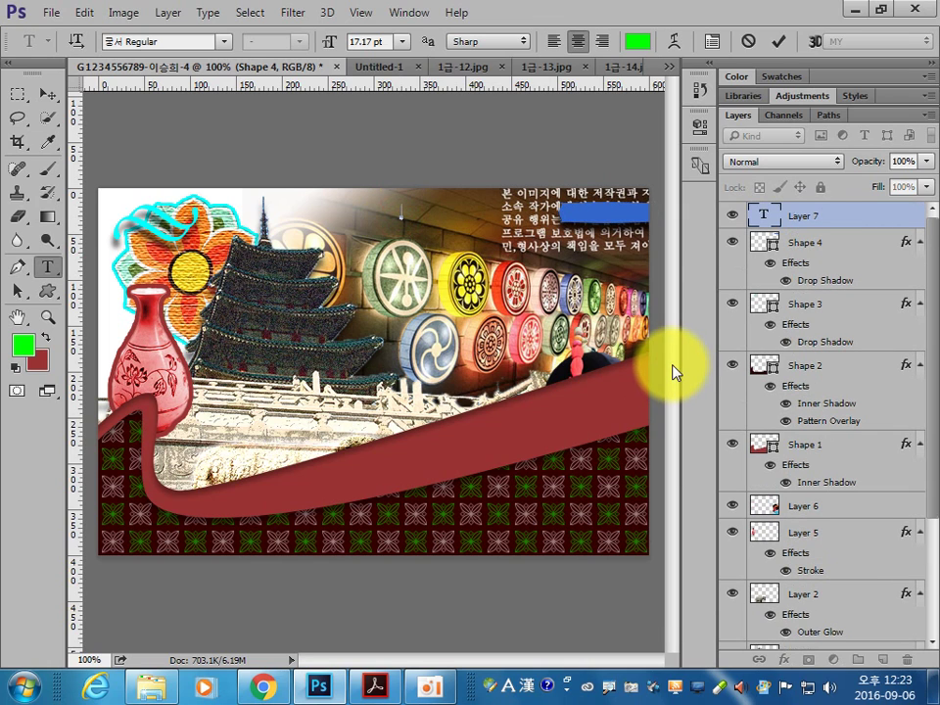
left_click(225, 42)
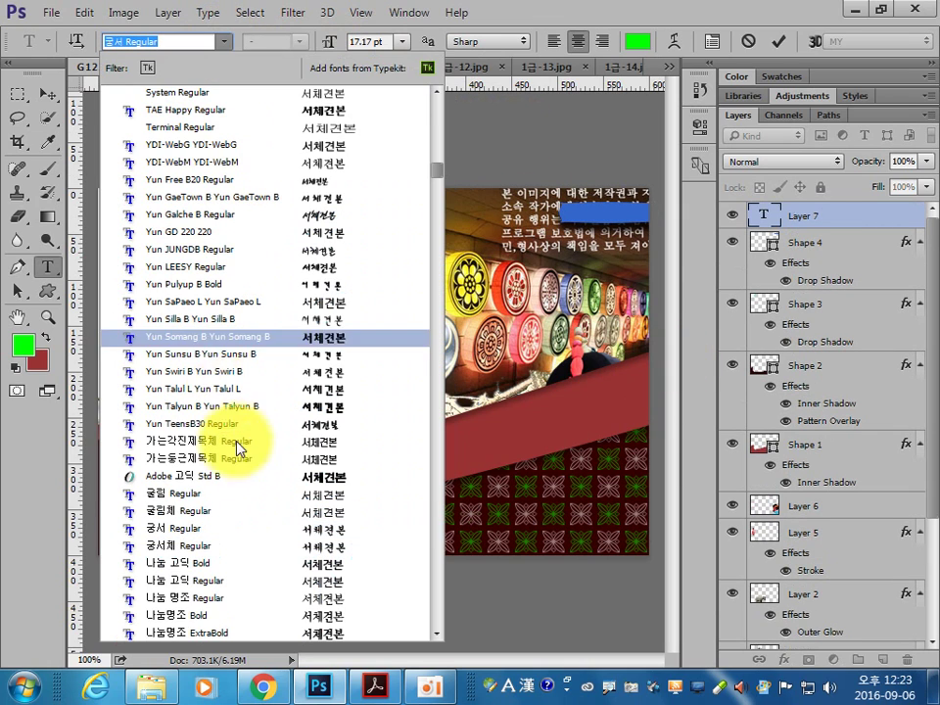
scroll(162, 391, "down", 1)
scroll(196, 460, "down", 2)
scroll(203, 529, "down", 3)
scroll(206, 553, "down", 2)
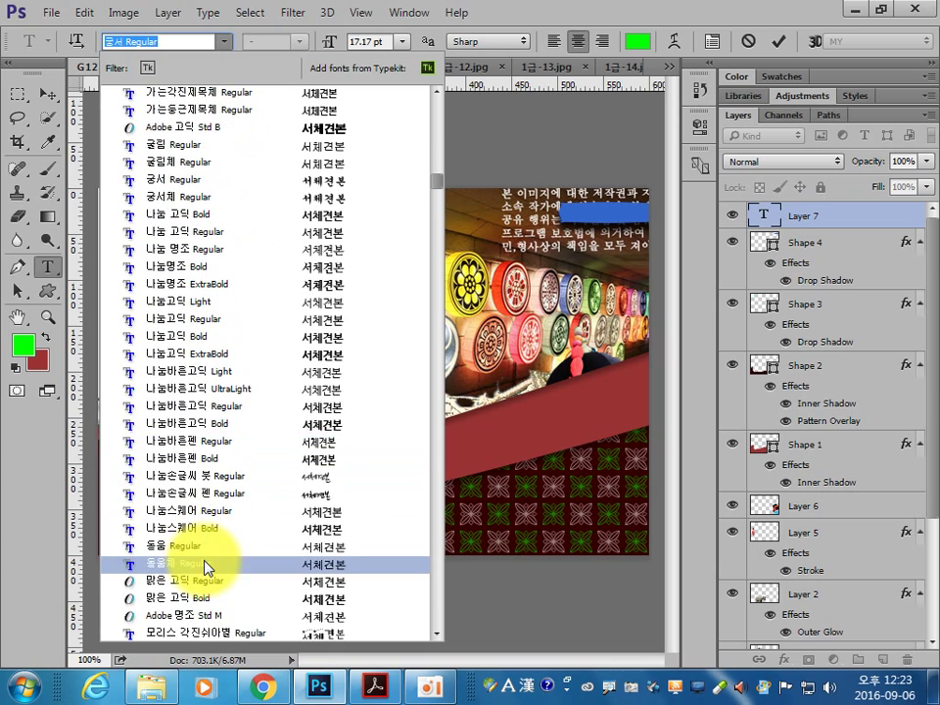
left_click(210, 558)
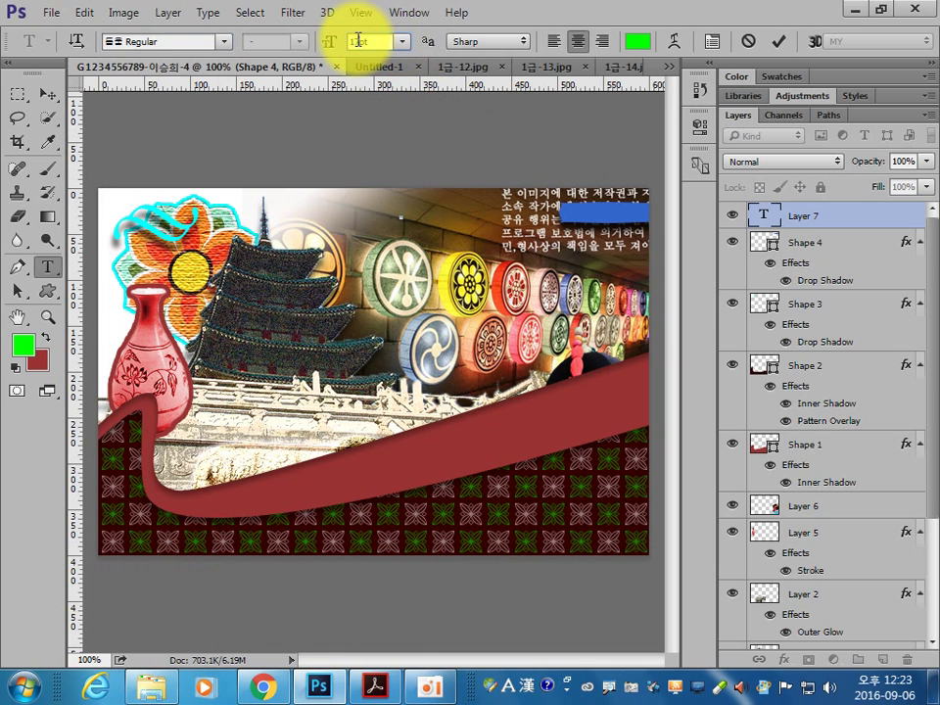
left_click(379, 41)
type("17")
left_click(637, 41)
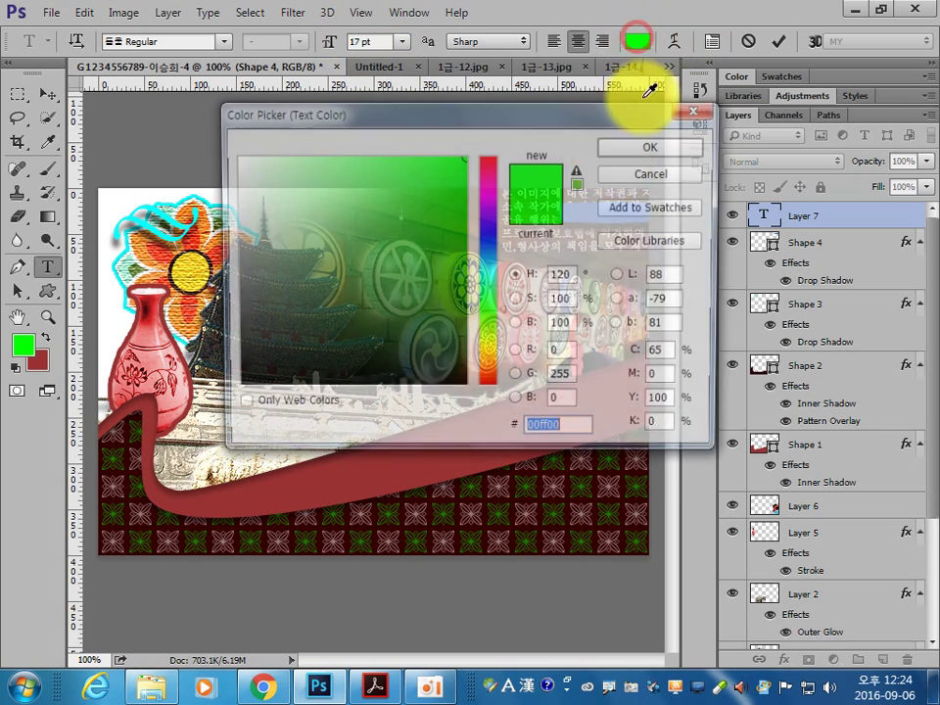
left_click_drag(239, 375, 136, 410)
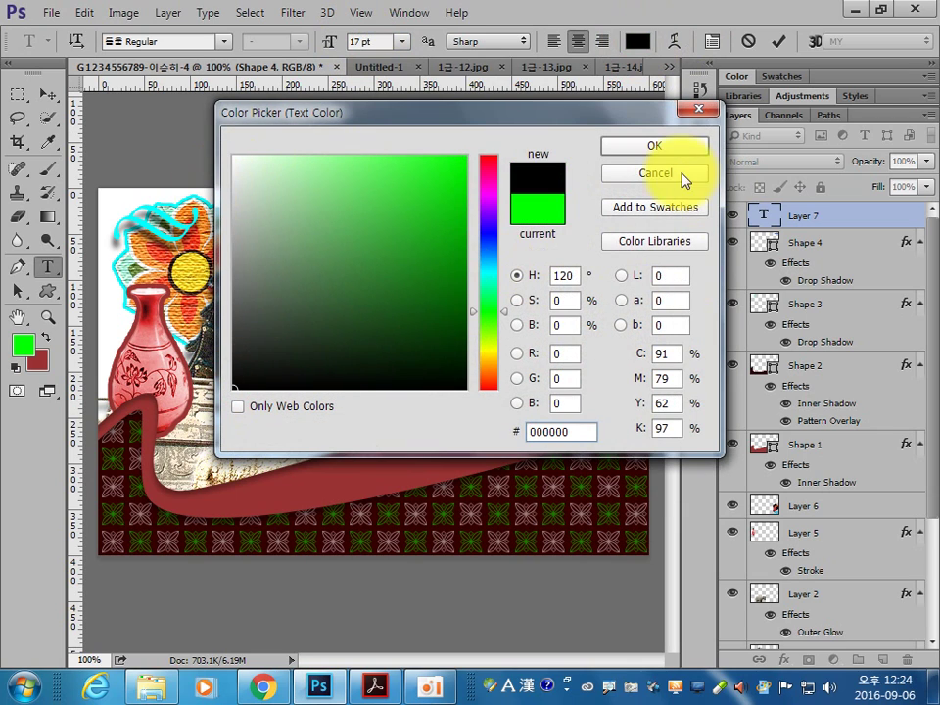
left_click(664, 146)
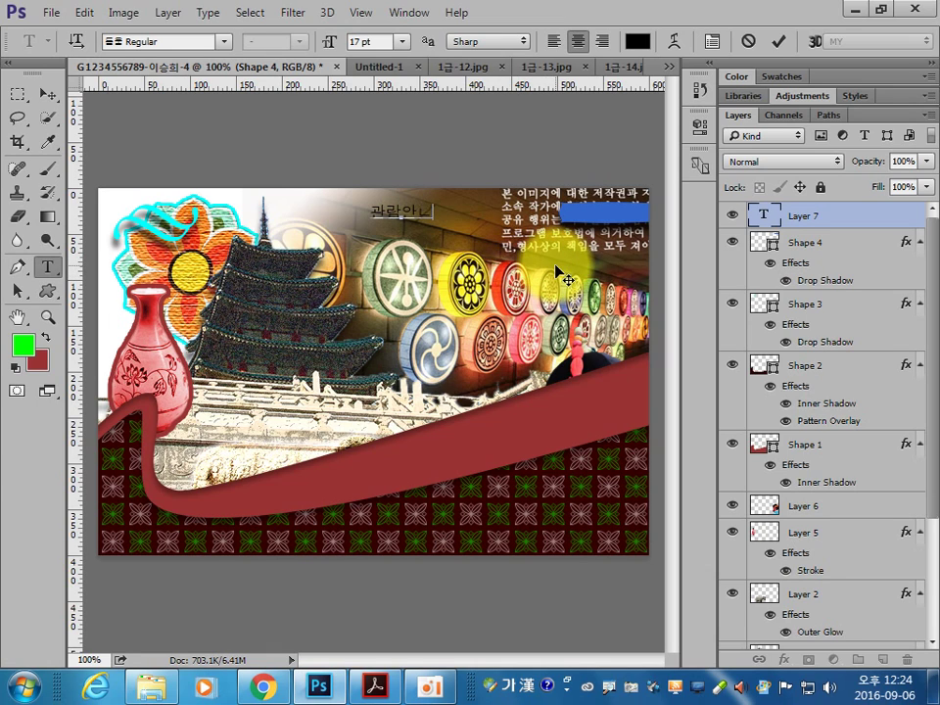
key("ctrl+Return")
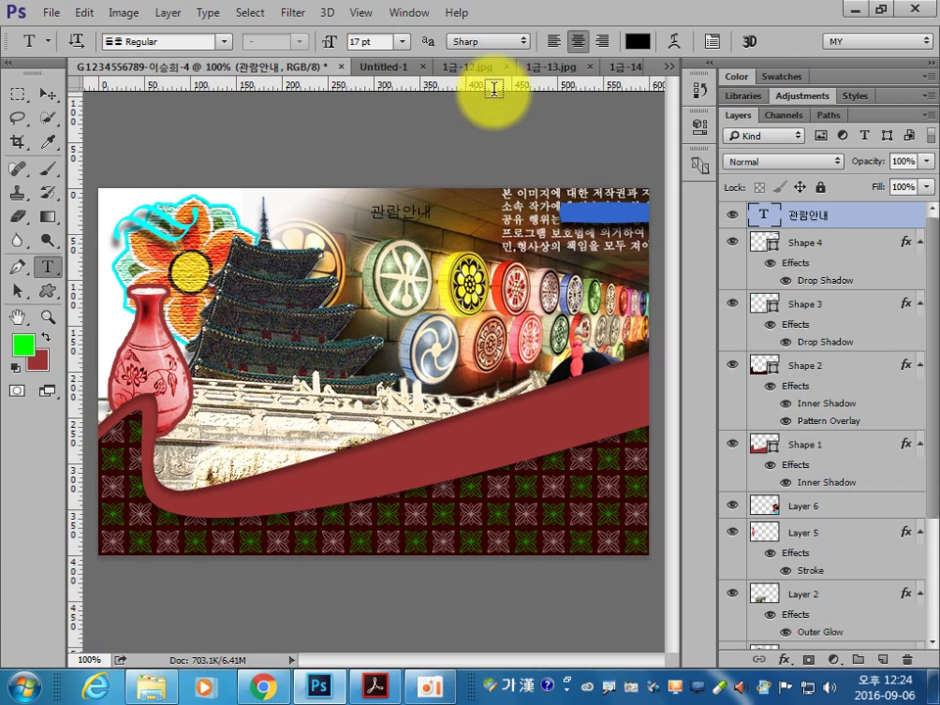
Add a Stroke effect with white colour to the 관람안내 text layer.
double_click(842, 215)
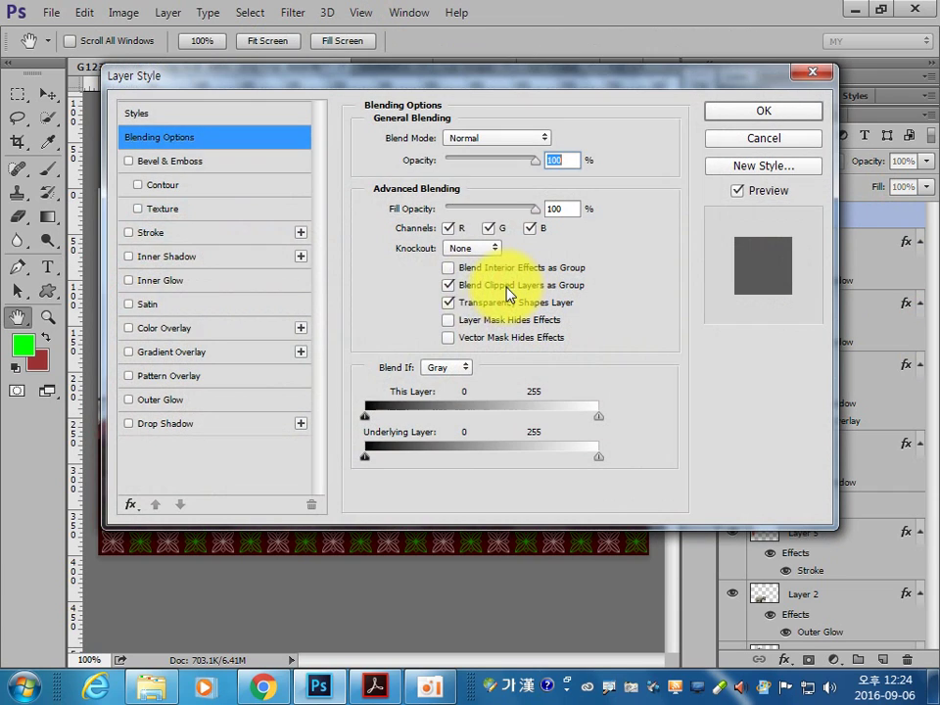
left_click(164, 232)
left_click_drag(362, 79, 696, 361)
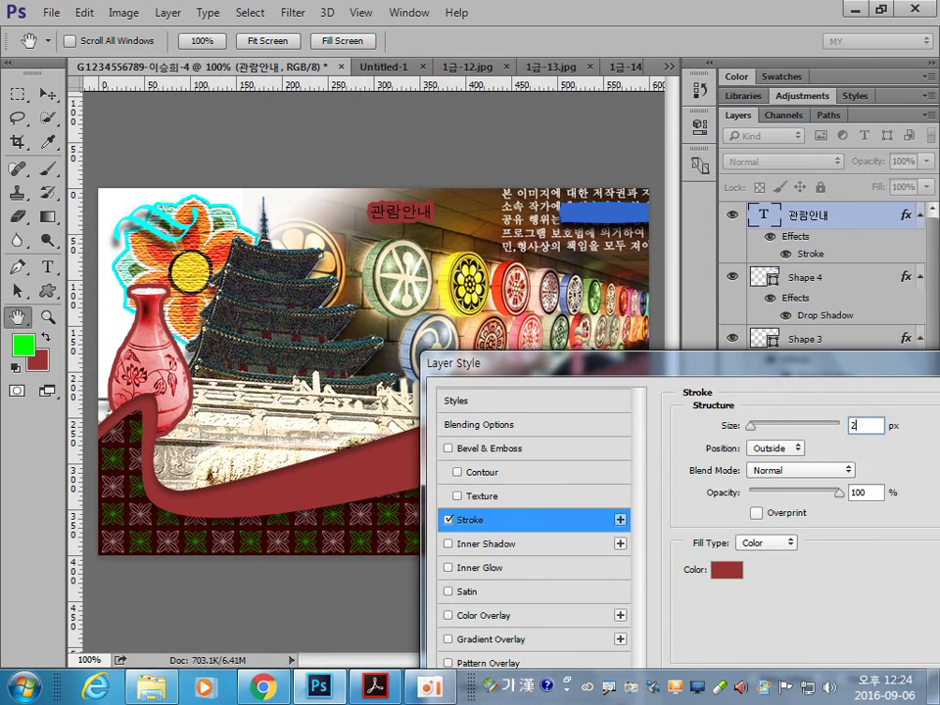
left_click(715, 571)
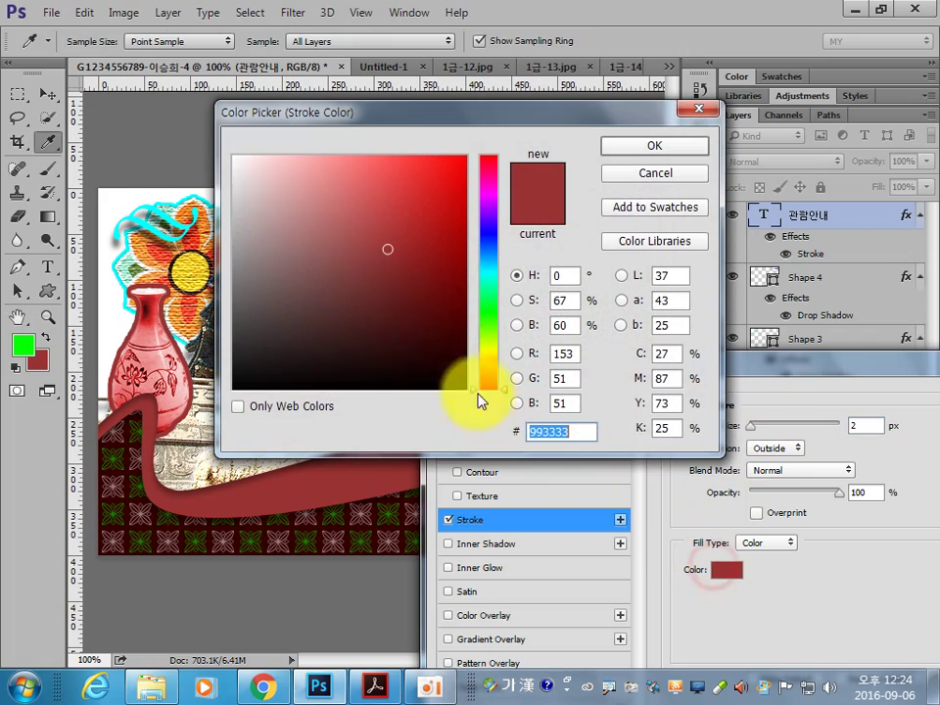
left_click(233, 157)
left_click(682, 149)
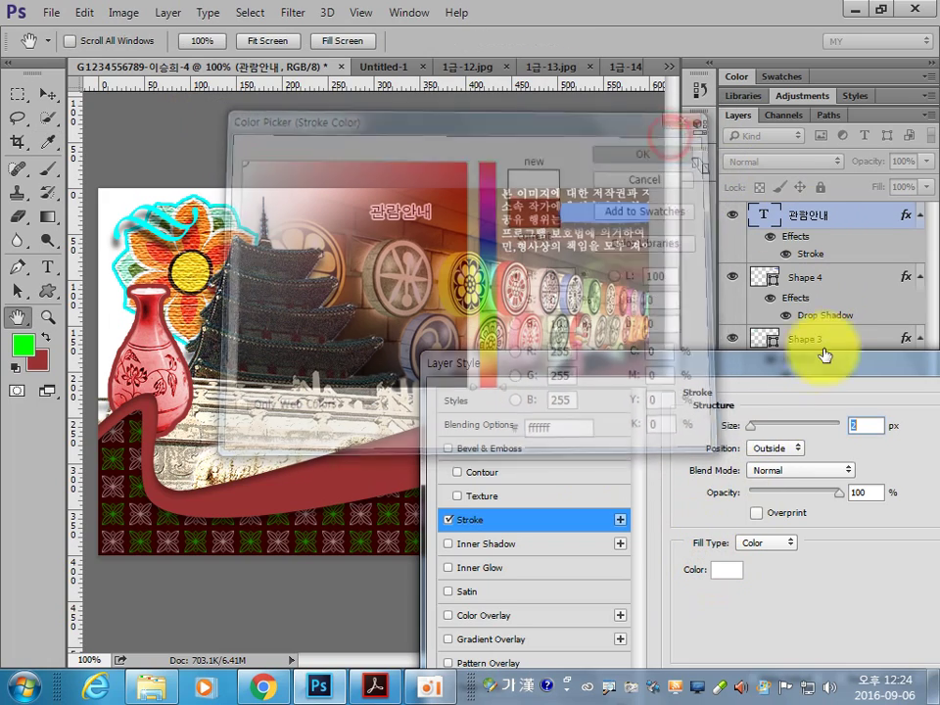
Apply the 2 px white stroke and move the label onto the top-right blue button.
left_click_drag(775, 360, 572, 357)
left_click(893, 392)
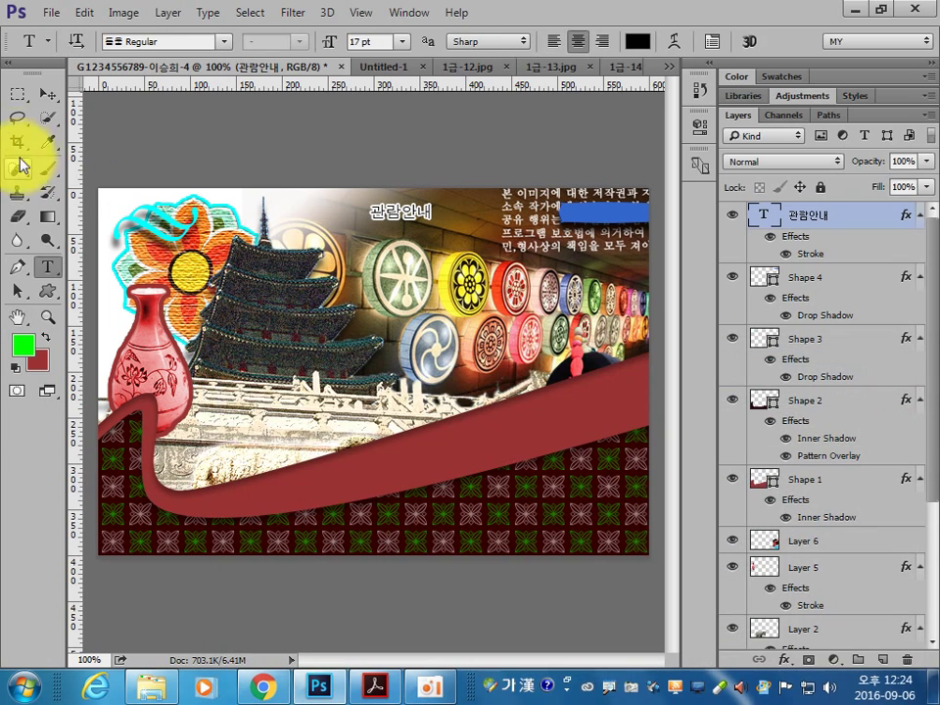
left_click(54, 101)
left_click_drag(427, 212, 631, 217)
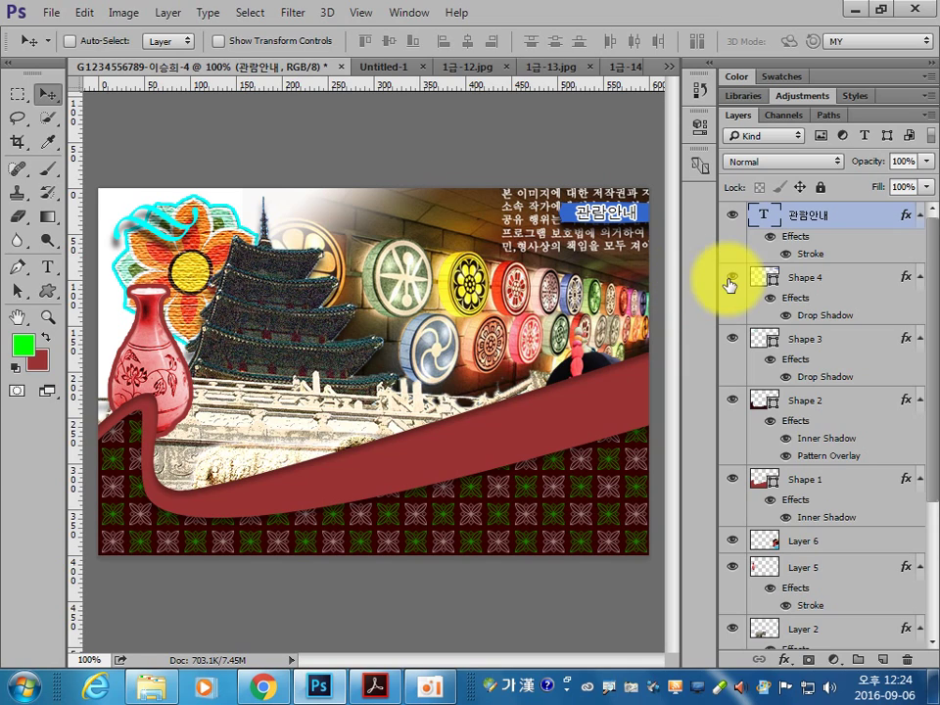
Select the Shape 4 button with its label and Alt-drag copies downward to make four buttons.
left_click(830, 281, "shift")
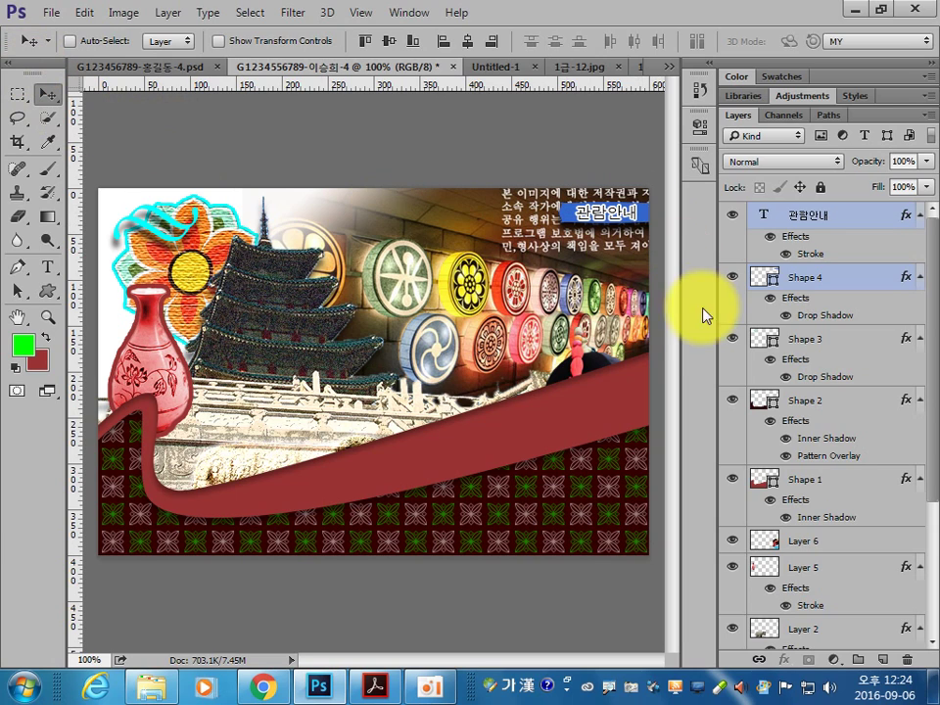
left_click_drag(647, 215, 646, 244)
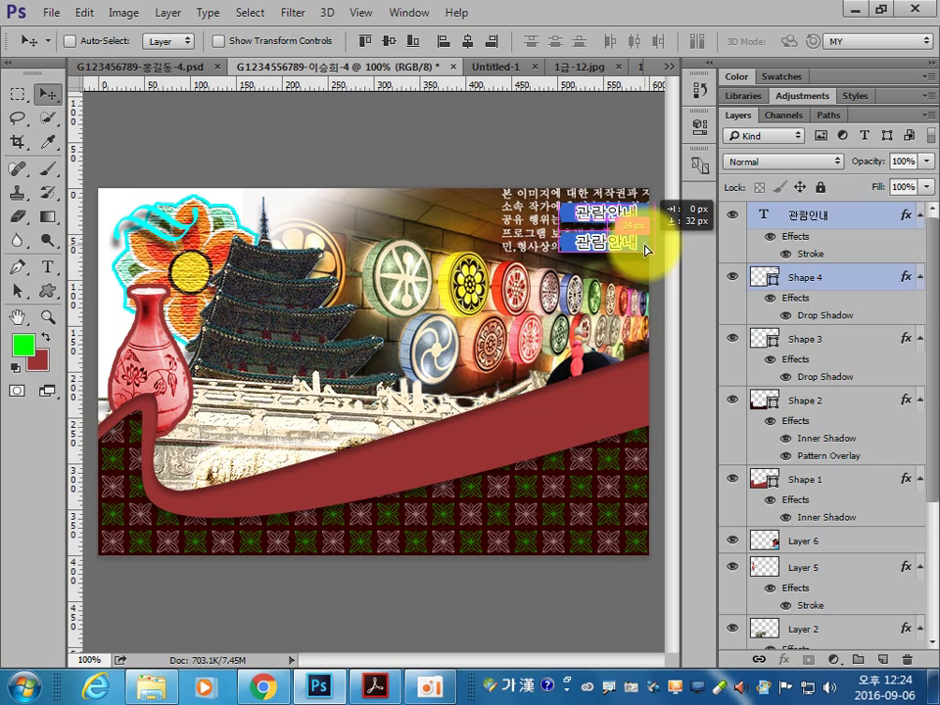
left_click_drag(646, 250, 631, 327)
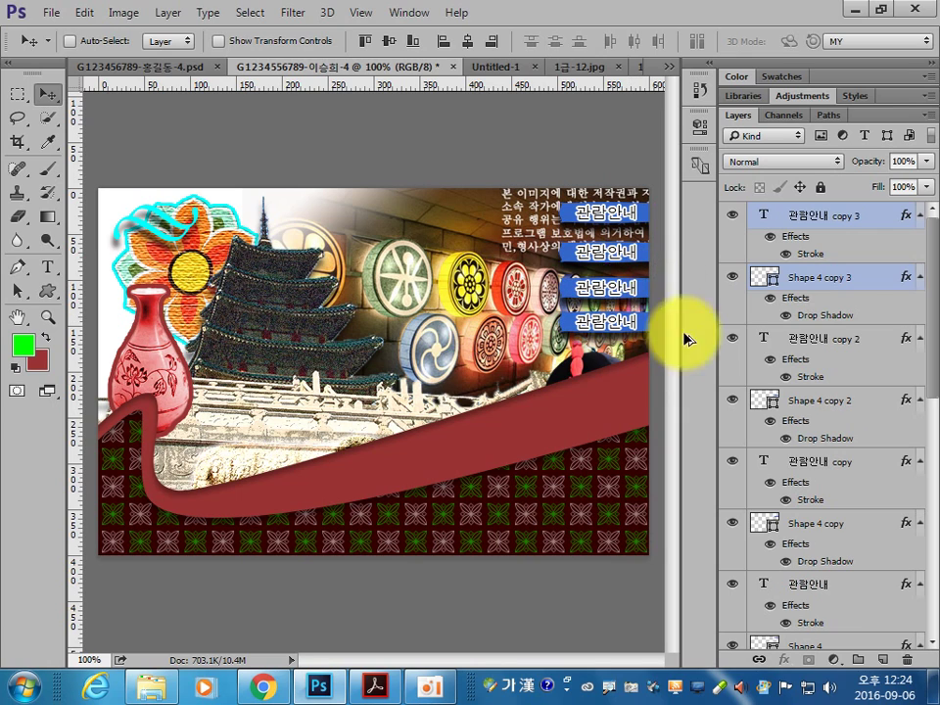
left_click(798, 337)
left_click(813, 470)
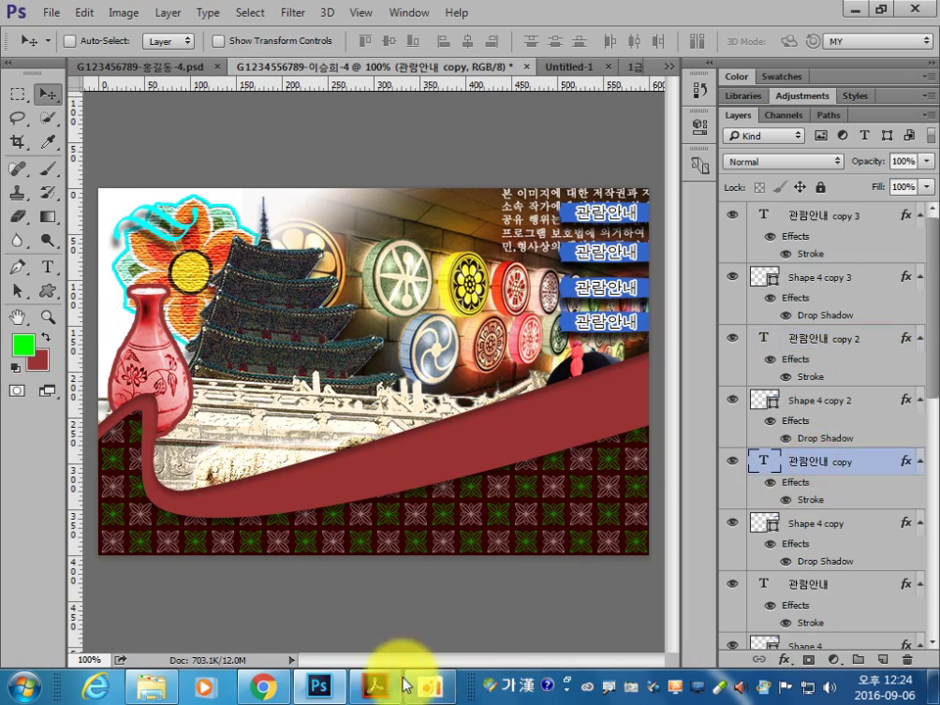
Check the reference PDF, then relabel the second button 전시해설.
left_click(358, 685)
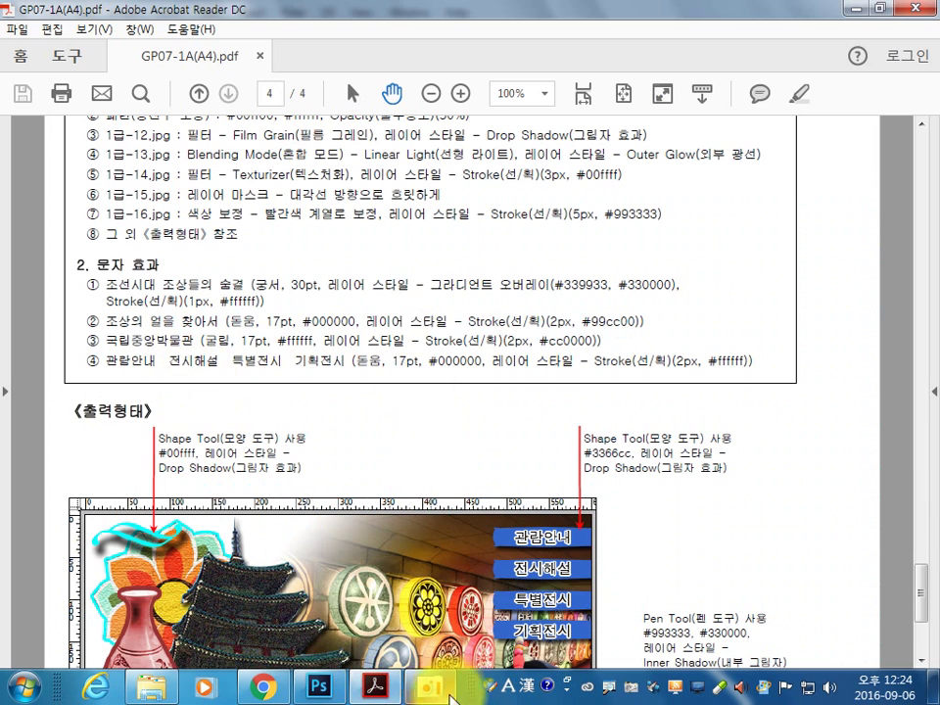
left_click(318, 690)
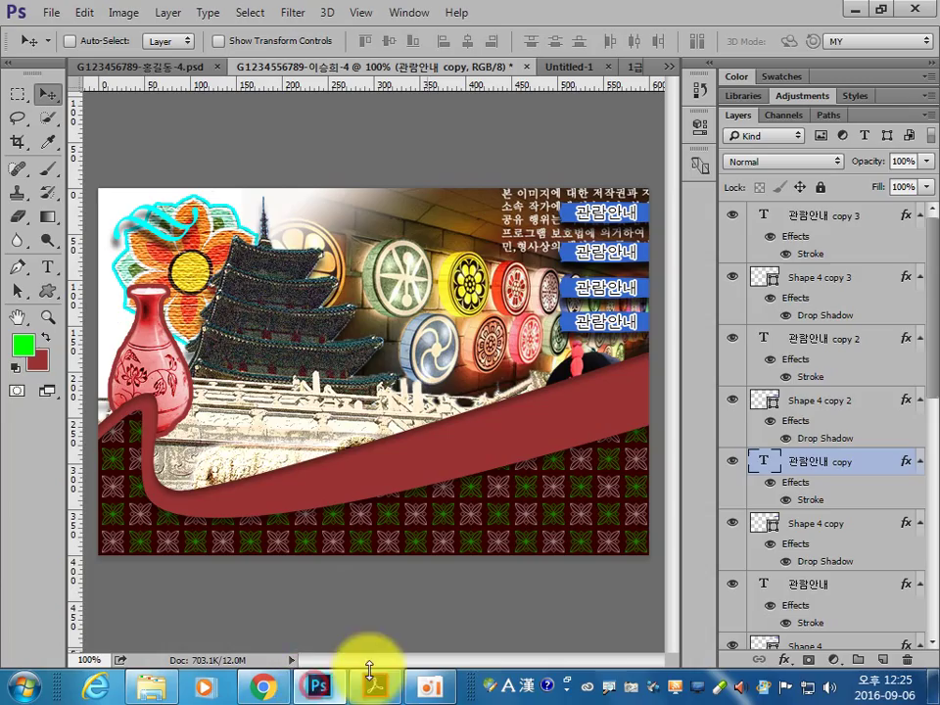
double_click(768, 460)
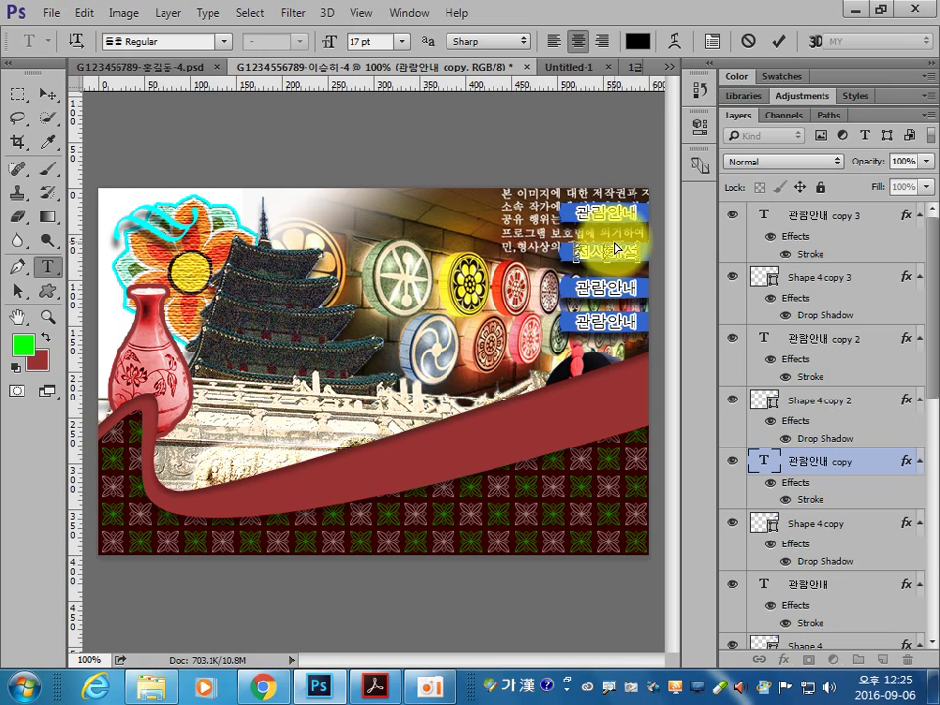
key("ctrl+Return")
Relabel the third and fourth buttons 특별전시 and 기획전시.
left_click(767, 339)
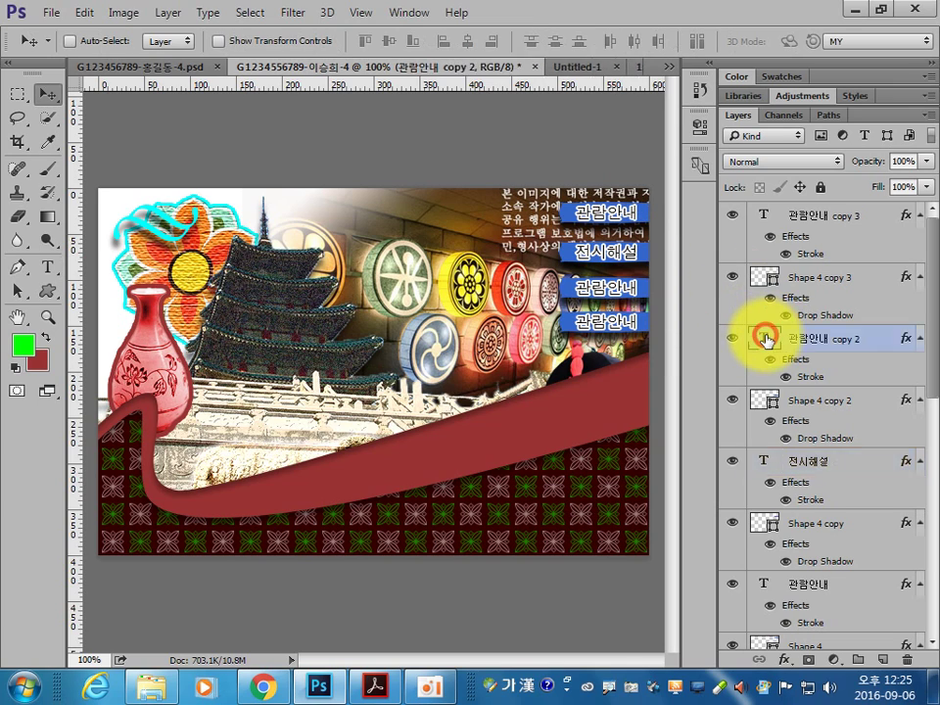
double_click(763, 338)
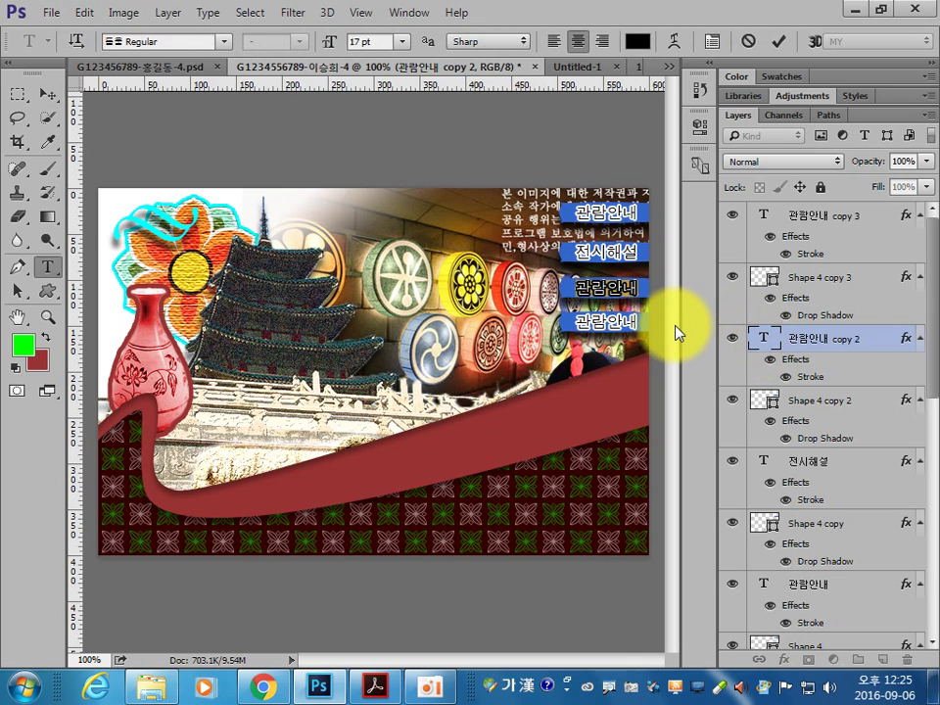
type("특별")
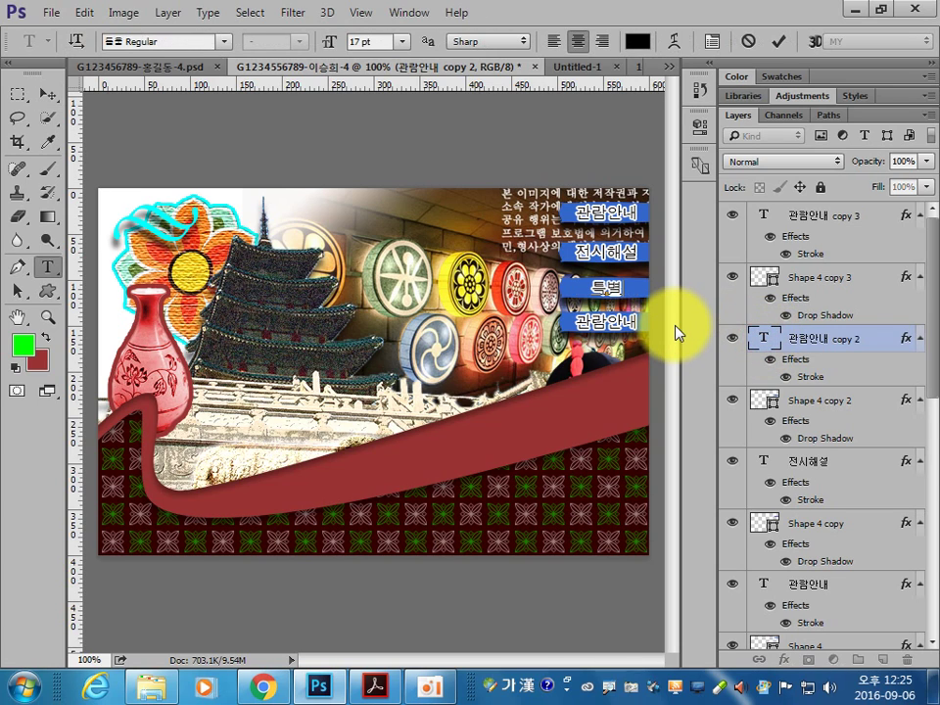
type("저전시")
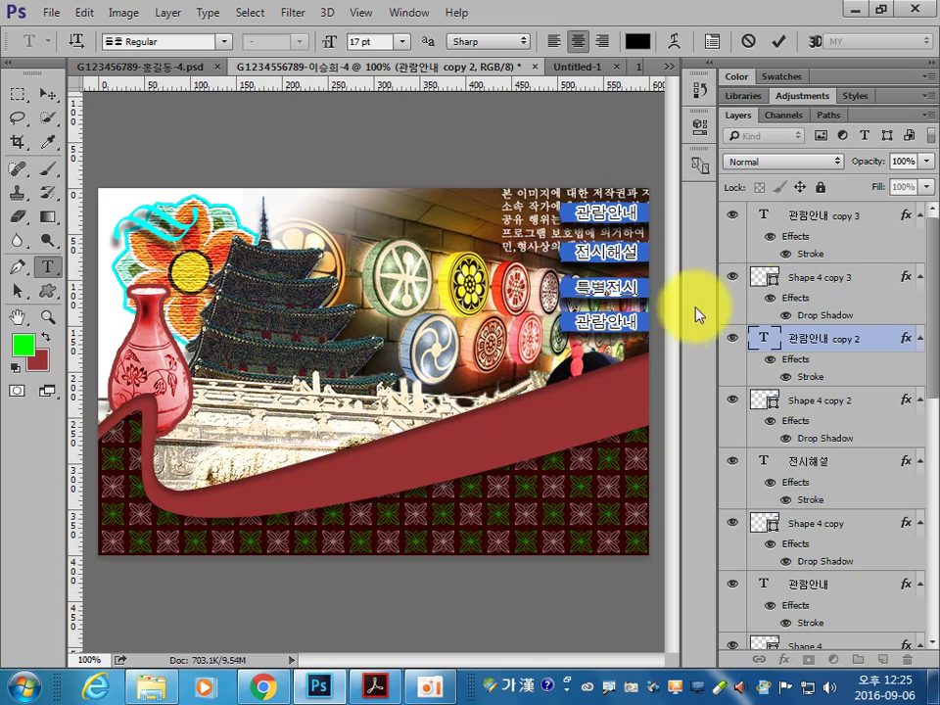
left_click(809, 227)
double_click(763, 213)
type("기획전시")
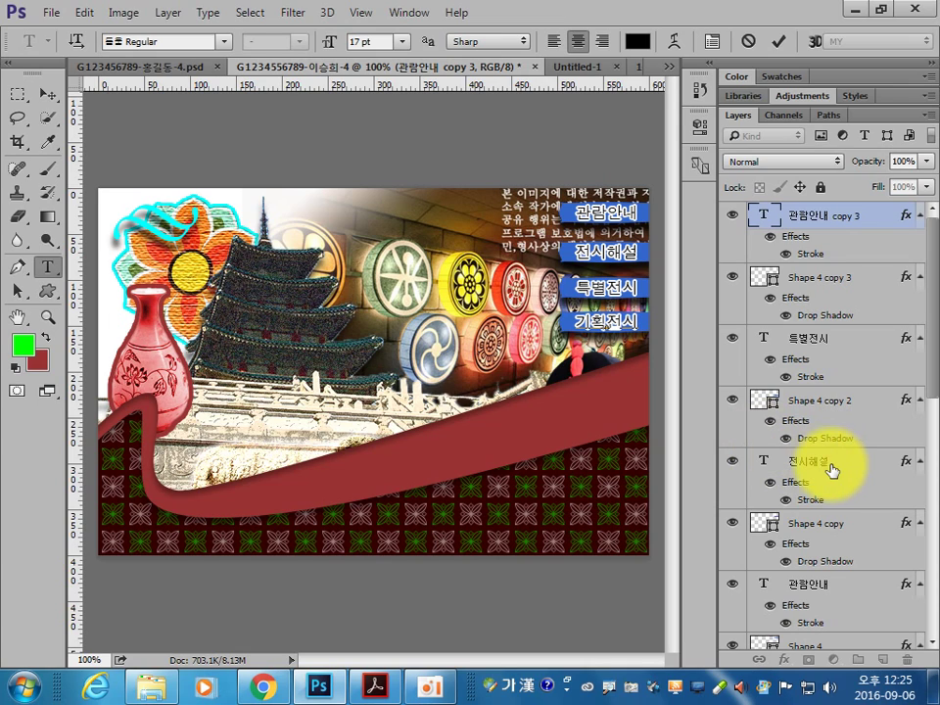
key("ctrl+Return")
key("v")
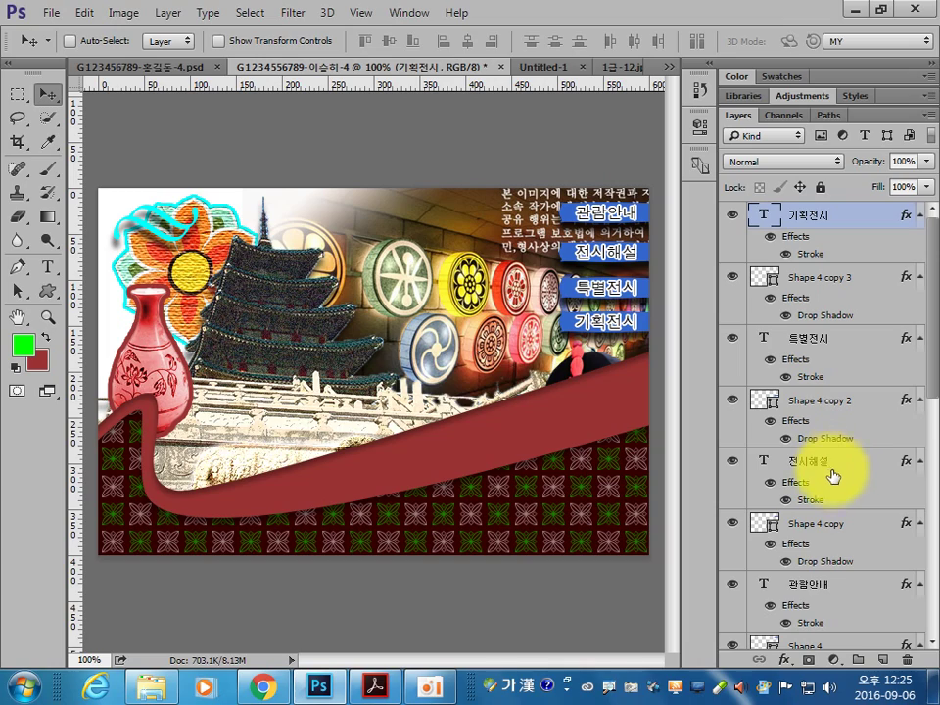
Scroll the reference PDF to view the full 출력형태 sample, then return to Photoshop.
left_click(354, 685)
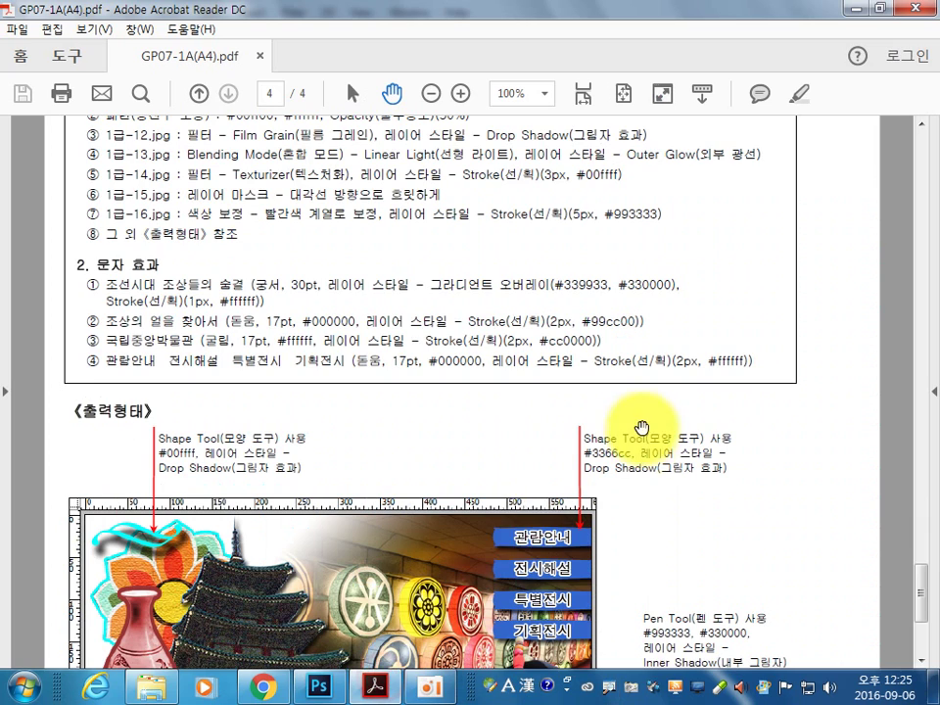
scroll(641, 428, "down", 2)
scroll(675, 479, "down", 4)
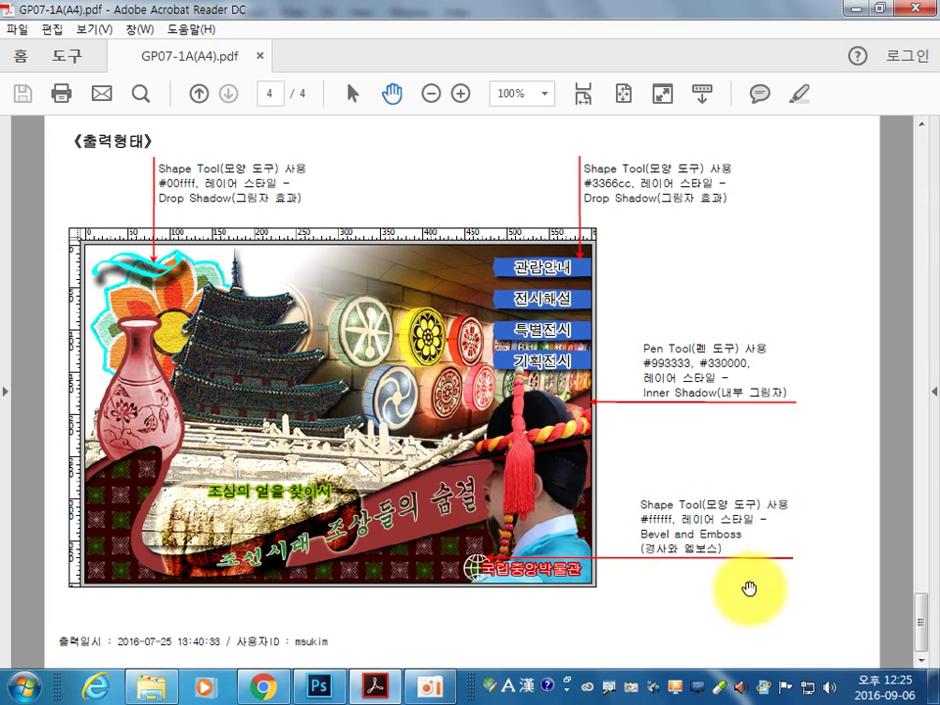
left_click(318, 685)
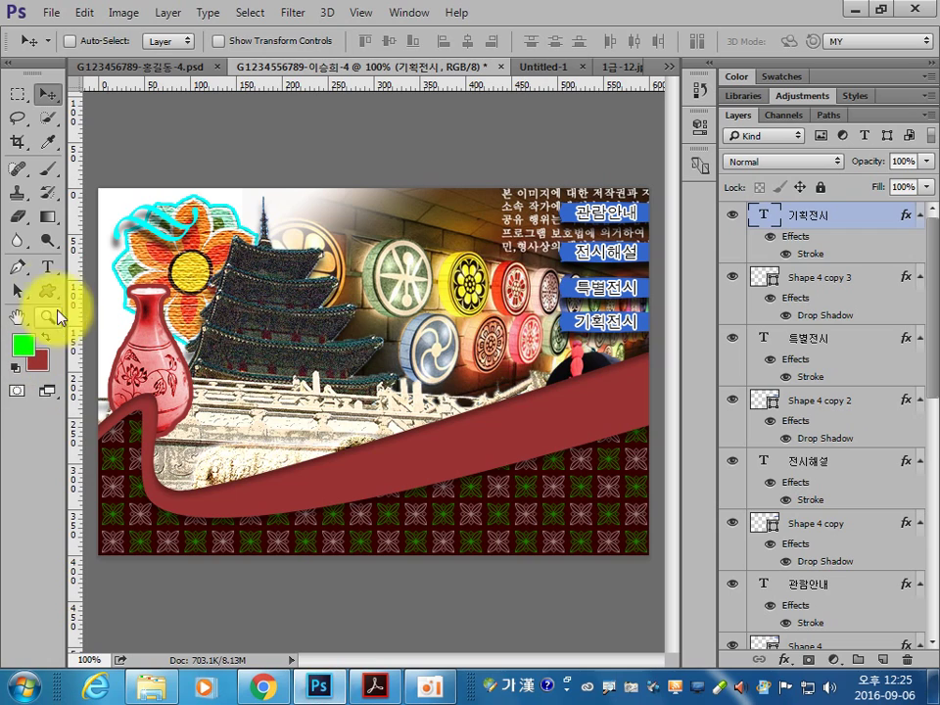
Set up the Custom Shape tool with a white fill and the globe symbol selected.
key("u")
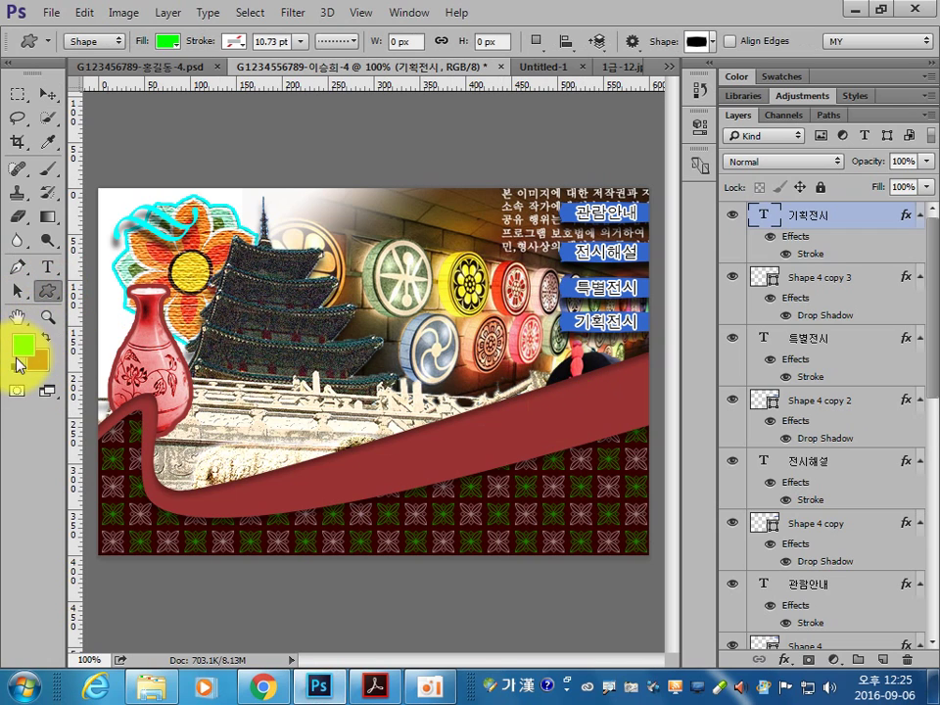
left_click(16, 363)
left_click(45, 337)
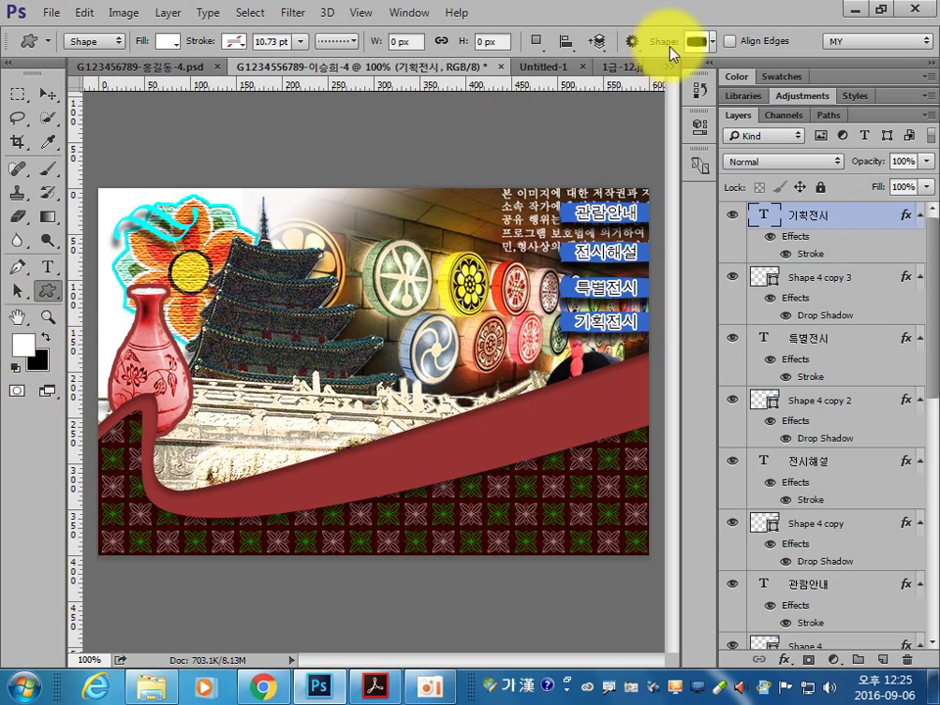
left_click(708, 41)
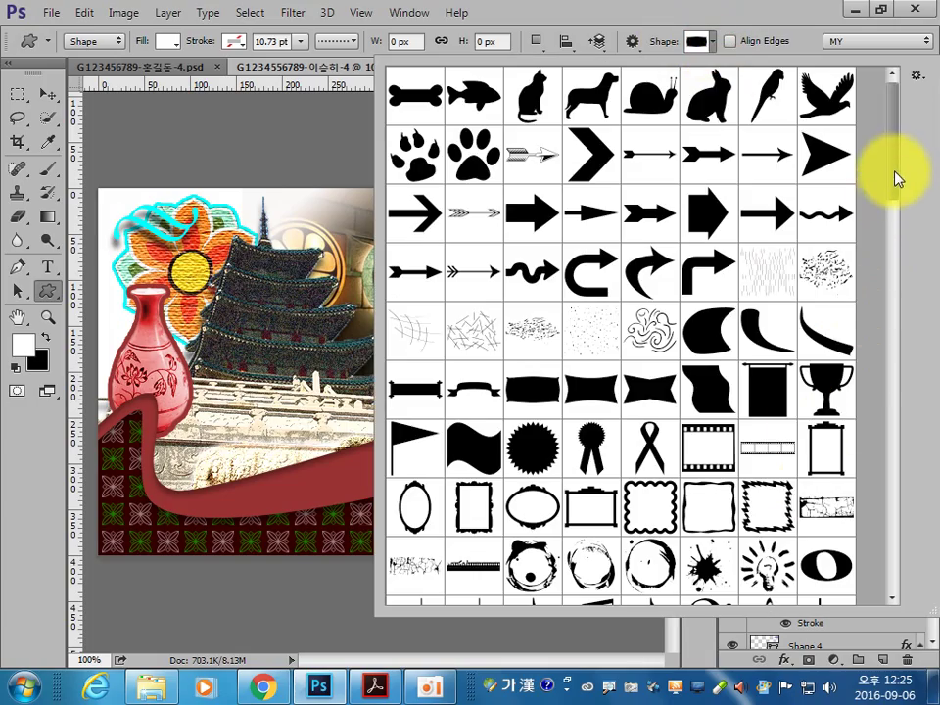
left_click_drag(893, 171, 914, 489)
left_click(595, 441)
double_click(595, 441)
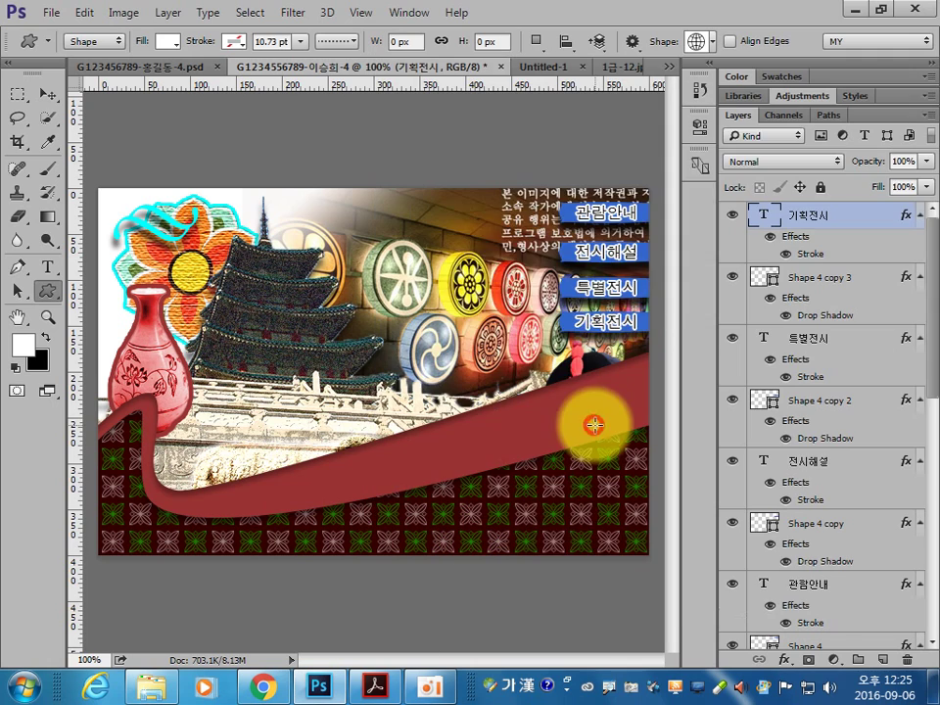
left_click(541, 529)
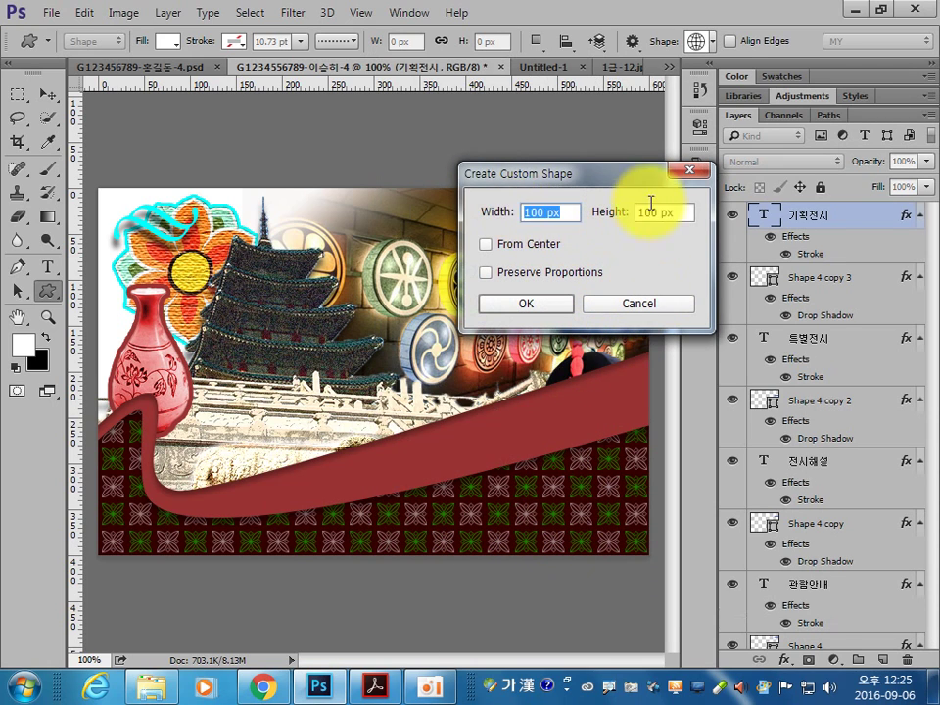
left_click(616, 305)
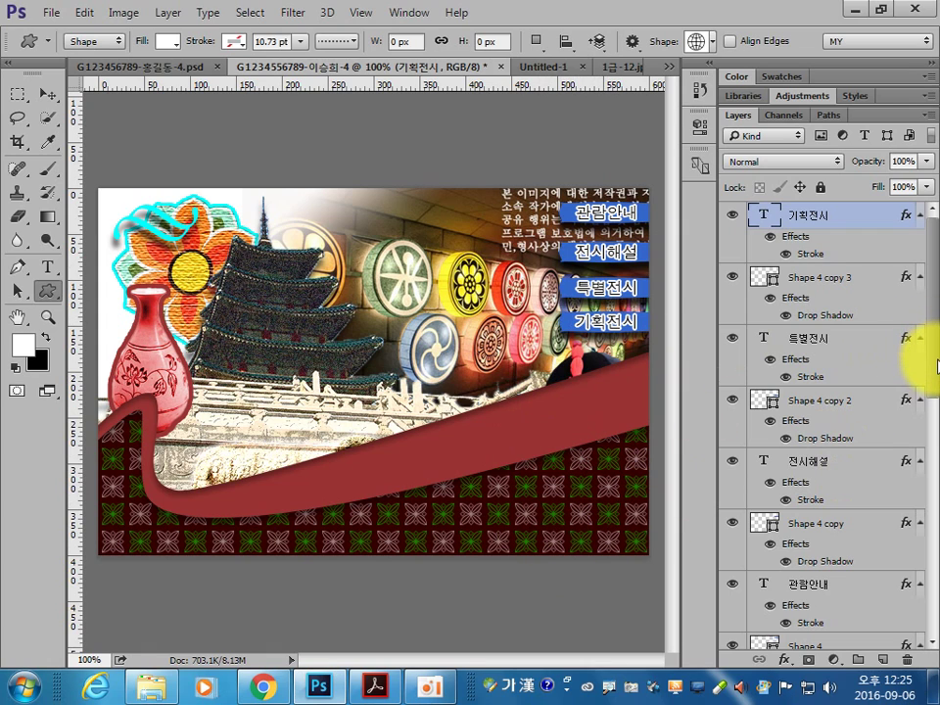
left_click(56, 95)
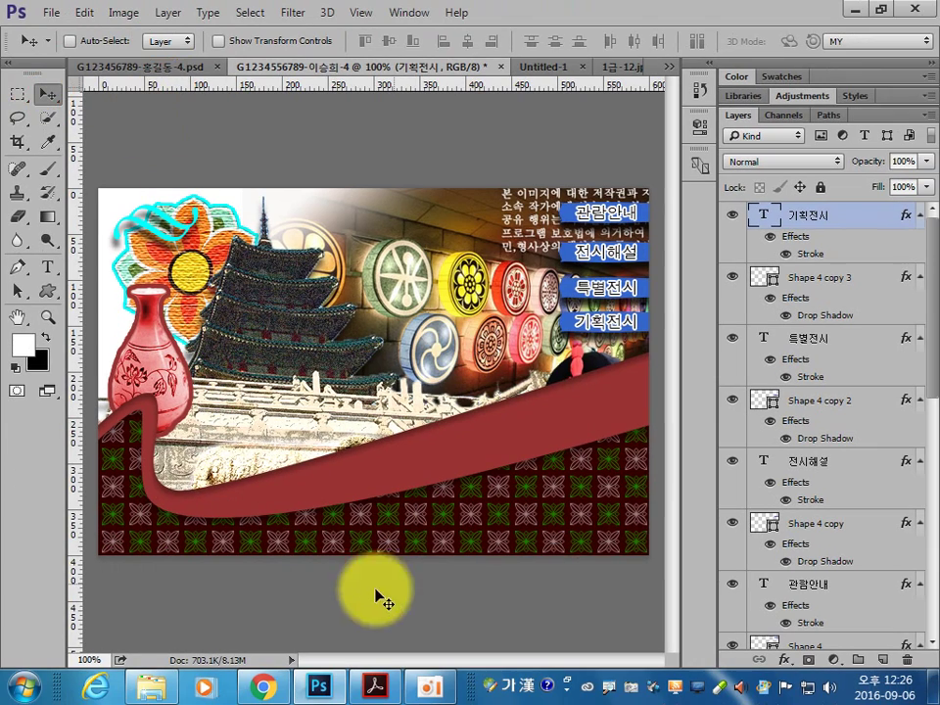
Reposition the man figure and move his Layer 6 to the top of the stack.
left_click_drag(580, 390, 594, 368)
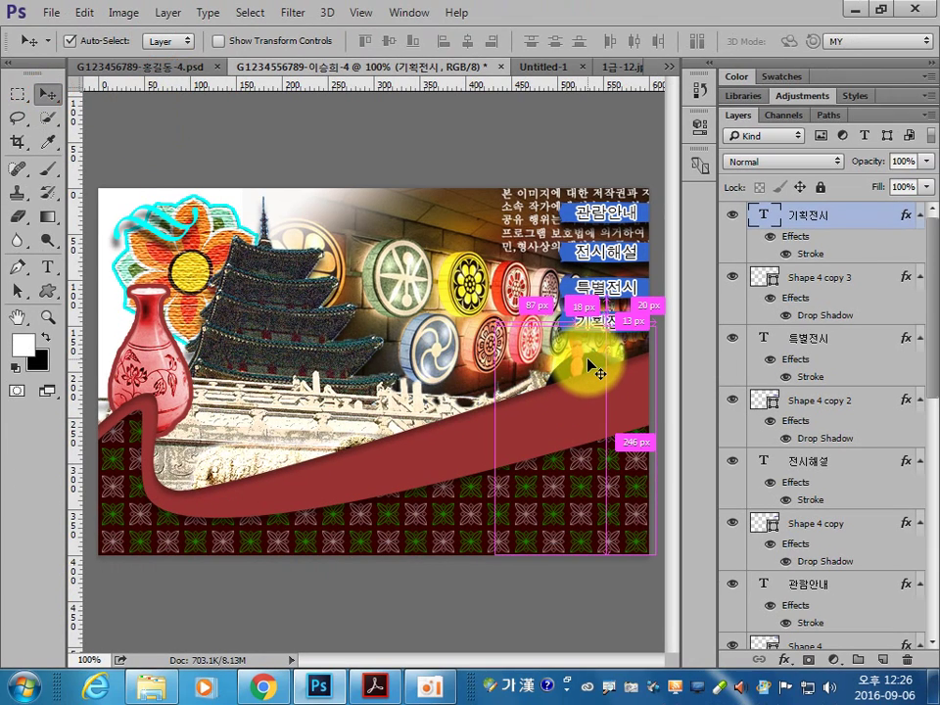
left_click(592, 368)
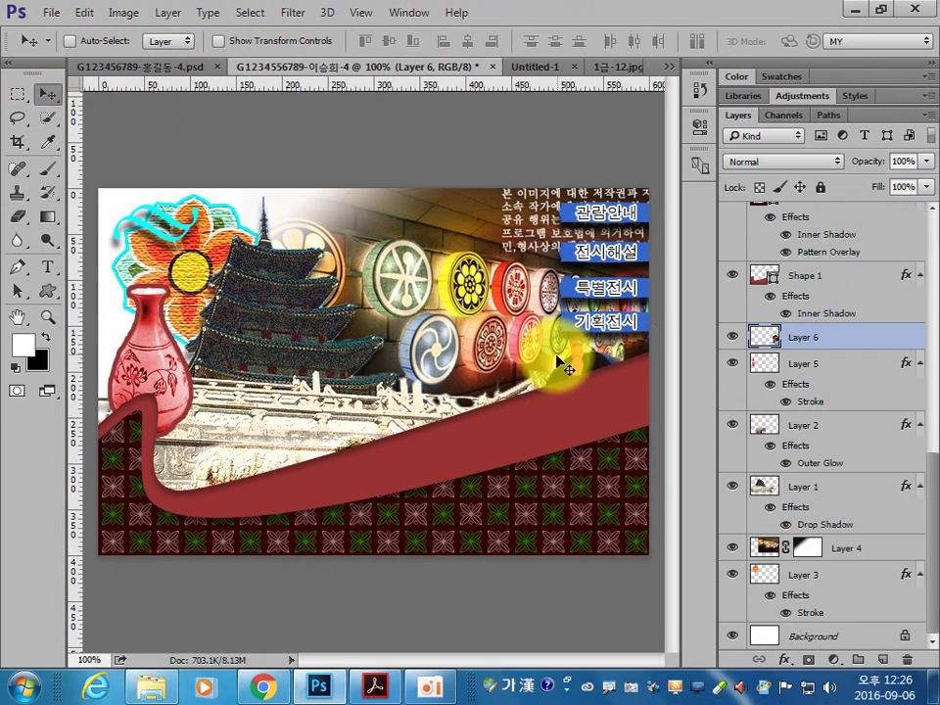
mouse_move(840, 337)
left_mouse_down()
mouse_move(835, 147)
mouse_move(832, 208)
left_mouse_up()
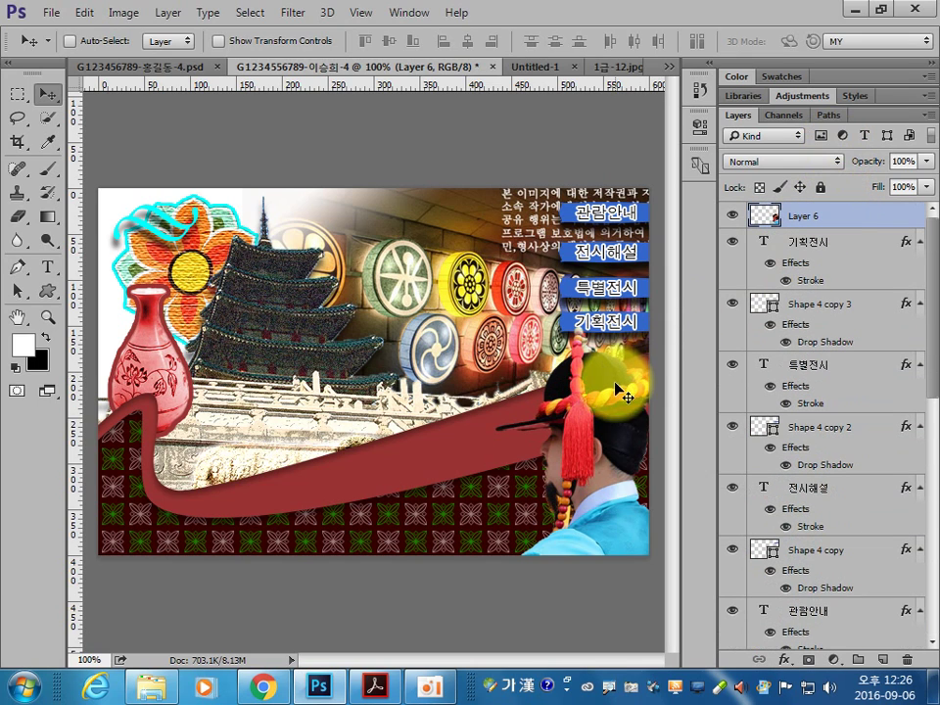
Compare with the PDF, then move the vase's Layer 5 above the ribbon layer.
left_click(387, 683)
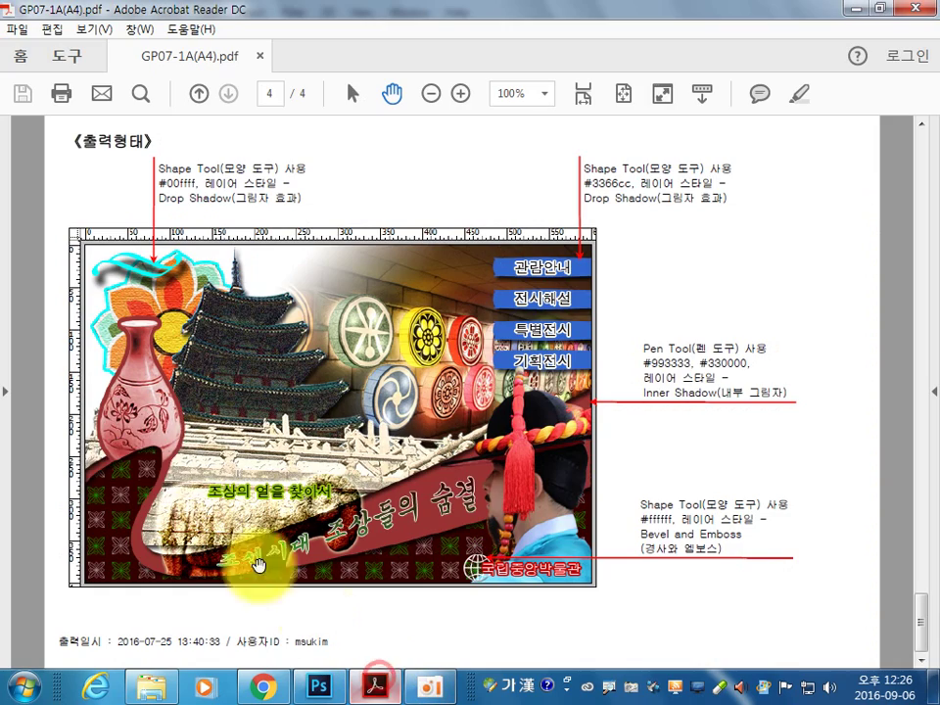
left_click(319, 685)
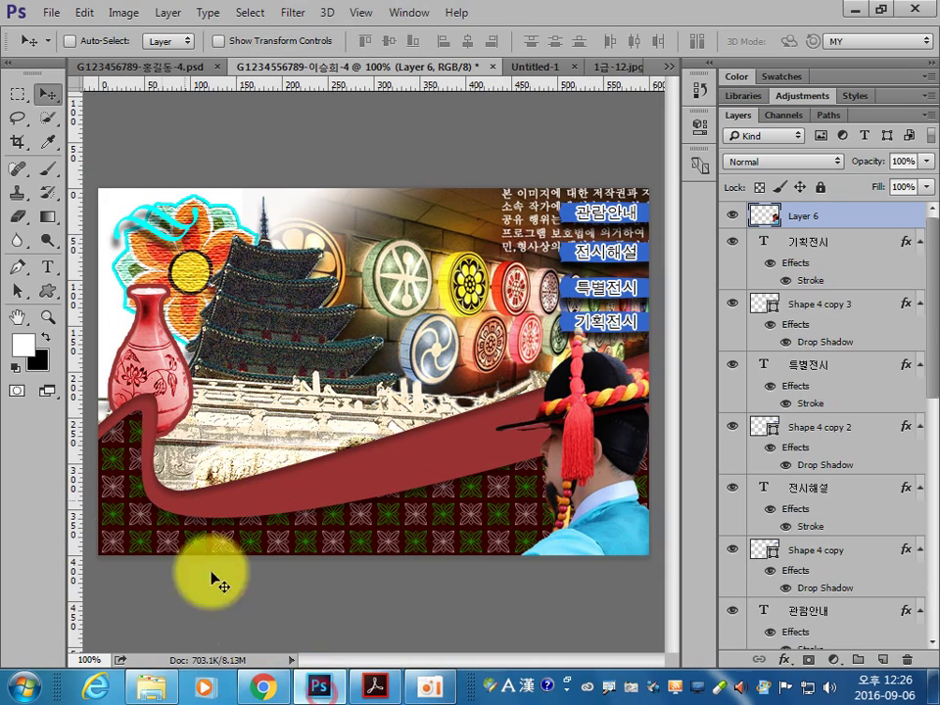
left_click_drag(147, 411, 175, 374)
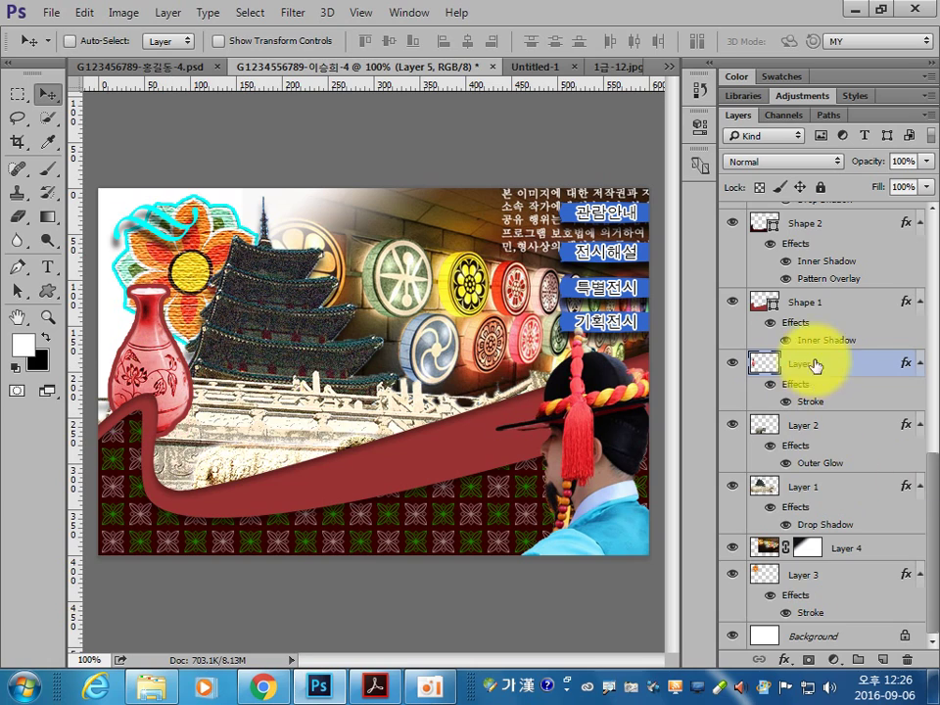
left_click_drag(829, 363, 840, 293)
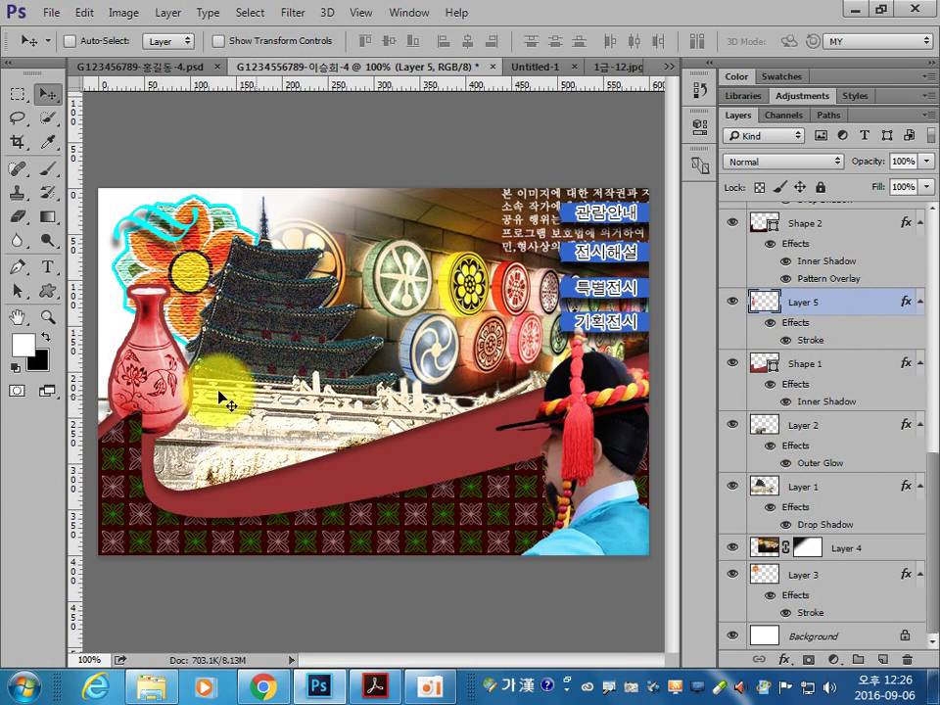
left_click(611, 453, "ctrl")
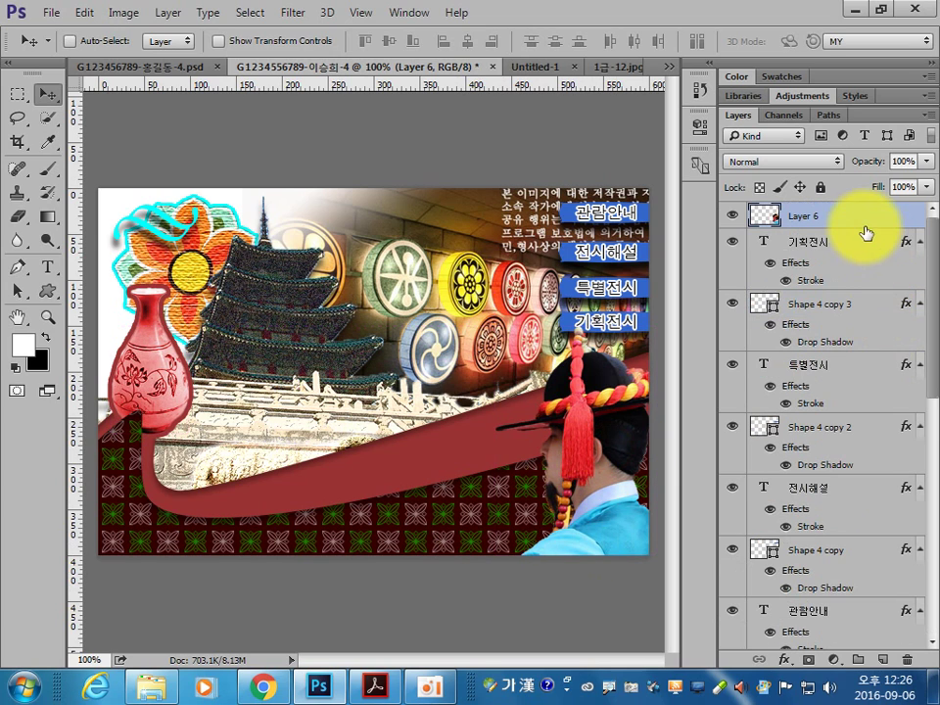
left_click(47, 291)
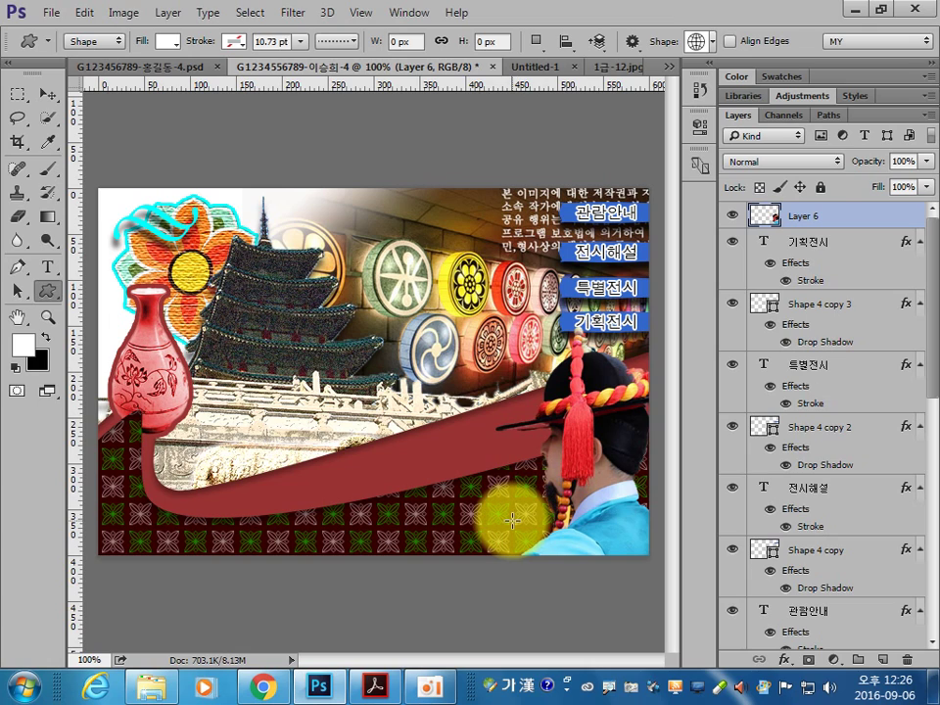
Draw a 29×29 px white globe at the lower right beside the man, then view the PDF.
left_click_drag(520, 525, 538, 555)
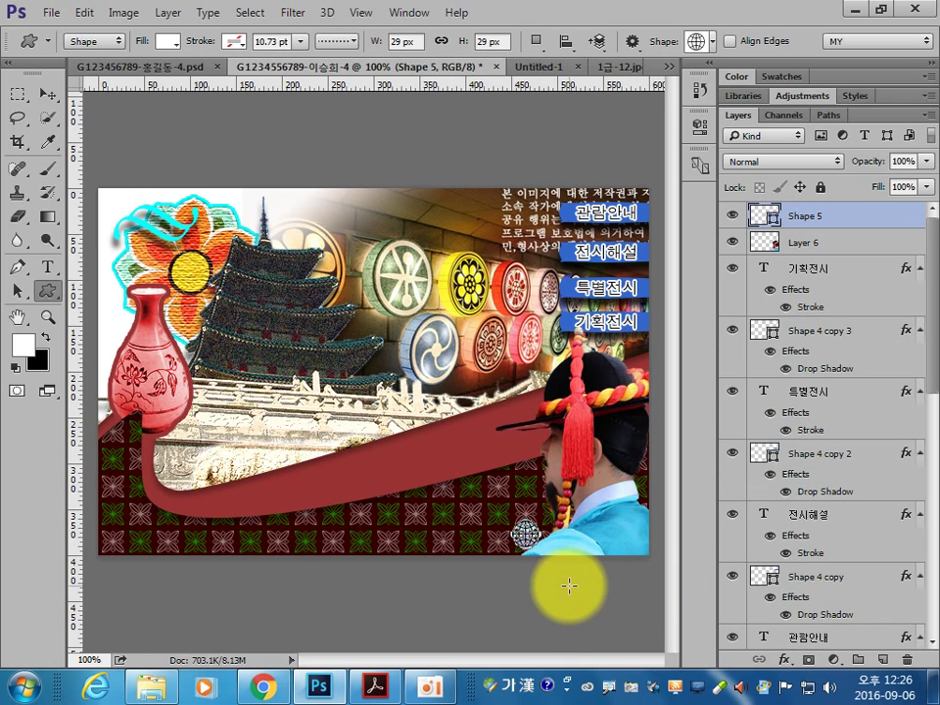
left_click(352, 685)
scroll(323, 392, "up", 5)
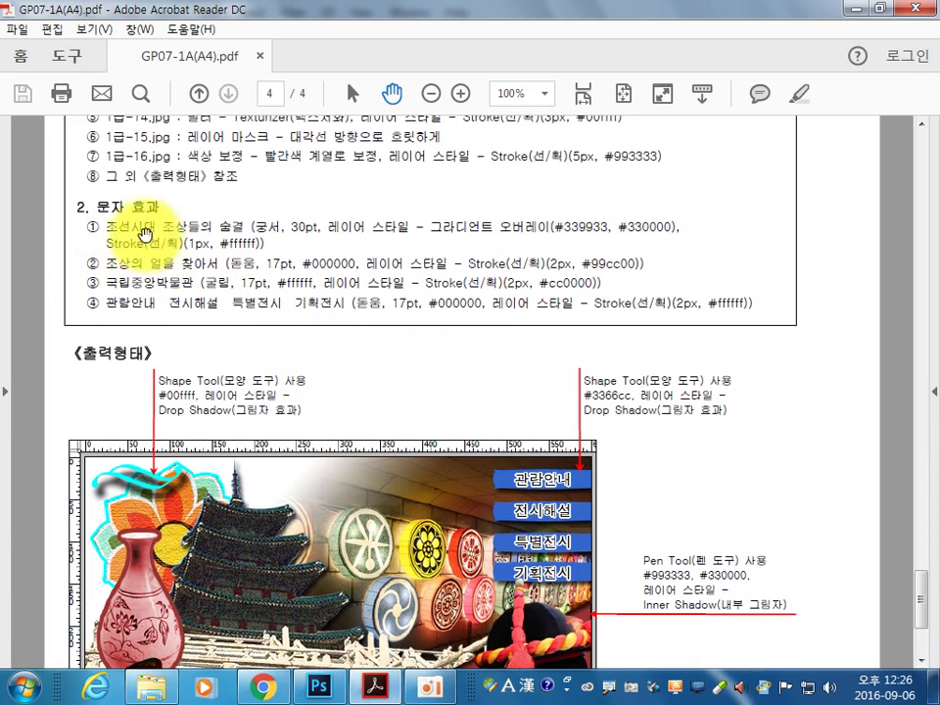
Scroll through the PDF's 문자 효과 specs and 출력형태 sample, then return to Photoshop.
scroll(411, 342, "down", 5)
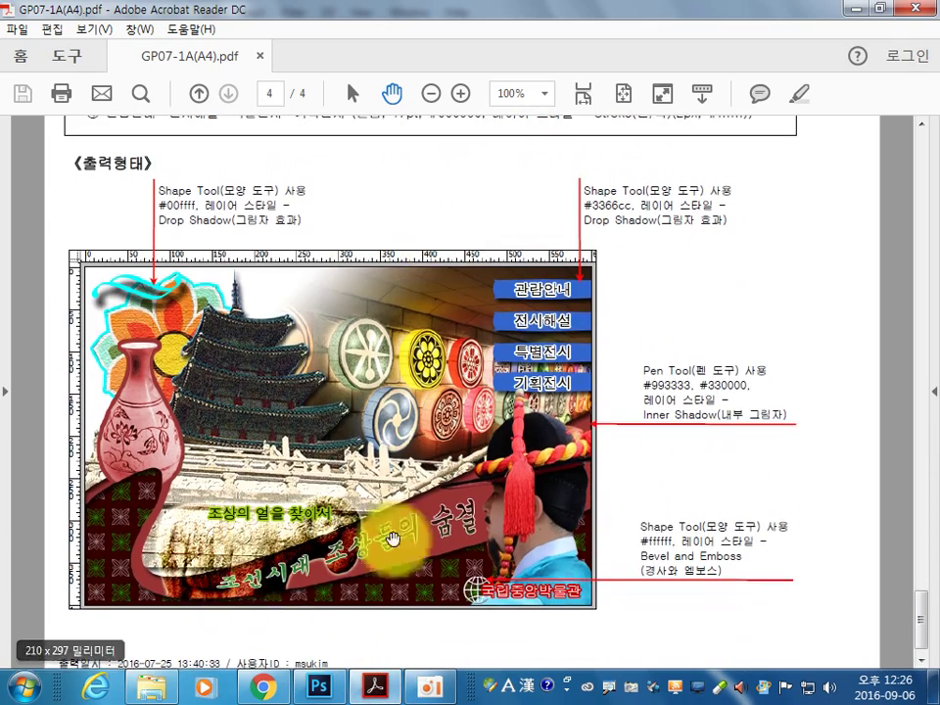
scroll(350, 561, "up", 3)
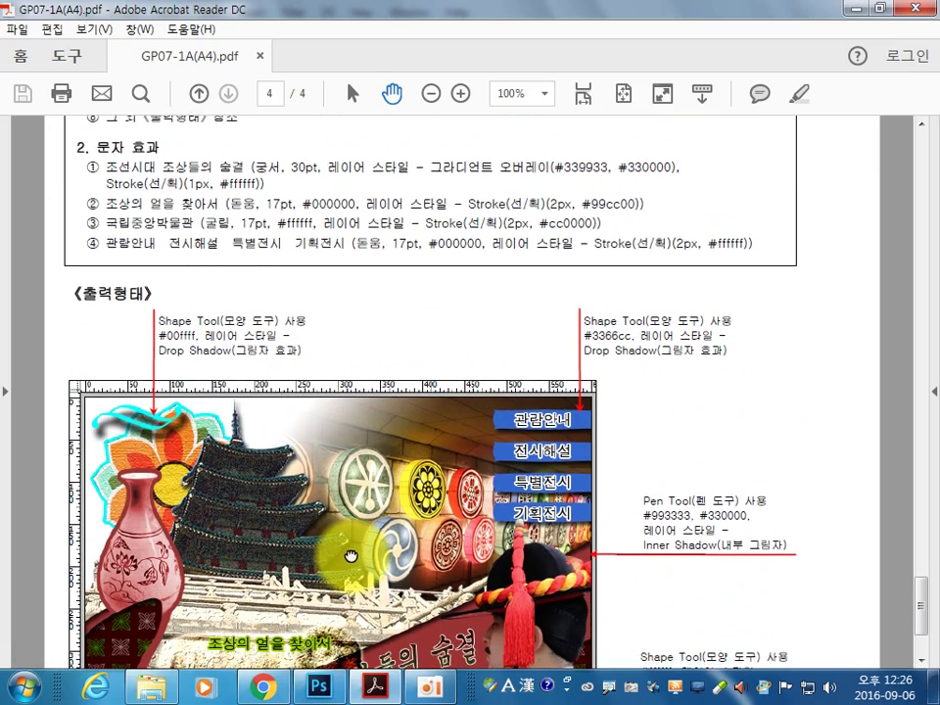
left_click_drag(350, 561, 355, 528)
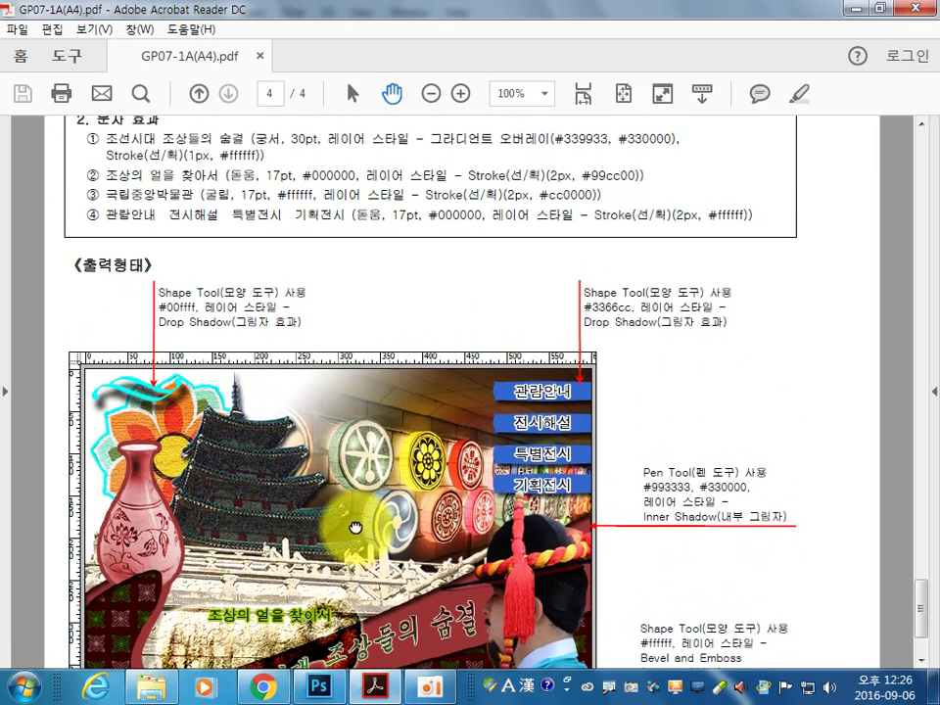
scroll(355, 528, "down", 3)
left_click(316, 685)
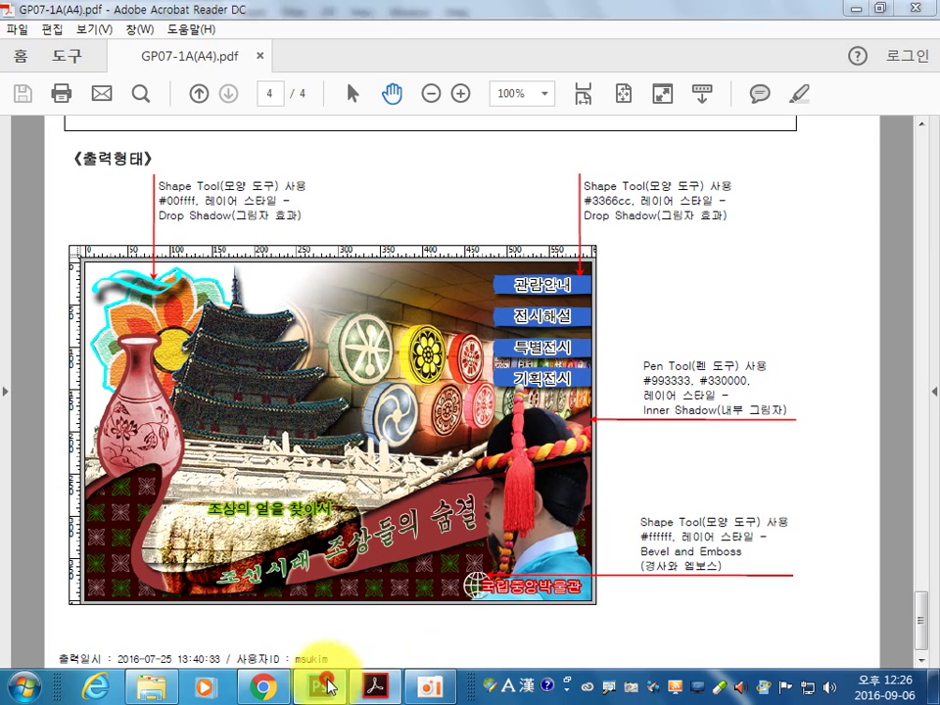
left_click(46, 266)
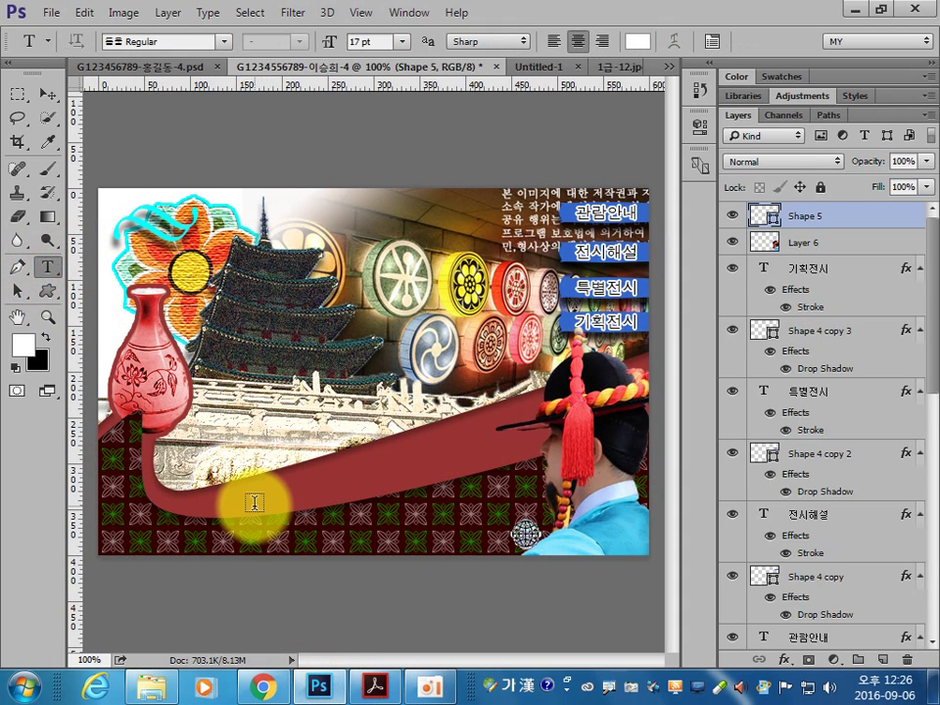
Type the title 조선시대 조상들의 숨결 on the ribbon in 궁서 at 30 pt.
left_click(254, 503)
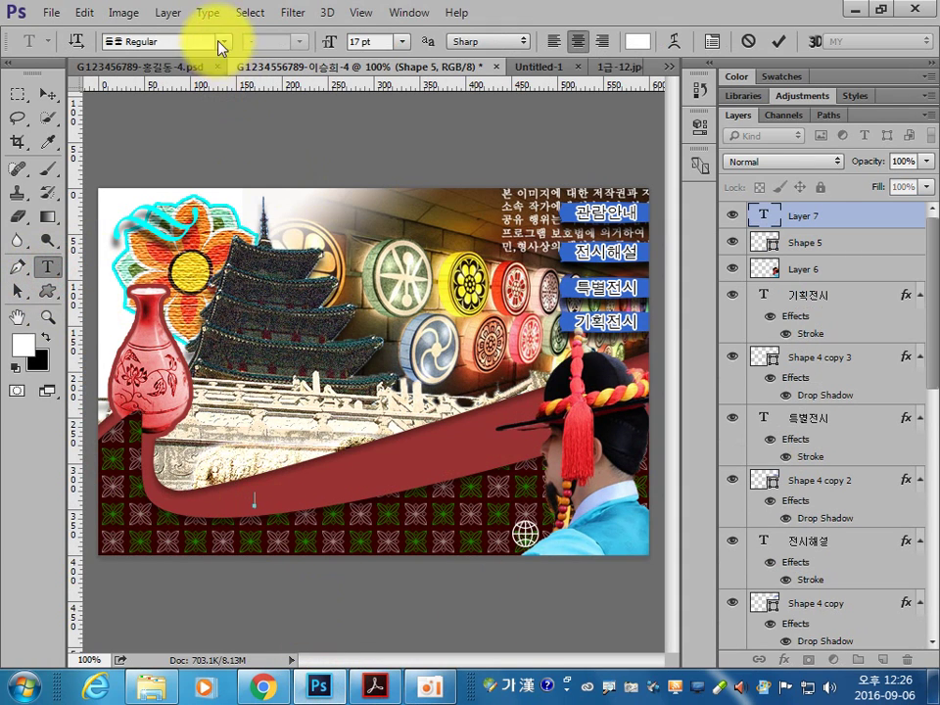
left_click(224, 42)
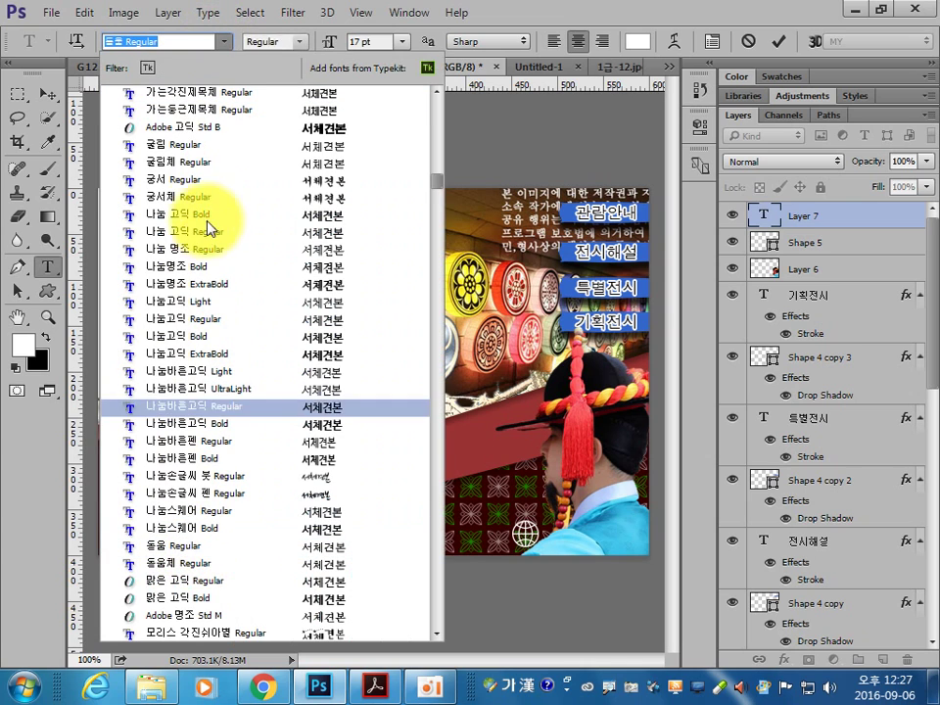
left_click(208, 181)
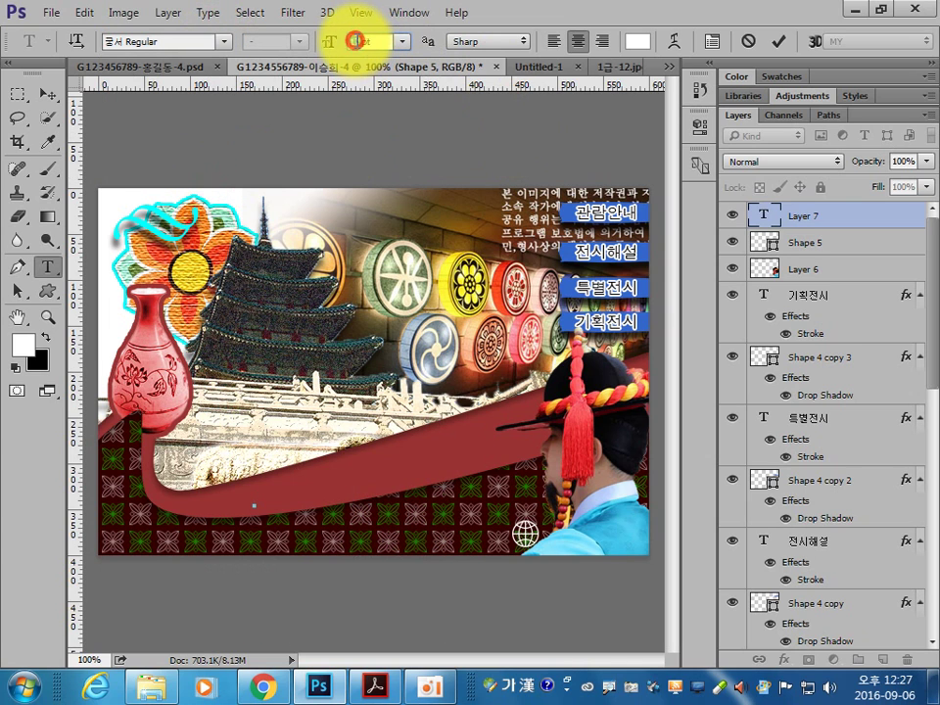
type("30")
key("Return")
type("조선시대 조상")
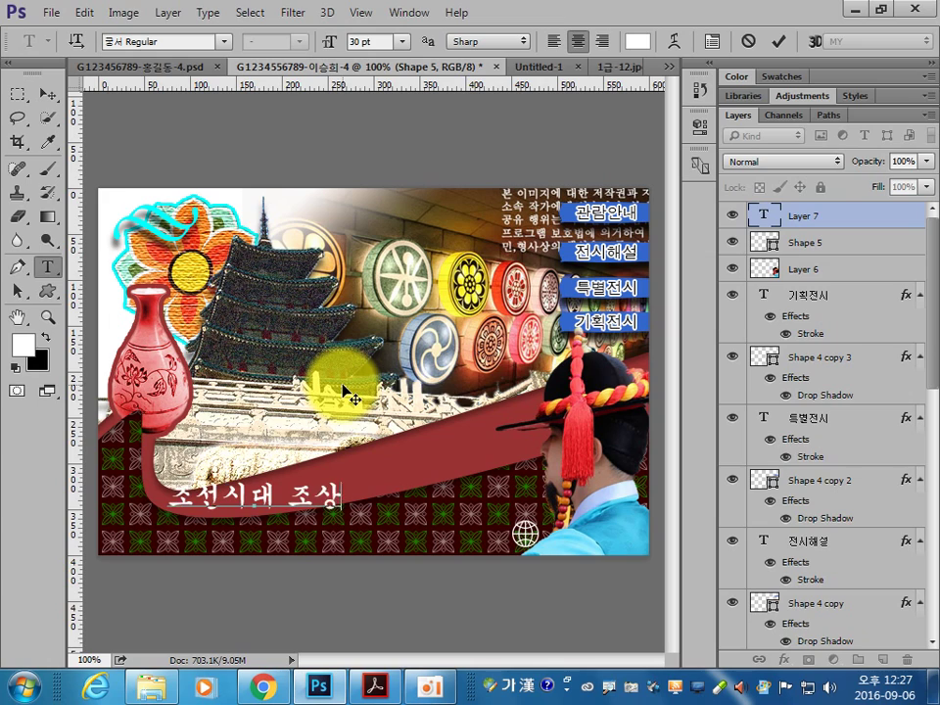
type("들의 ㅅ")
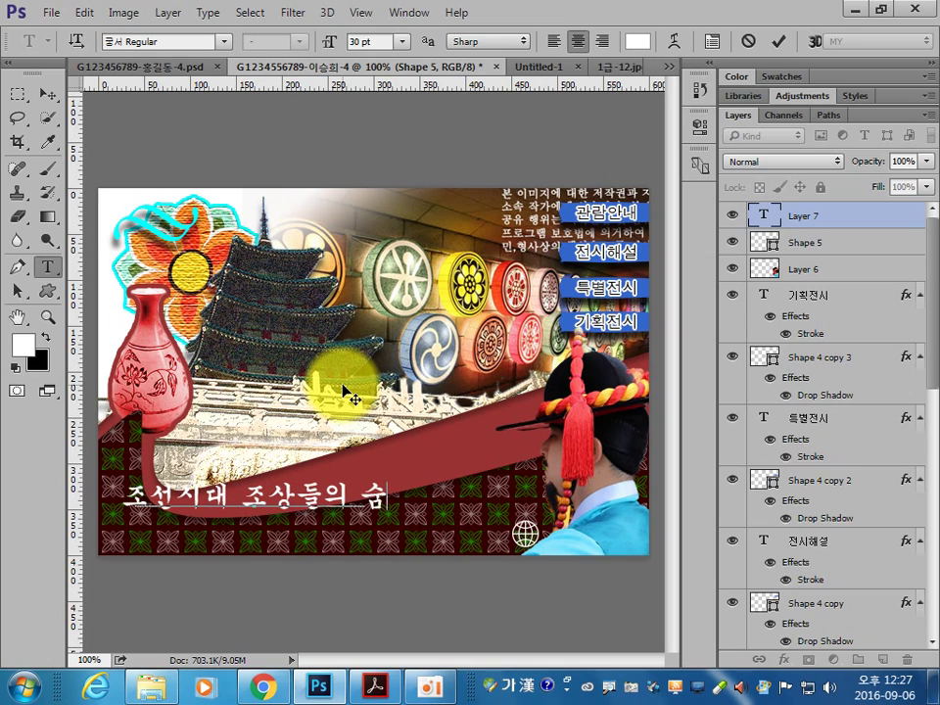
type("ㄱ")
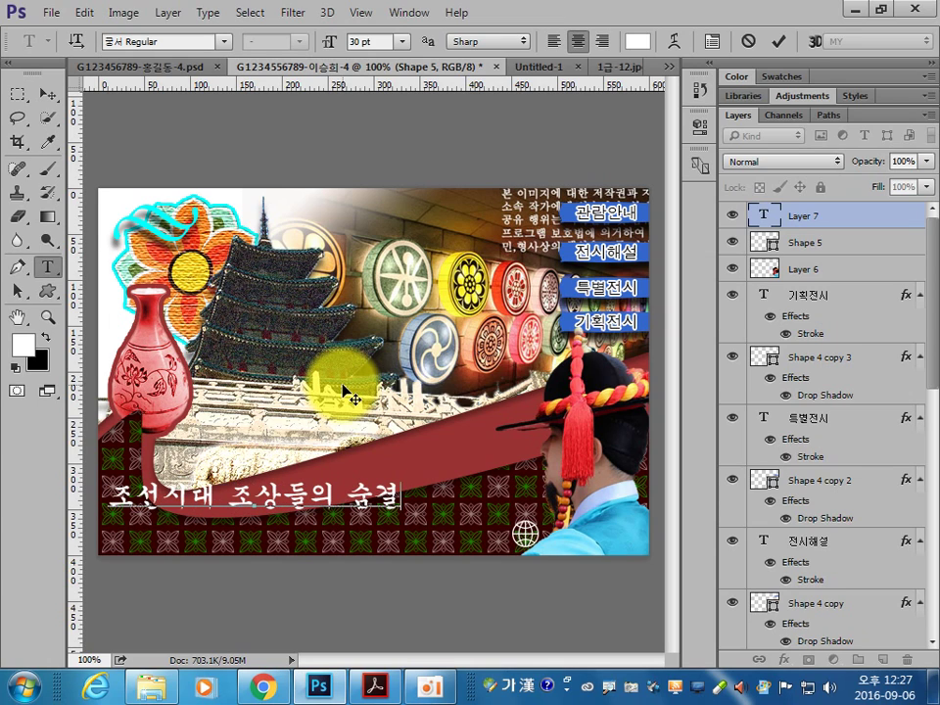
Centre-align the title line and commit it.
triple_click(399, 492)
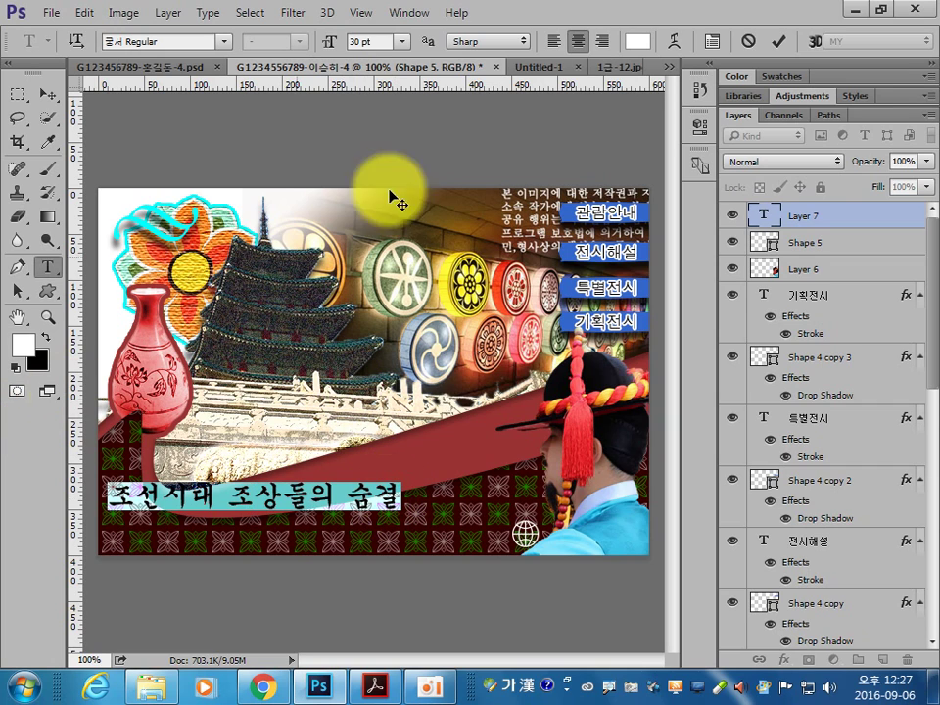
left_click(577, 41)
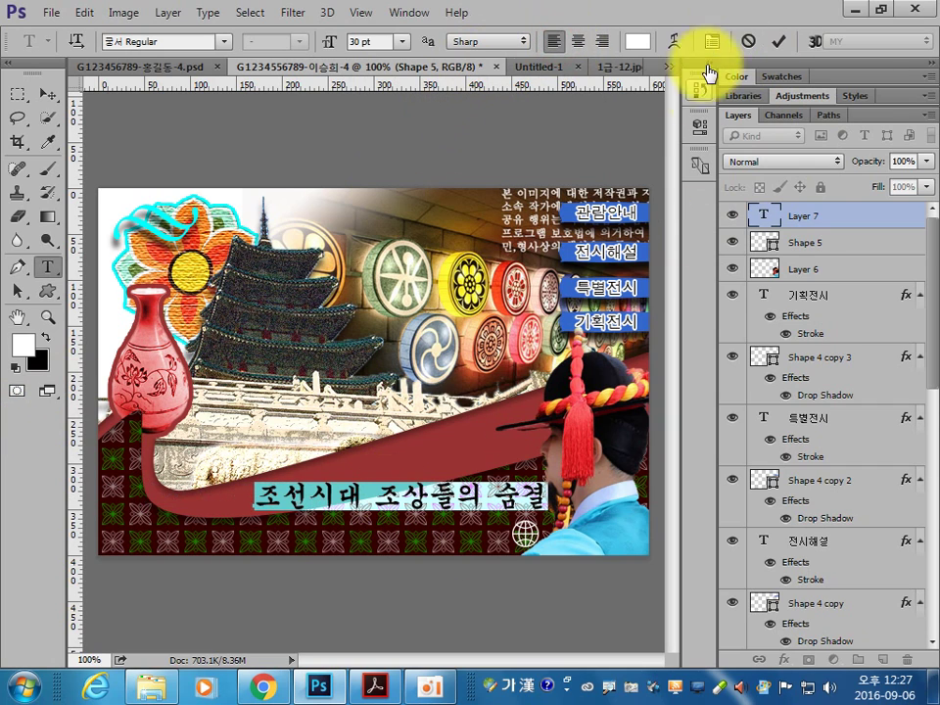
left_click(780, 41)
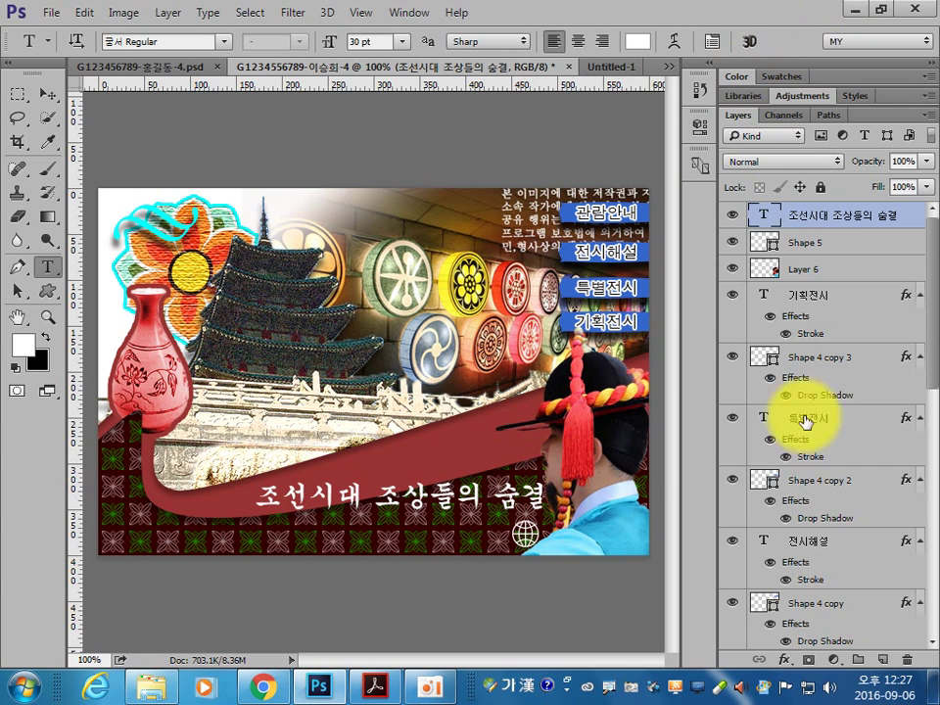
double_click(916, 217)
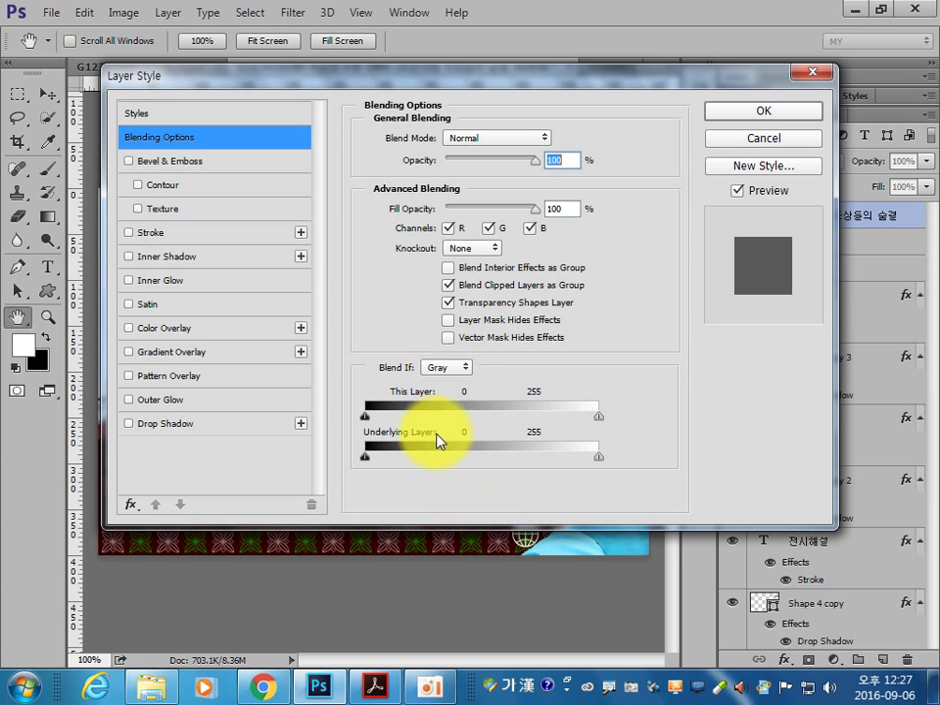
Give the title a Gradient Overlay running from green #339933 to dark brown #330000.
left_click(185, 353)
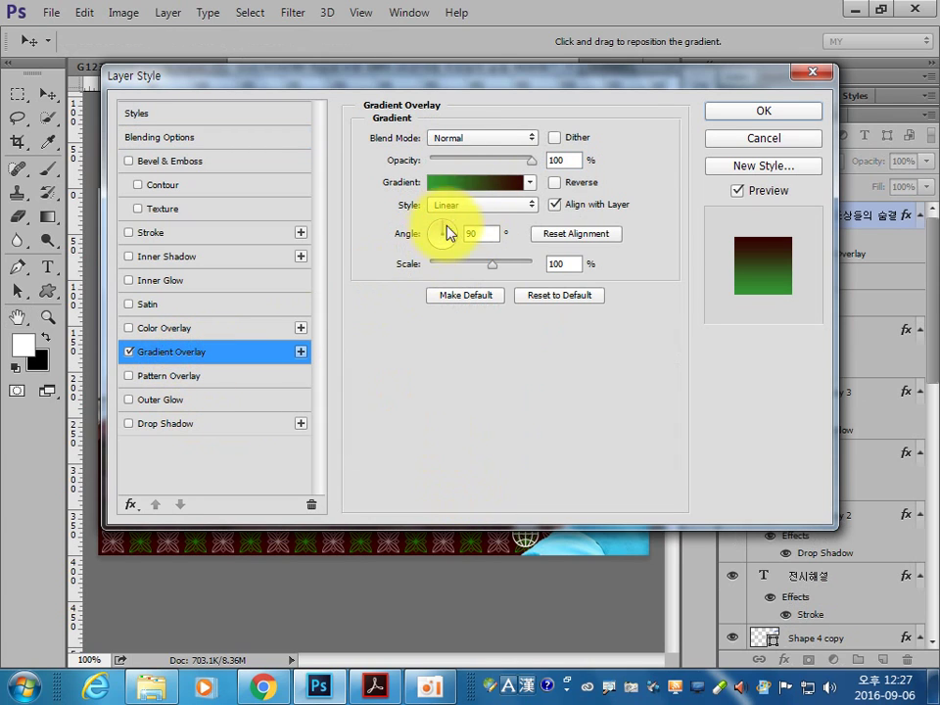
left_click(452, 180)
left_click(461, 369)
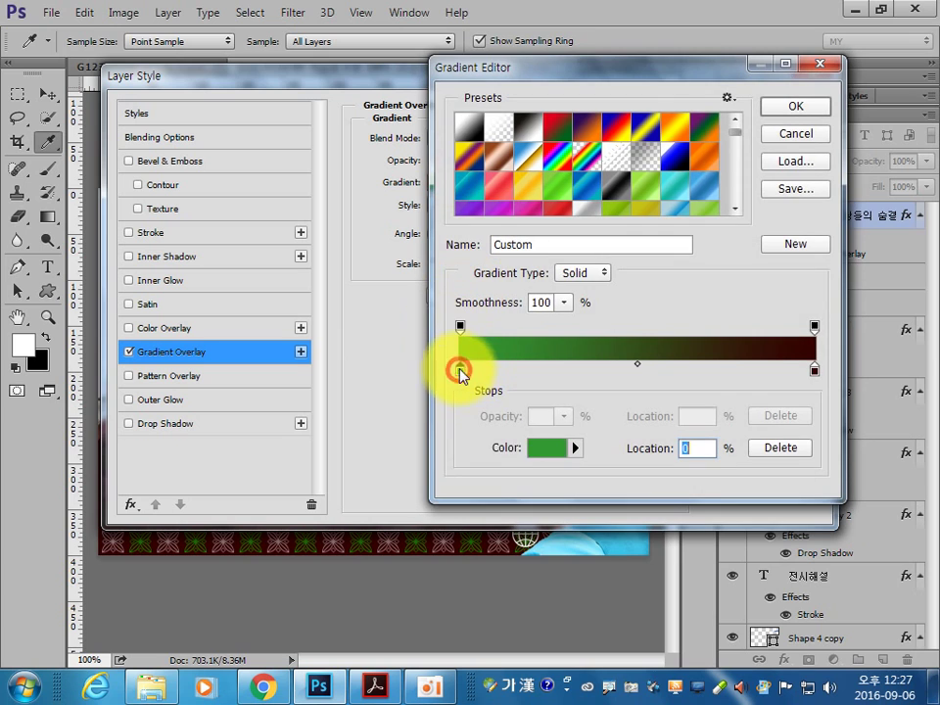
left_click(547, 458)
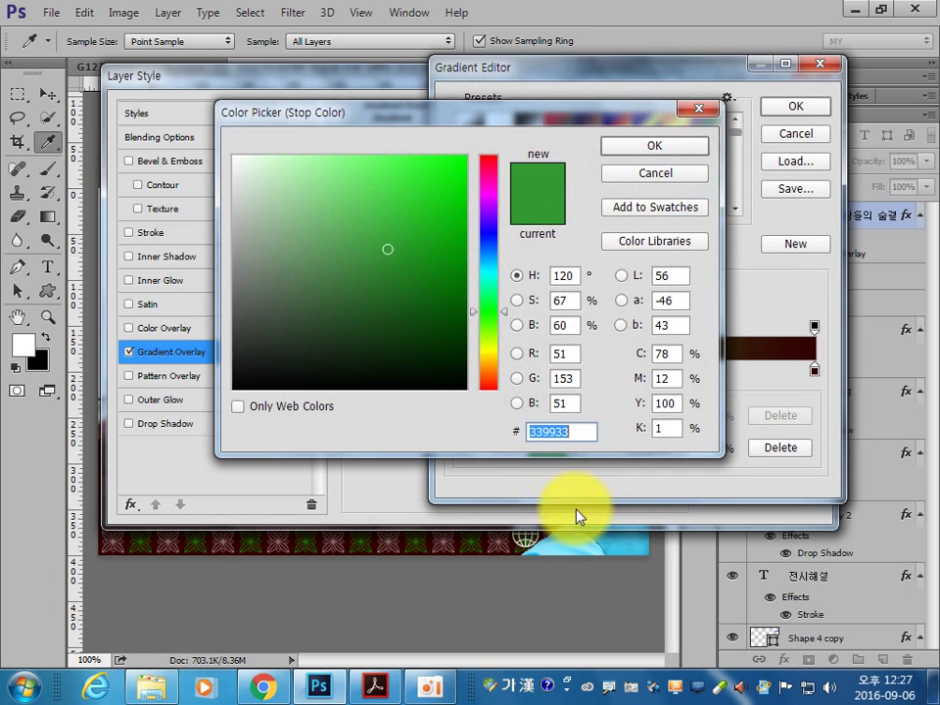
left_click(669, 153)
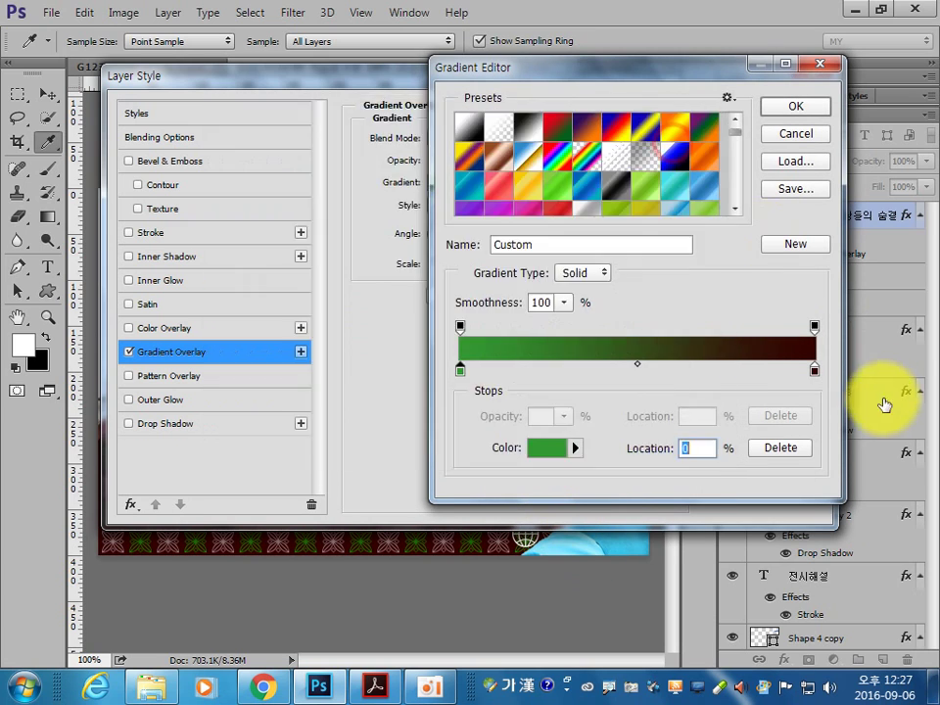
left_click(814, 372)
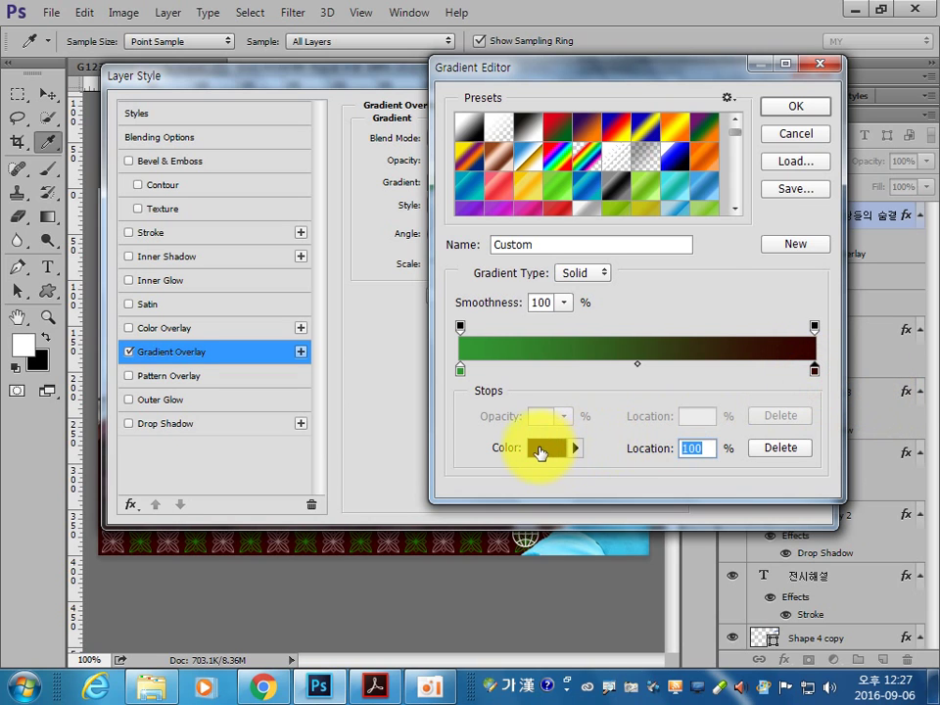
left_click(540, 452)
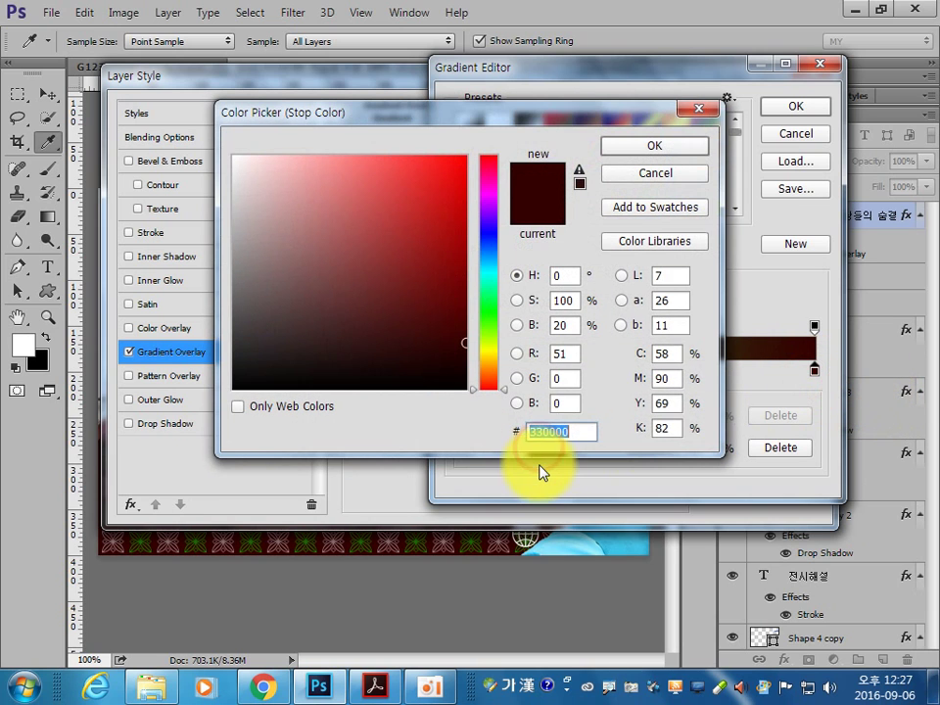
left_click(646, 146)
left_click(793, 108)
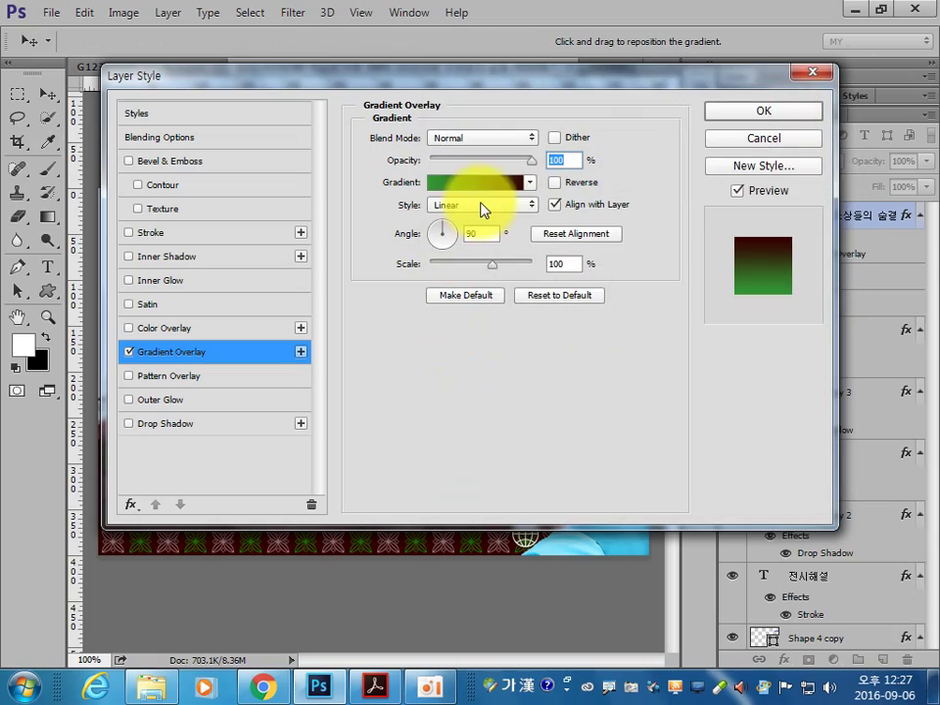
Add a 2 px white Stroke to the title and apply the layer style.
mouse_move(522, 78)
left_mouse_down()
mouse_move(562, 613)
mouse_move(578, 549)
mouse_move(611, 185)
mouse_move(602, 105)
left_mouse_up()
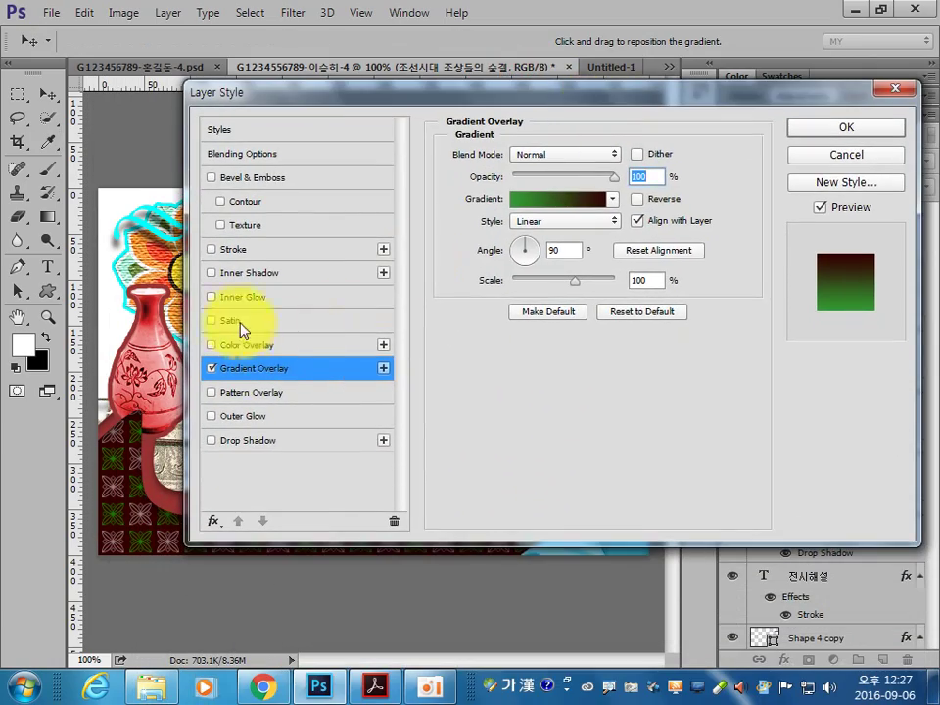
left_click(235, 252)
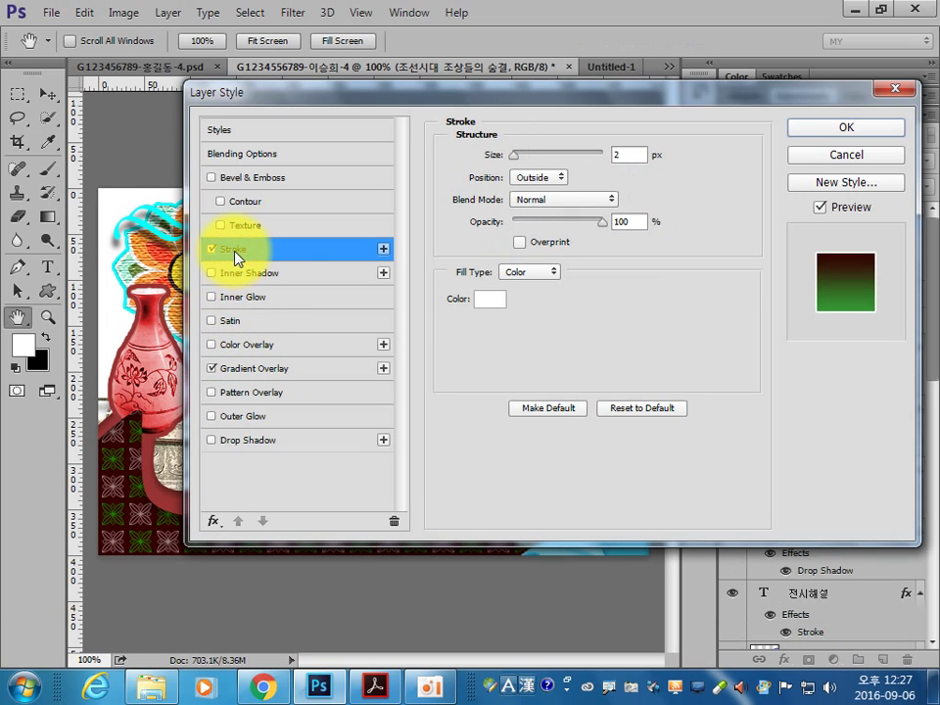
left_click(627, 157)
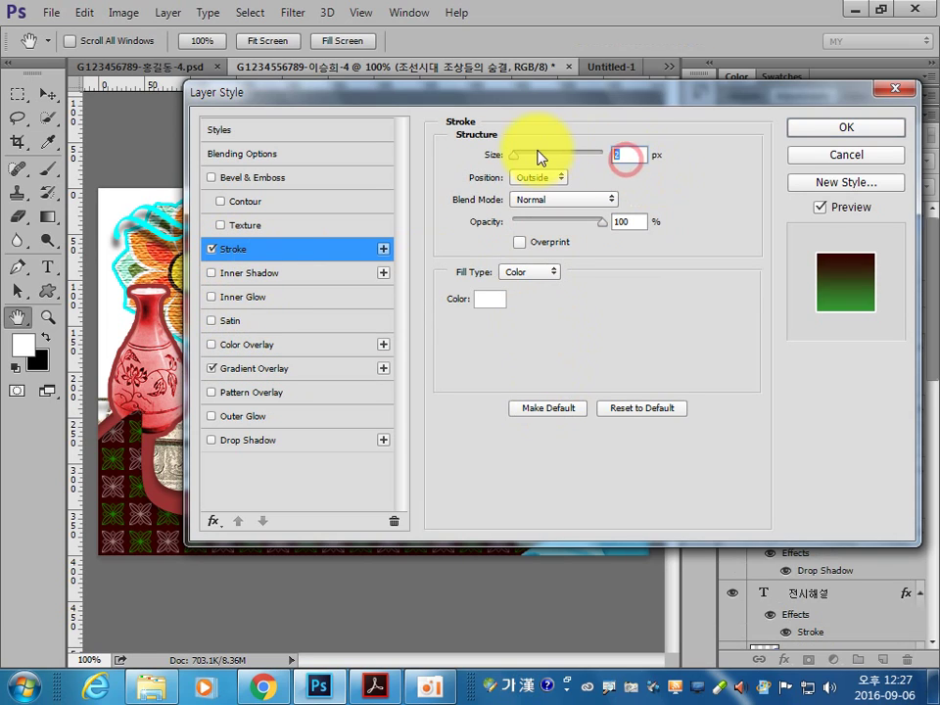
type("1")
left_click(791, 130)
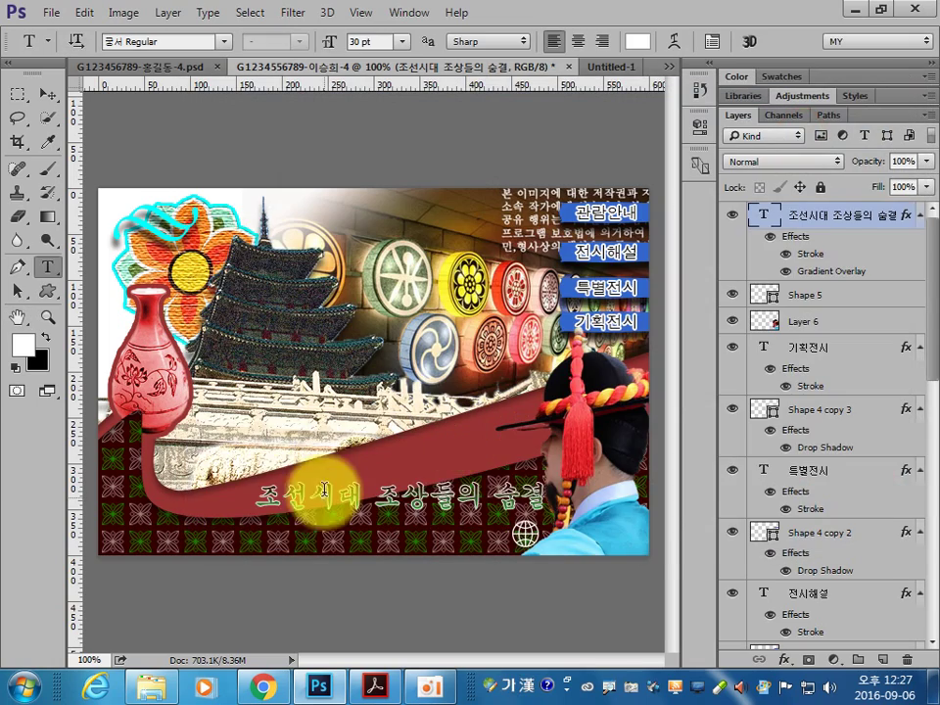
Compare the styled title against the reference PDF, then return to the banner.
left_click(348, 685)
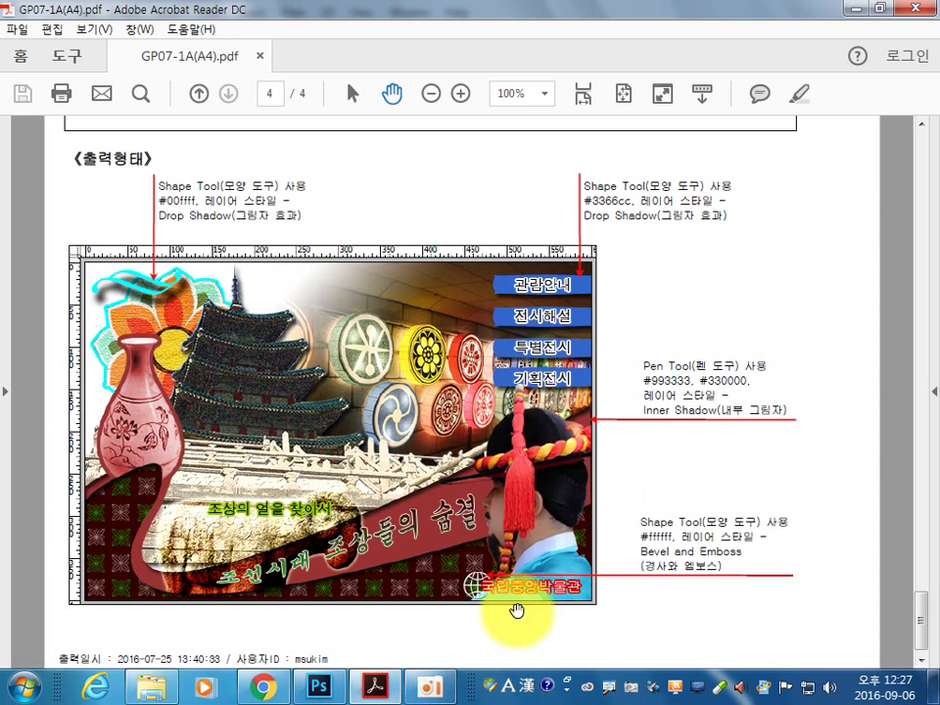
left_click(315, 686)
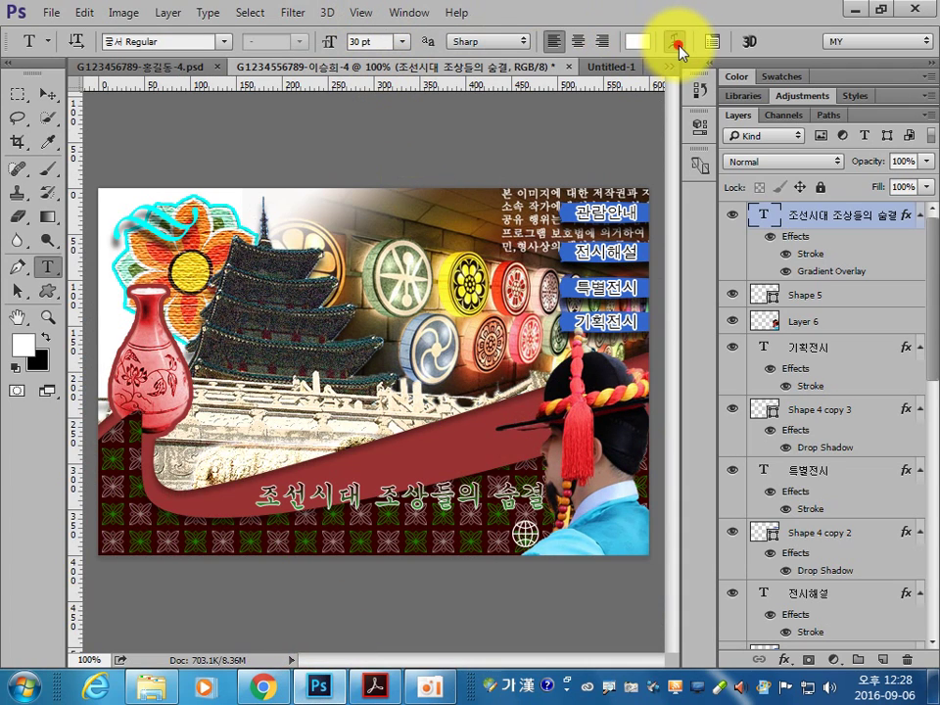
left_click(673, 41)
Warp the title with the Rise style, Bend +100% and Horizontal Distortion +54%.
left_click(451, 182)
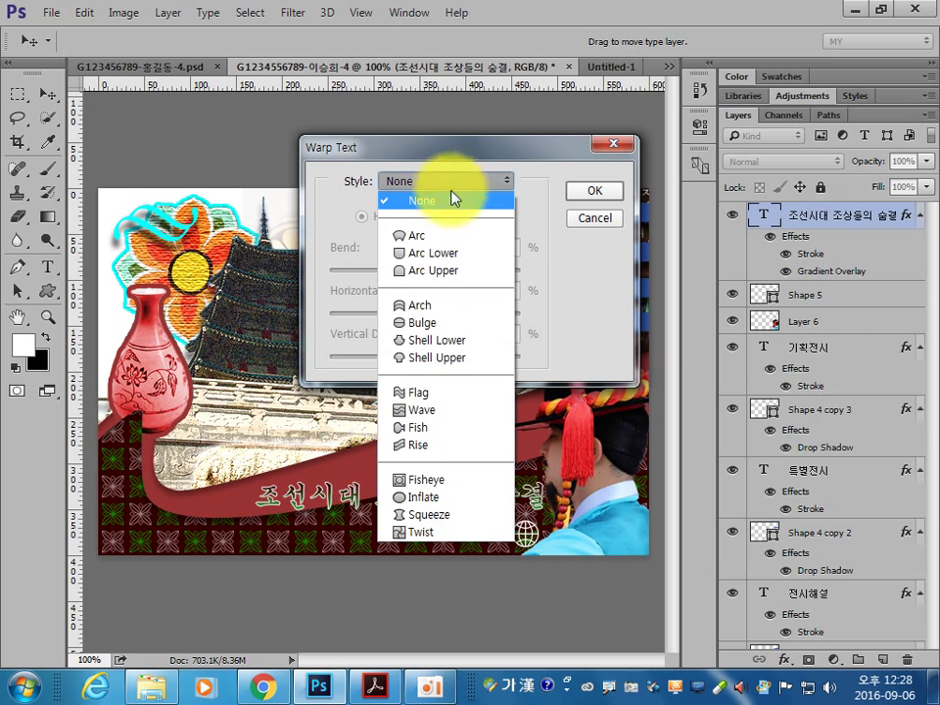
left_click(416, 446)
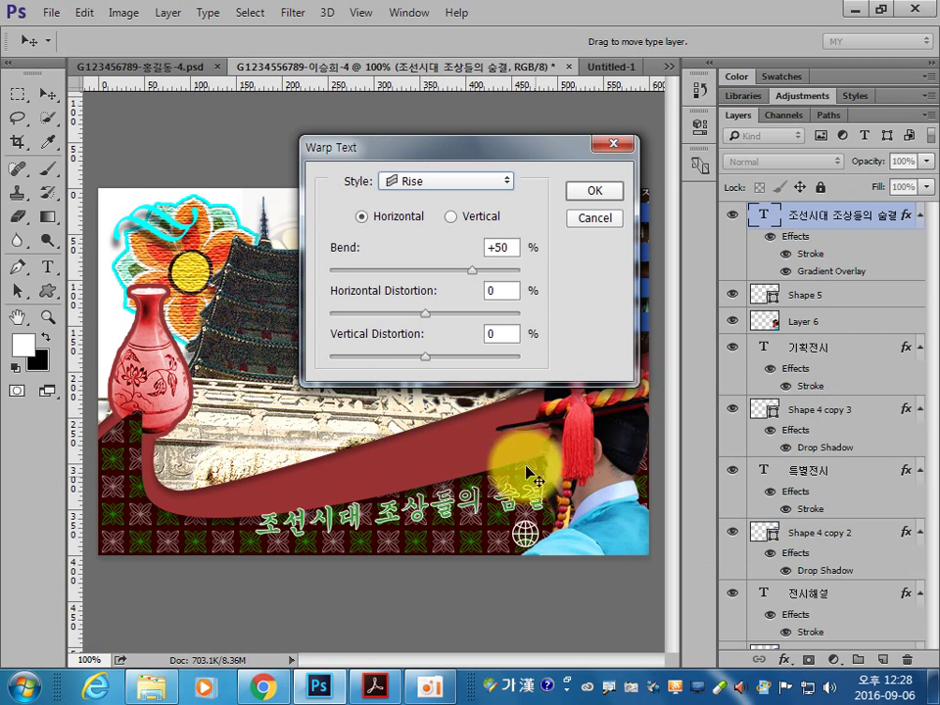
mouse_move(467, 507)
left_mouse_down()
mouse_move(455, 457)
mouse_move(445, 473)
left_mouse_up()
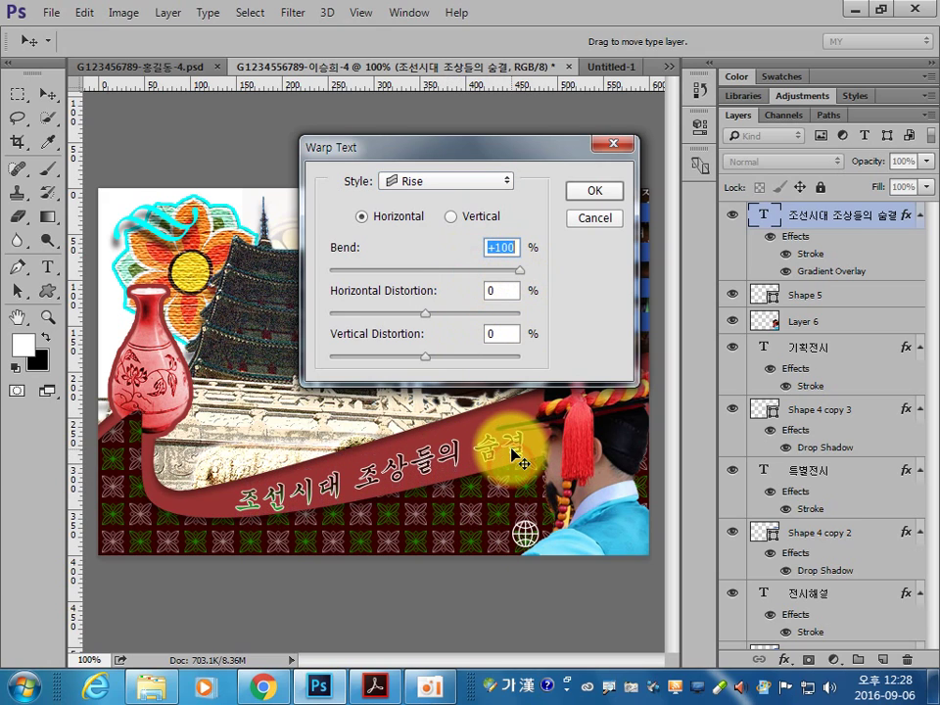
left_click(373, 681)
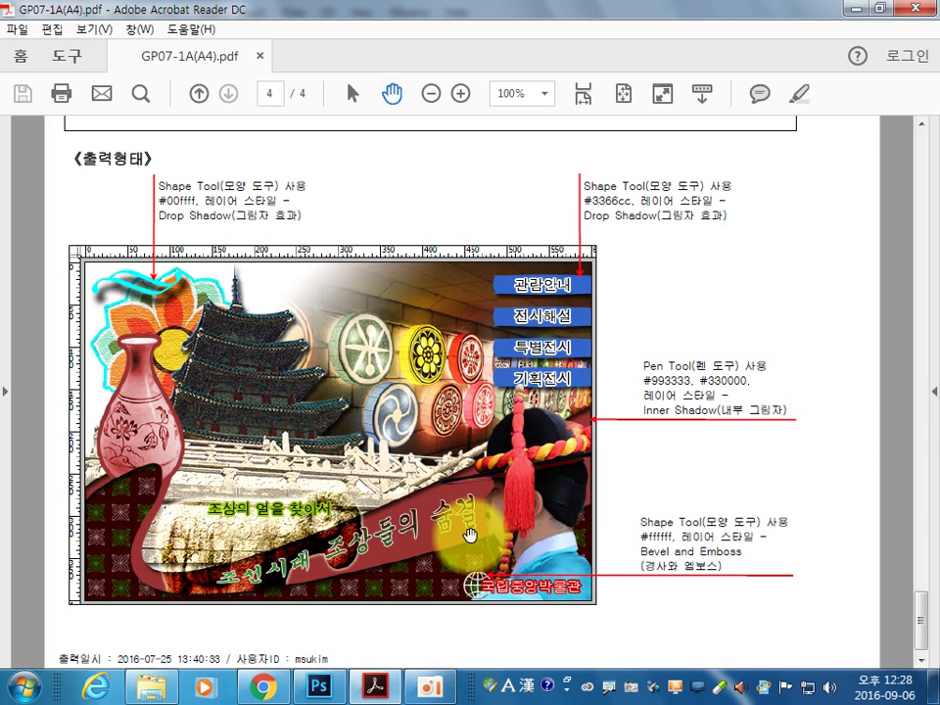
left_click(318, 686)
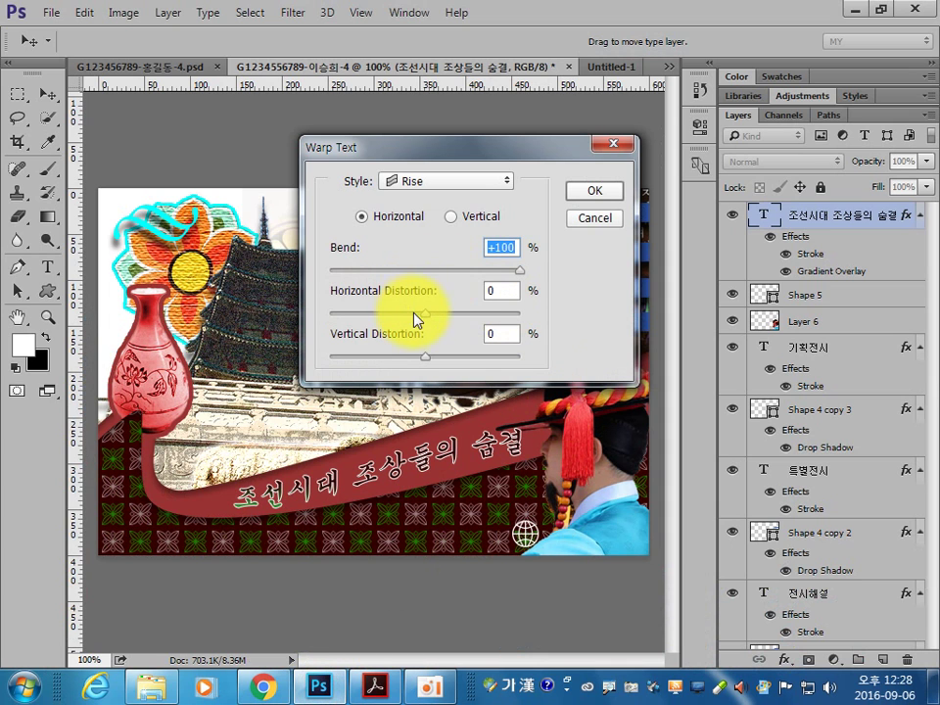
left_click_drag(430, 318, 467, 324)
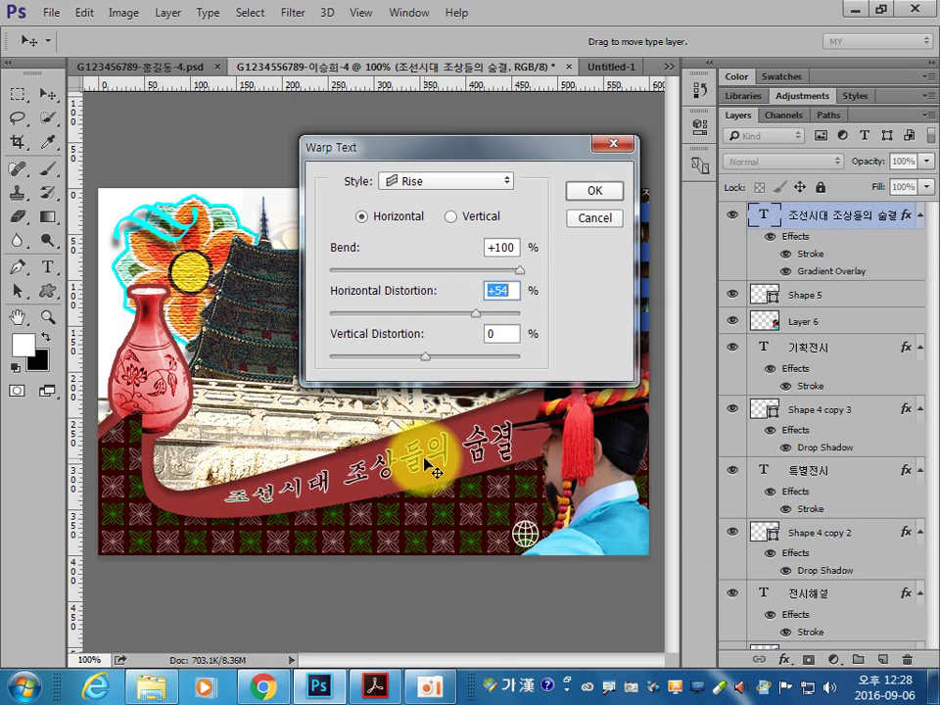
left_click(593, 190)
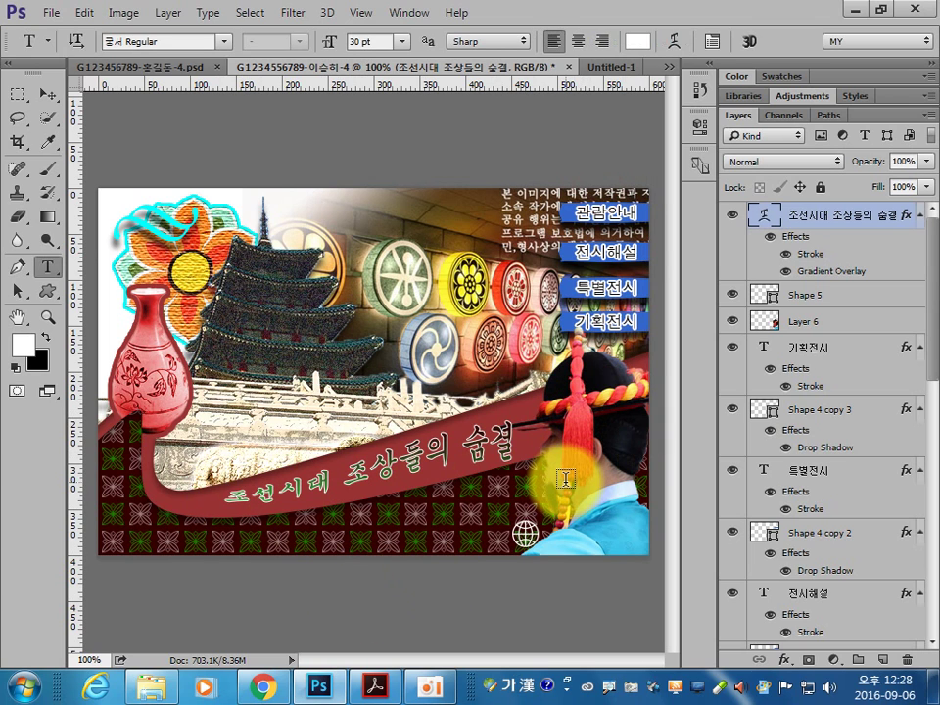
Rotate the warped title about −2° to follow the red ribbon.
key("ctrl+t")
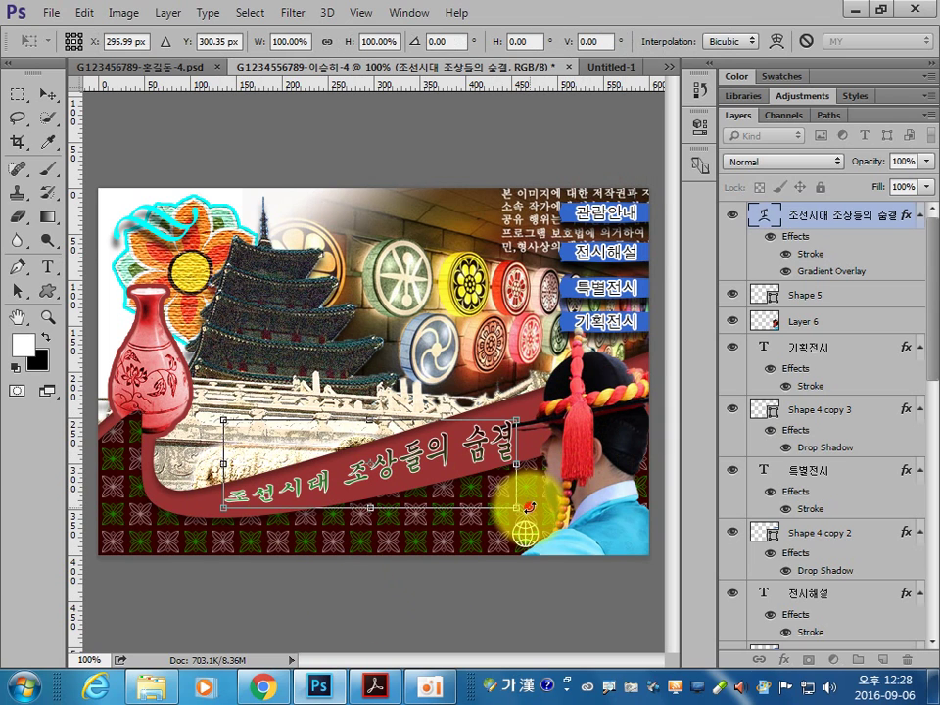
left_click_drag(529, 507, 530, 502)
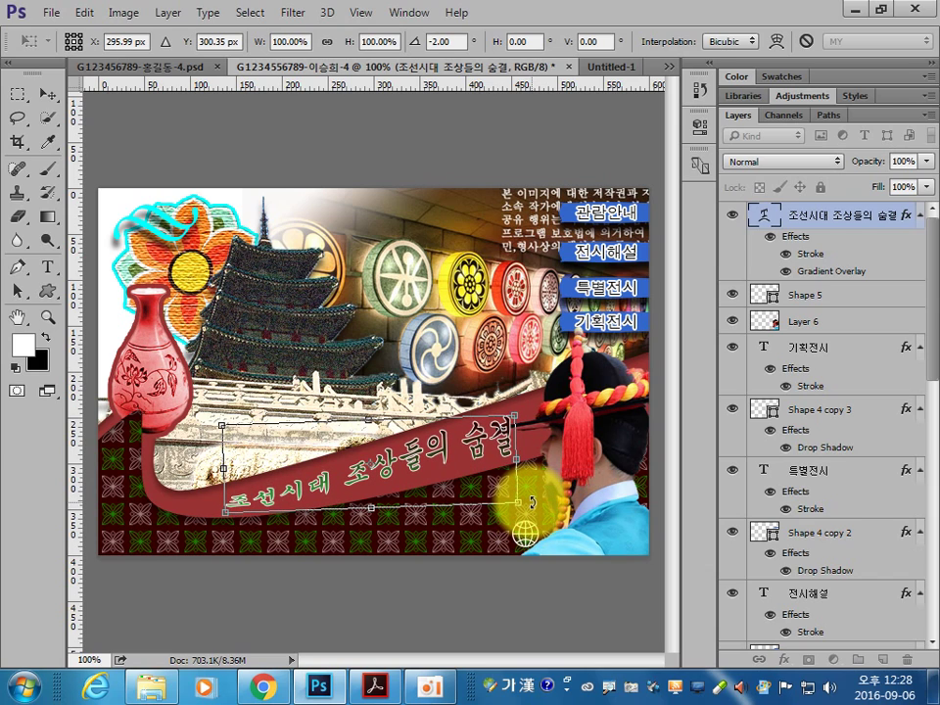
key("Return")
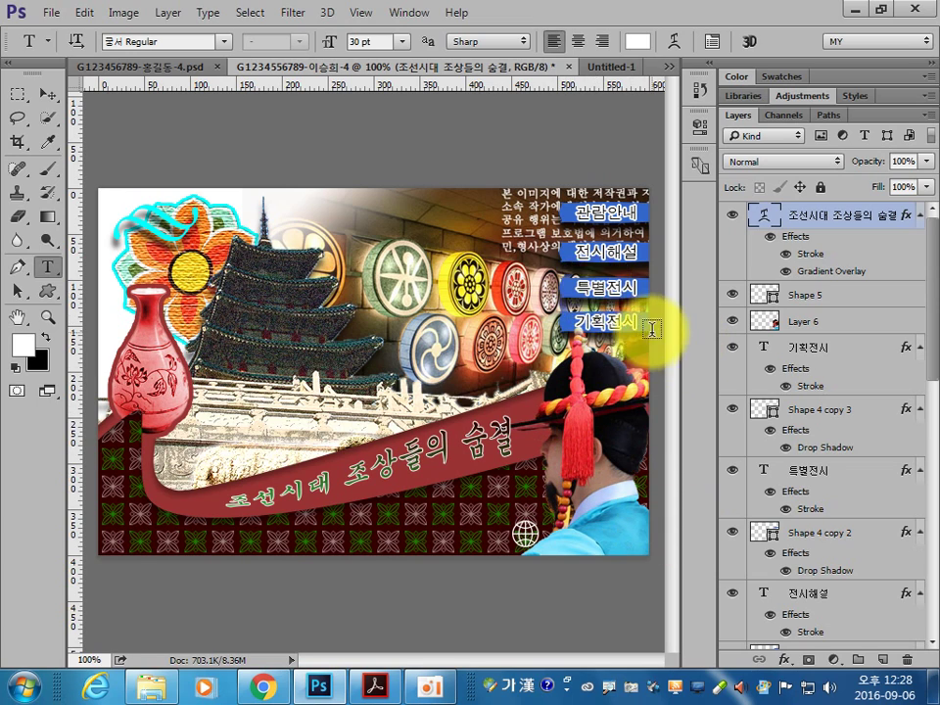
Review the reference PDF's 출력형태 sample and text-effect specs, then return to Photoshop.
left_click(372, 690)
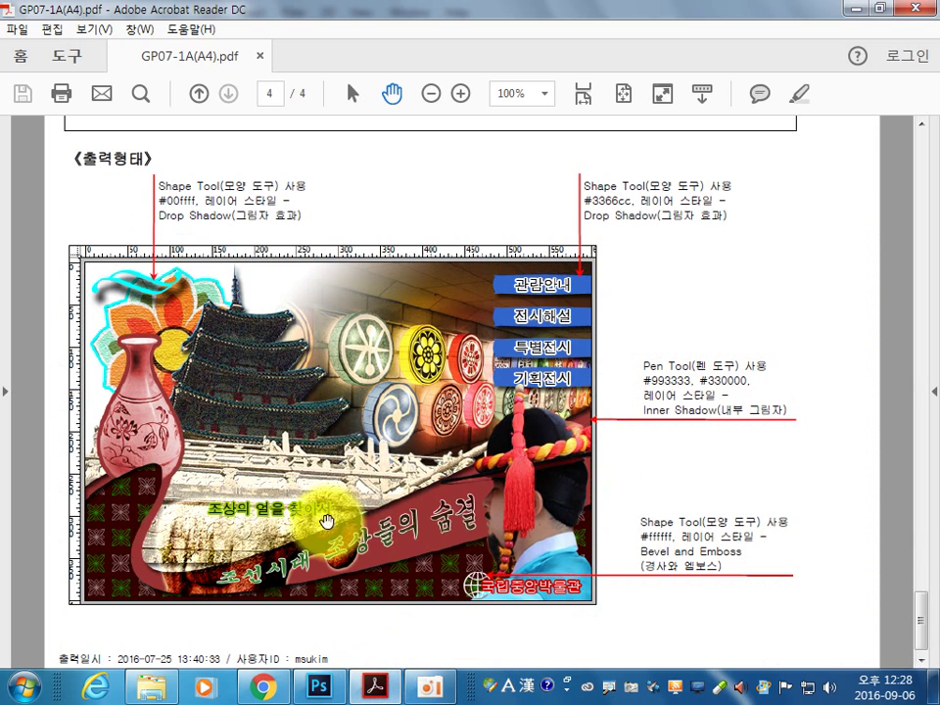
scroll(388, 566, "up", 2)
scroll(396, 519, "up", 1)
left_click_drag(406, 478, 483, 405)
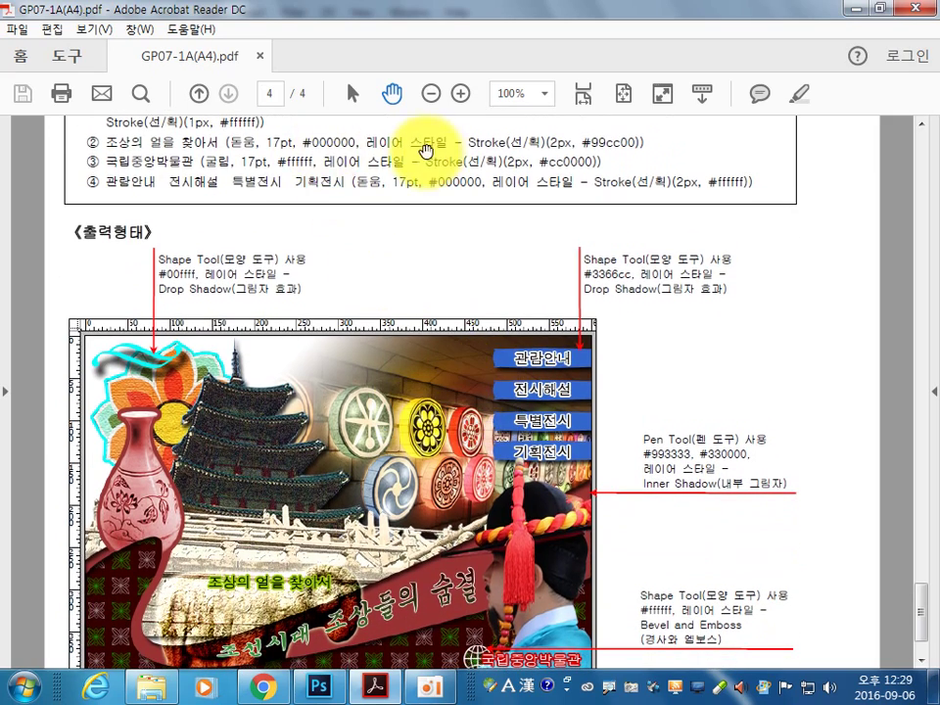
left_click(318, 685)
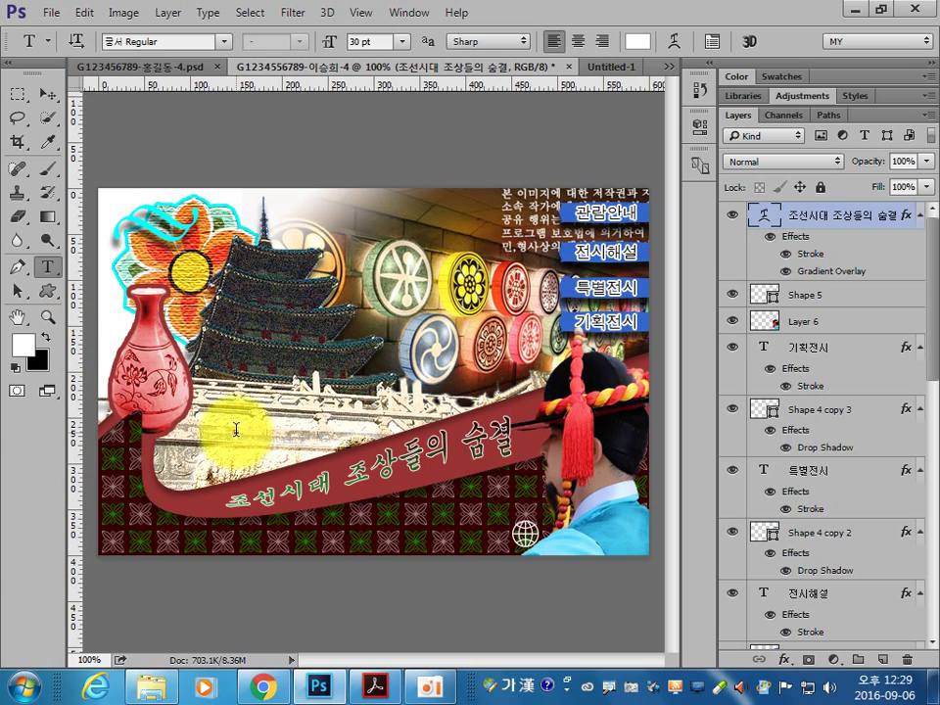
Type the subtitle 조상의 얼을 찾아서 as new horizontal text over the palace eaves.
left_click(304, 482)
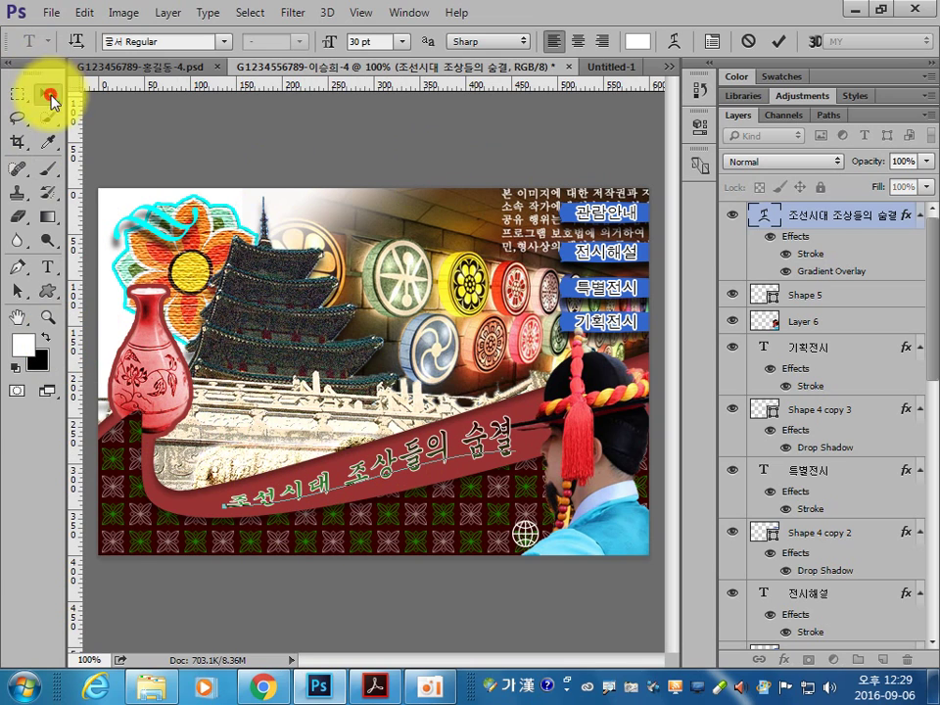
left_click(49, 94)
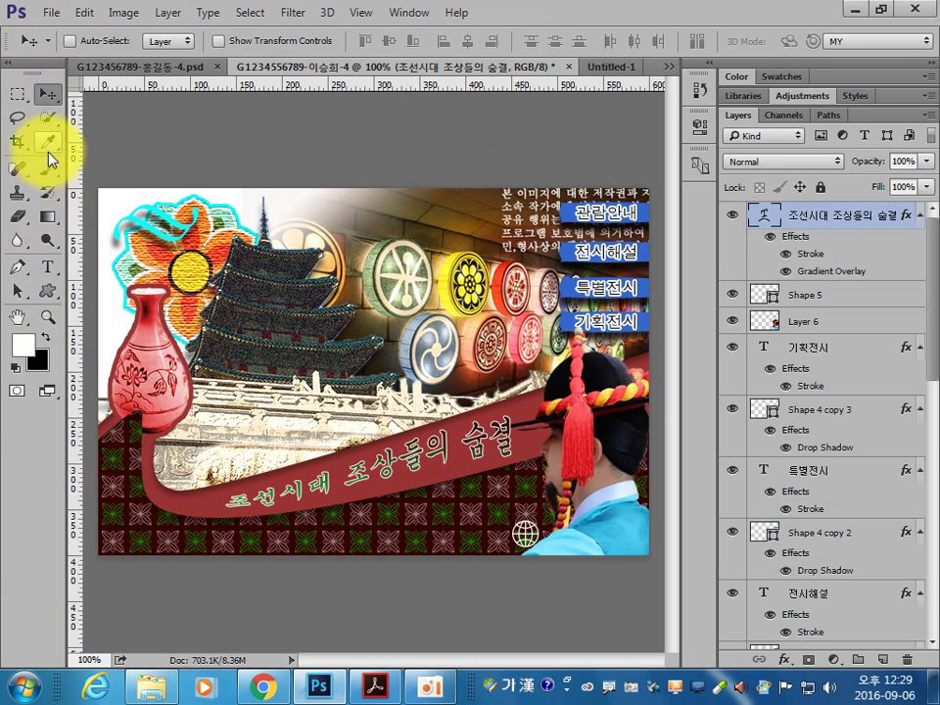
left_click(47, 266)
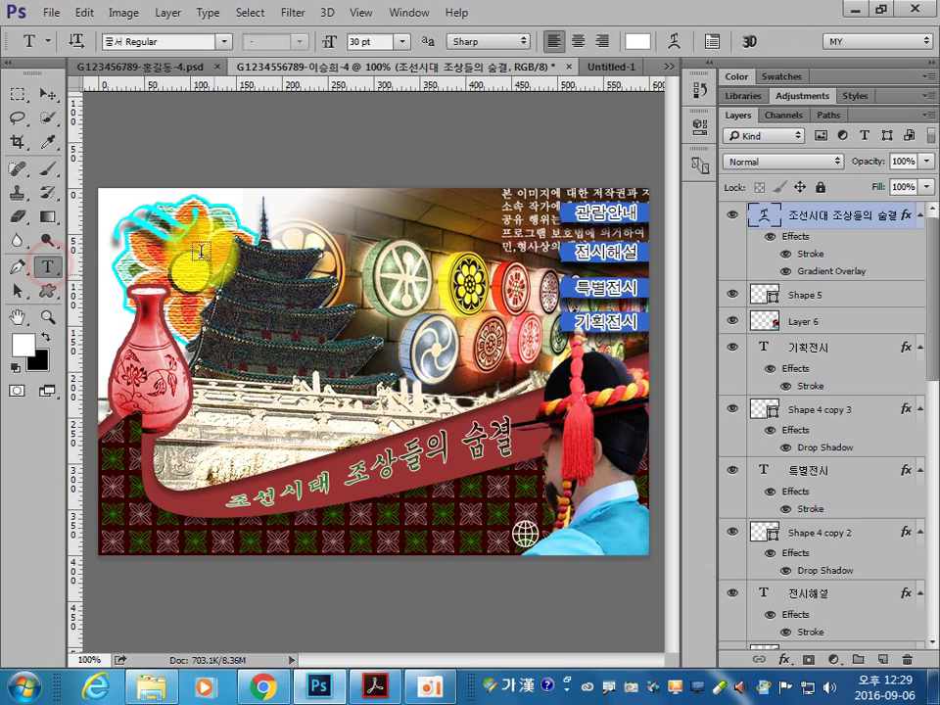
left_click(202, 370)
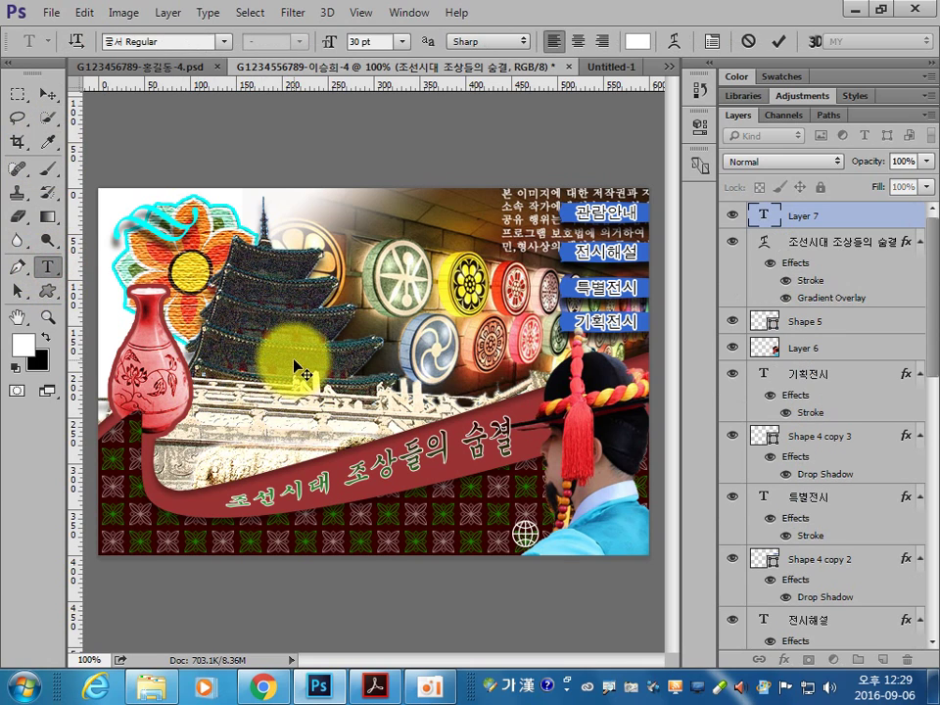
type("ㅈ조")
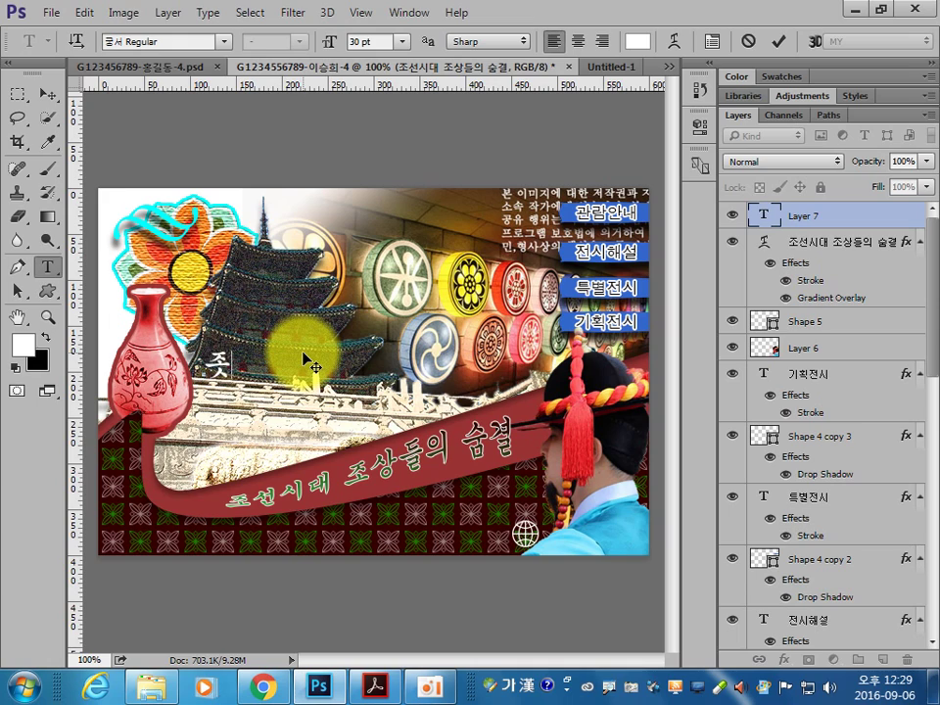
type("상의 얼을 찾아서")
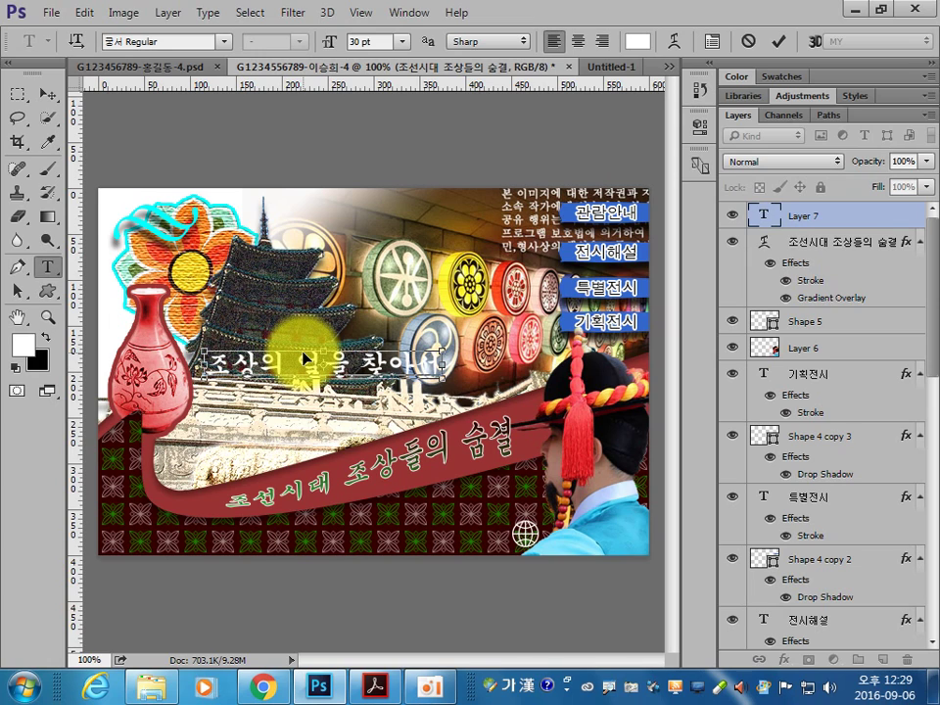
key("ctrl+Return")
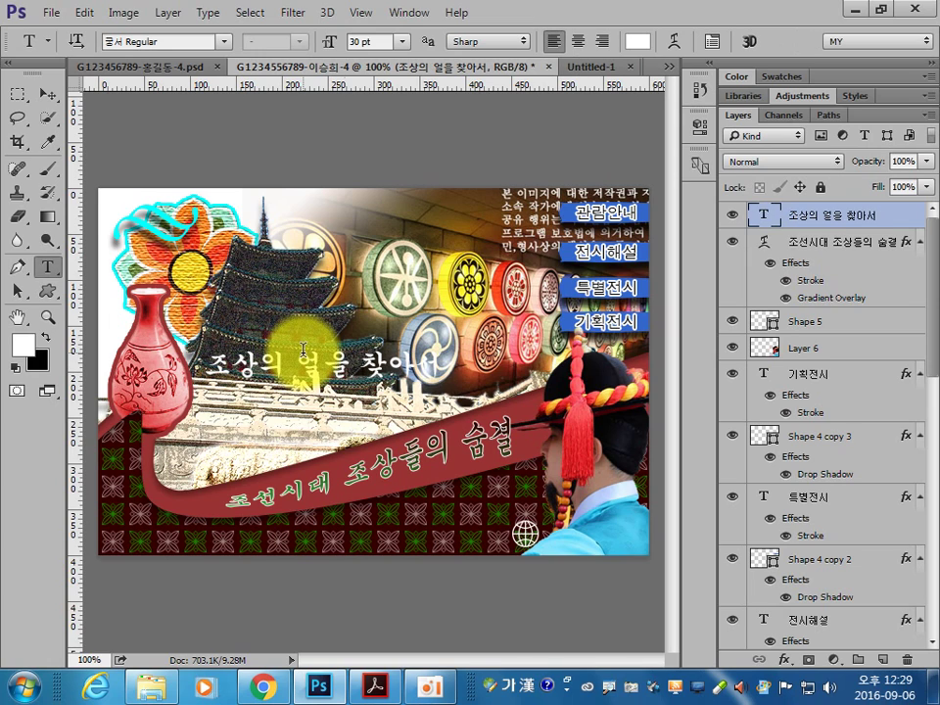
Format the subtitle in 돋움 font at 17 pt with black colour.
double_click(763, 214)
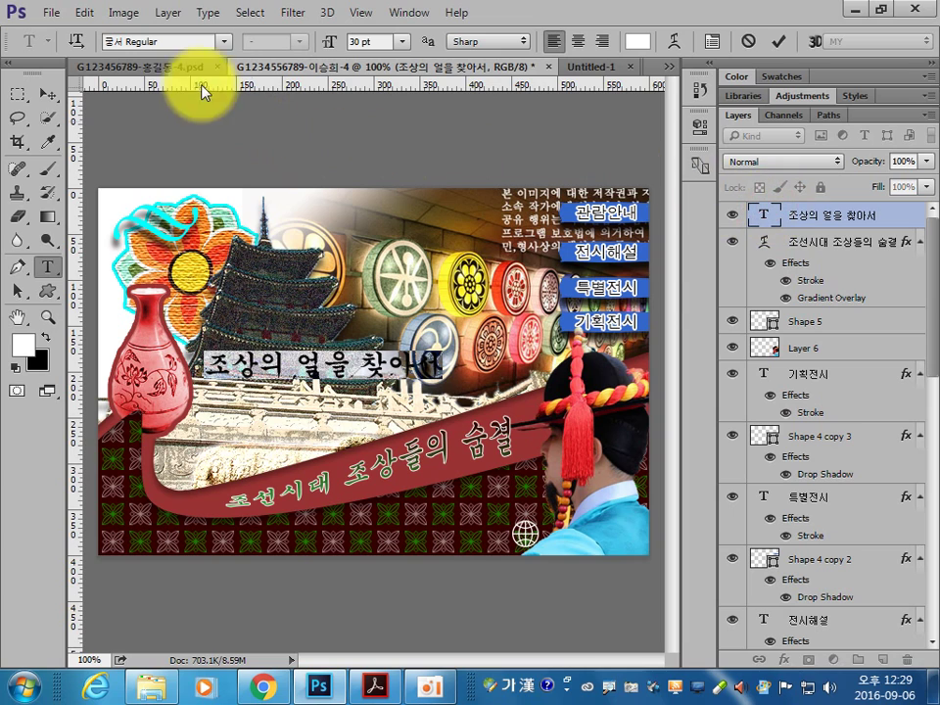
left_click(224, 41)
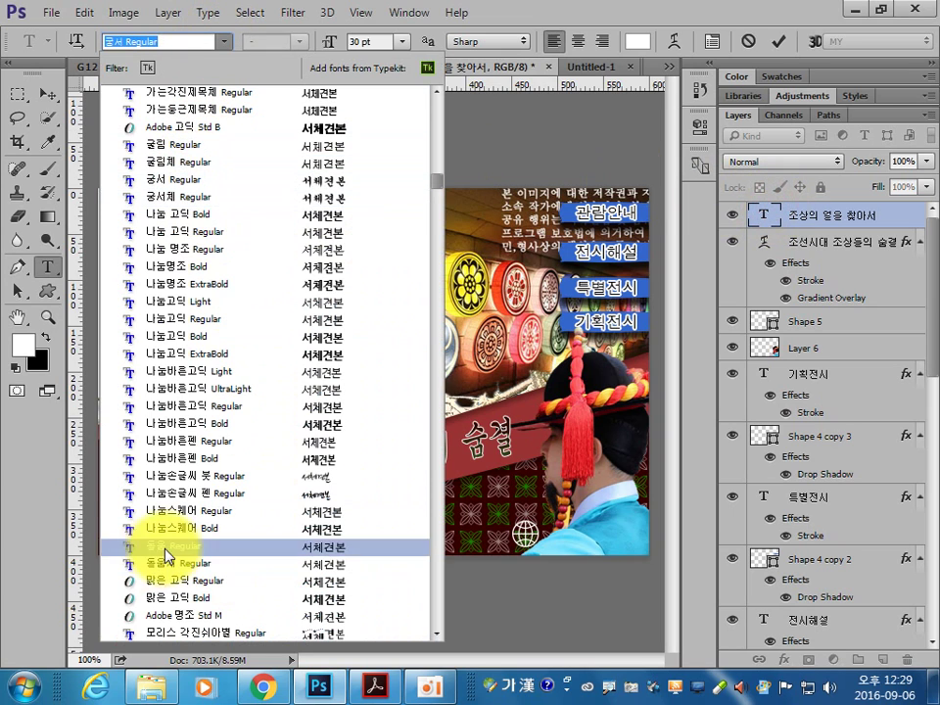
left_click(127, 546)
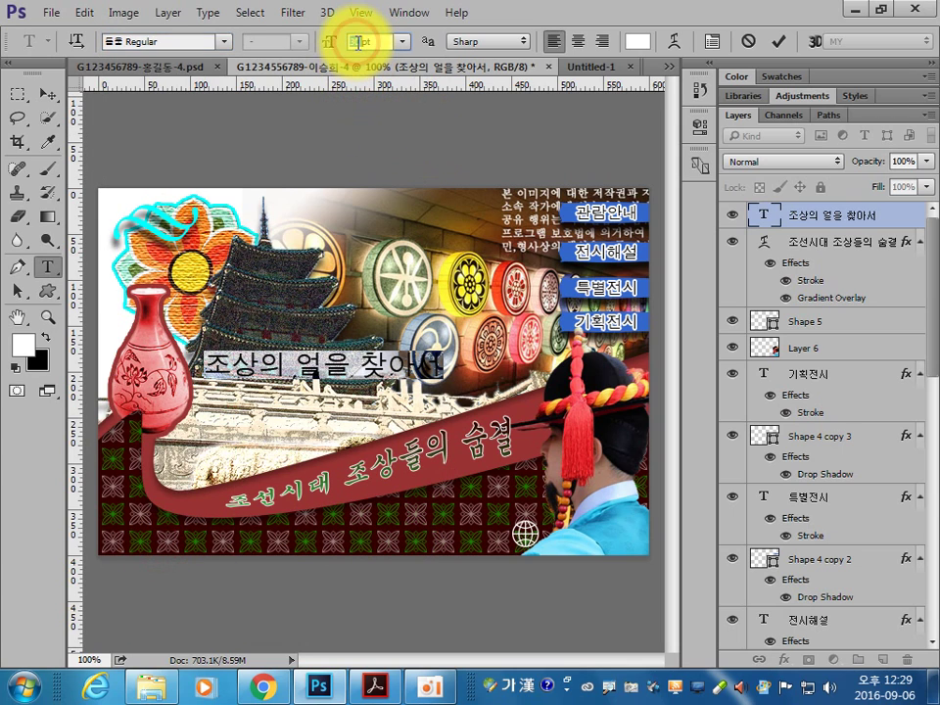
type("14")
key("Return")
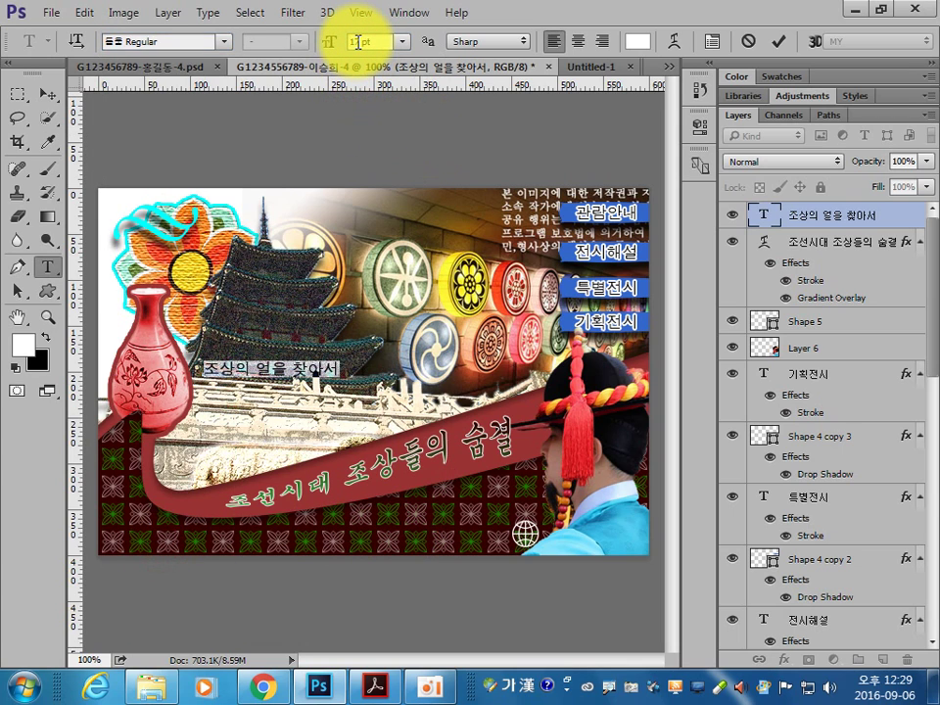
left_click(638, 41)
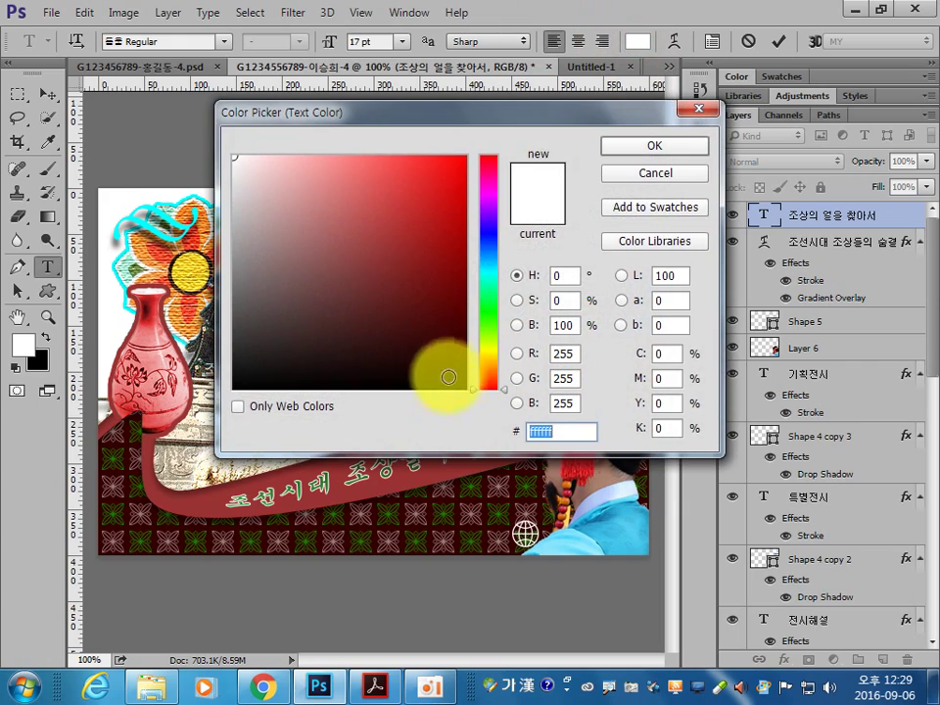
left_click(235, 388)
left_click(654, 147)
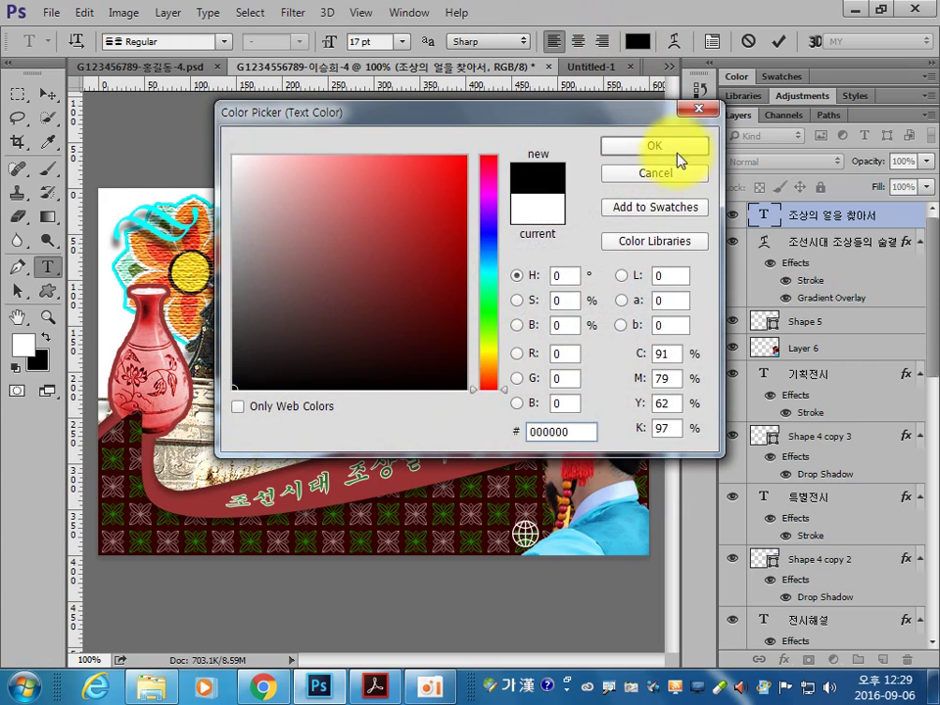
left_click(779, 41)
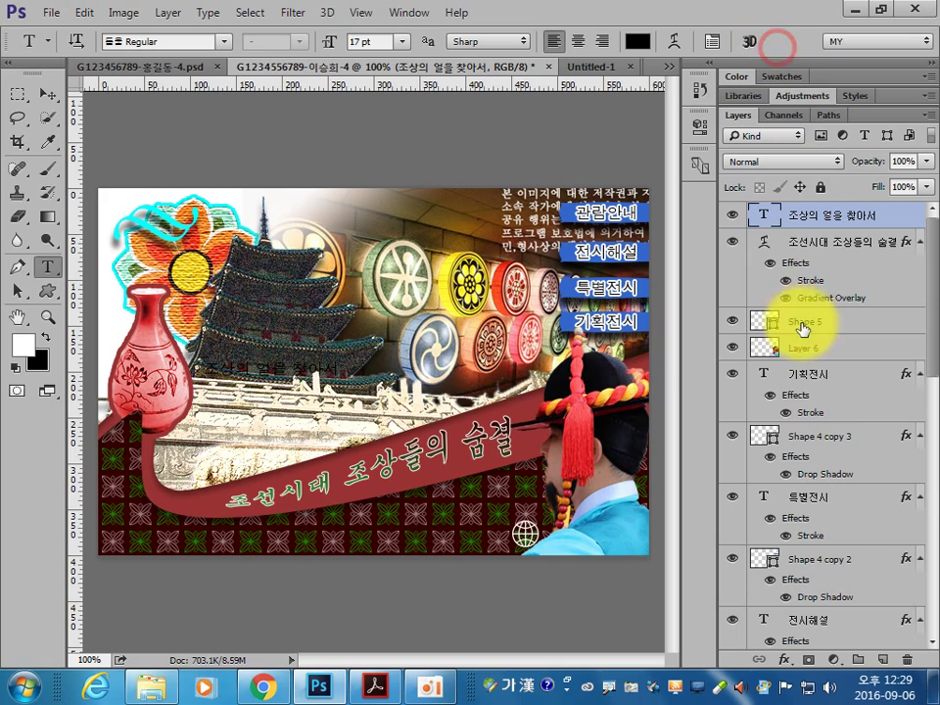
Give the 조상의 얼을 찾아서 layer a 2 px outside Stroke in #99cc00.
double_click(898, 223)
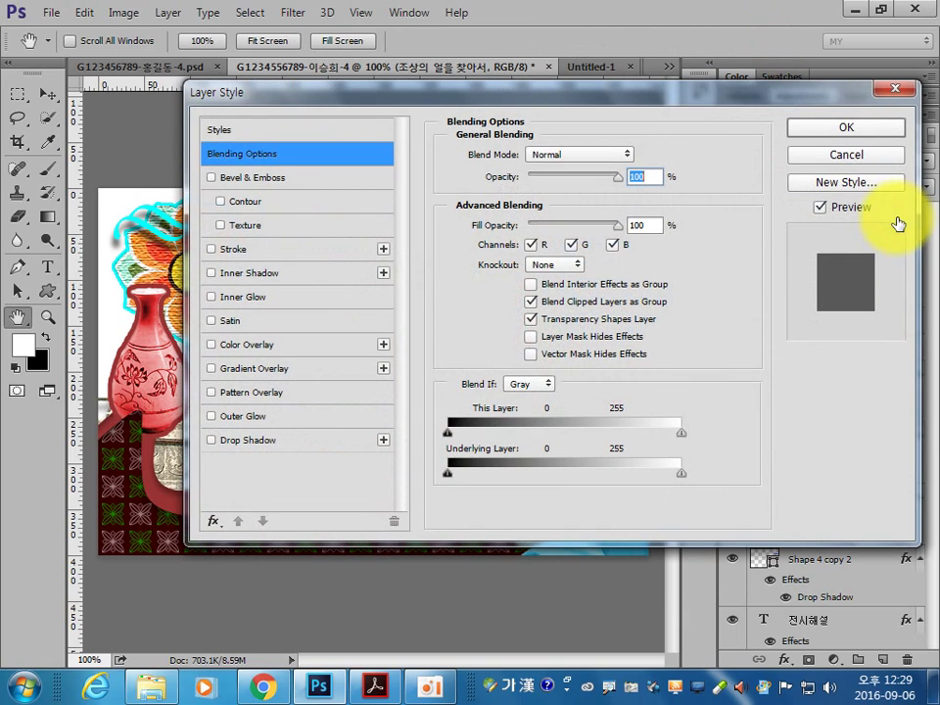
left_click(257, 248)
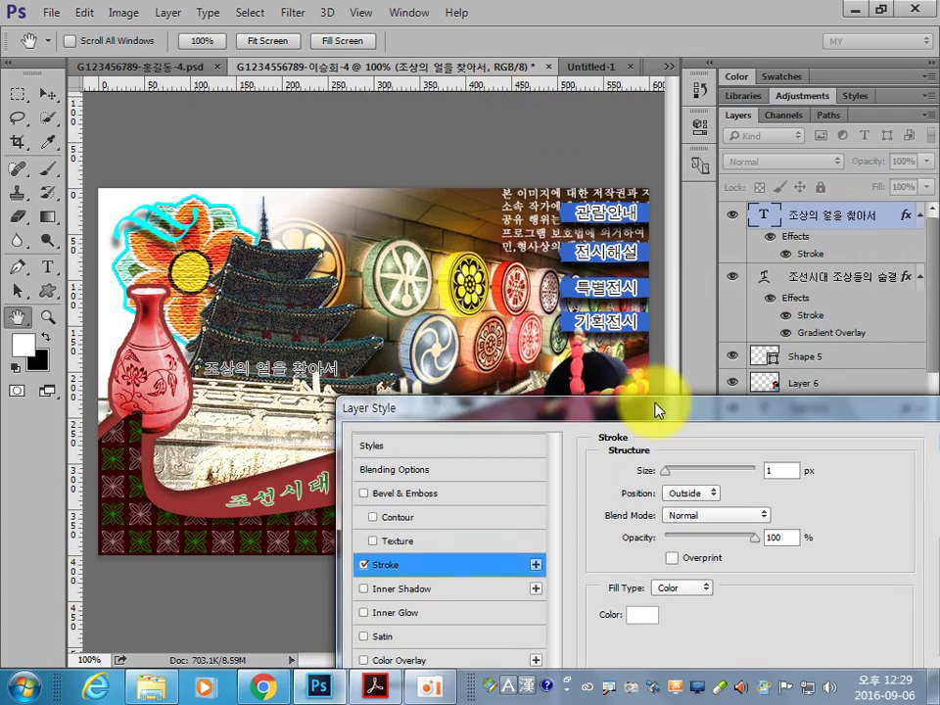
left_click_drag(502, 93, 668, 432)
type("2")
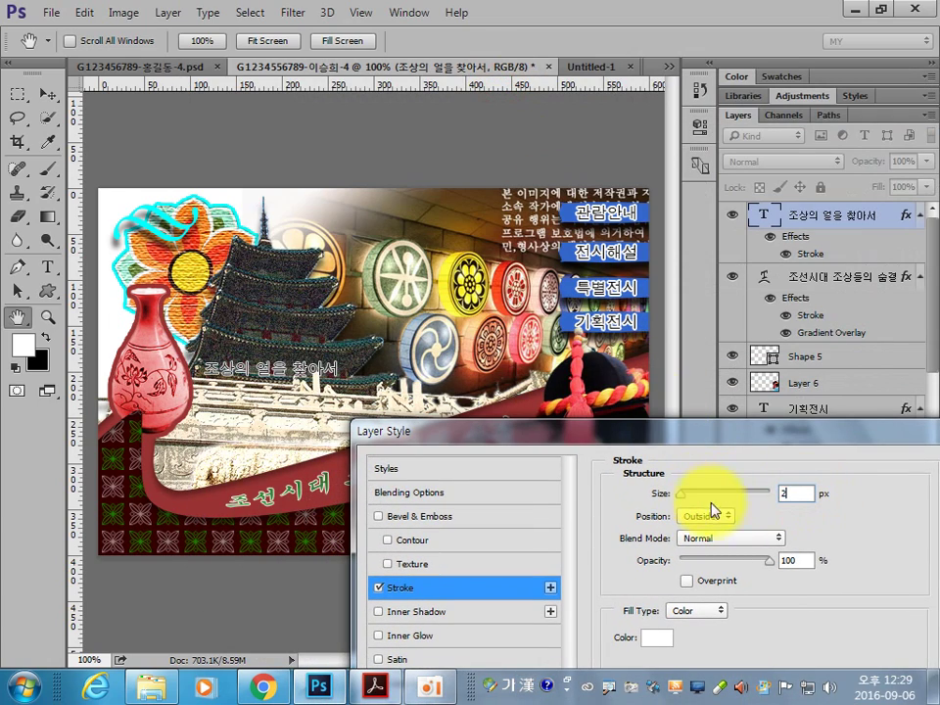
left_click(651, 637)
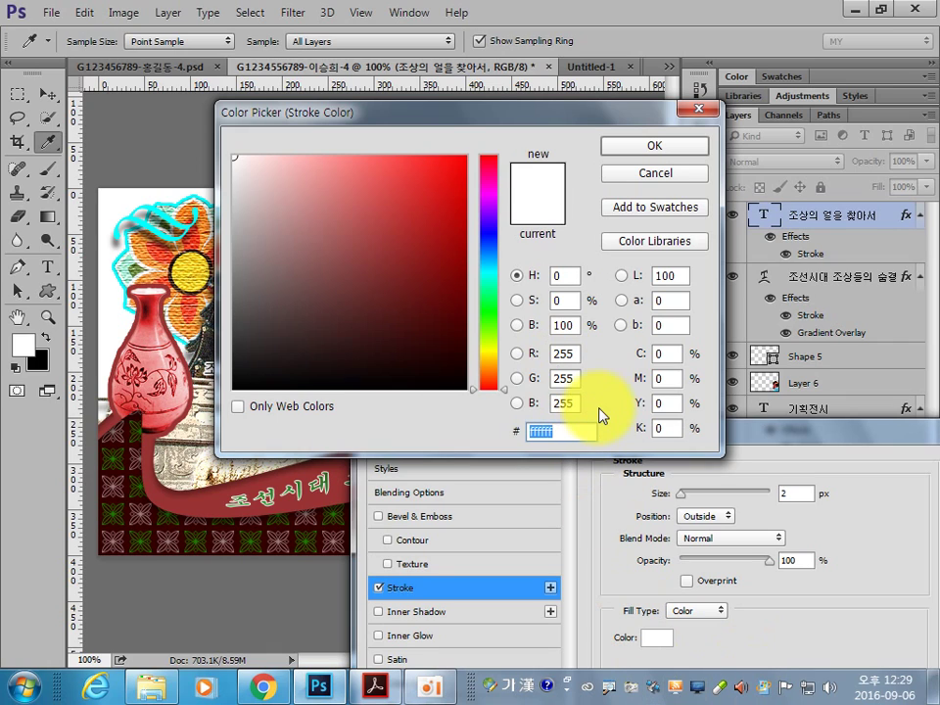
type("99cc")
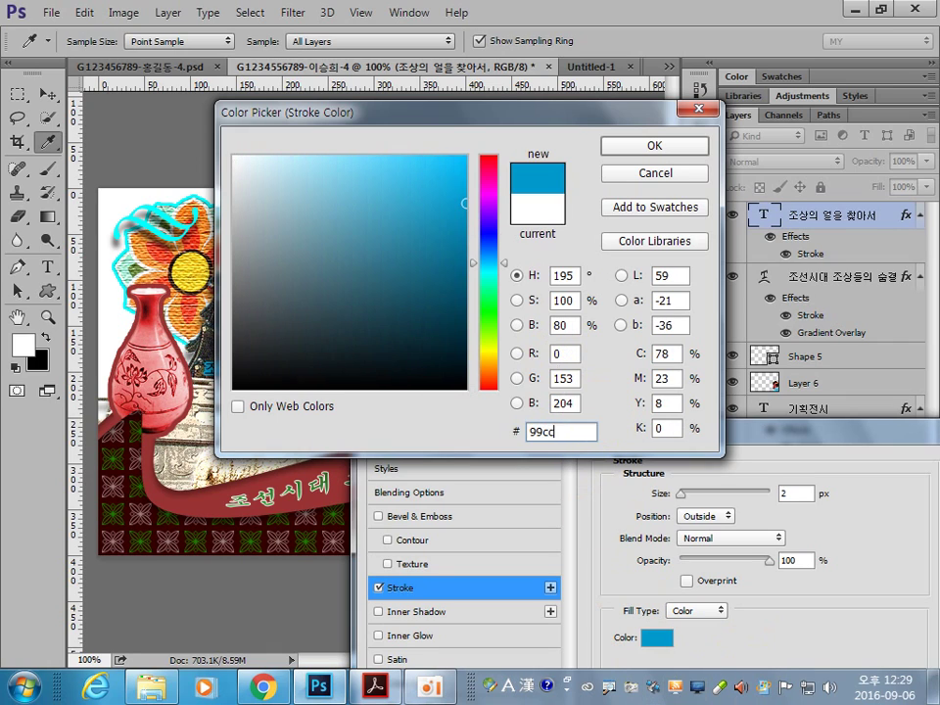
type("00")
key("Return")
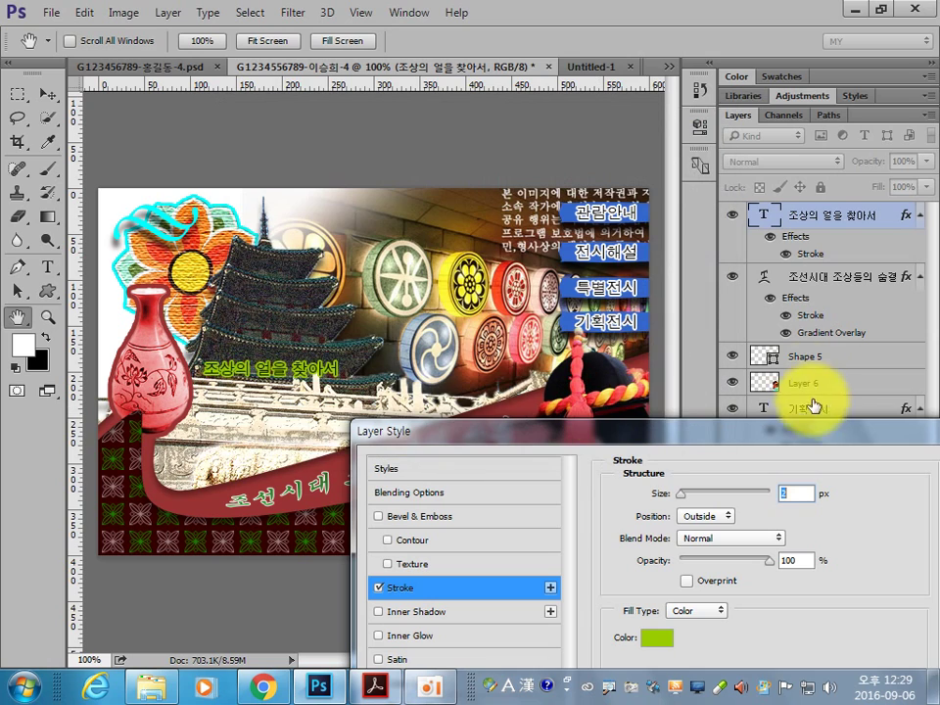
mouse_move(801, 434)
left_mouse_down()
mouse_move(695, 457)
mouse_move(695, 396)
left_mouse_up()
Move the green-outlined subtitle down just above the ribbon title, then view the reference PDF.
left_click(783, 411)
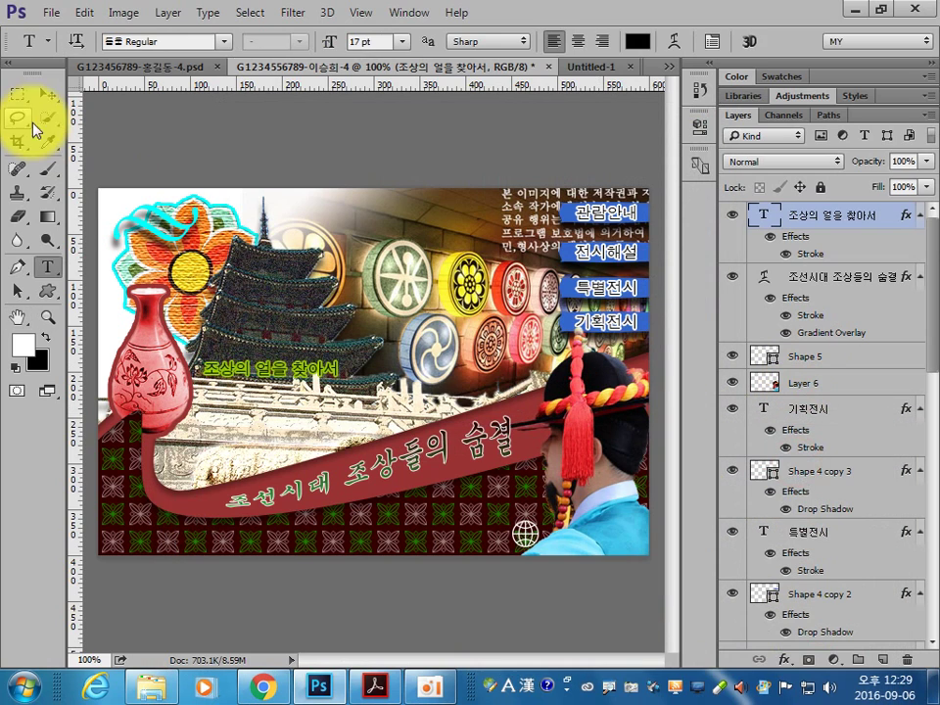
left_click(47, 94)
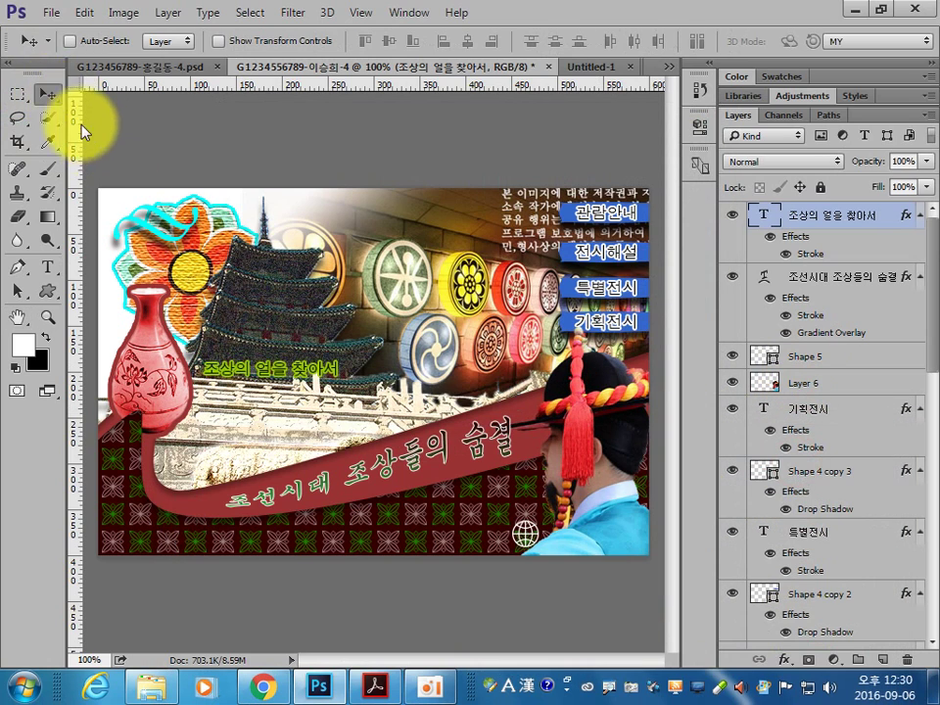
left_click_drag(288, 372, 300, 441)
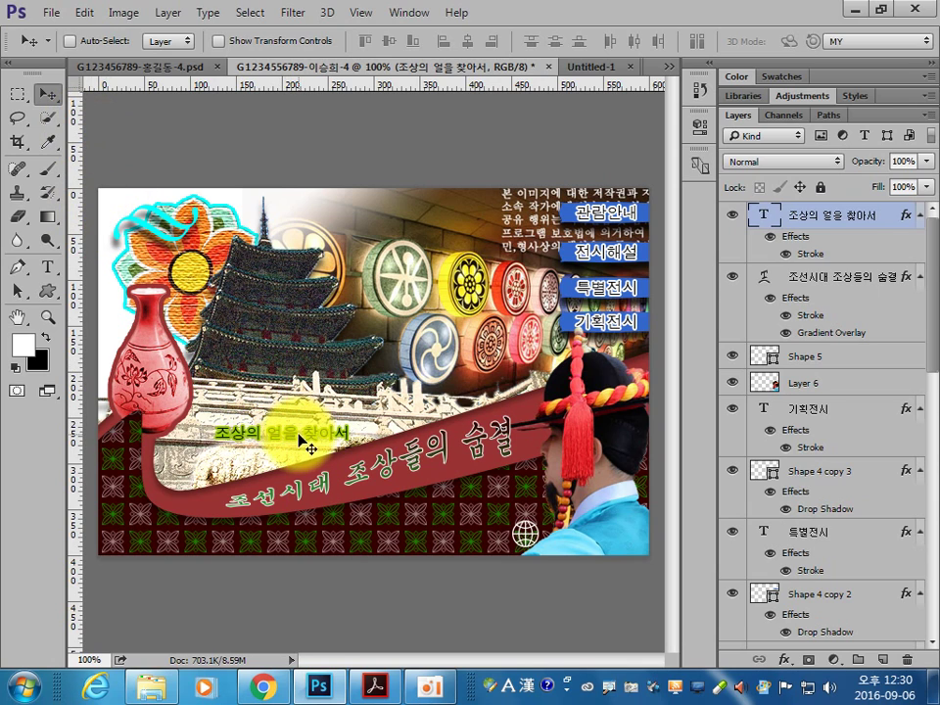
left_click(375, 685)
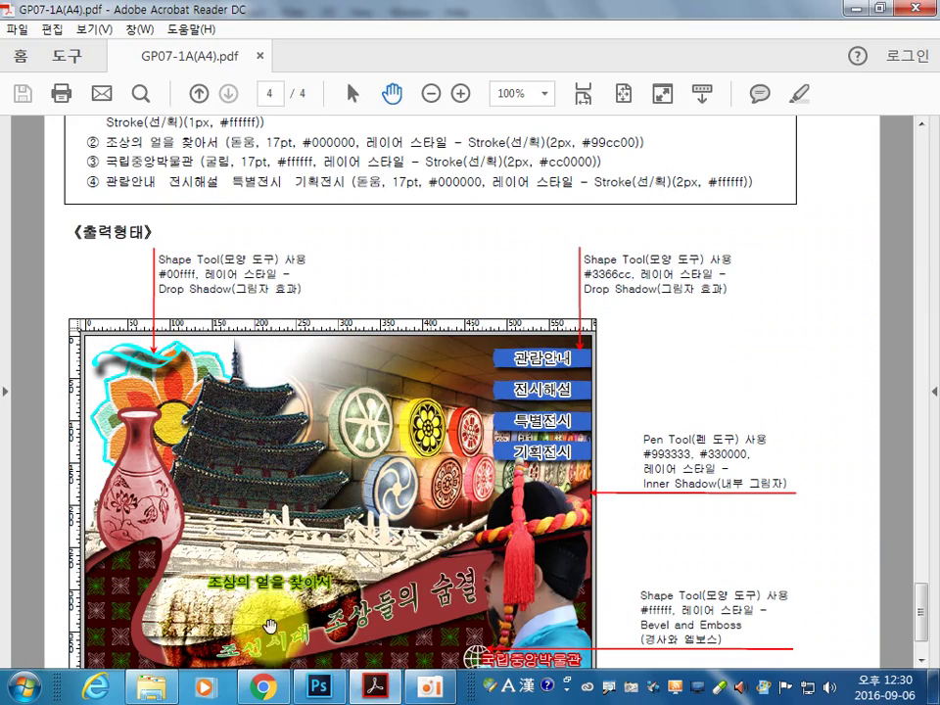
Scroll through the PDF's 출력형태 layout, then return to the Photoshop banner.
scroll(294, 597, "down", 2)
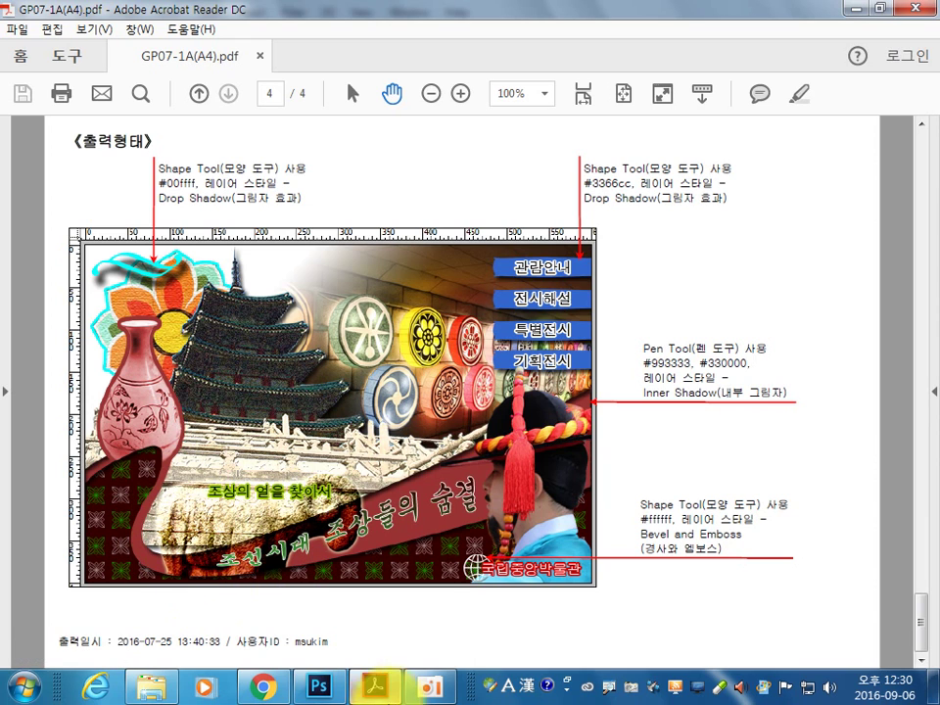
left_click(317, 686)
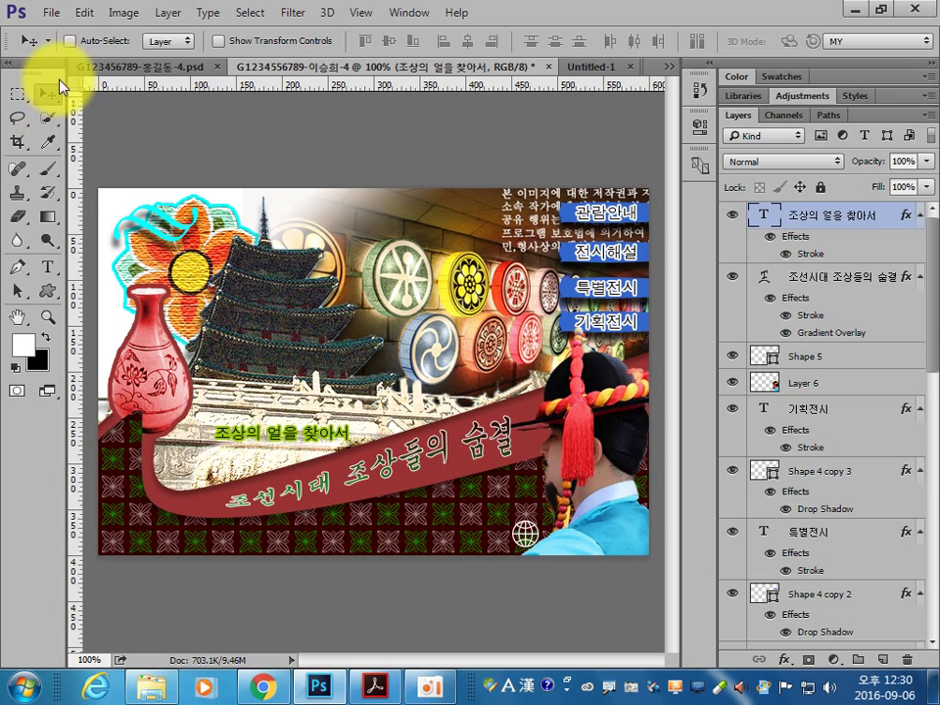
Move Layer 2's stone-textured image above the ribbon layers, then view the reference PDF.
left_click(70, 40)
left_click_drag(237, 466, 220, 472)
left_click(840, 429)
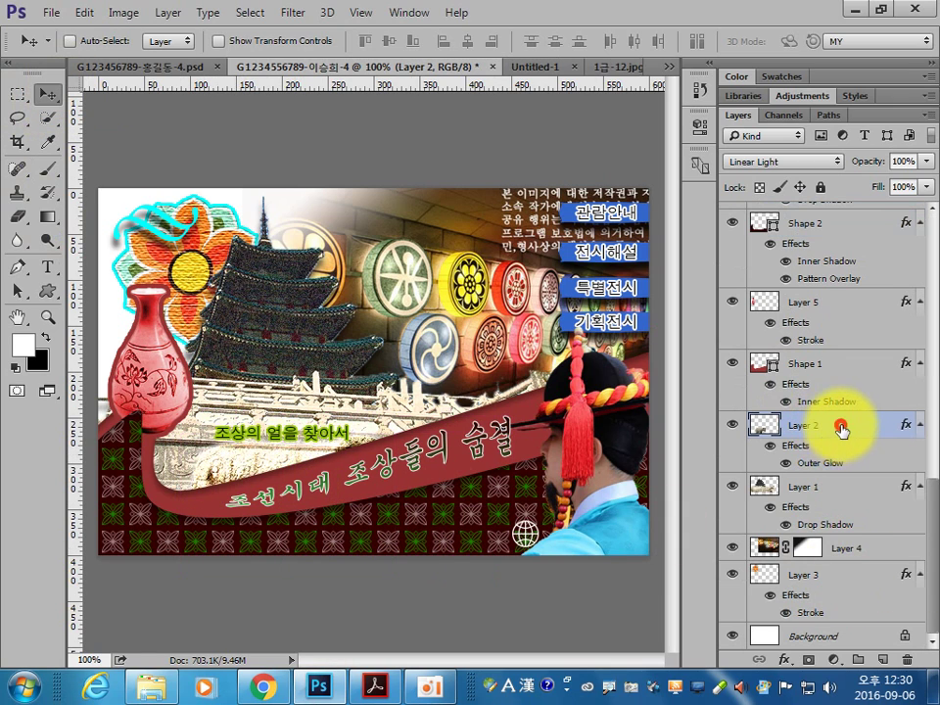
mouse_move(840, 429)
left_mouse_down()
mouse_move(840, 164)
mouse_move(795, 644)
mouse_move(833, 446)
left_mouse_up()
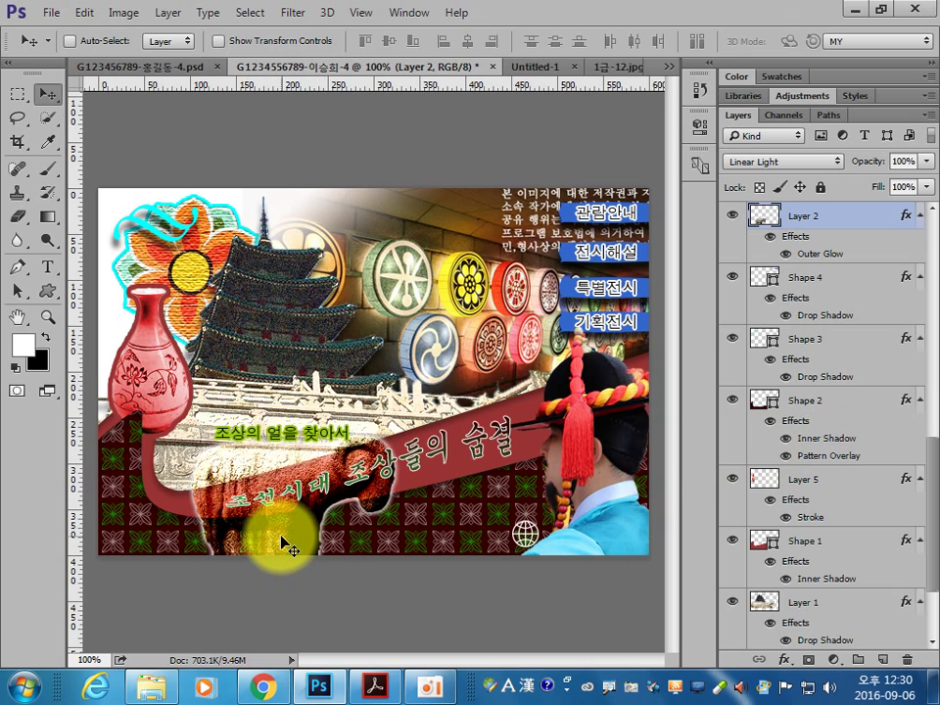
left_click(379, 686)
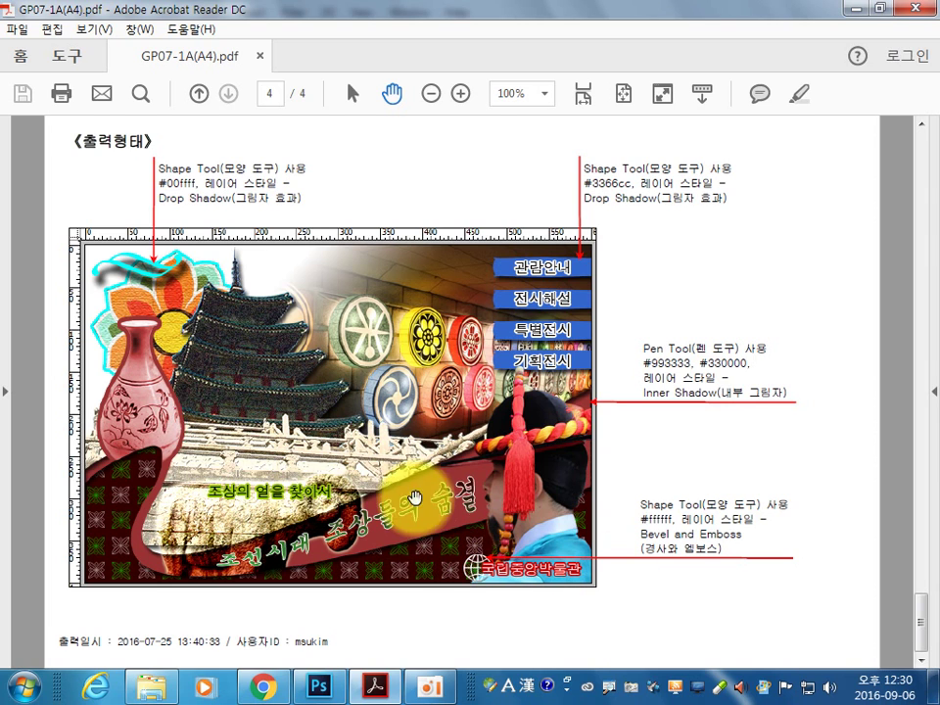
Check the PDF's 문자 효과 text specs, then return to the Photoshop banner.
scroll(294, 304, "up", 3)
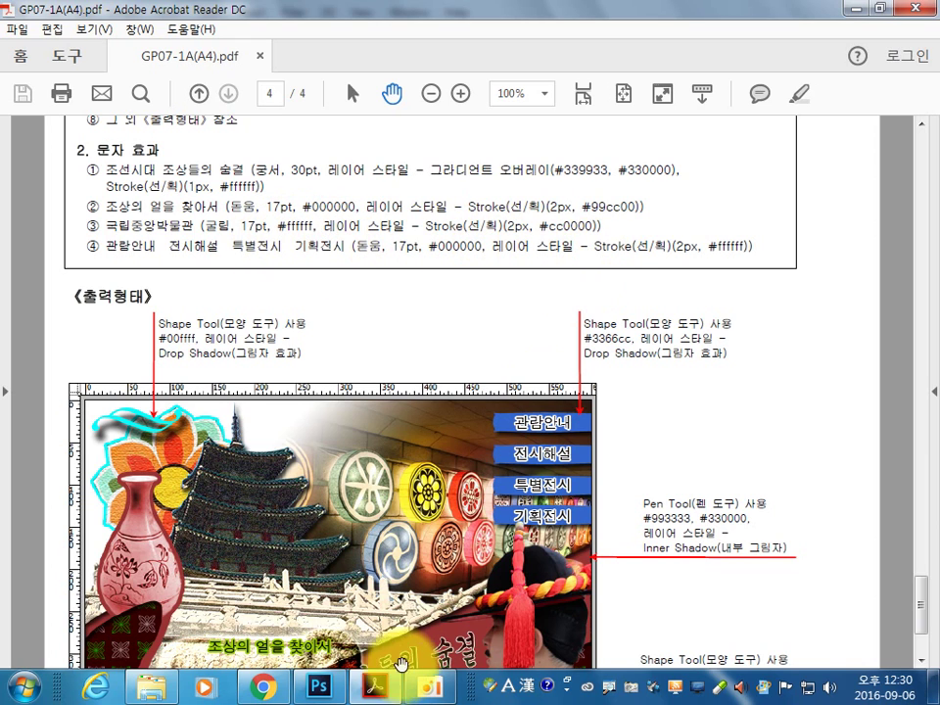
left_click(320, 688)
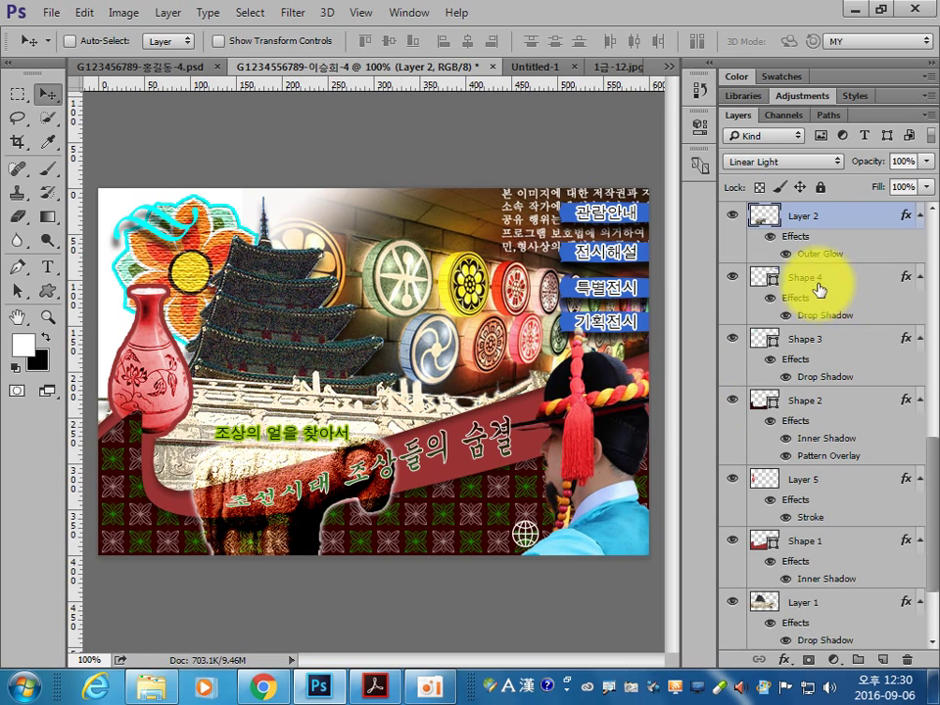
Duplicate the green subtitle text to sit beside the globe icon.
scroll(818, 290, "up", 10)
scroll(807, 305, "up", 2)
scroll(830, 242, "up", 1)
left_click(835, 215)
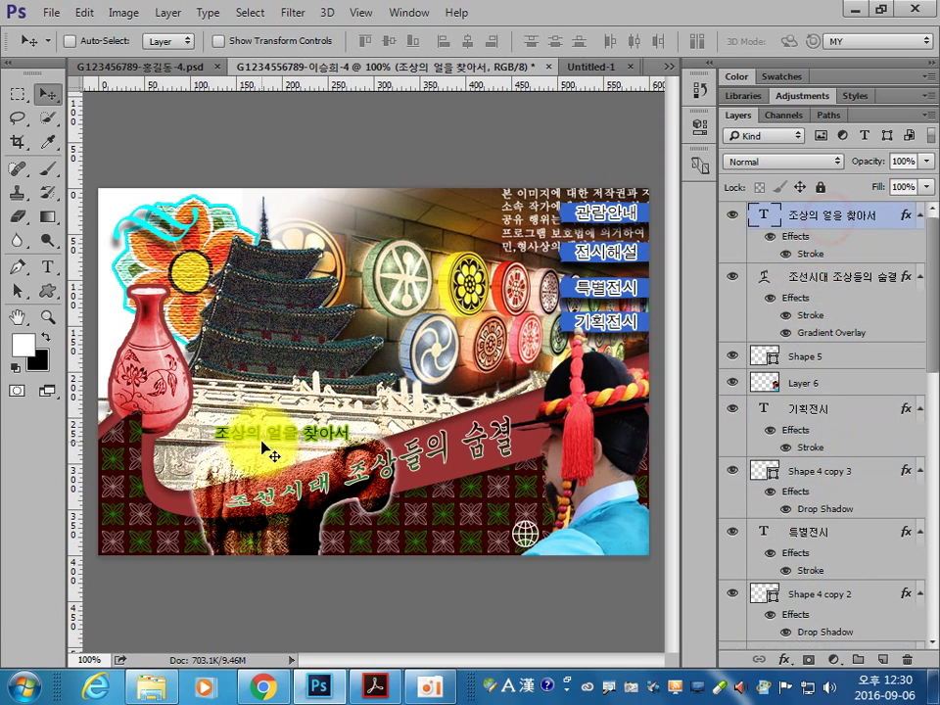
left_click_drag(289, 443, 608, 548)
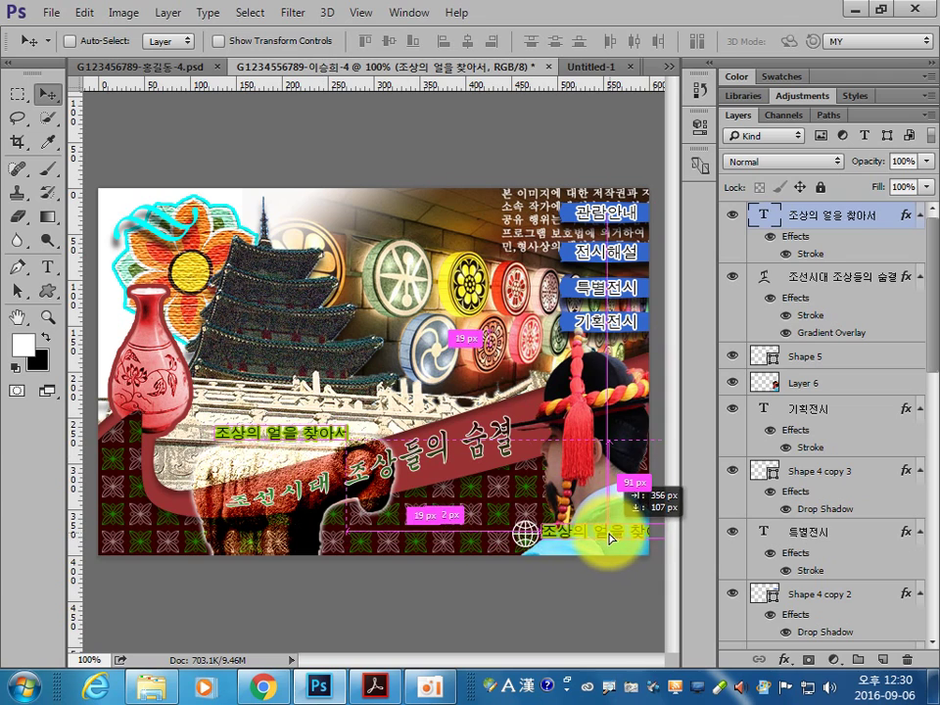
Change the copied text's wording to 국립중앙박물관 using Korean input.
double_click(765, 215)
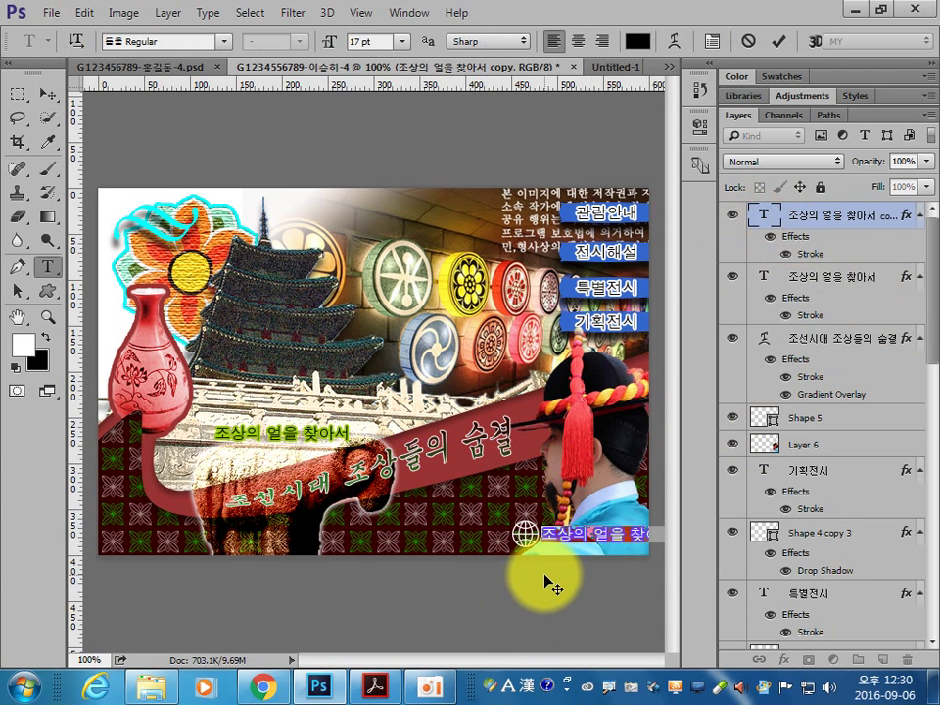
type("rnrflaw")
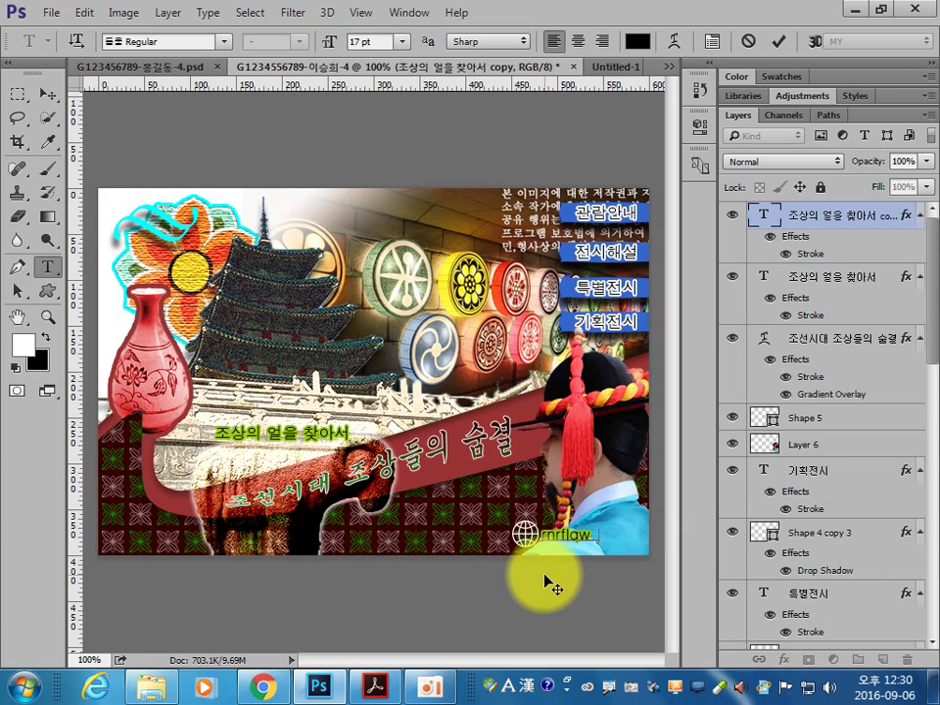
type("d")
key("BackSpace")
key("BackSpace")
key("BackSpace")
key("BackSpace")
key("BackSpace")
key("BackSpace")
key("BackSpace")
key("Hangul")
type("국")
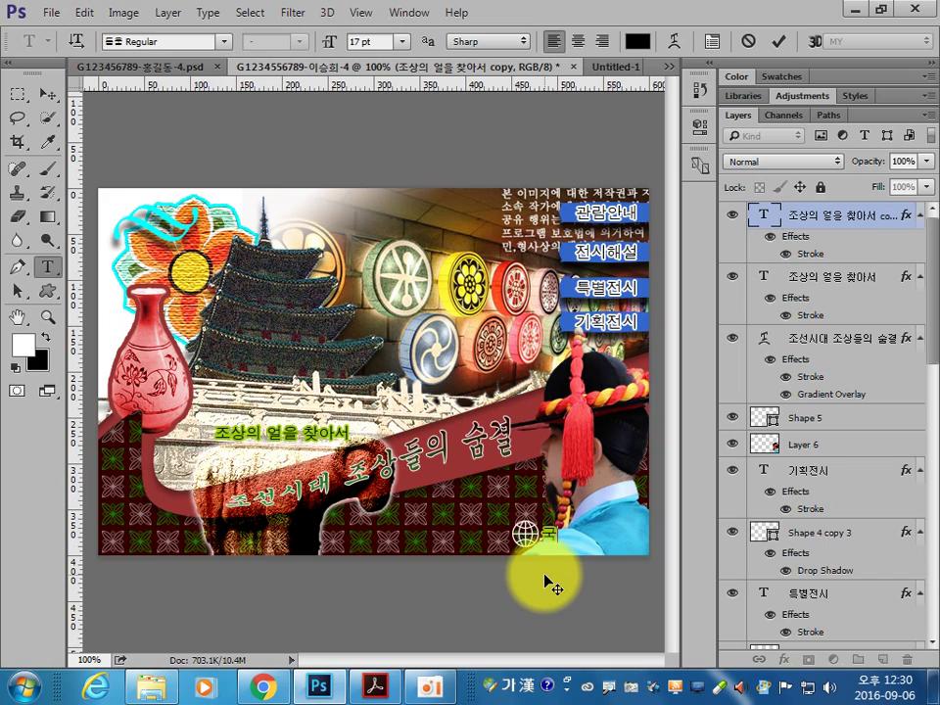
type("립중앙")
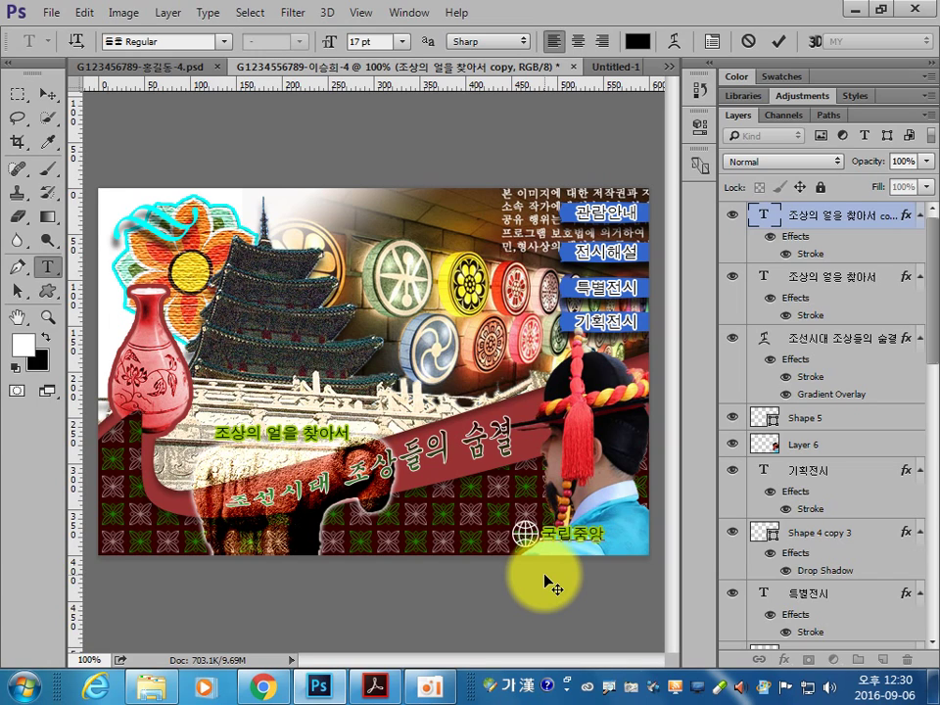
type("박무")
type("물")
type("관")
key("ctrl+Return")
key("v")
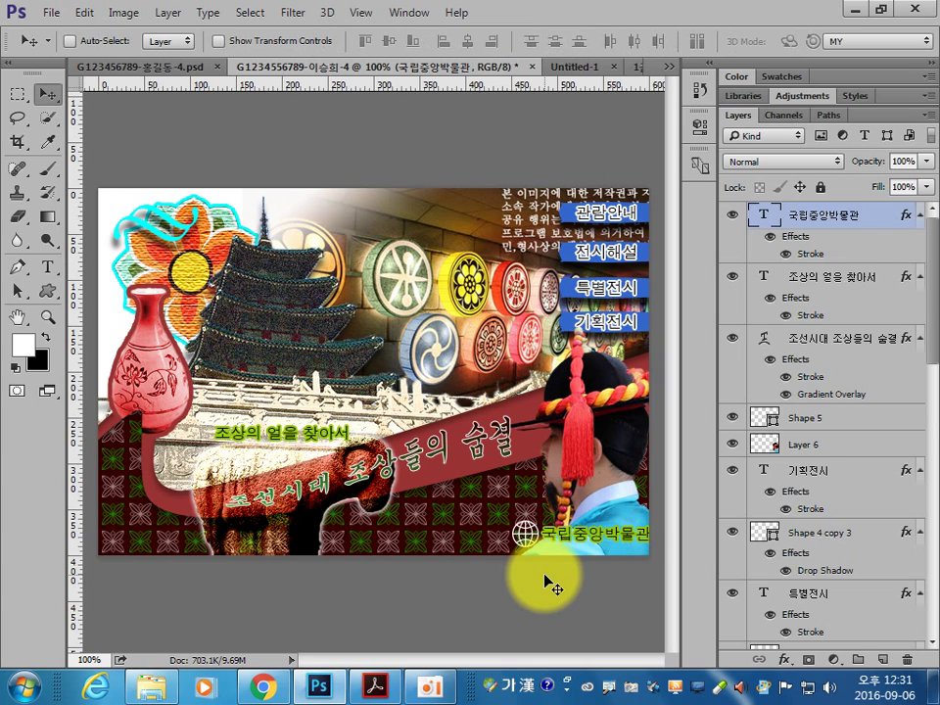
Set the 국립중앙박물관 caption to the 굴림 font with white (ffffff) lettering and commit it.
double_click(769, 216)
left_click(225, 43)
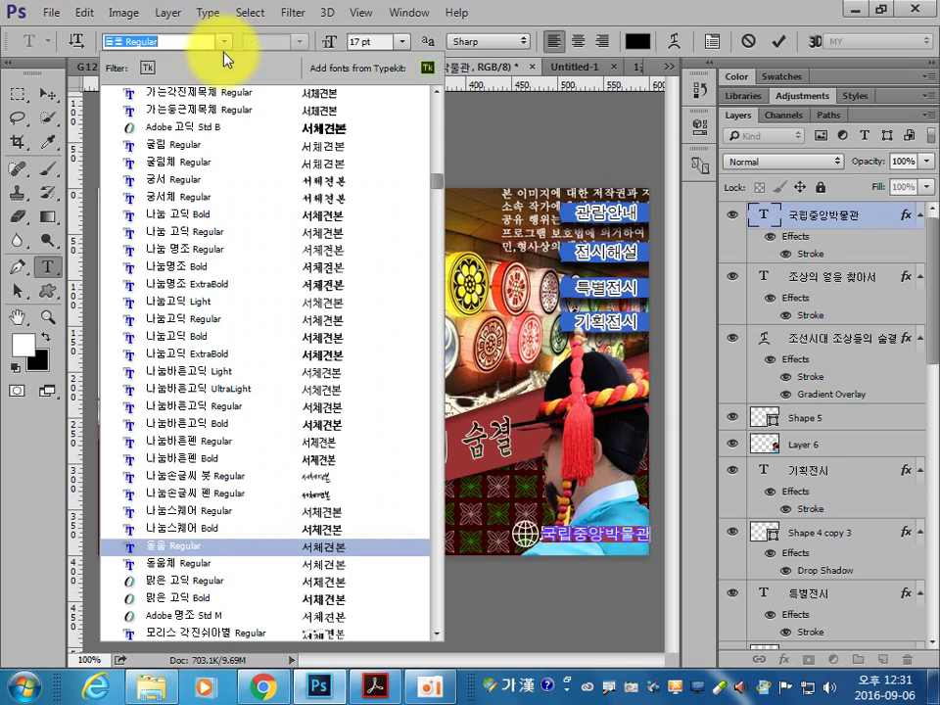
left_click(174, 558)
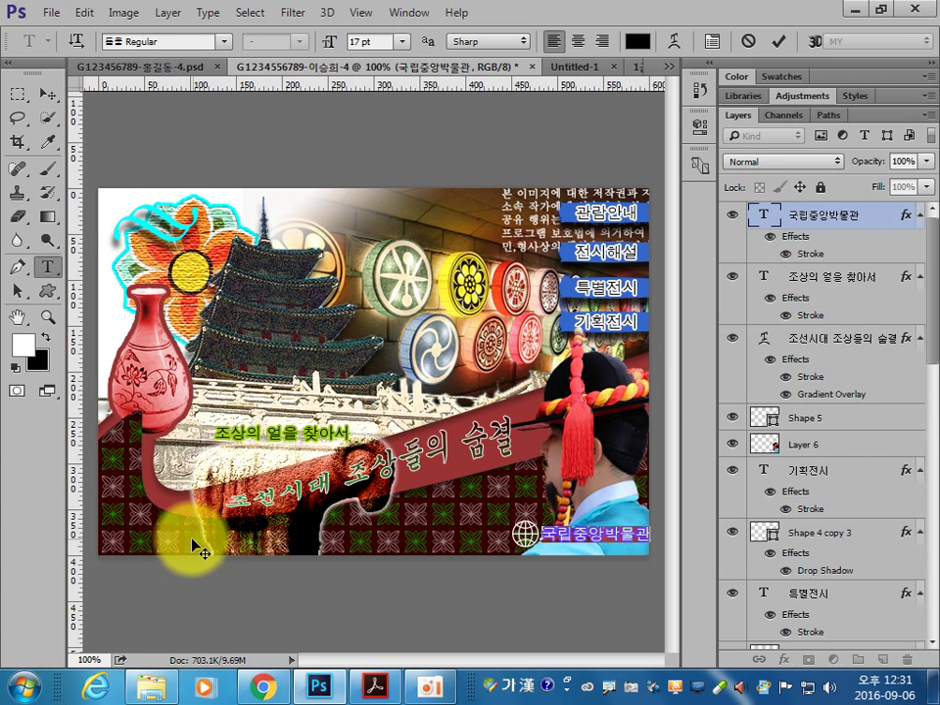
left_click(224, 42)
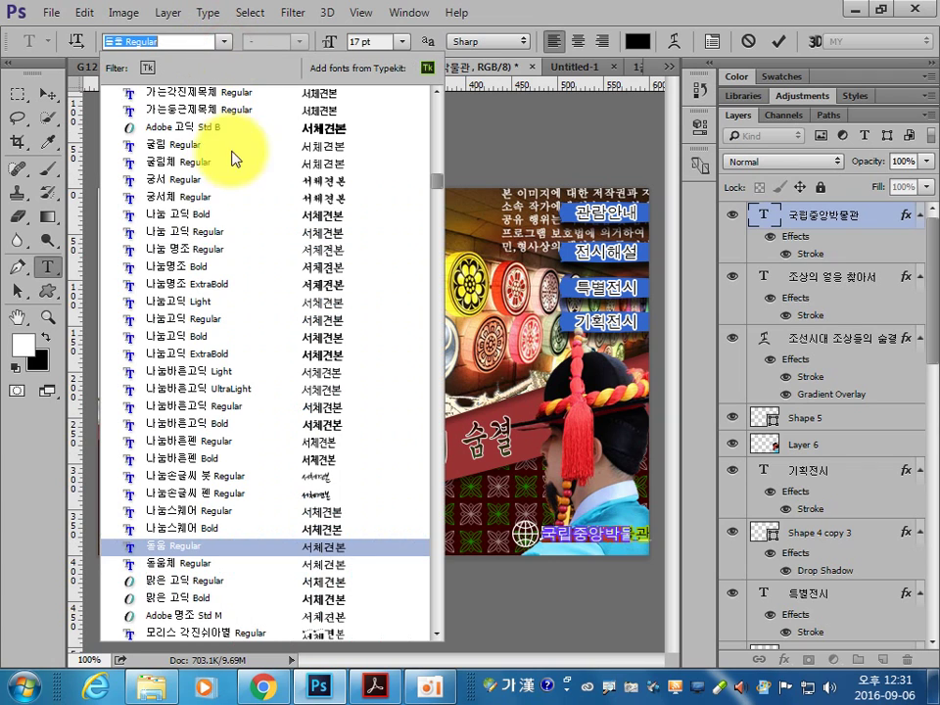
left_click(183, 147)
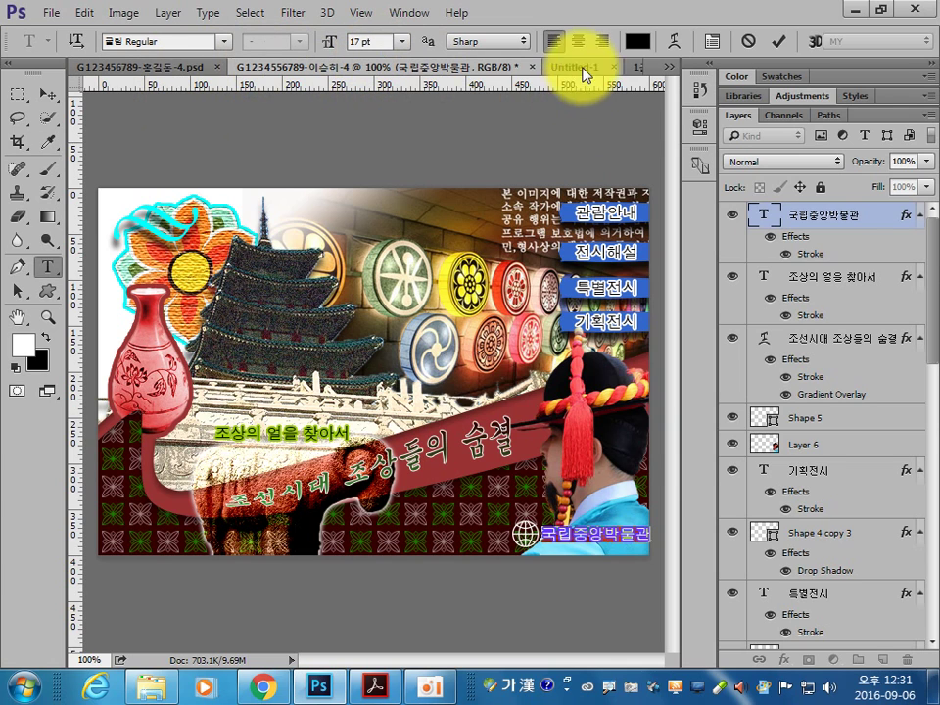
left_click(638, 41)
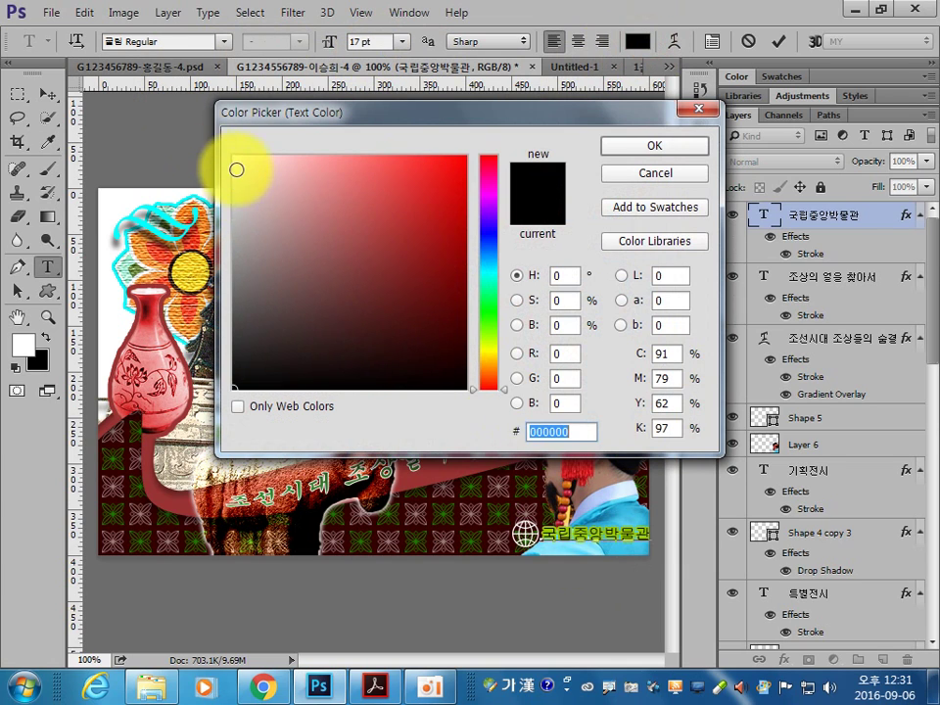
left_click(235, 156)
left_click(654, 149)
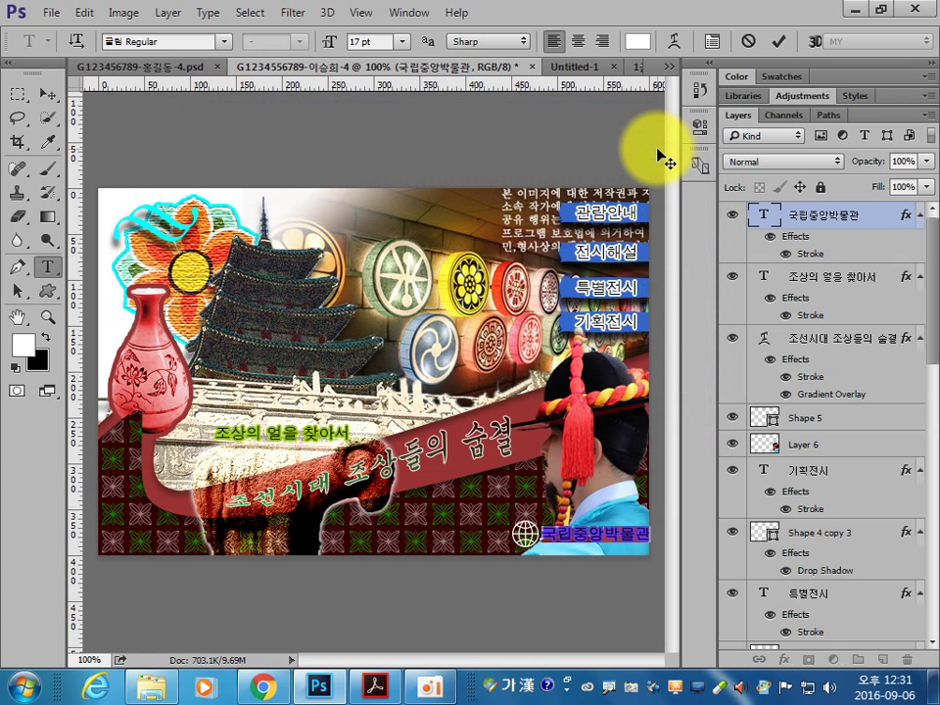
left_click(781, 41)
Recolour the caption's Stroke effect to red cc0000 and apply the Layer Style.
double_click(807, 253)
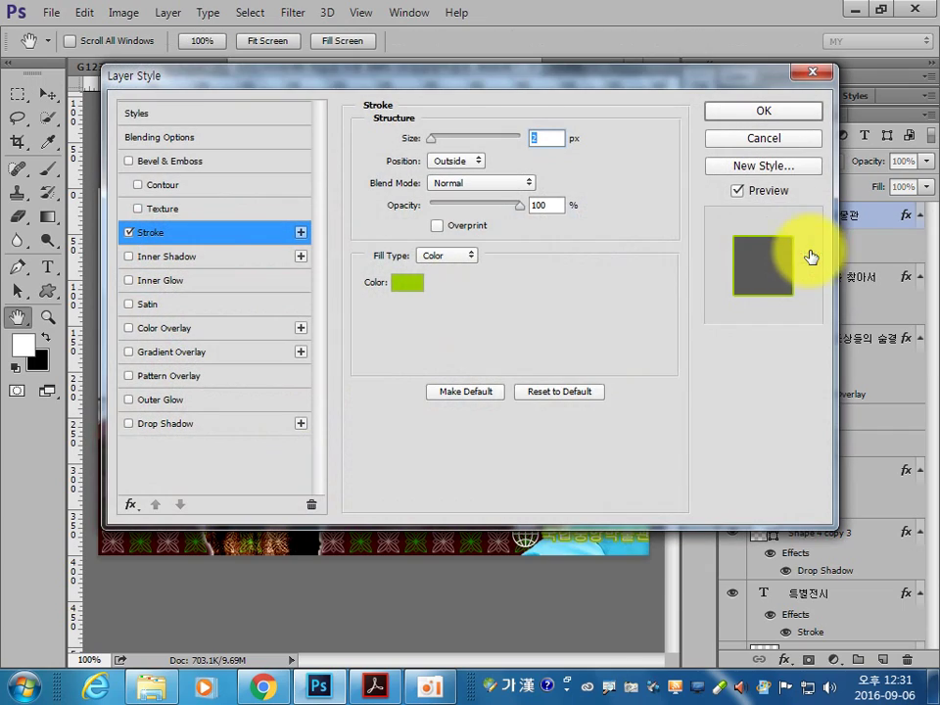
left_click(415, 287)
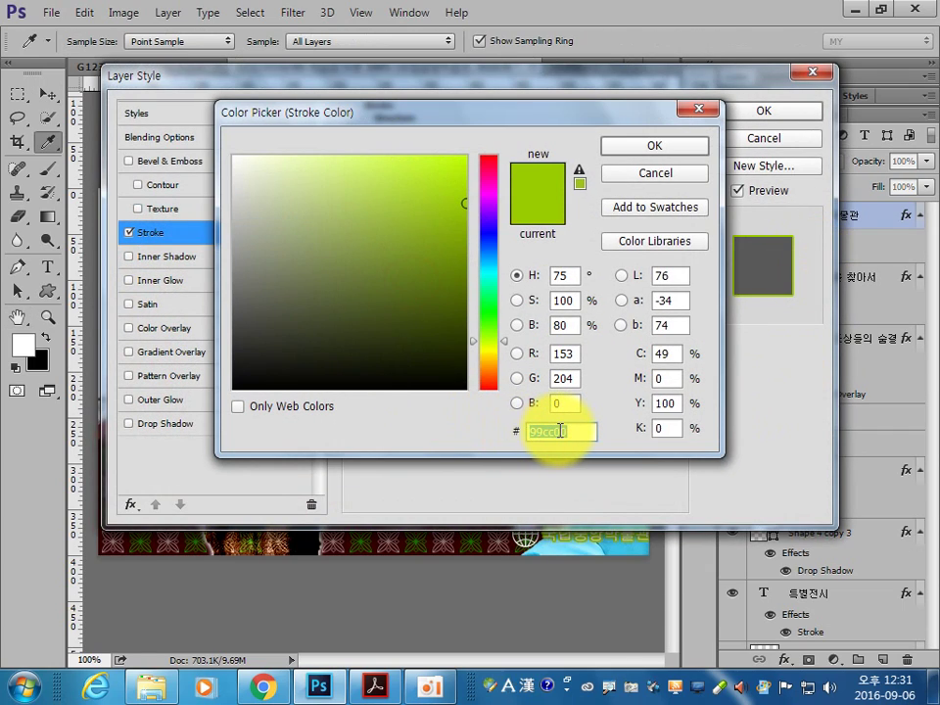
type("cc0000")
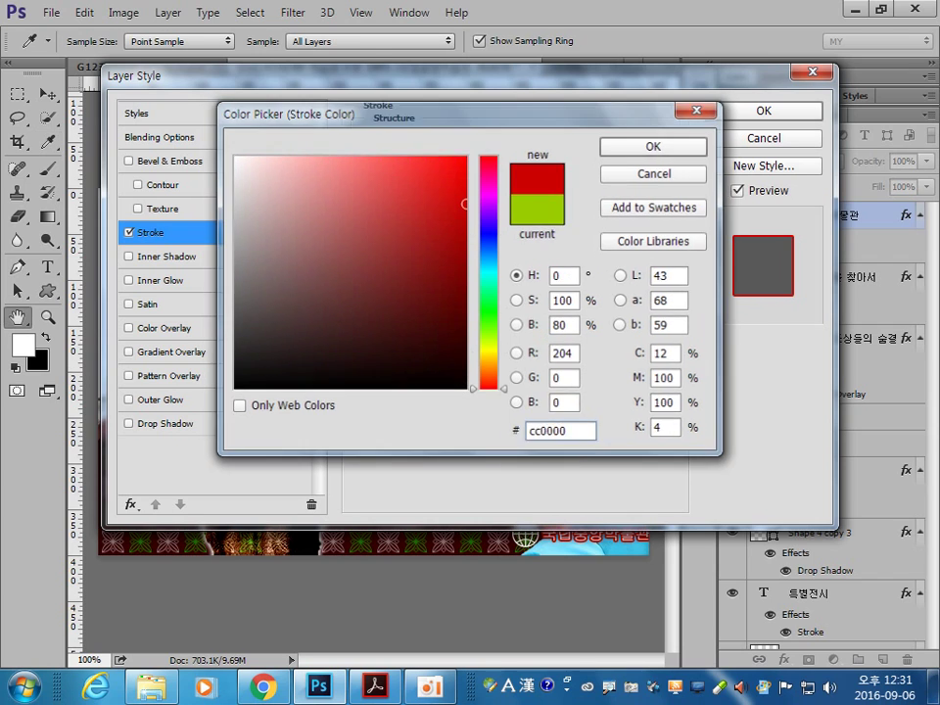
key("Return")
left_click(728, 139)
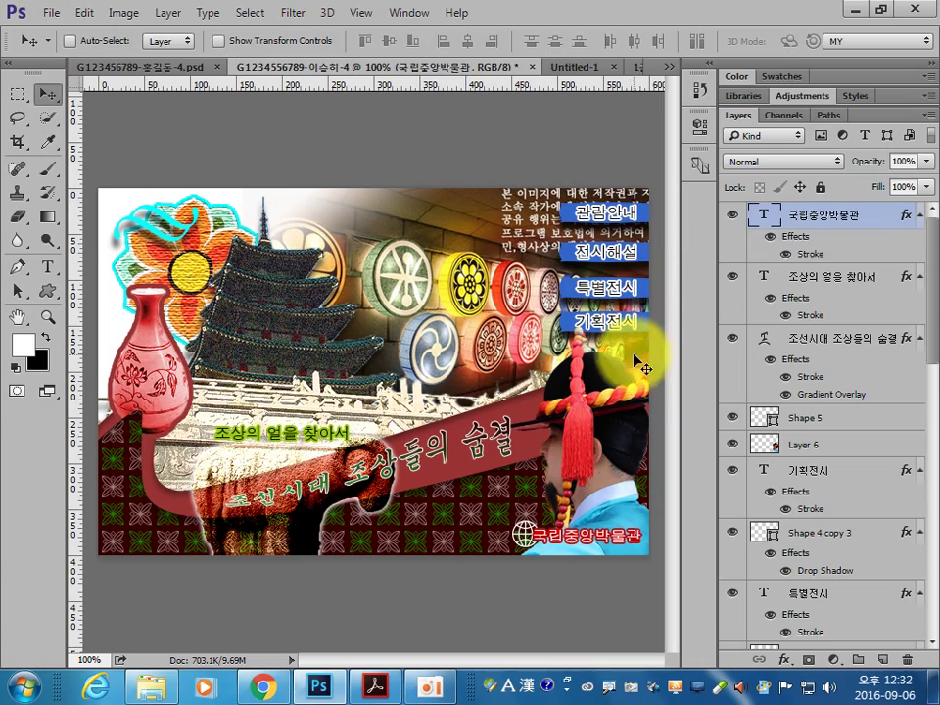
left_click(375, 685)
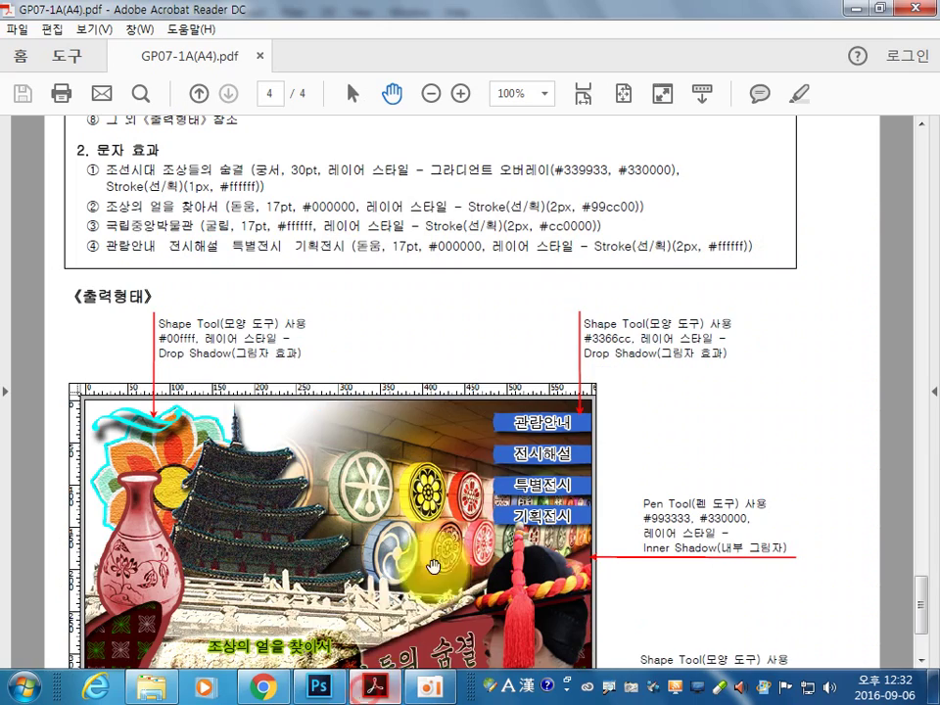
scroll(251, 386, "up", 5)
scroll(267, 390, "up", 3)
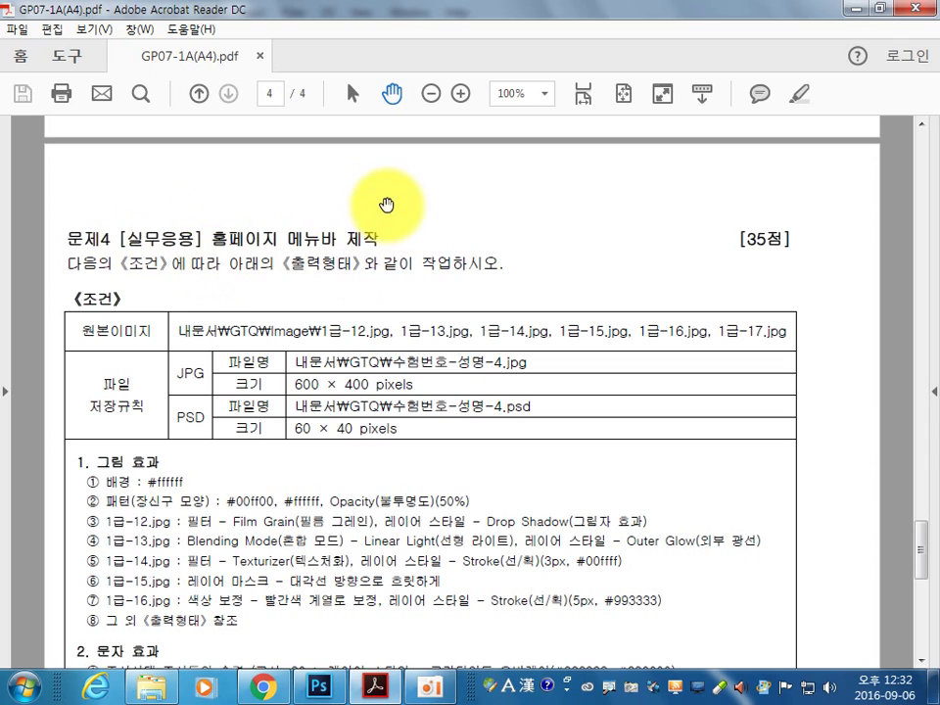
scroll(504, 512, "down", 5)
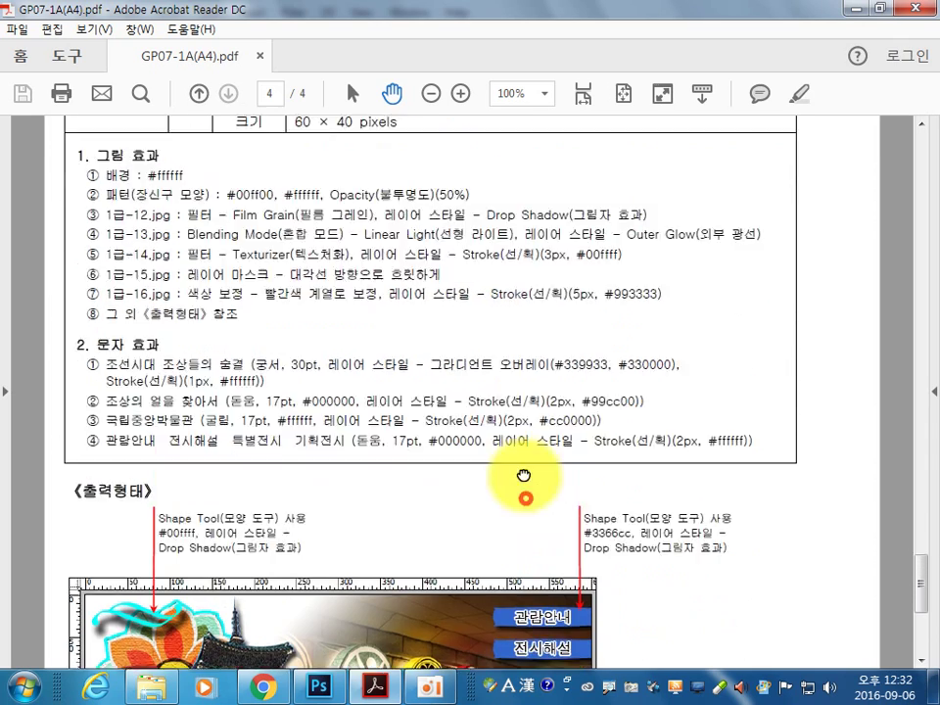
scroll(522, 478, "down", 5)
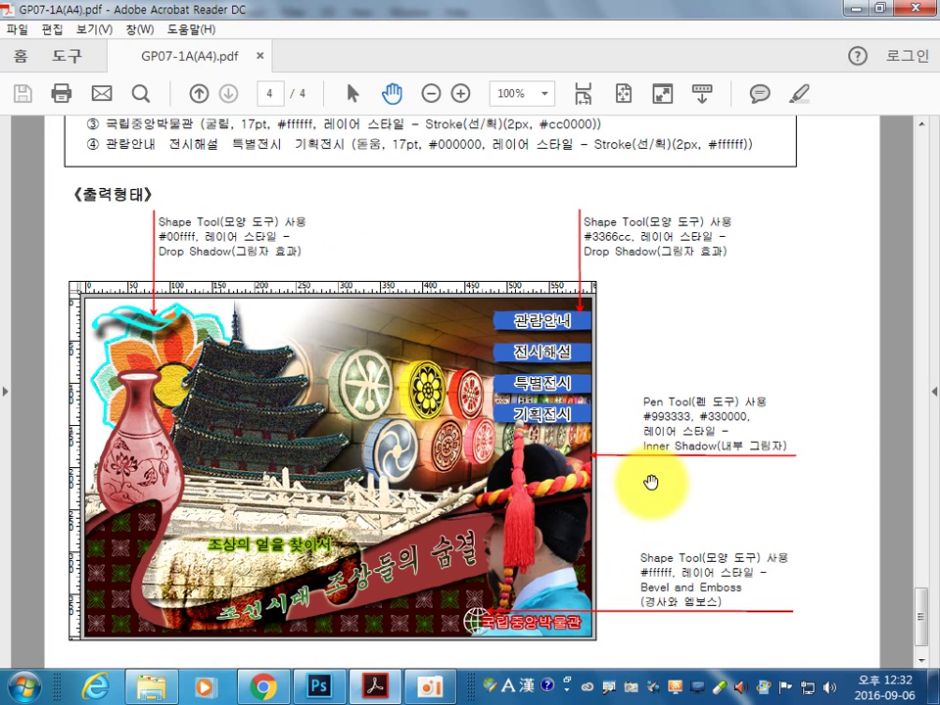
left_click(316, 685)
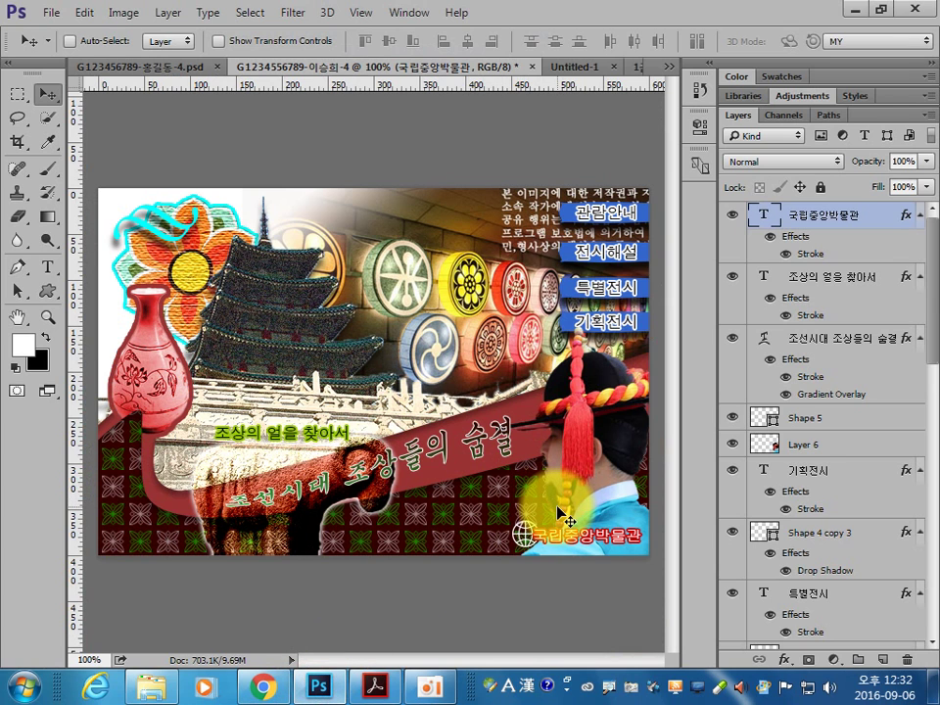